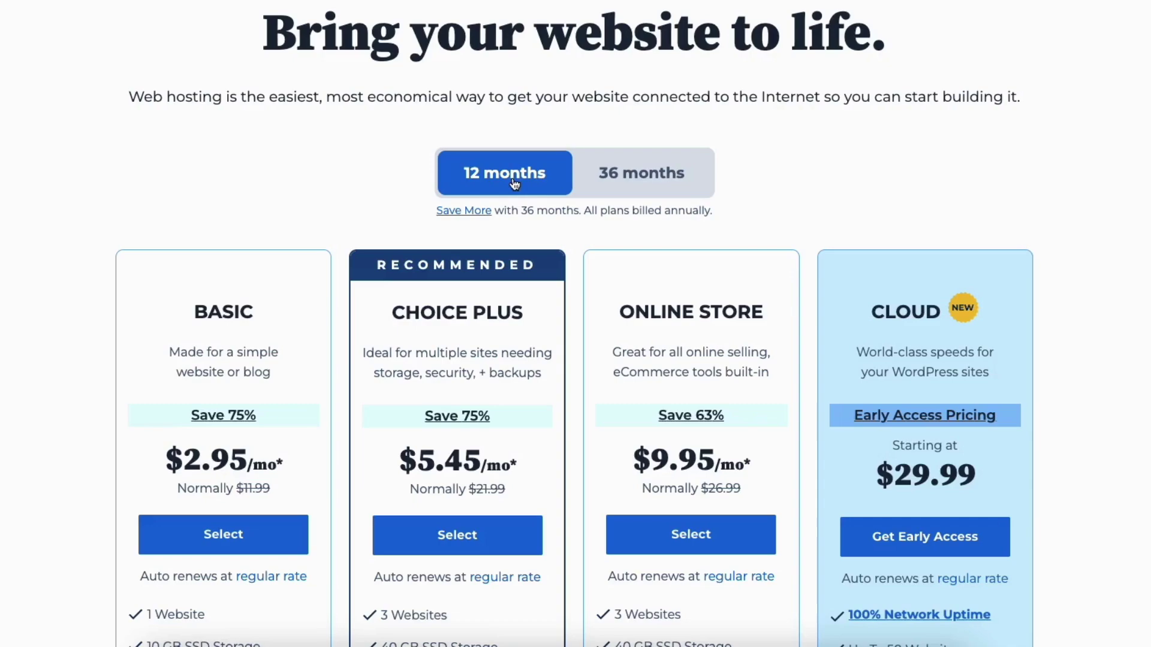
- Compare the hosting plans' 12-month and 36-month pricing, including the shared hosting savings breakdown
click(626, 175)
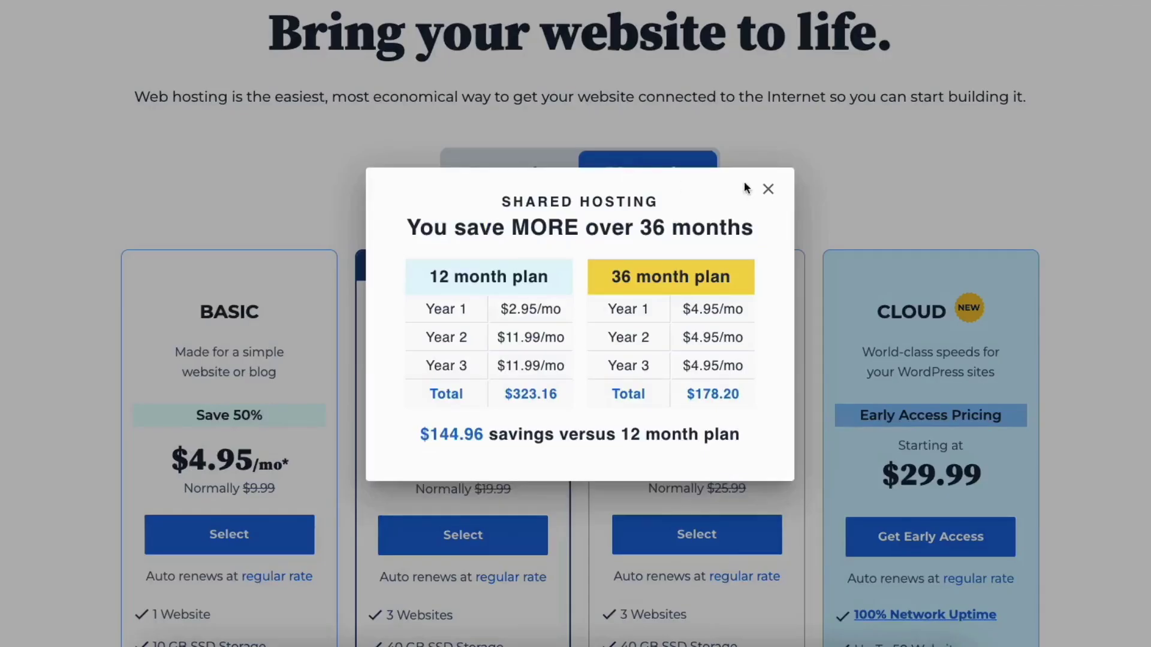
click(767, 190)
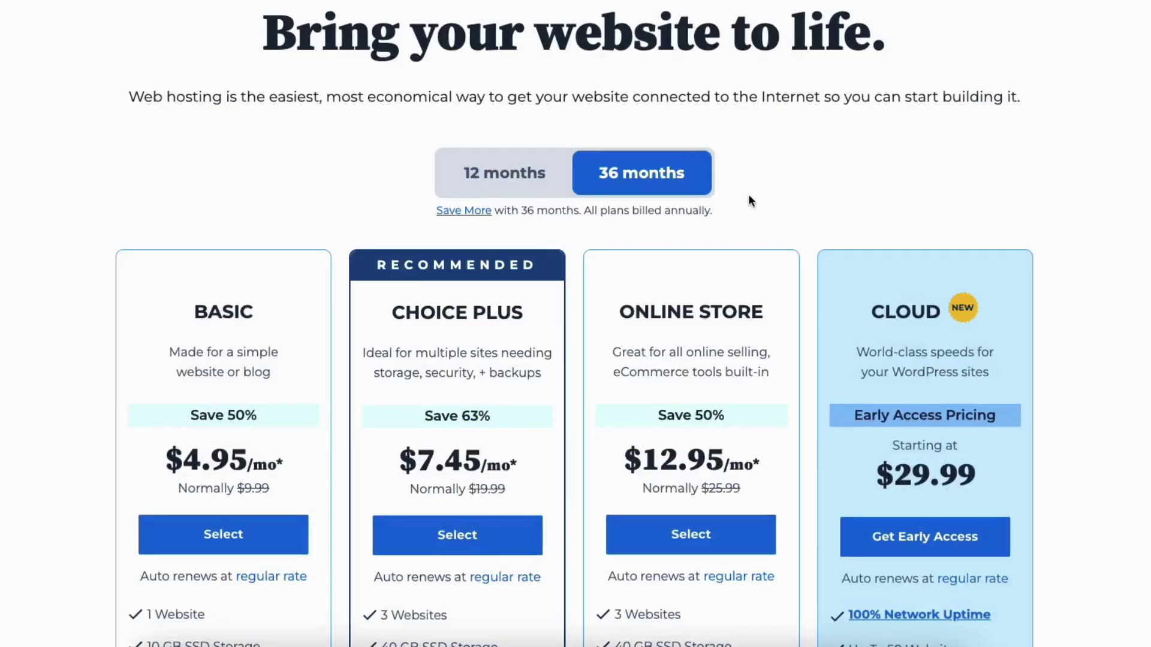
click(510, 176)
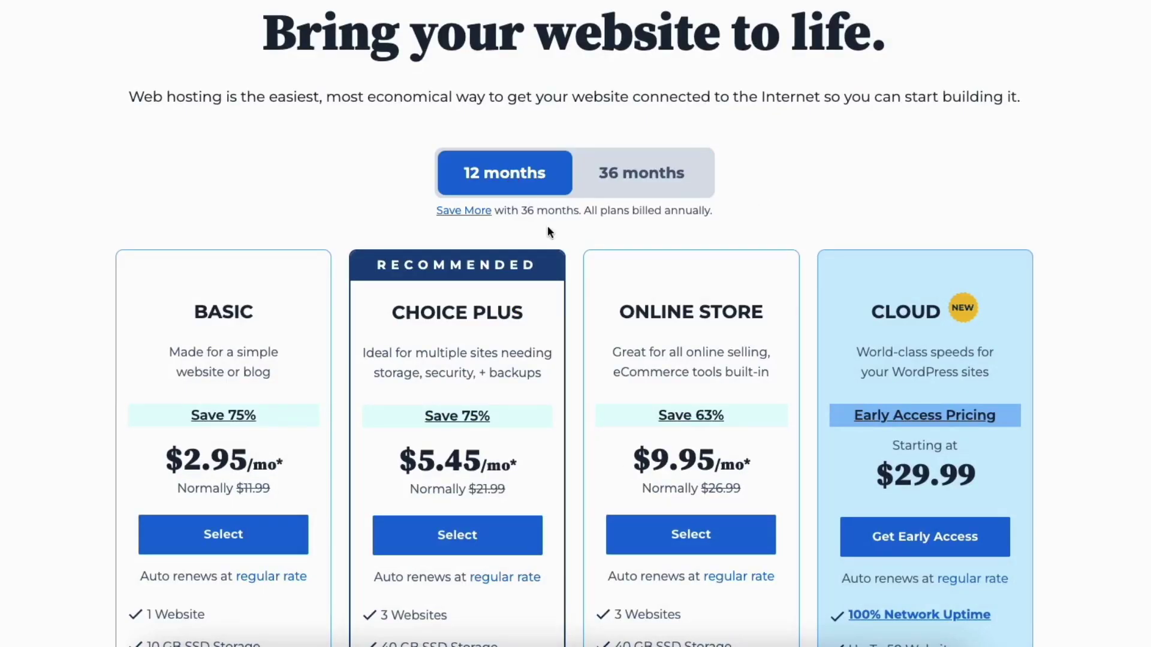
click(624, 176)
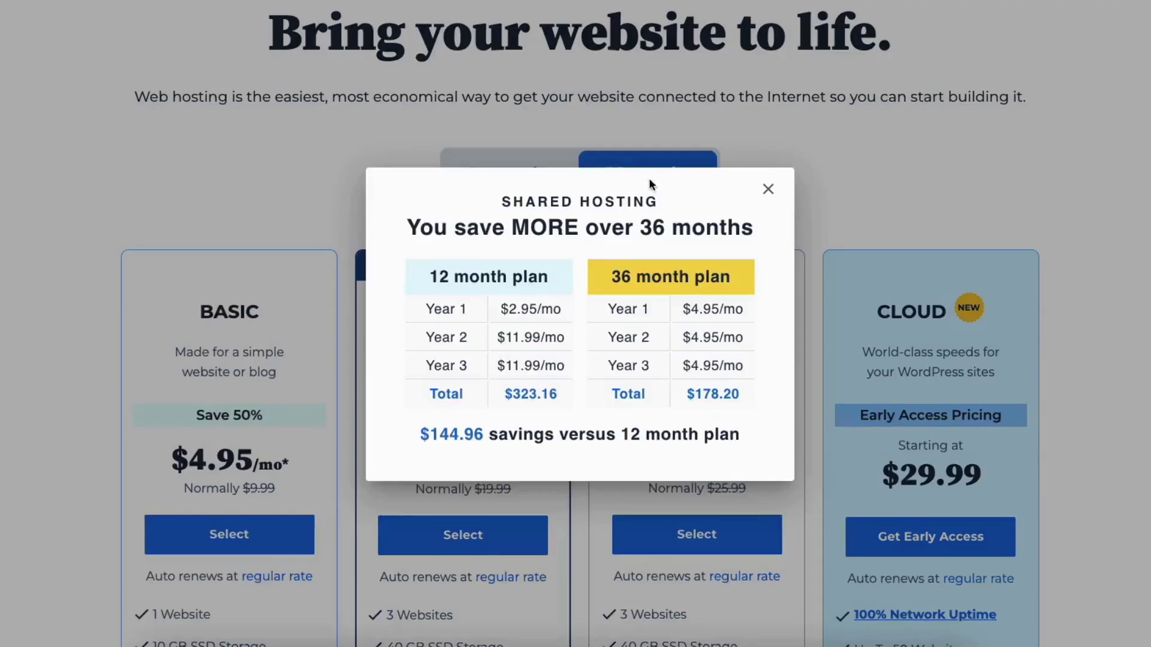
click(767, 190)
scroll(768, 190, down, 4)
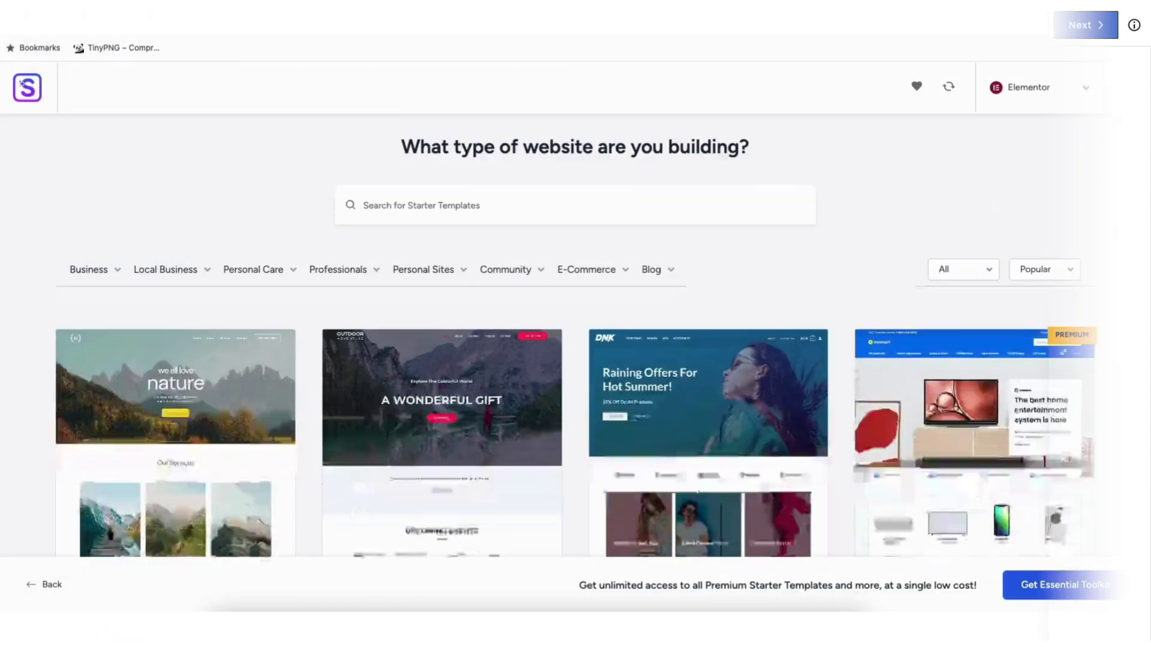
scroll(575, 336, down, 5)
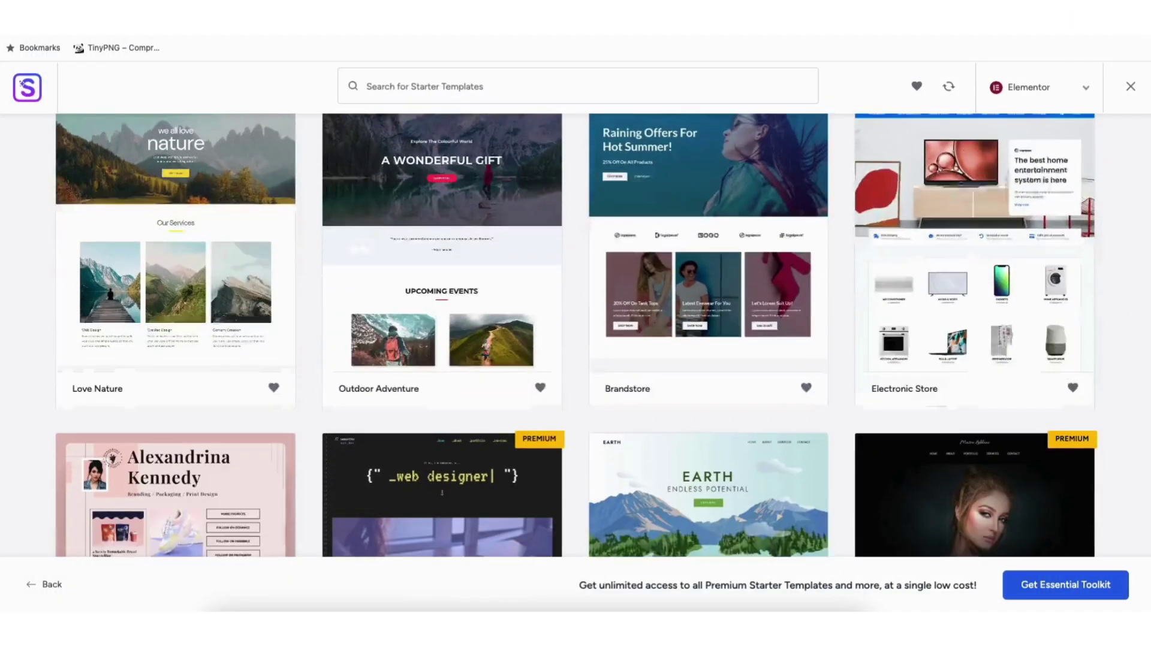
scroll(576, 335, down, 5)
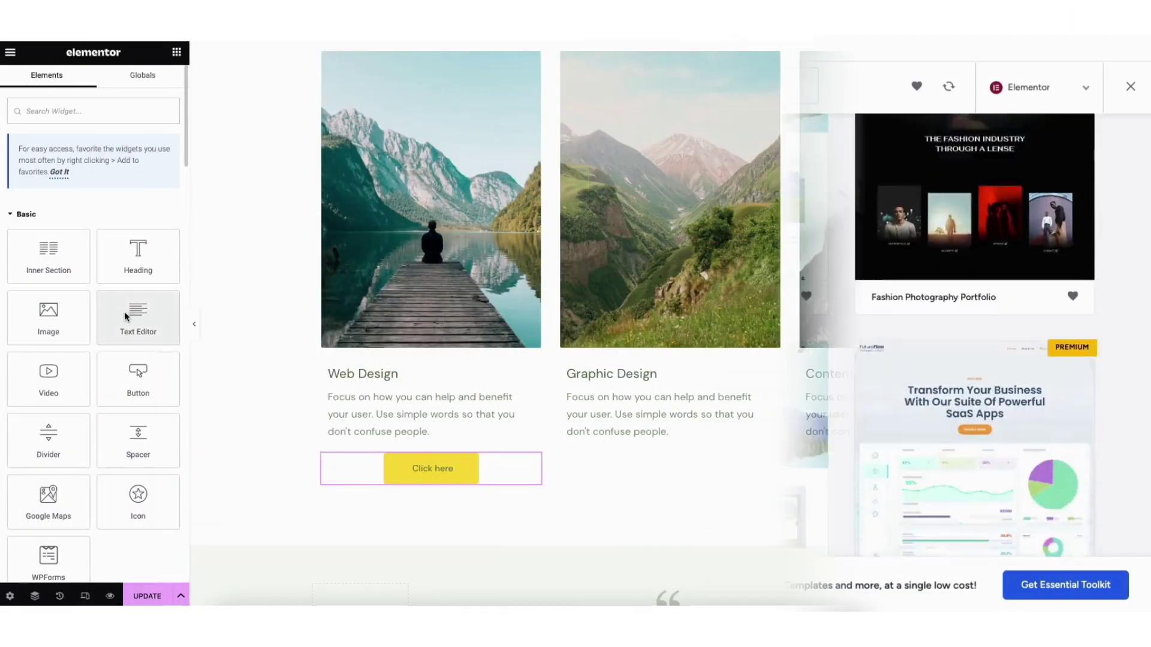
- Add a Text Editor widget below the Graphic Design service description
drag(124, 311, 619, 439)
drag(631, 441, 633, 441)
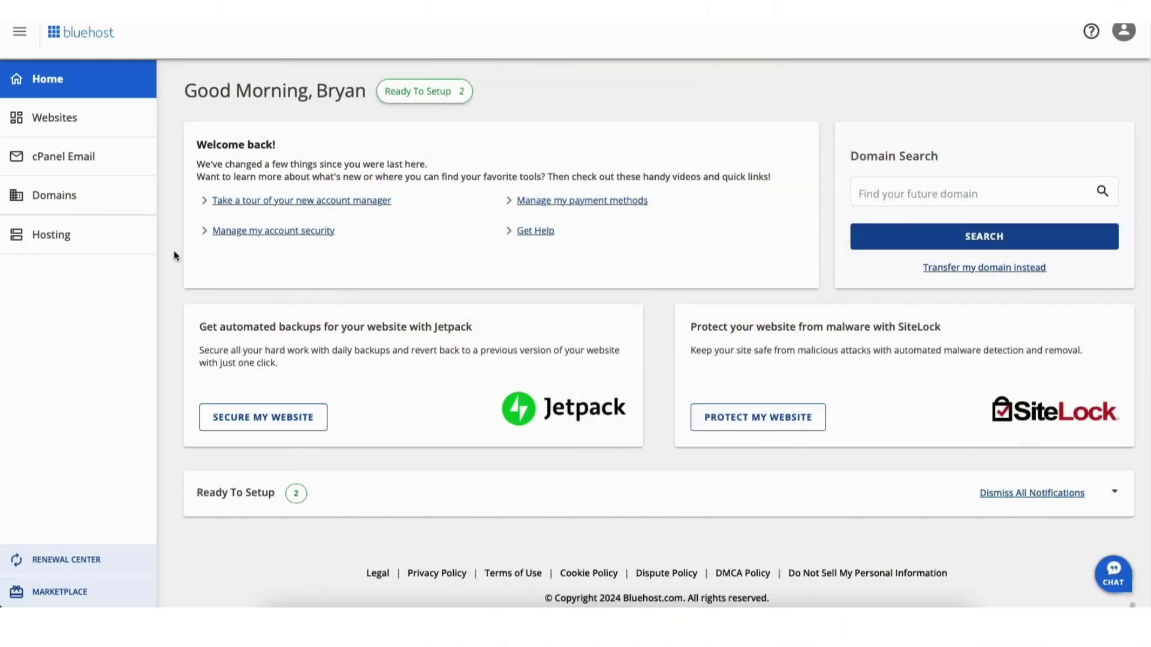
- Open the settings of the Welcome website from the account's list of websites
click(59, 120)
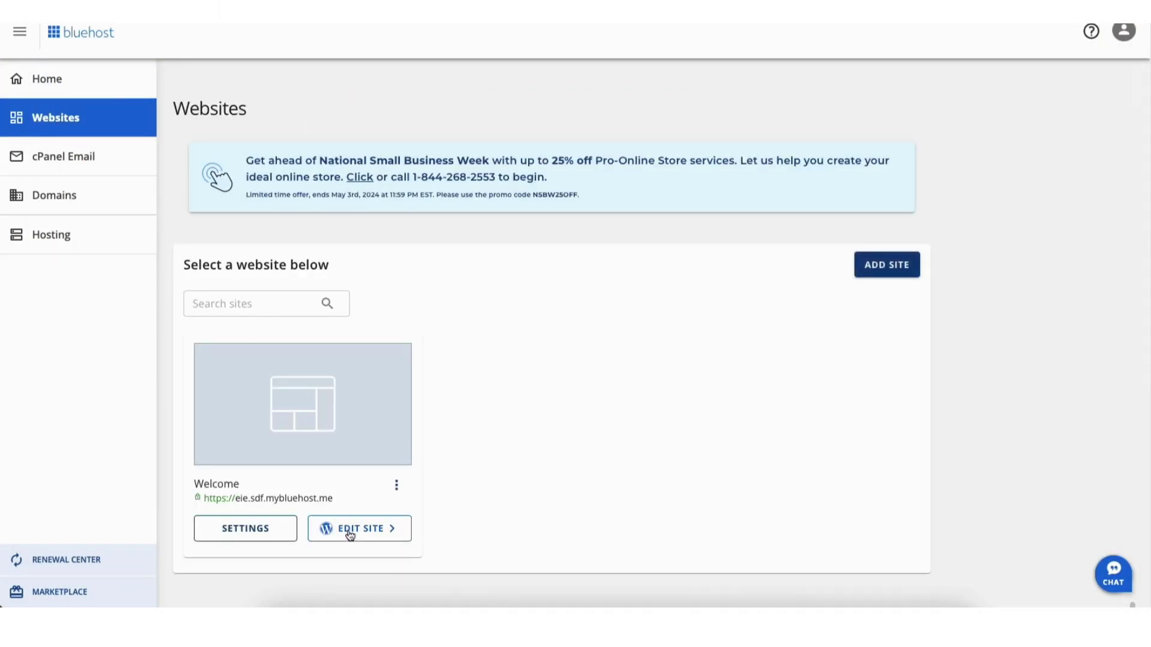
click(347, 533)
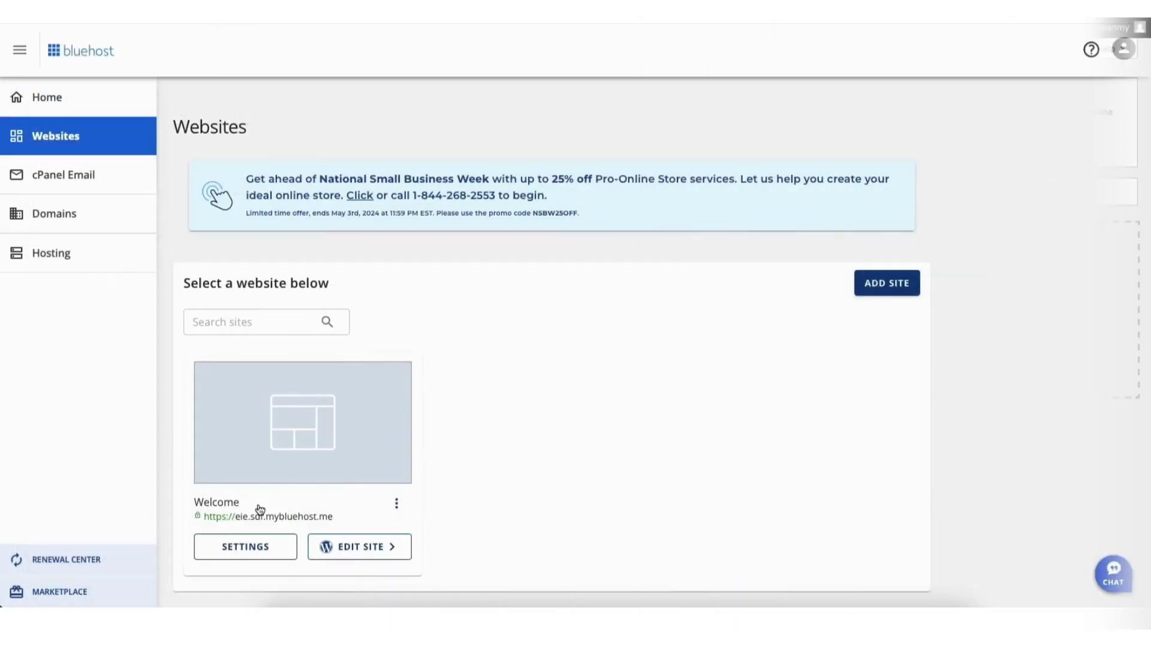
click(239, 548)
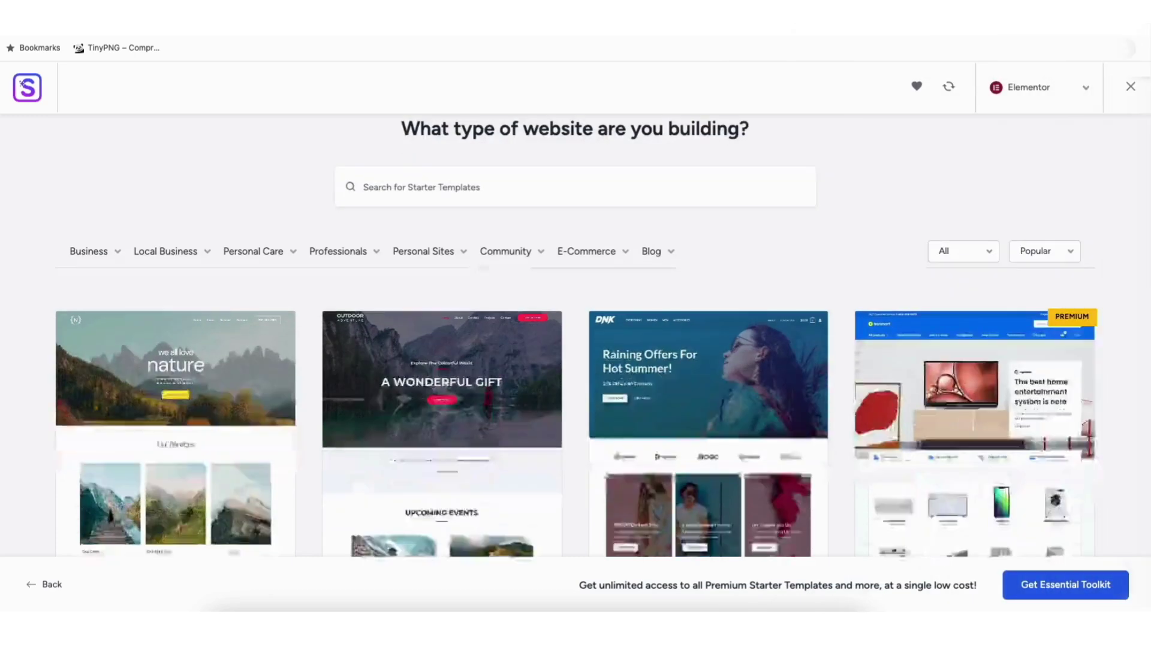
scroll(576, 335, down, 5)
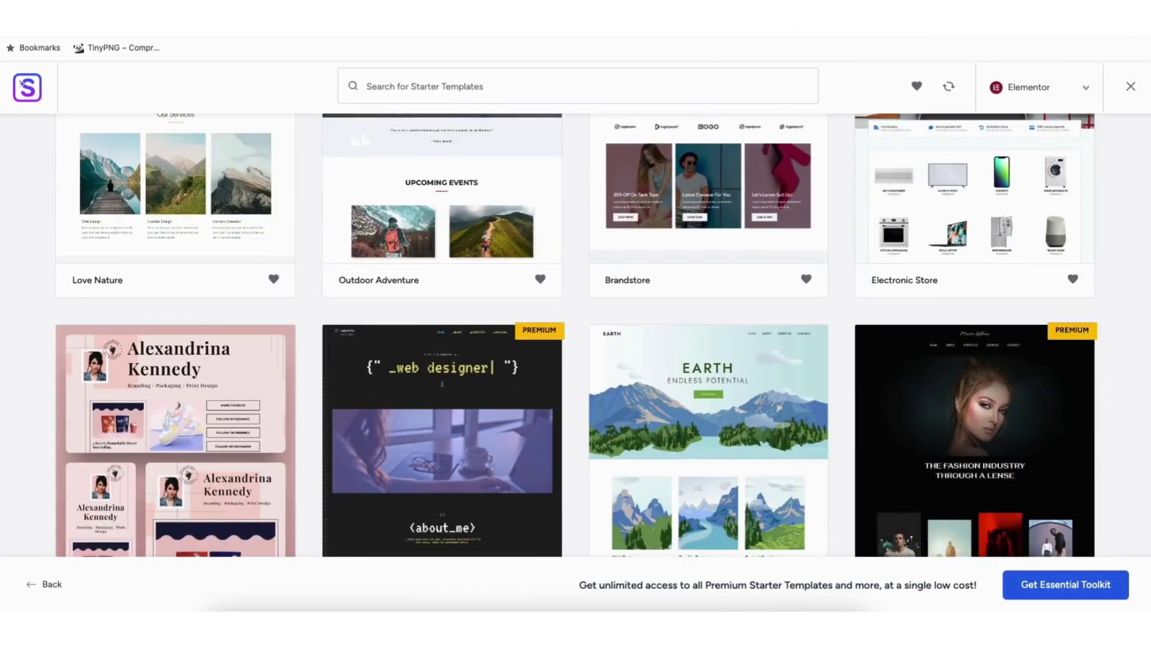
scroll(576, 335, down, 5)
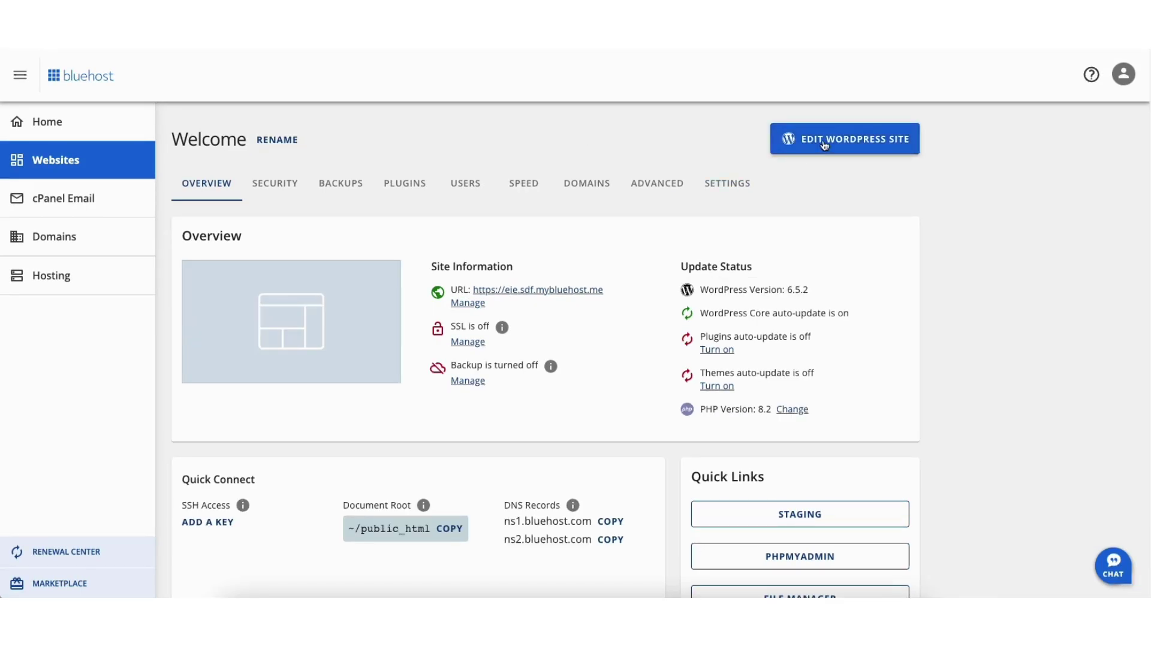
- Open the Welcome site in WordPress admin and go to its General settings
click(824, 141)
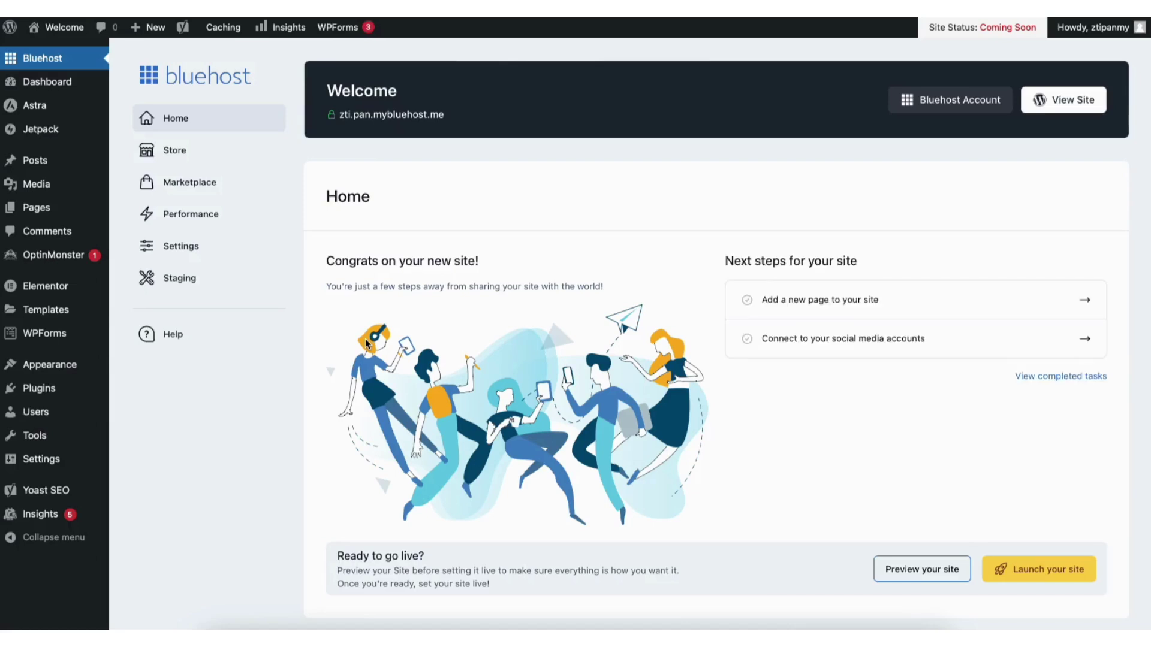
mouse_move(48, 465)
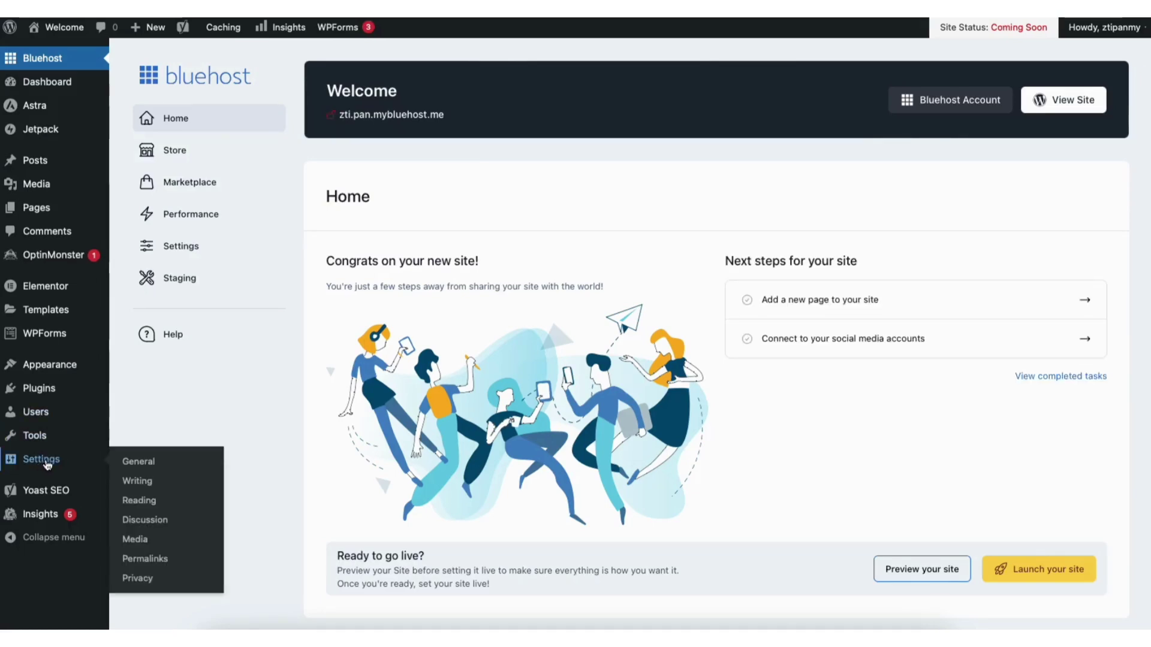
click(139, 462)
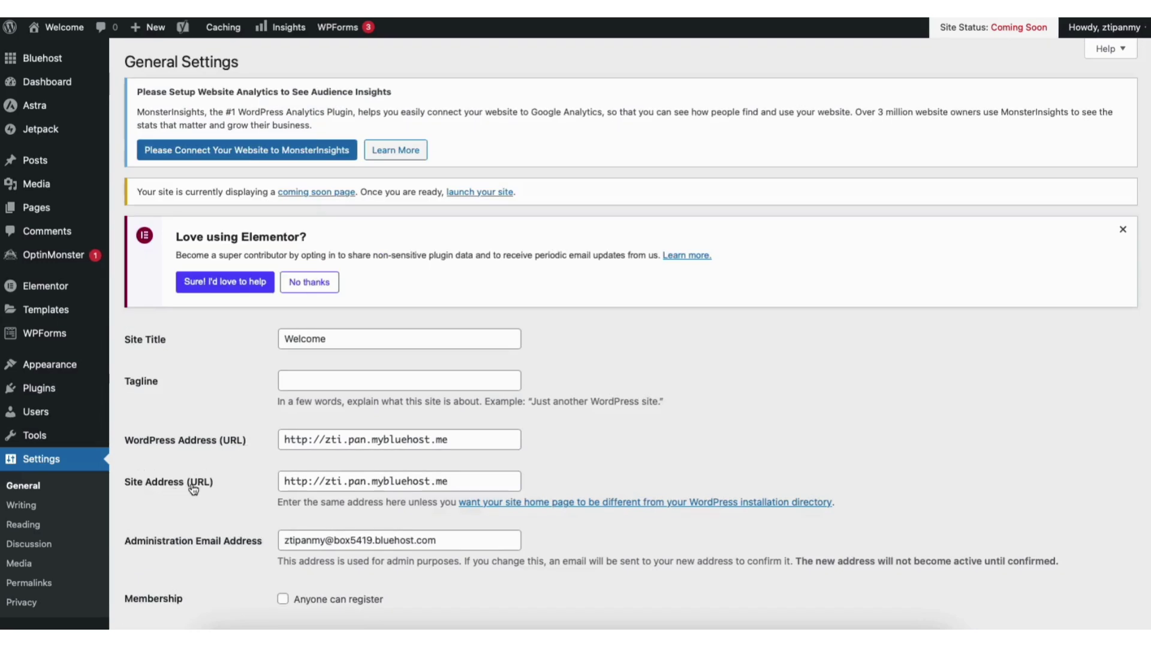
click(308, 440)
text(s)
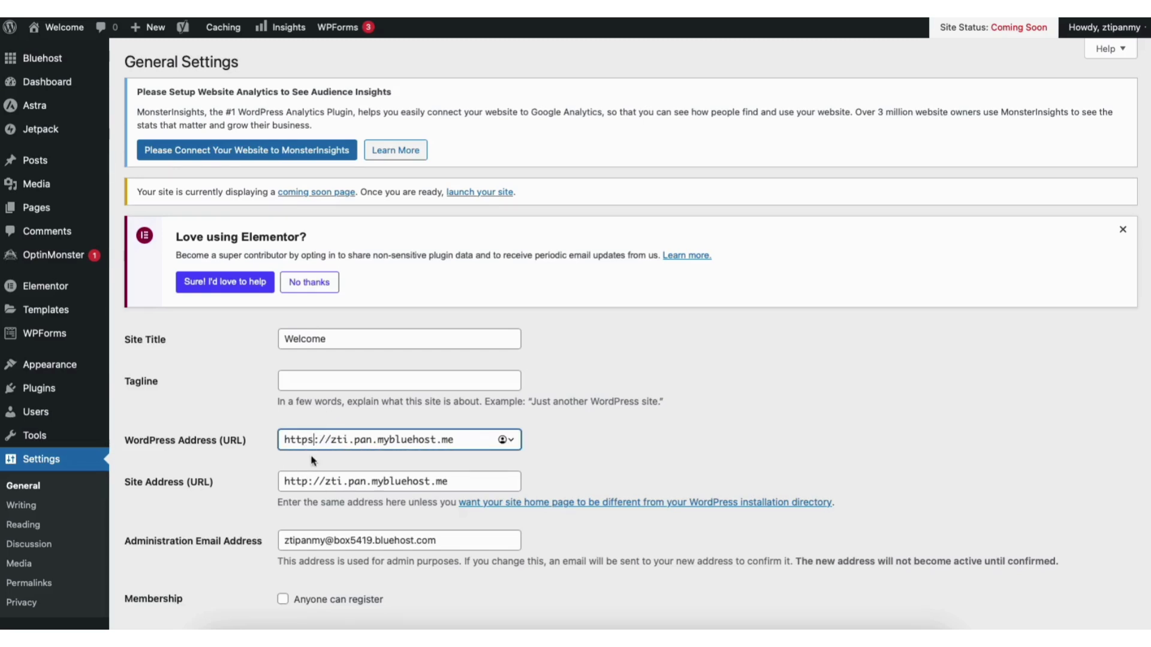
click(308, 481)
text(s)
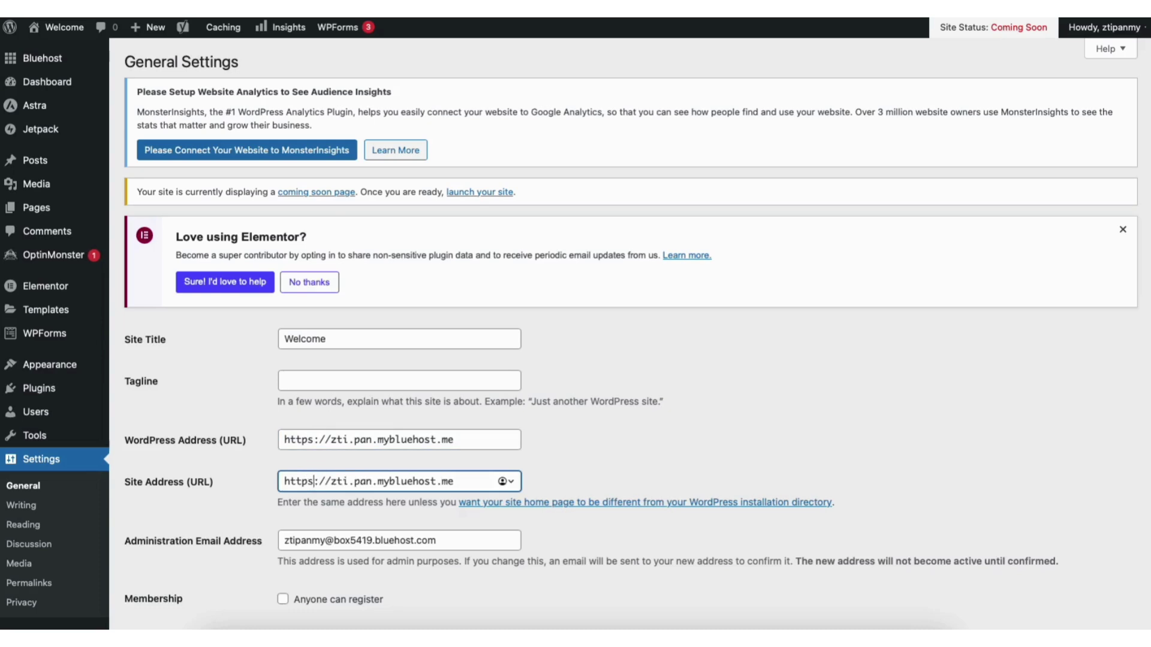
scroll(1148, 361, down, 5)
scroll(1148, 360, down, 10)
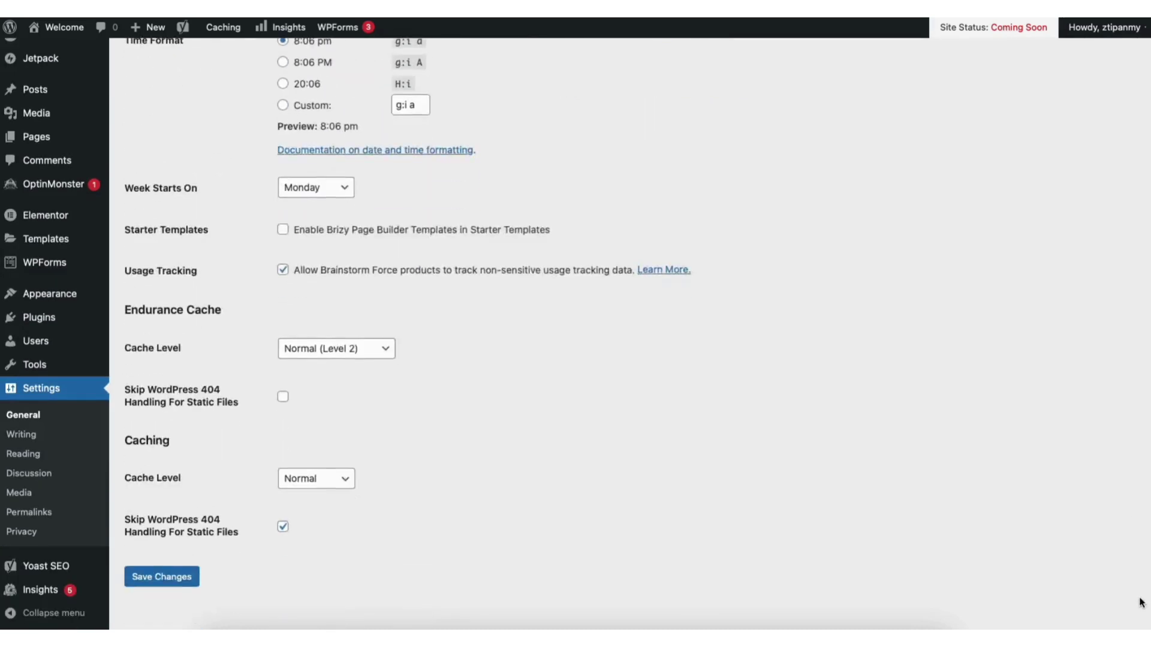
click(162, 560)
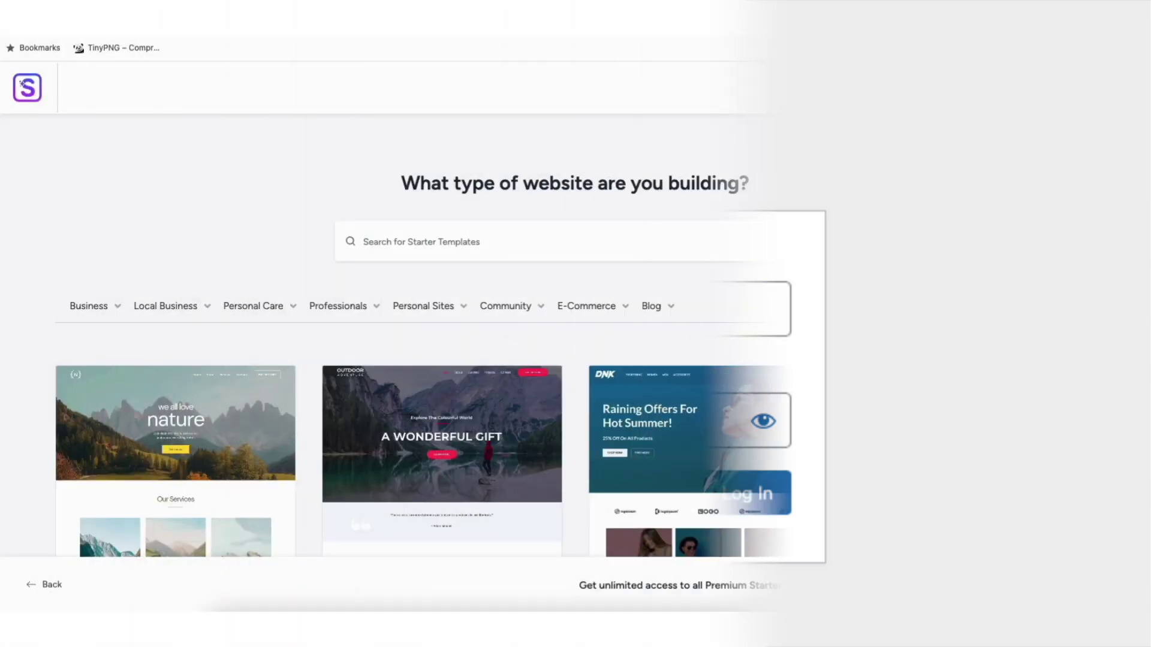
scroll(575, 335, down, 5)
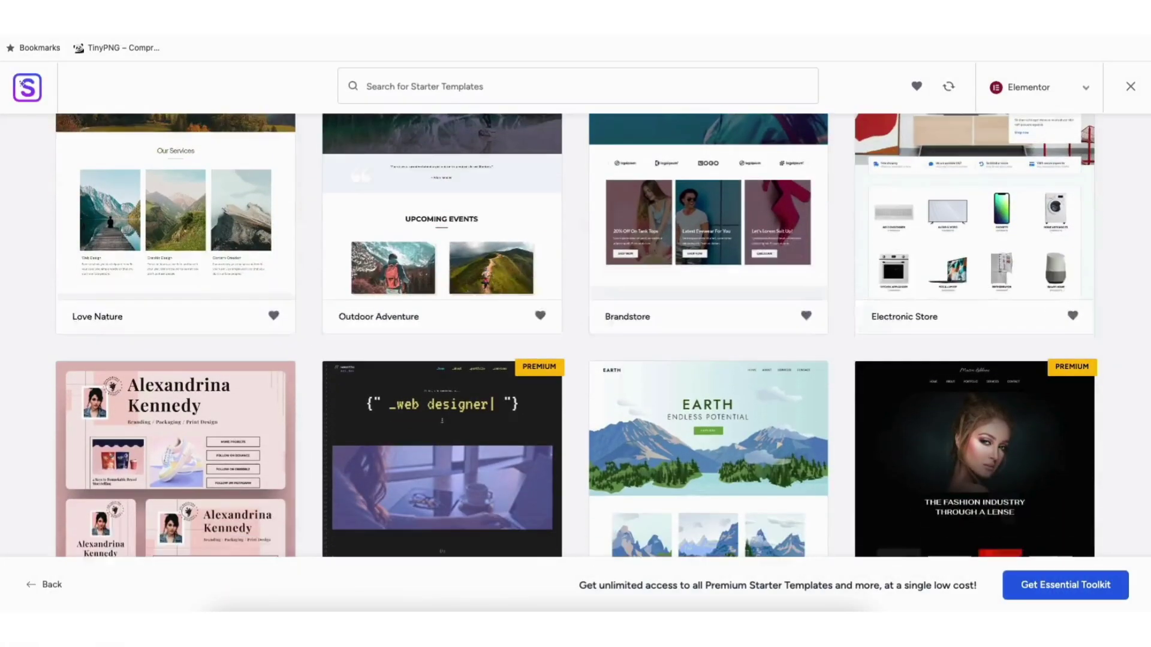
scroll(575, 336, down, 4)
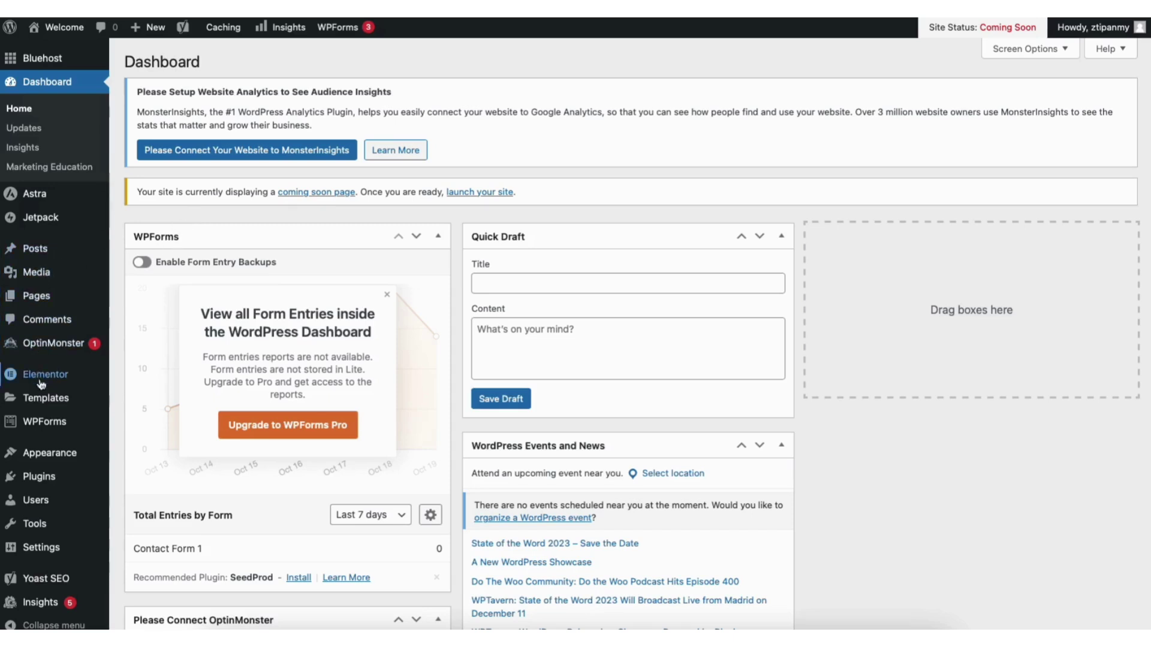
- Go from the site's installed themes to adding a new theme and browse the popular themes
mouse_move(50, 456)
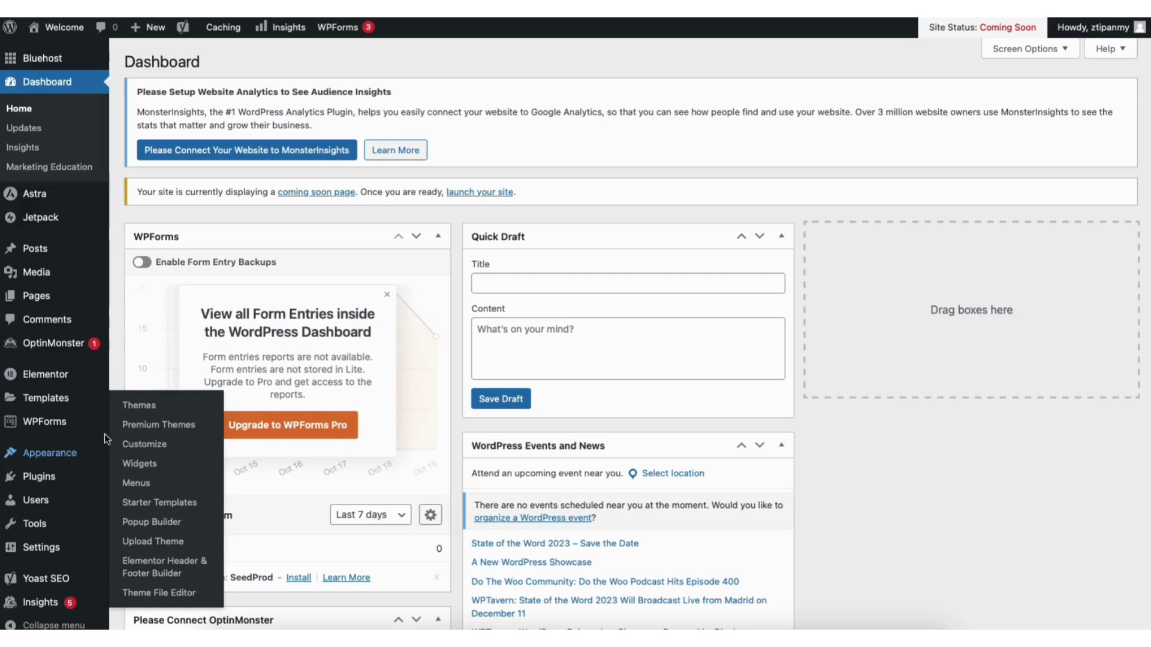
click(139, 406)
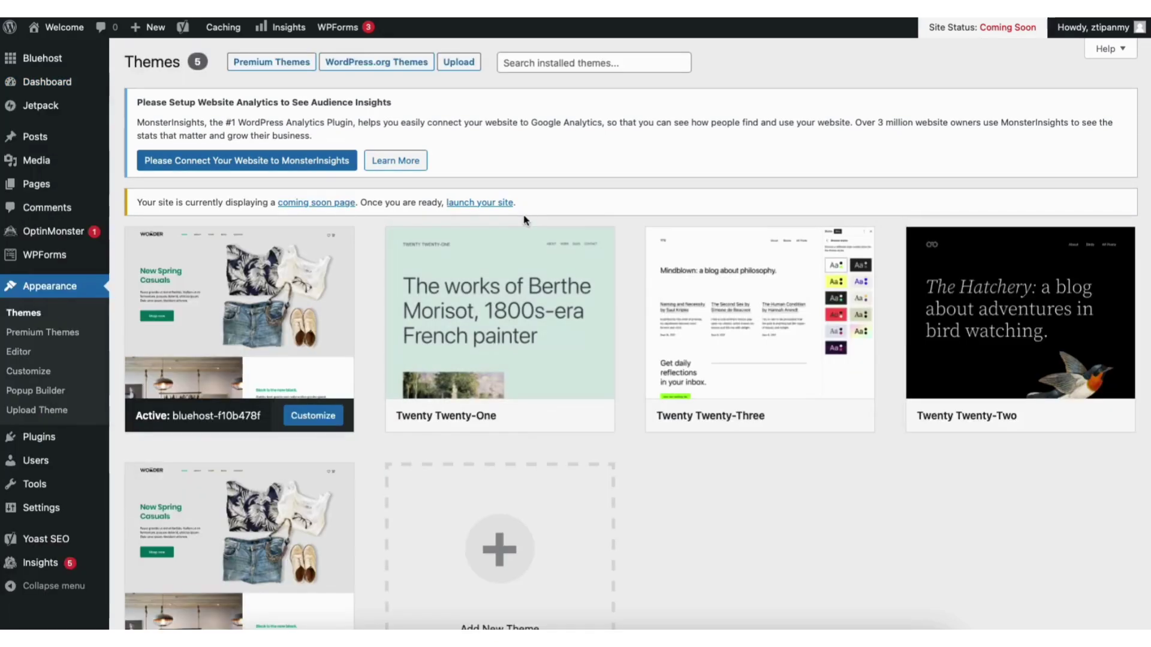
scroll(1142, 174, down, 2)
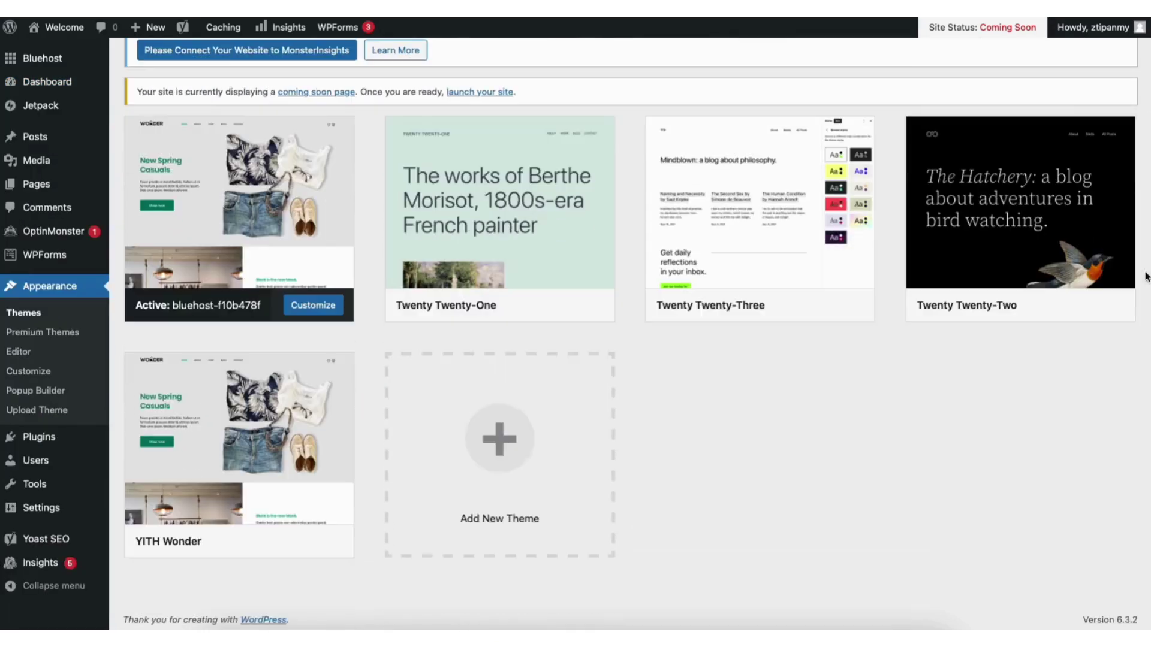
click(480, 466)
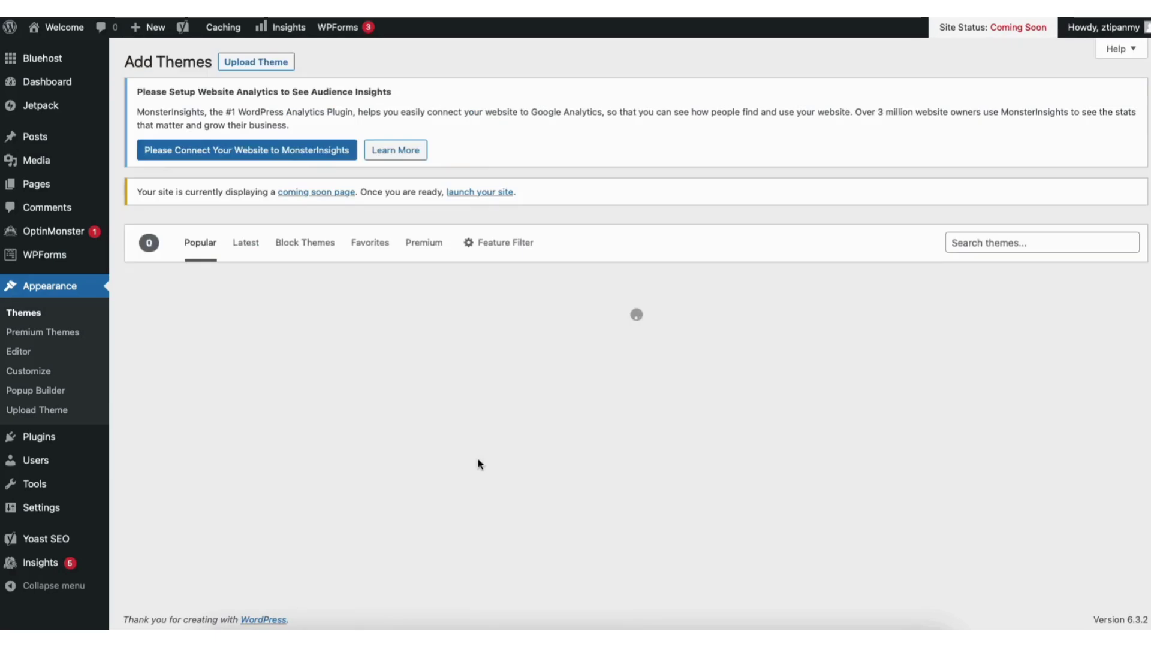
scroll(631, 334, down, 10)
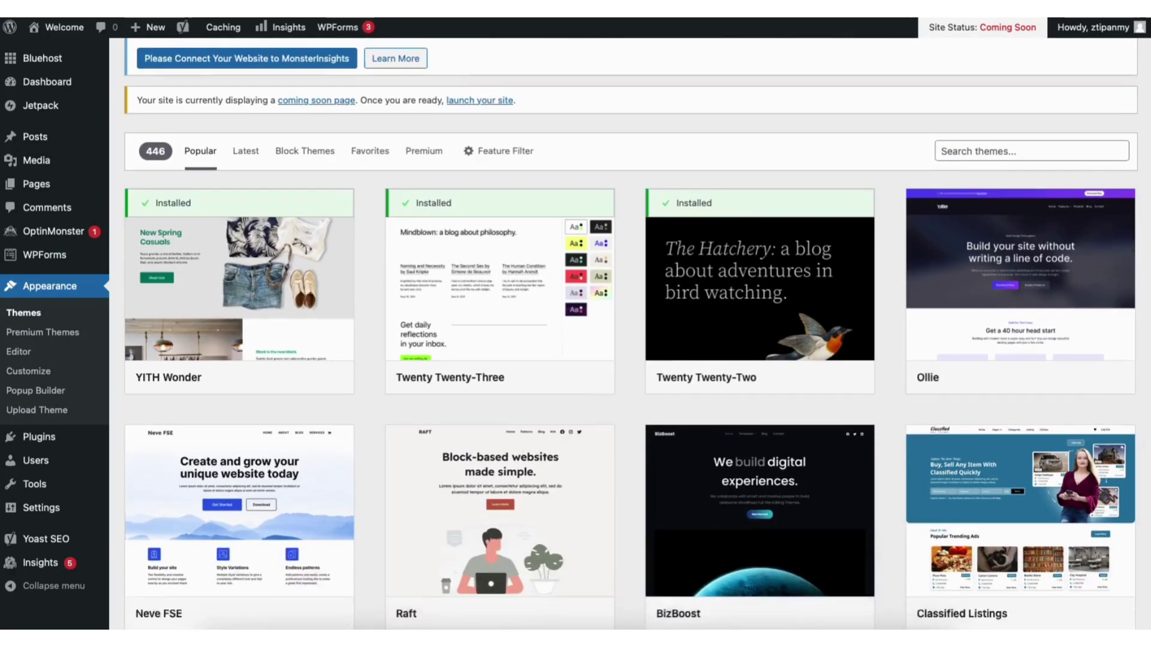
scroll(631, 335, down, 10)
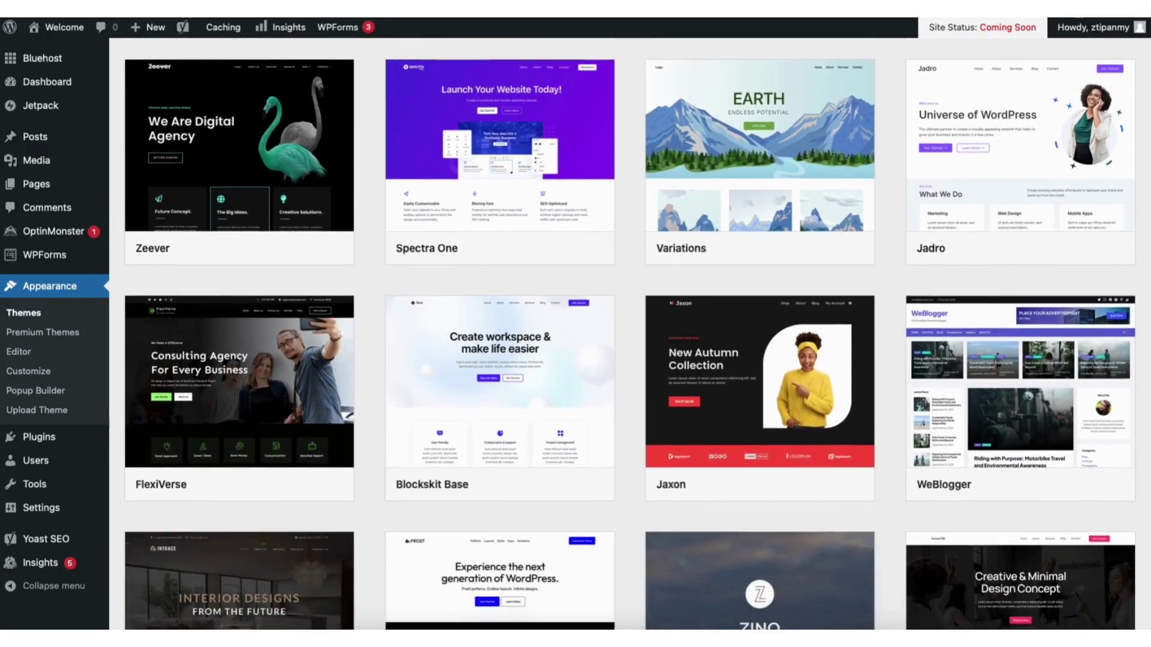
scroll(631, 335, down, 5)
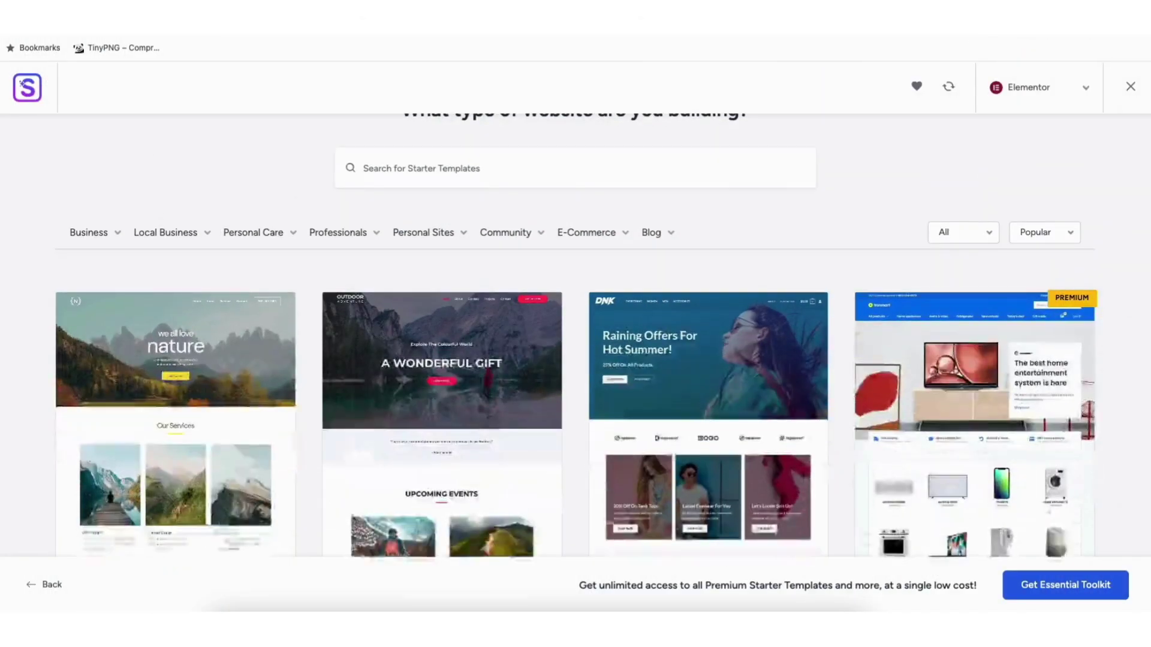
- Replace the hero heading's "nature" text with "DEMO WEBSITE"
scroll(68, 479, down, 8)
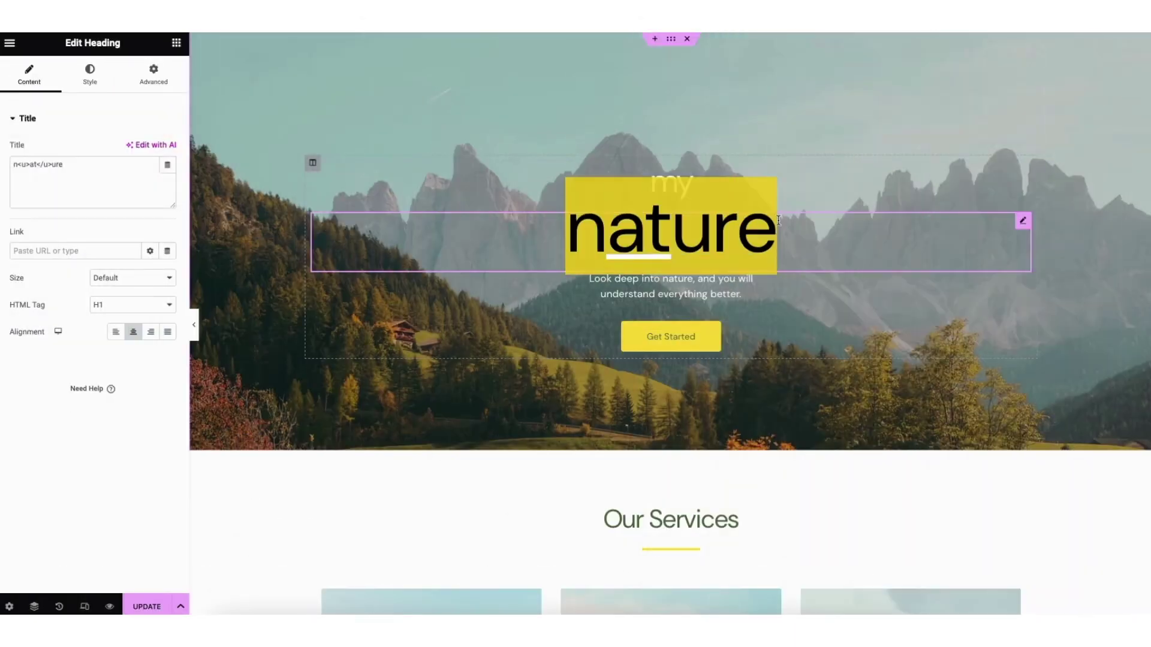
text(DEMO WEBSITE)
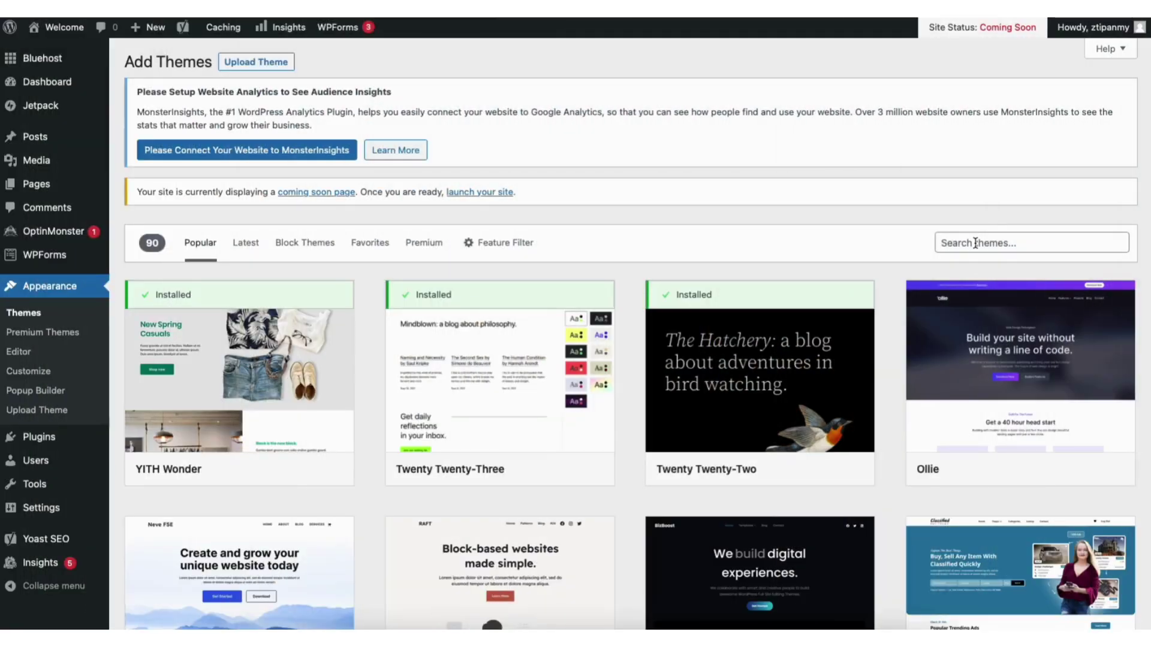
- Search the available themes for "astra", then install and activate the Astra theme
click(975, 242)
text(astra)
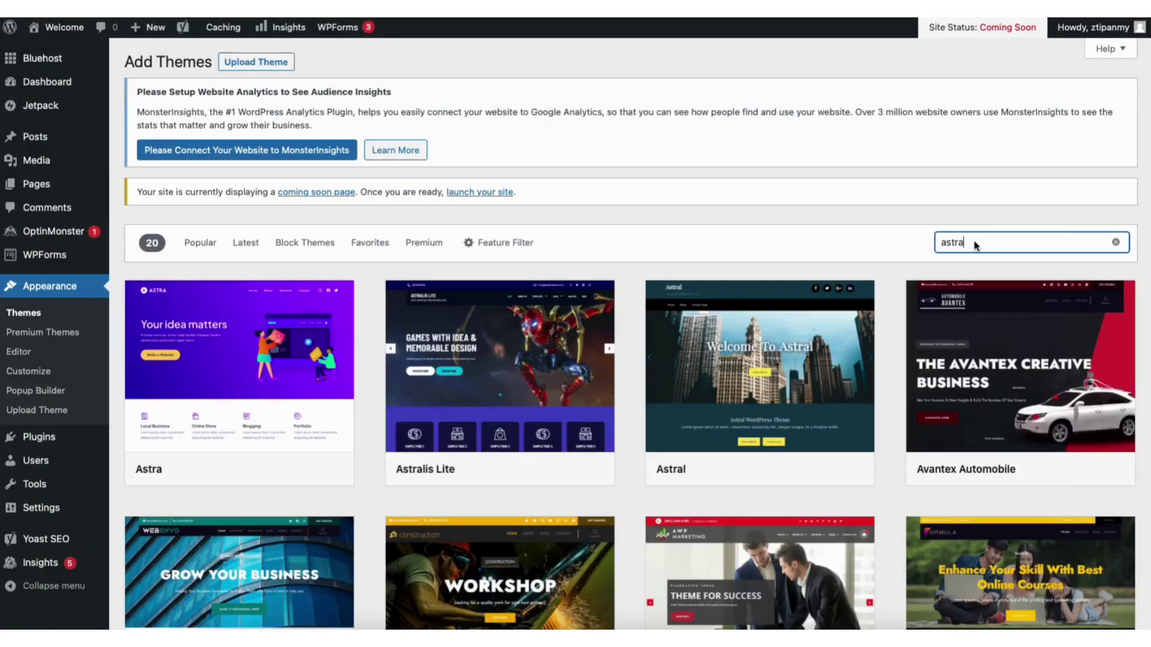
click(267, 468)
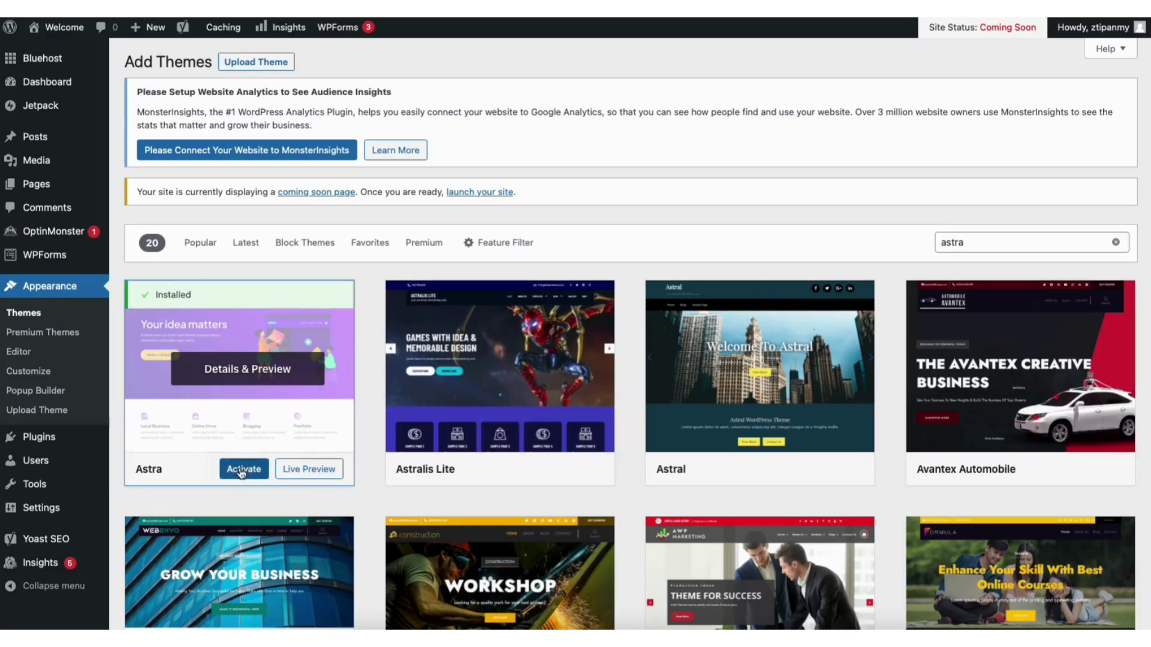
click(242, 471)
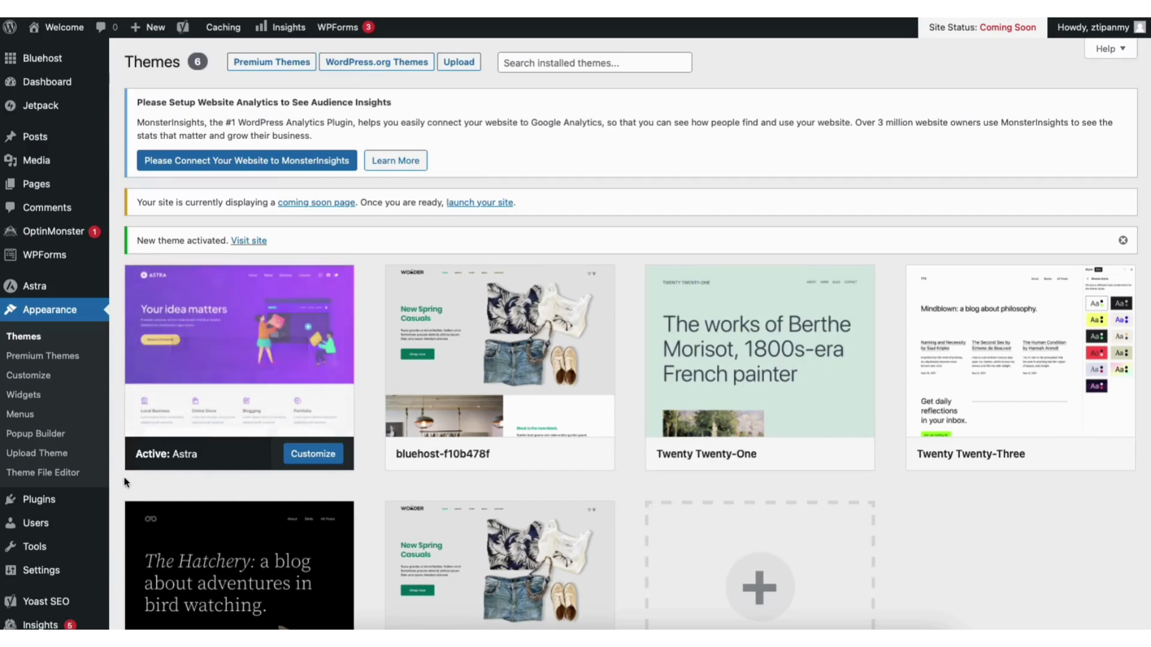
- Search the plugins to add for "starter templates", then install and activate Starter Templates by Brainstorm Force
mouse_move(40, 503)
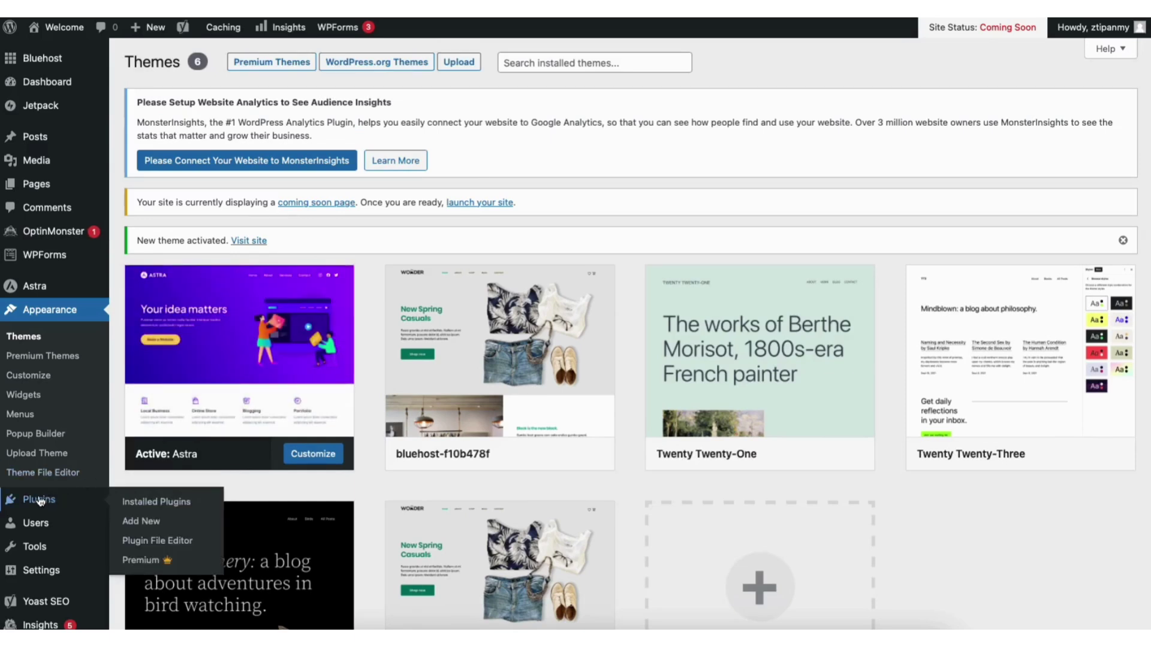
click(143, 520)
click(982, 234)
text(start)
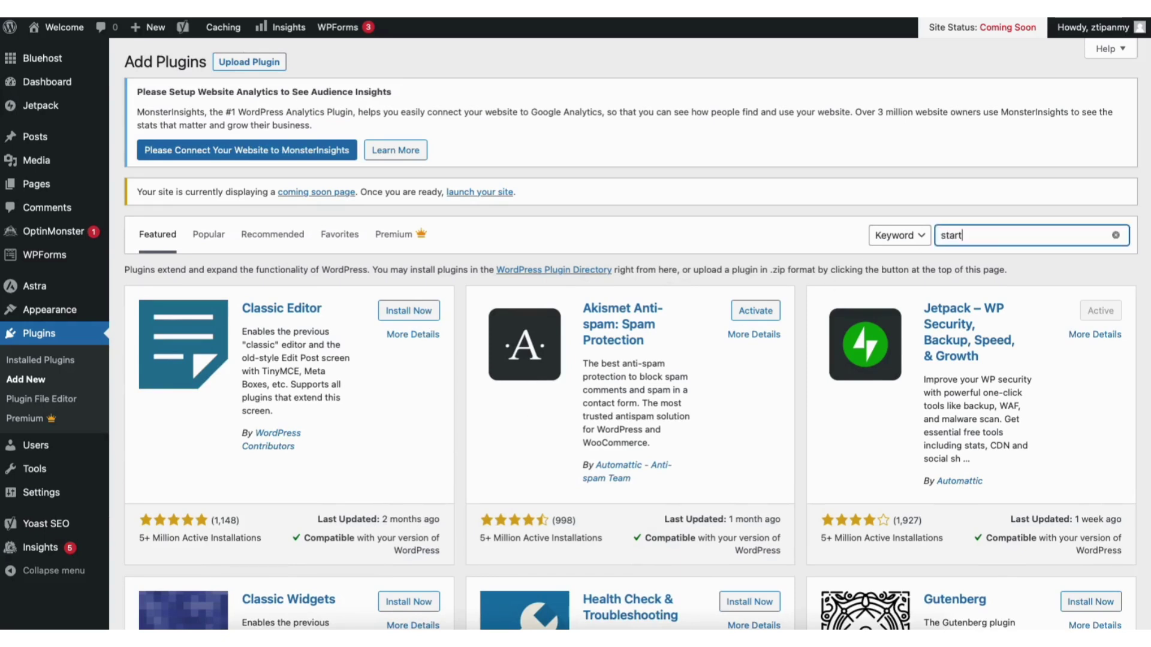
text(er templates)
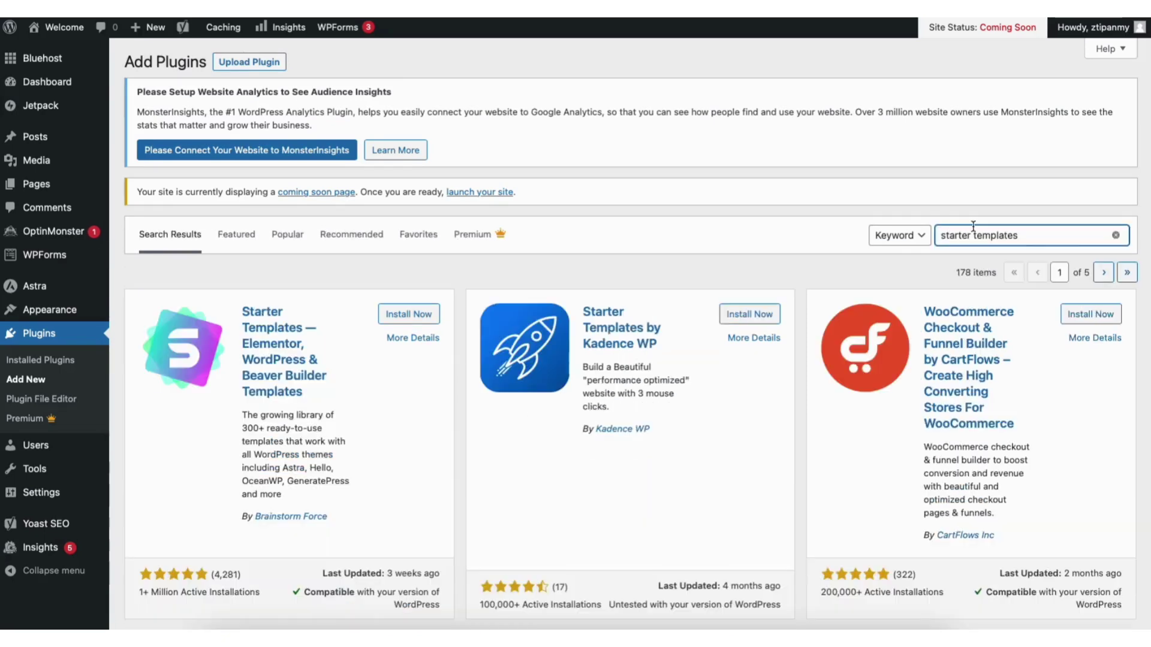
click(406, 314)
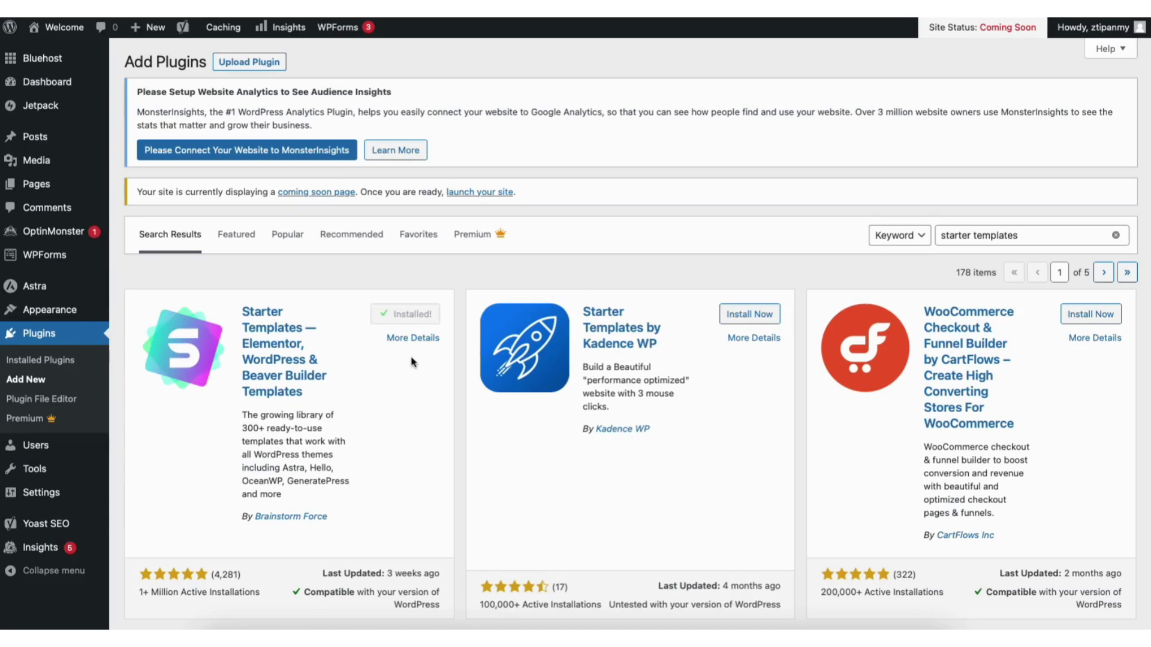
click(404, 313)
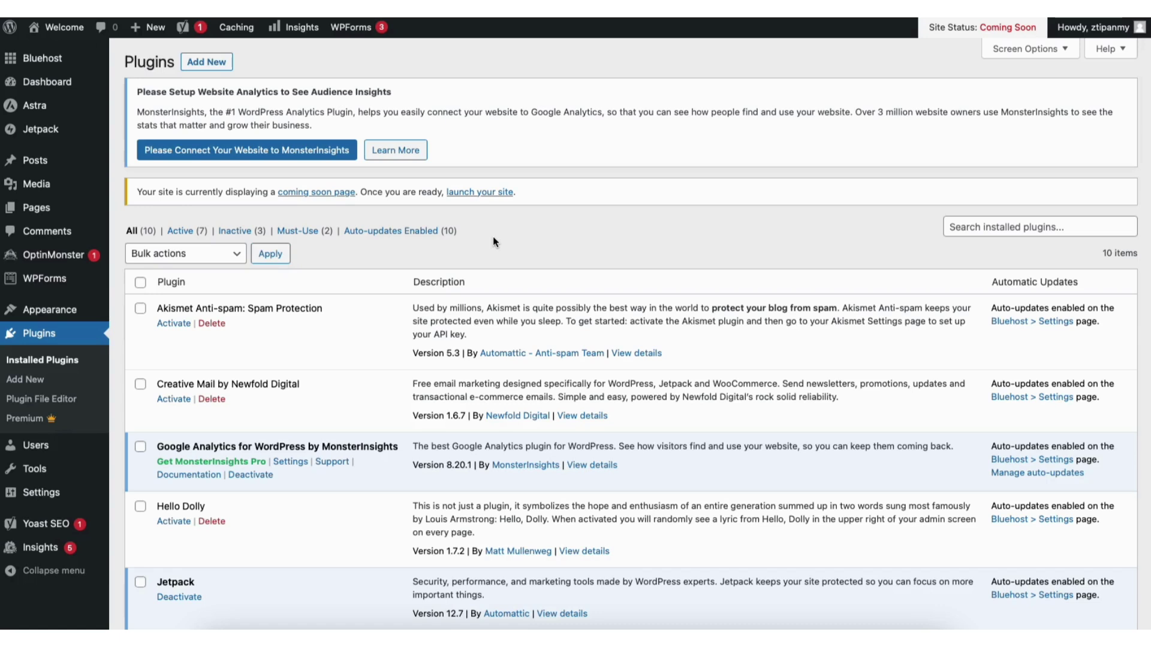
- Open the Starter Templates library from the appearance options and look through the Elementor templates and website categories
mouse_move(60, 311)
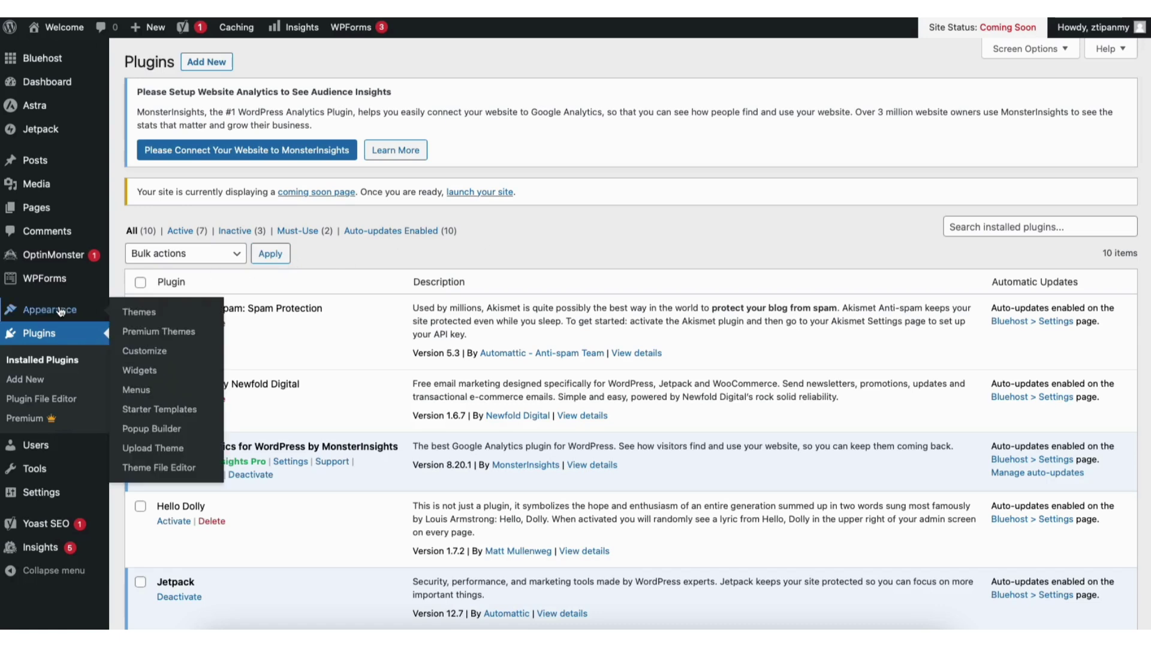
click(148, 411)
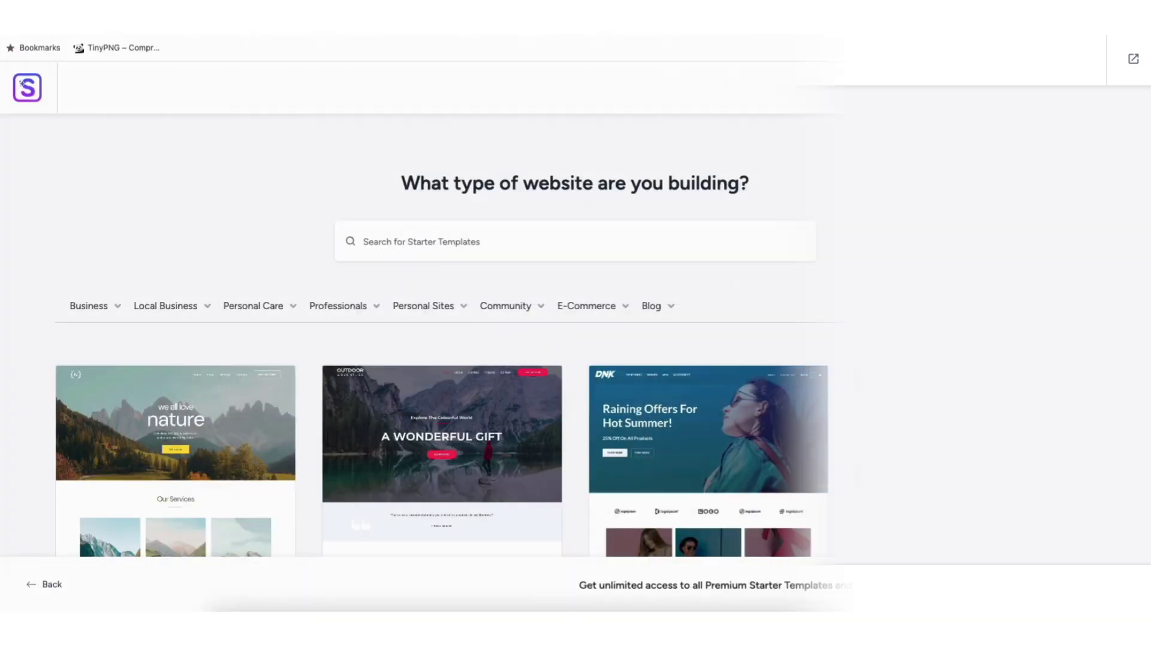
scroll(576, 360, down, 2)
scroll(68, 479, down, 8)
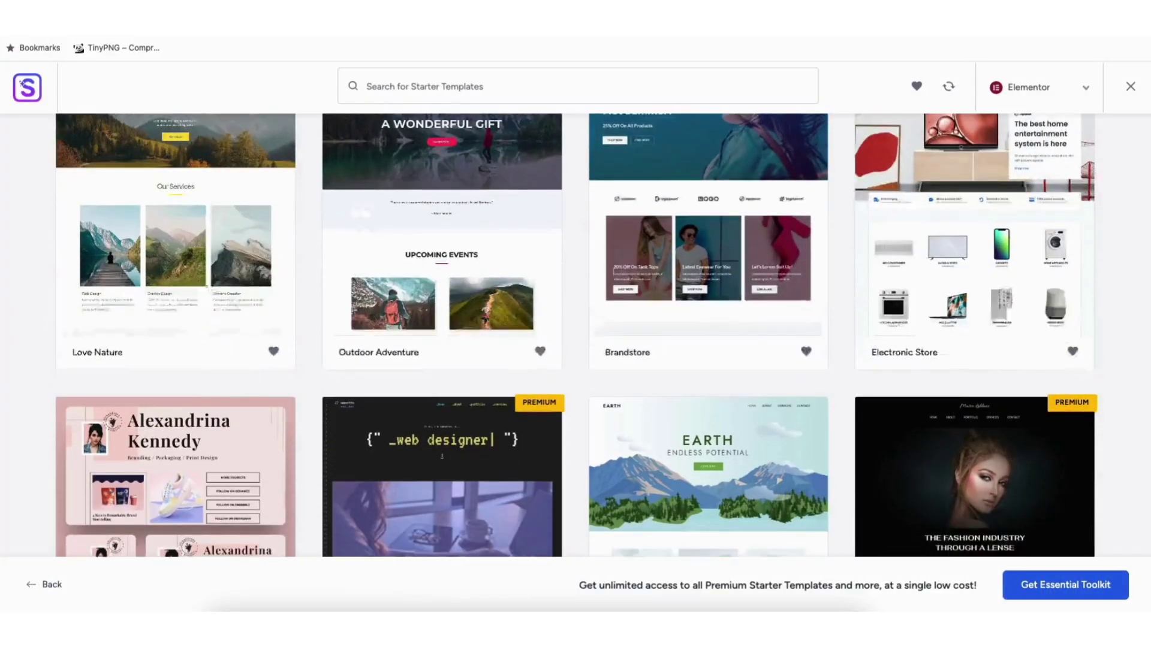
scroll(68, 480, down, 10)
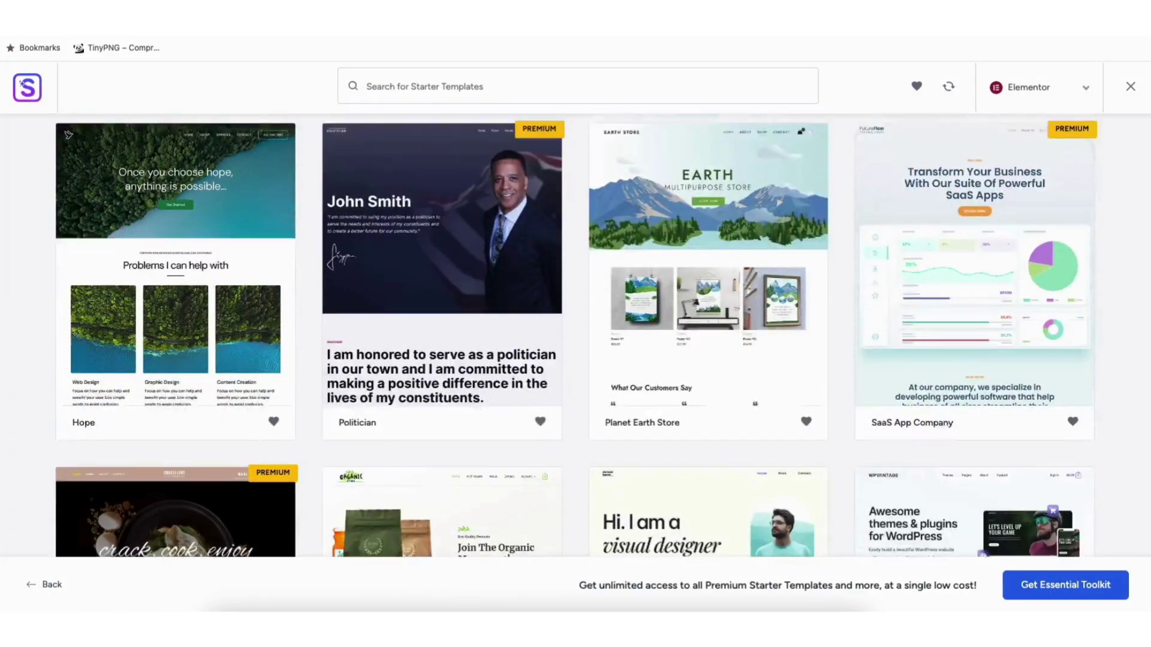
scroll(575, 335, down, 2)
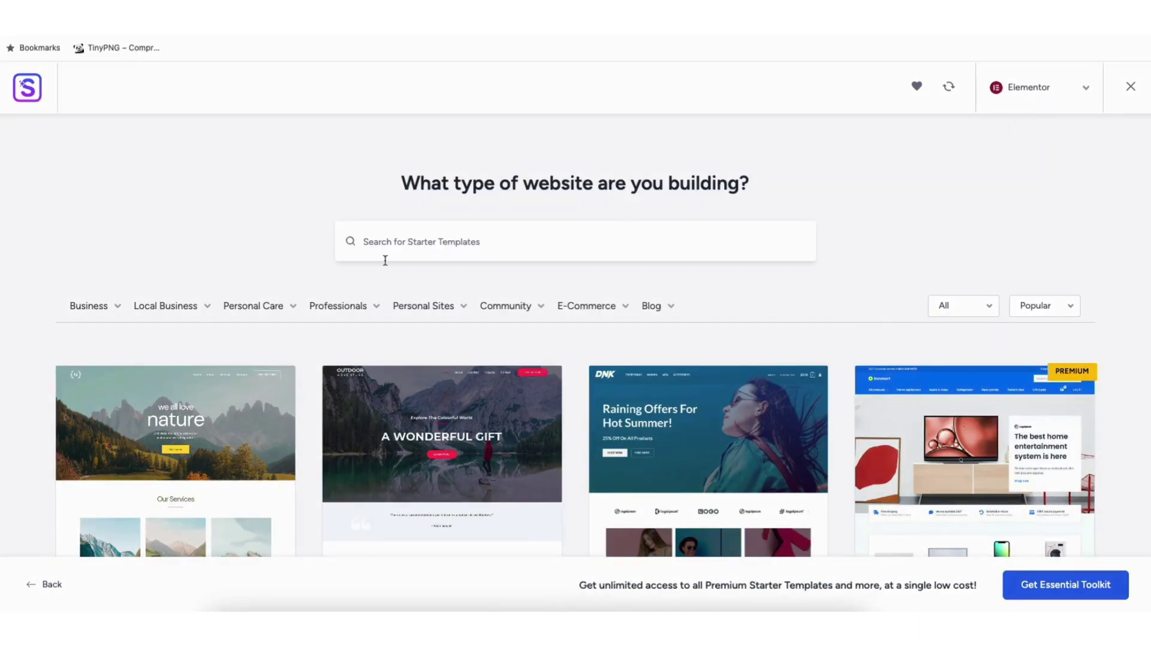
mouse_move(107, 309)
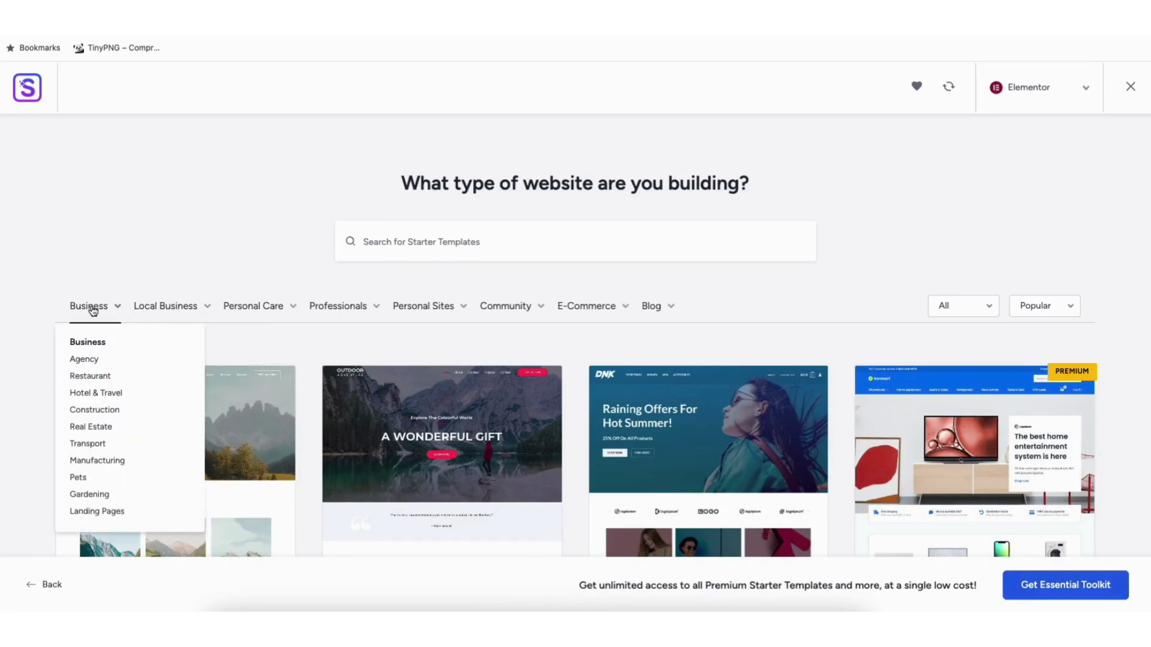
mouse_move(247, 309)
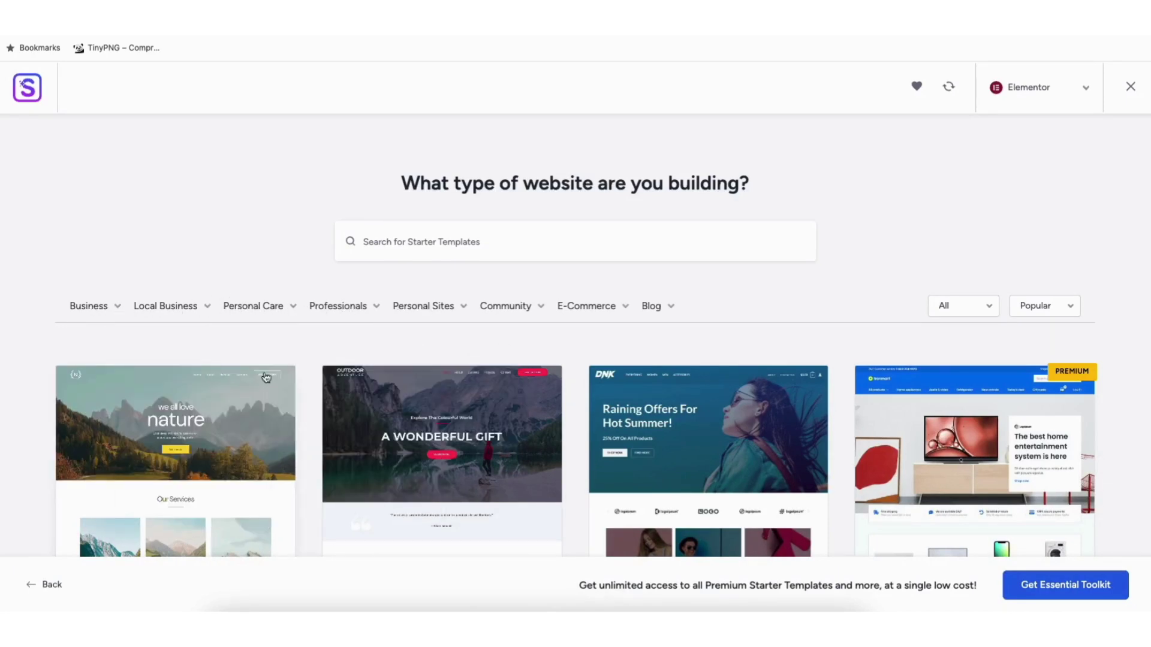
- Preview the Elementor version of the Love Nature template, close it and examine more designs further down the library
click(167, 442)
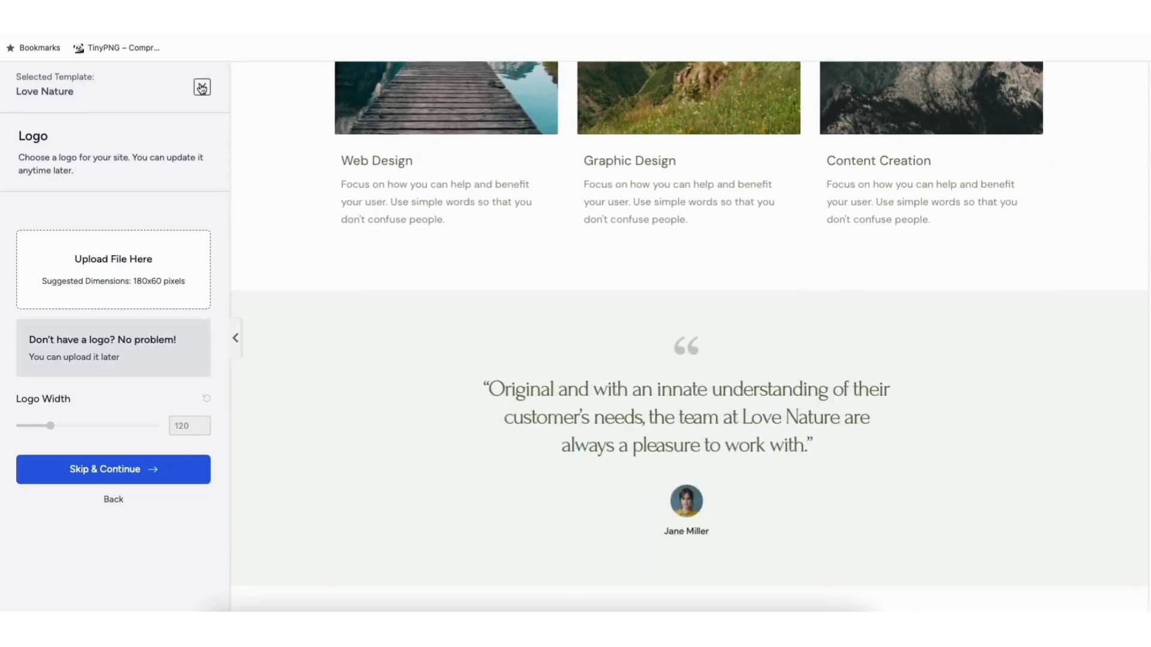
click(201, 88)
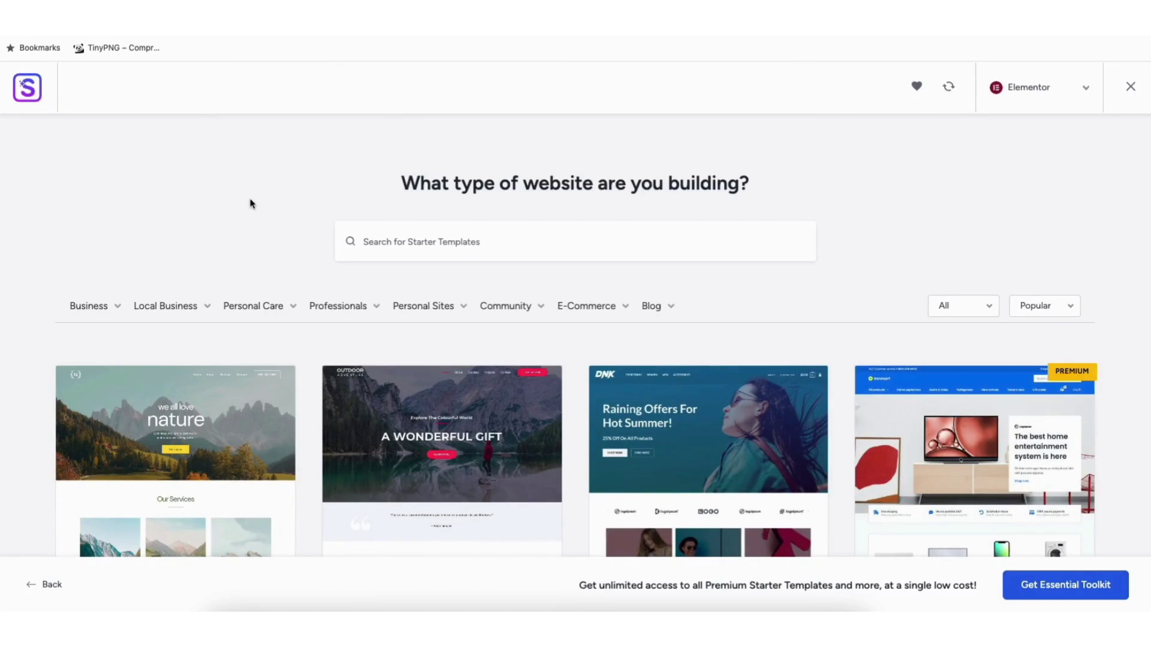
scroll(575, 336, down, 6)
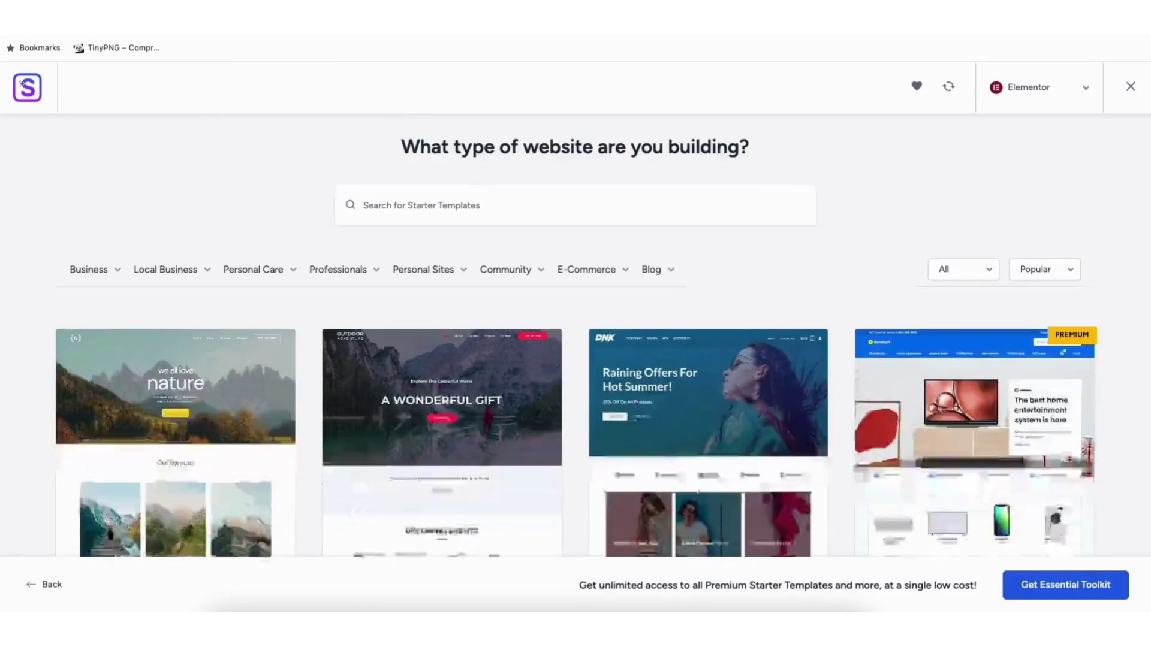
scroll(575, 336, down, 12)
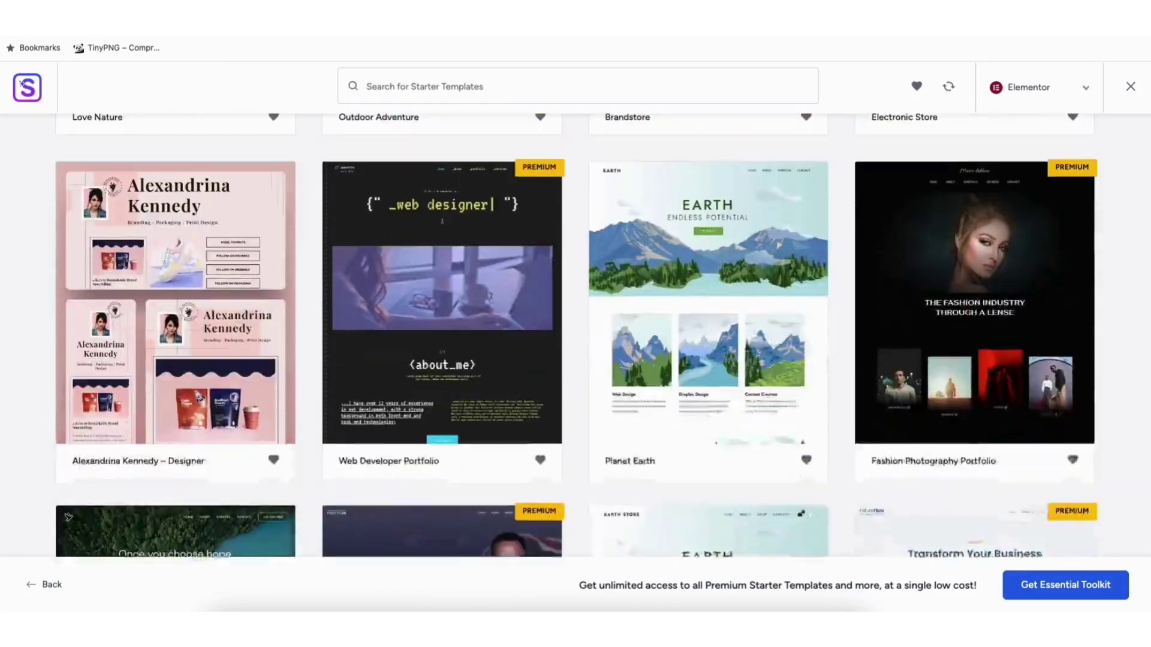
scroll(576, 336, down, 6)
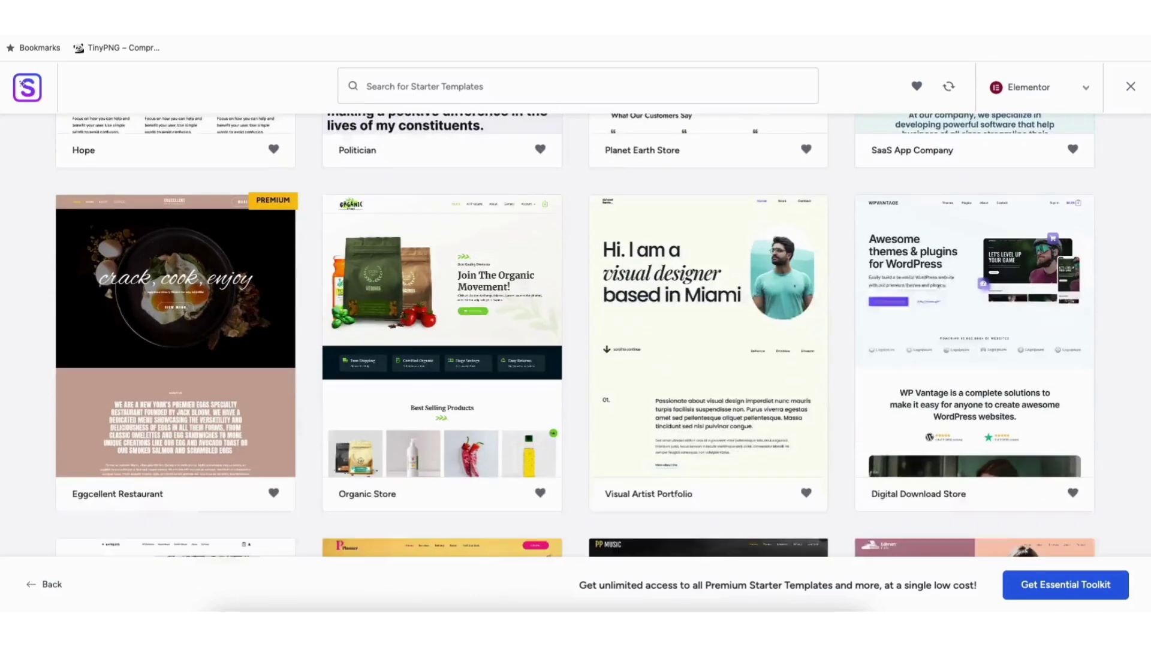
scroll(575, 336, down, 12)
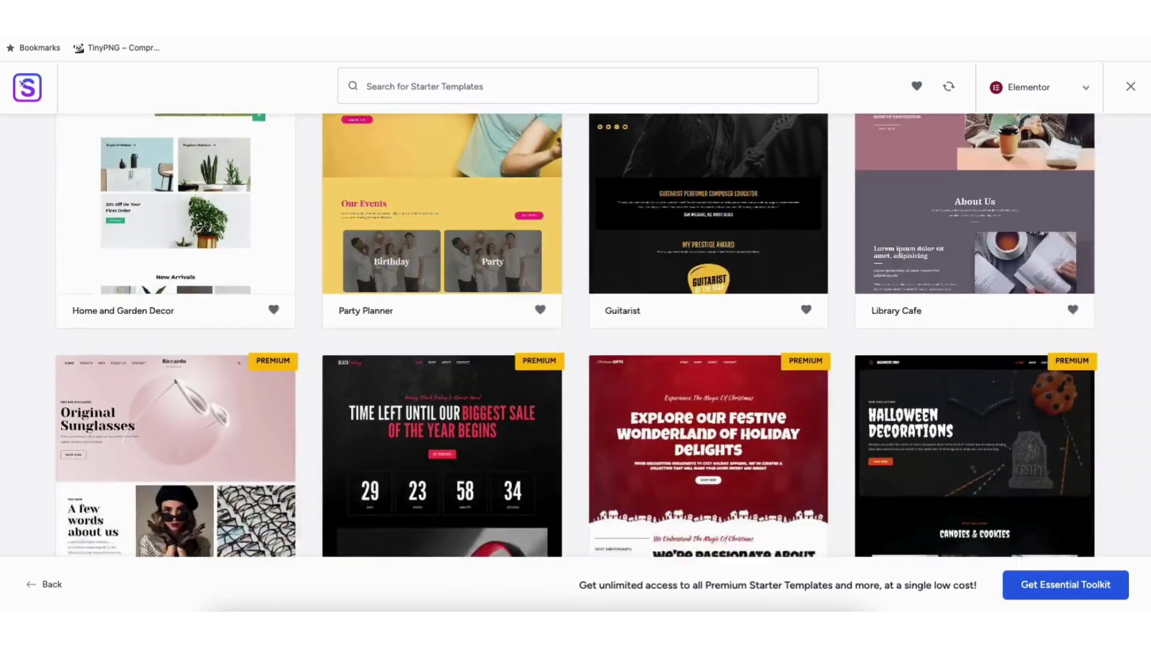
scroll(575, 336, down, 14)
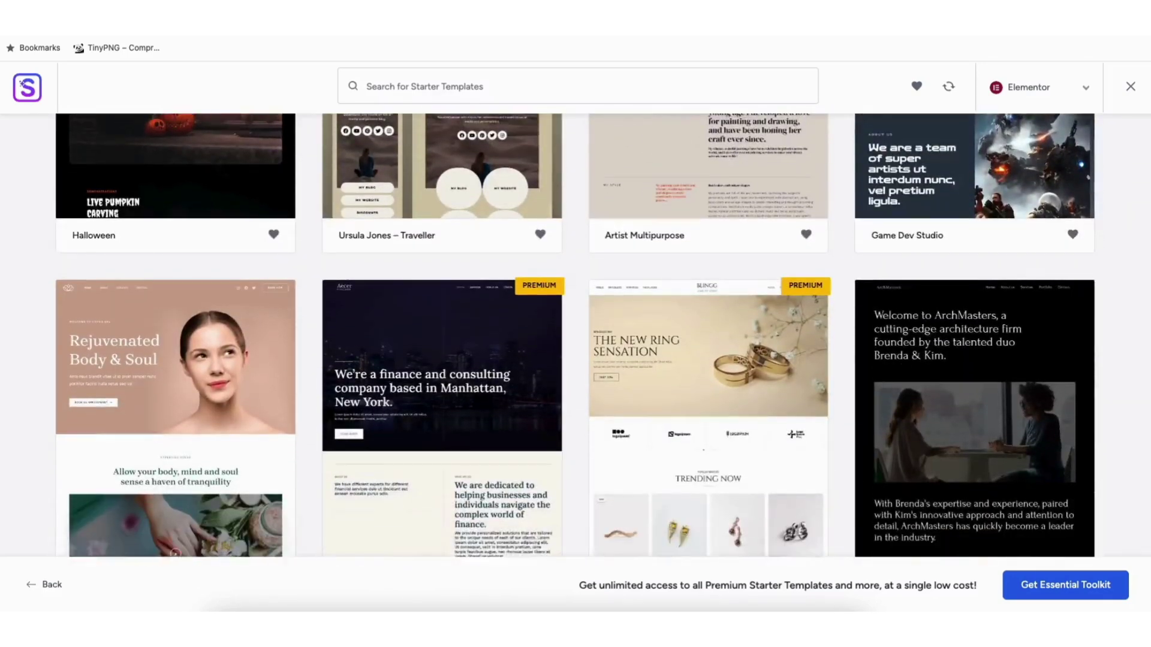
scroll(576, 335, down, 10)
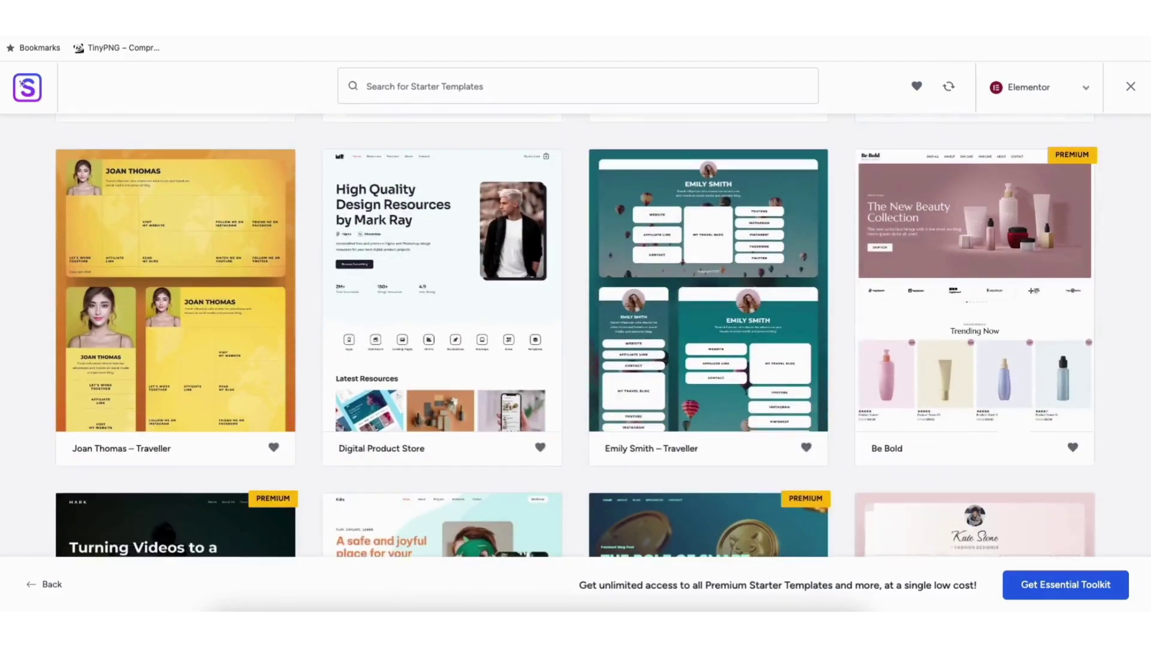
scroll(575, 335, down, 8)
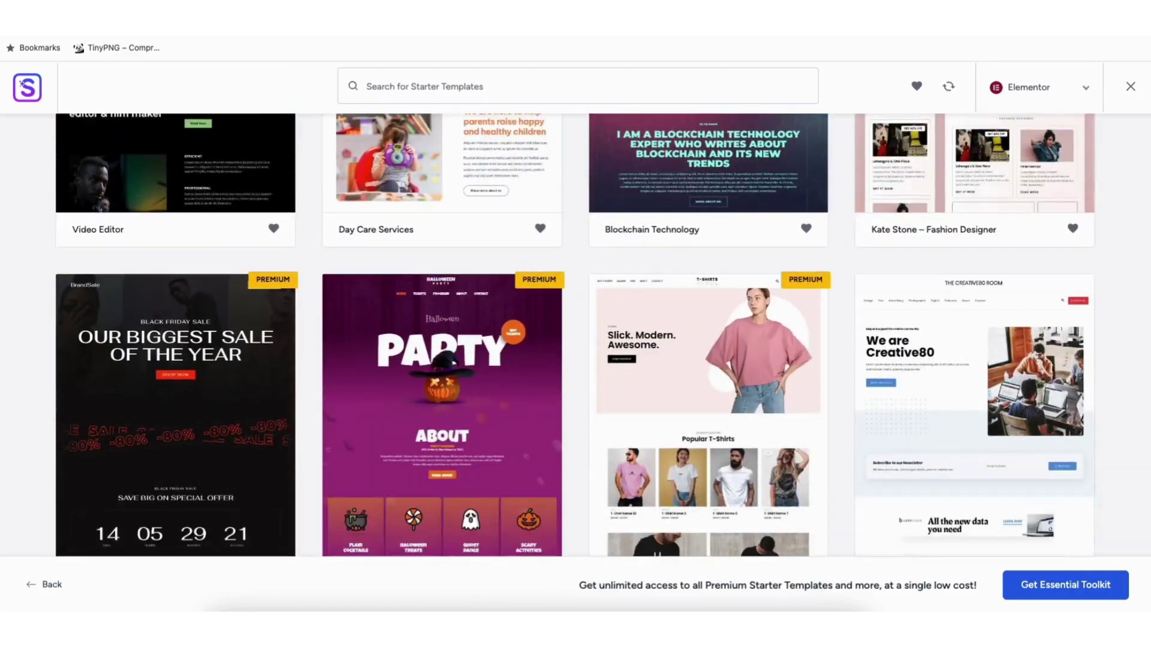
scroll(576, 336, down, 8)
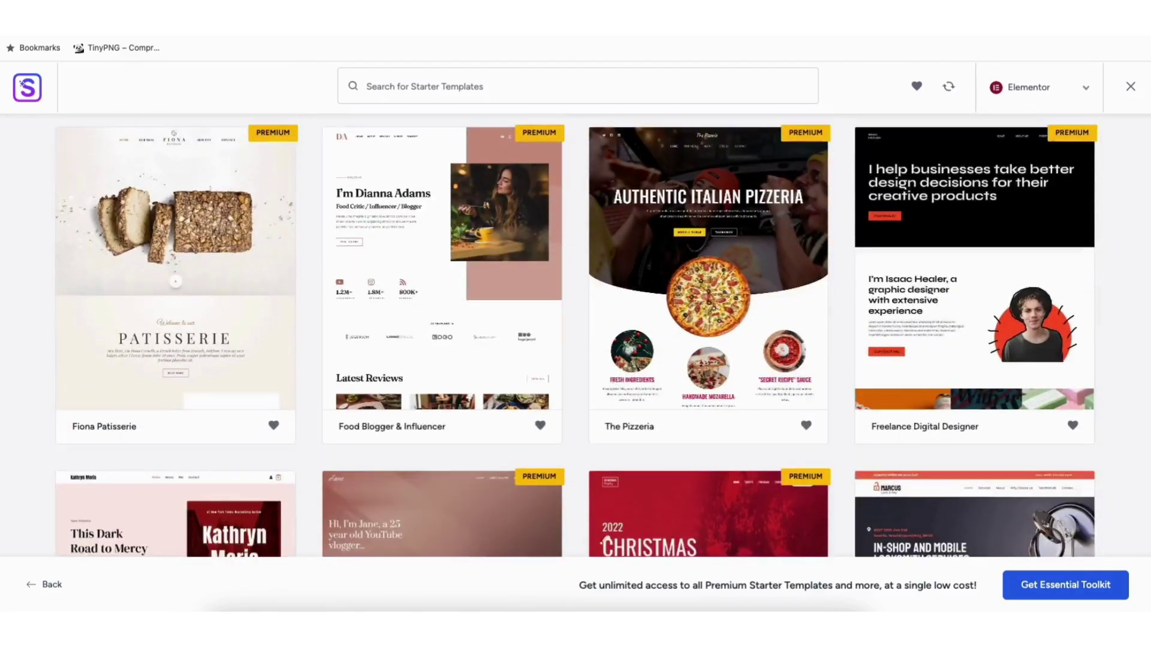
scroll(575, 335, down, 8)
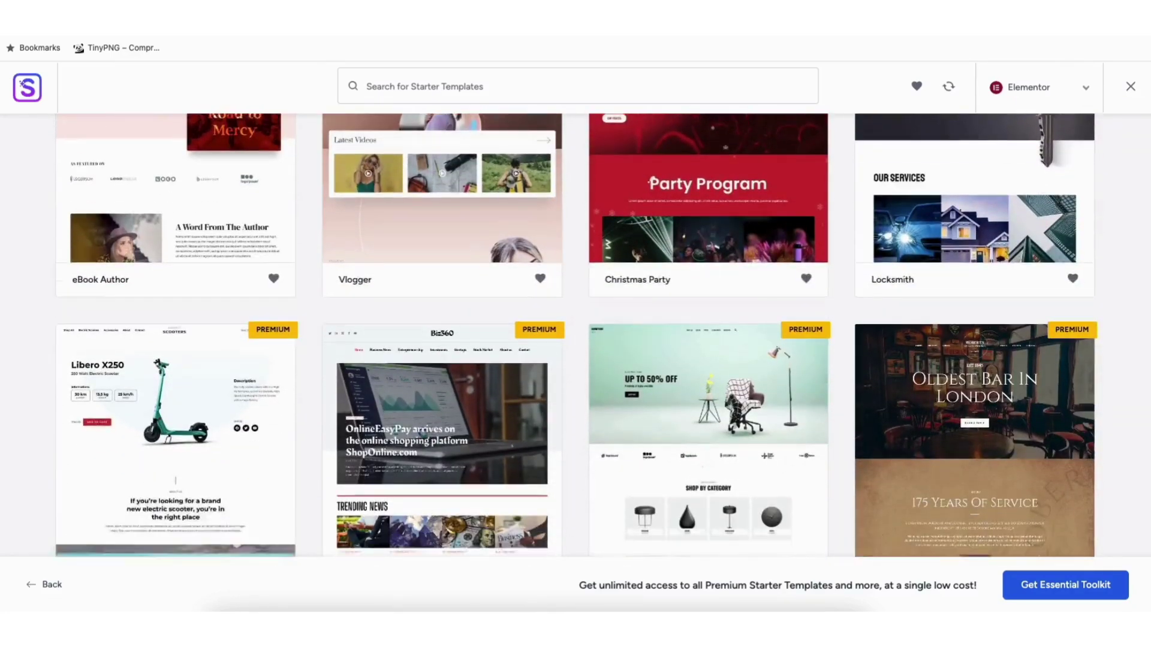
- Choose the Love Nature template from the Block Editor starter templates
scroll(575, 335, down, 2)
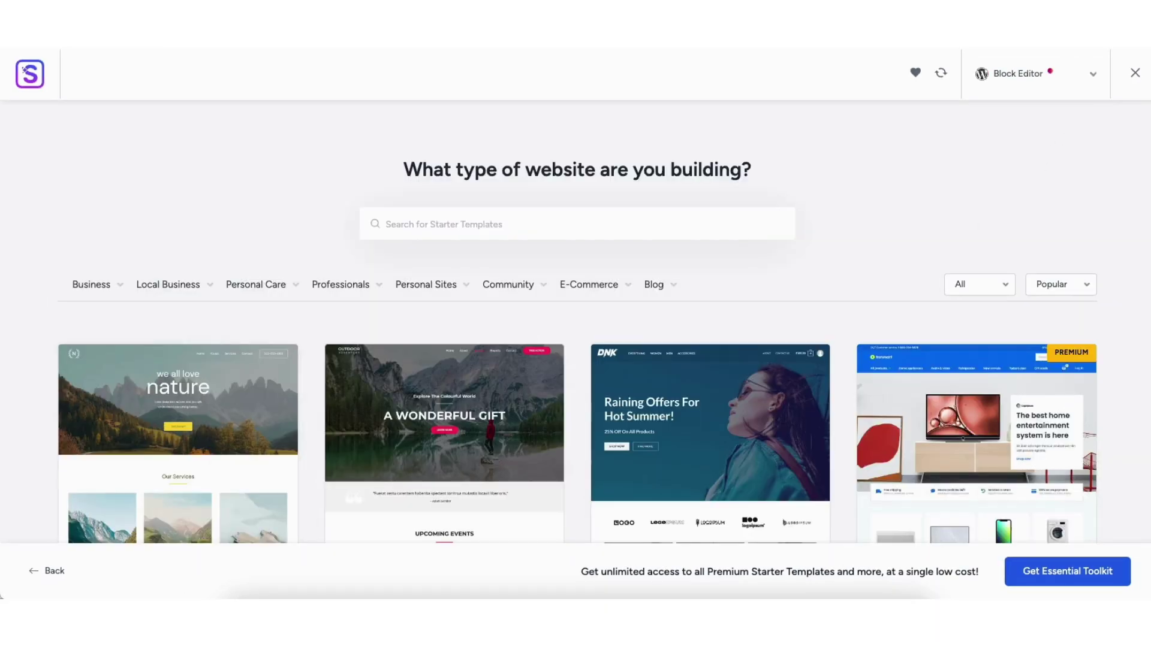
scroll(695, 177, down, 4)
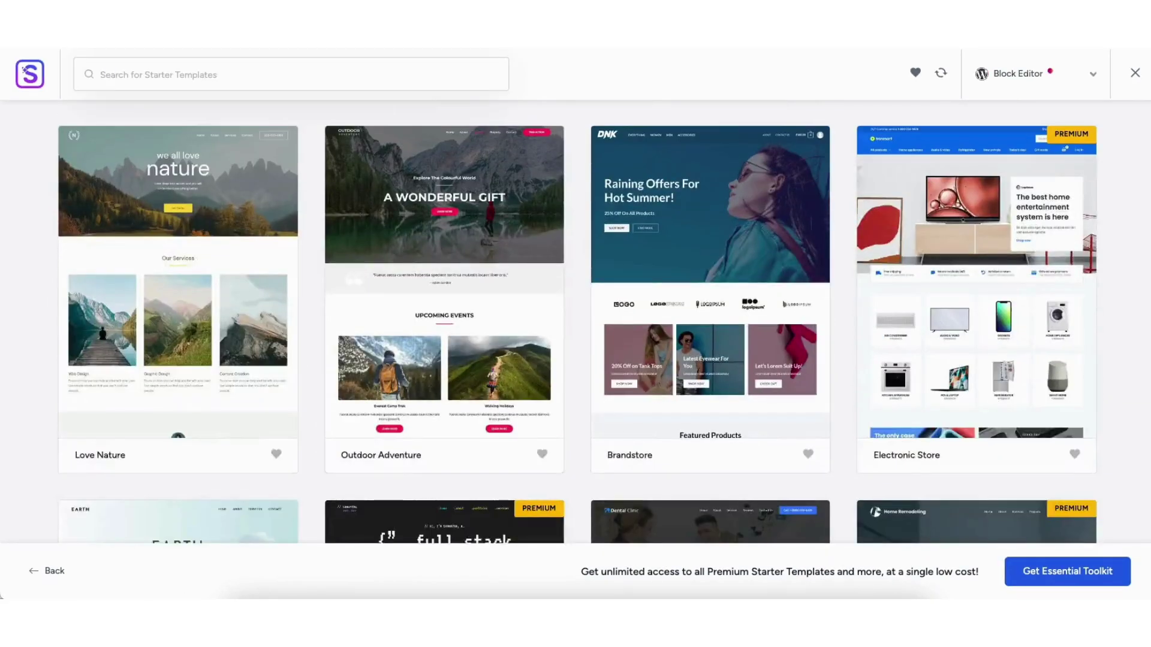
click(156, 294)
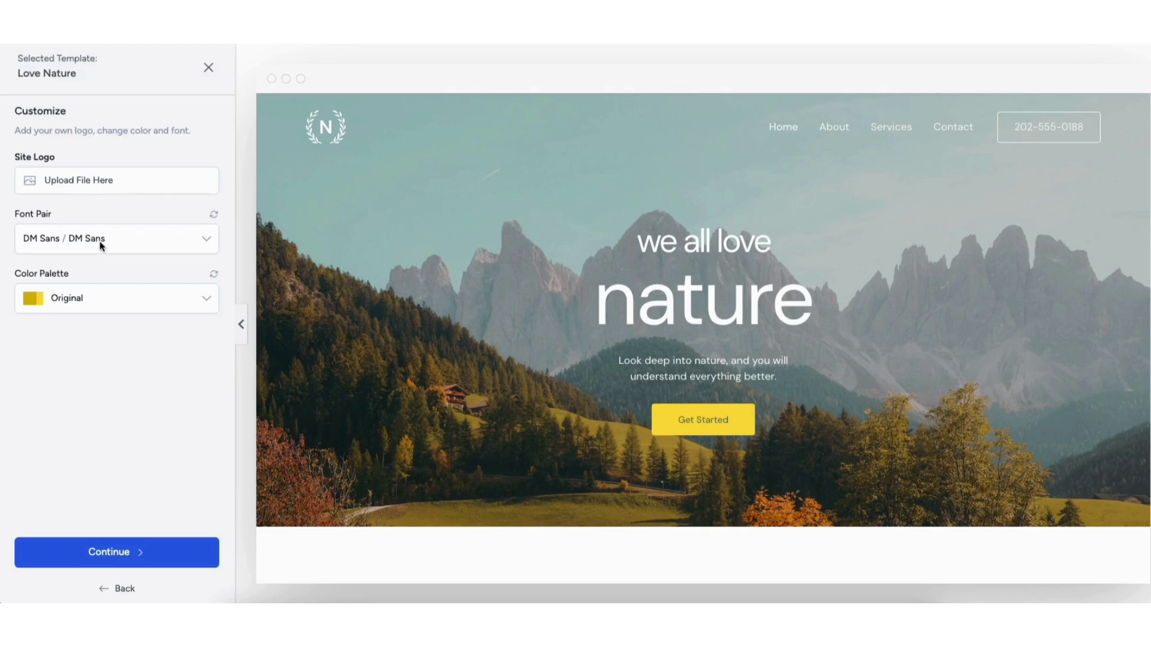
- Try the Style 1 and Style 2 color palettes on the Love Nature template and restore the Original palette
click(100, 301)
click(84, 364)
click(70, 312)
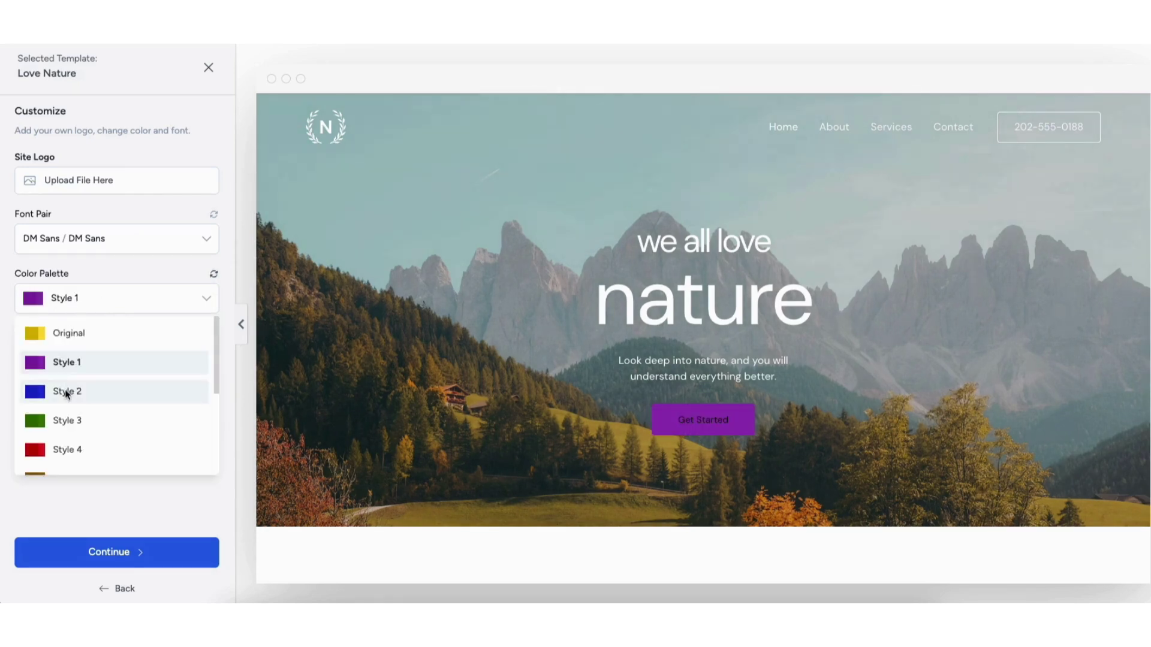
click(67, 391)
click(67, 301)
click(75, 336)
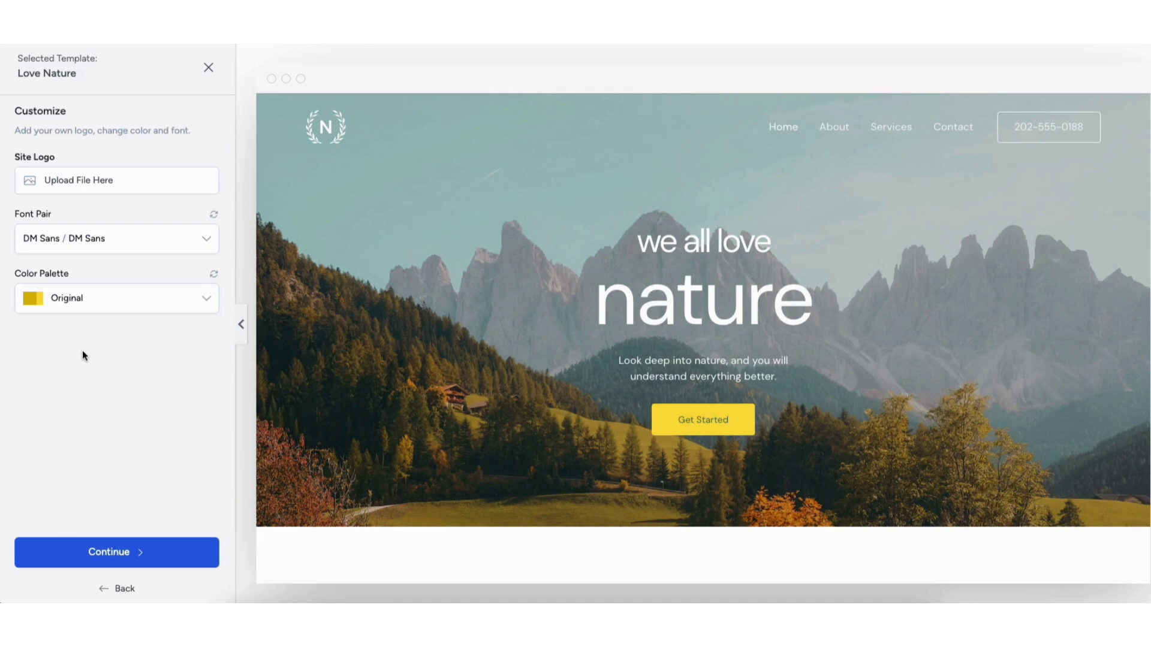
- Accept the template's customization, skip the extra features and build the website with all the advanced import options enabled
click(113, 553)
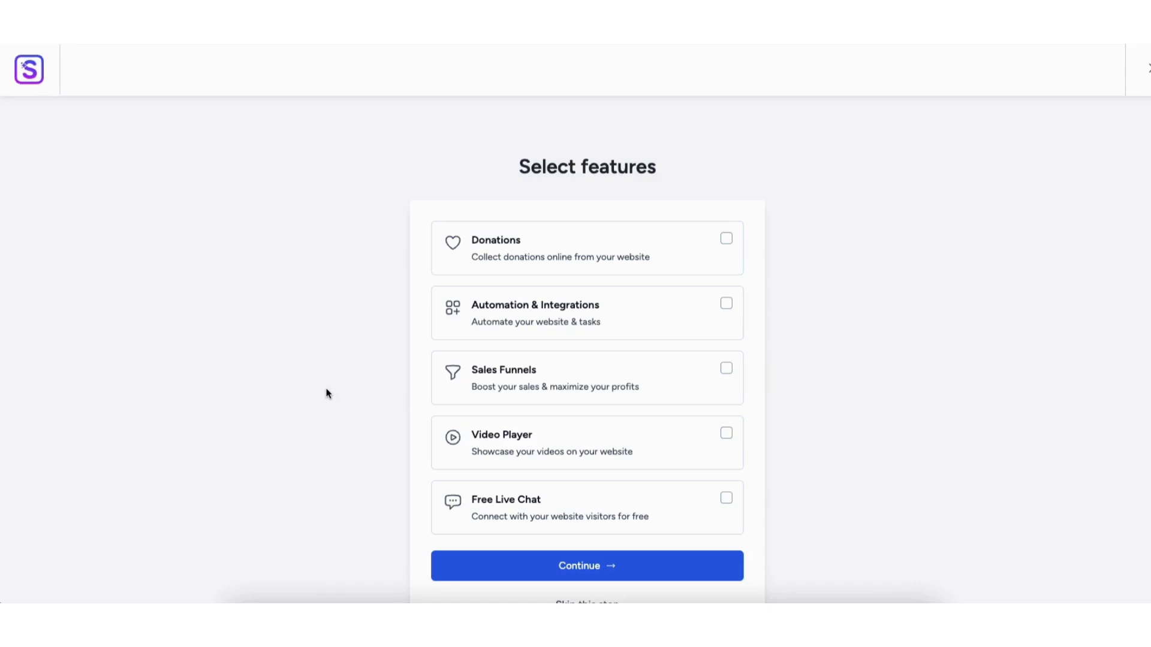
scroll(328, 393, down, 1)
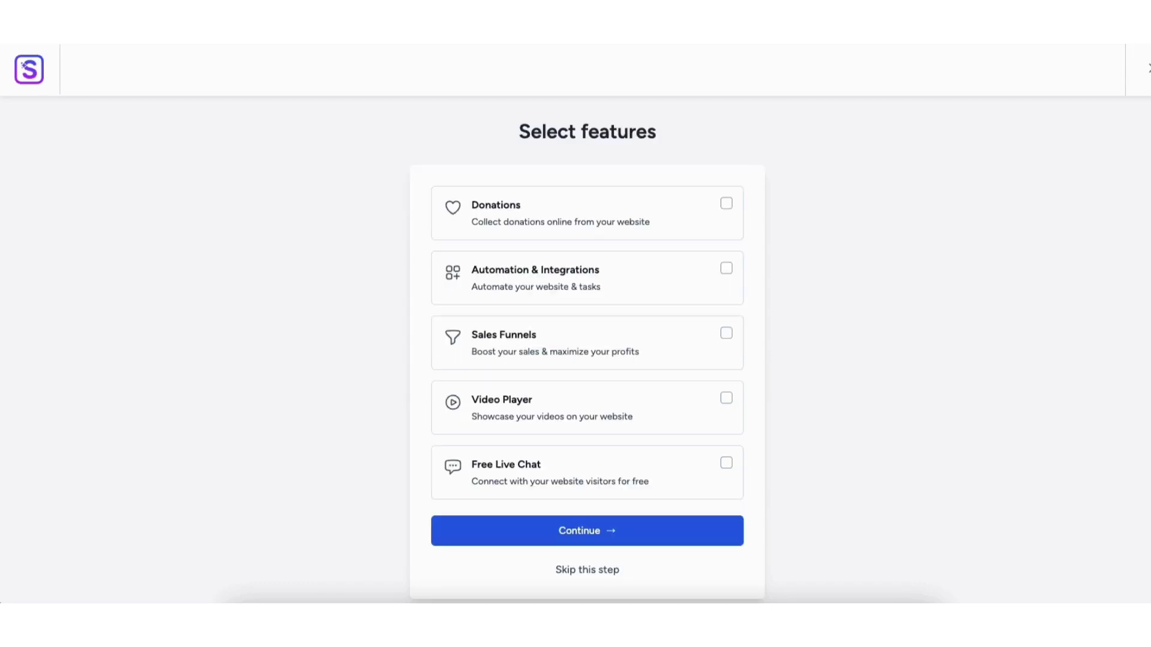
click(573, 570)
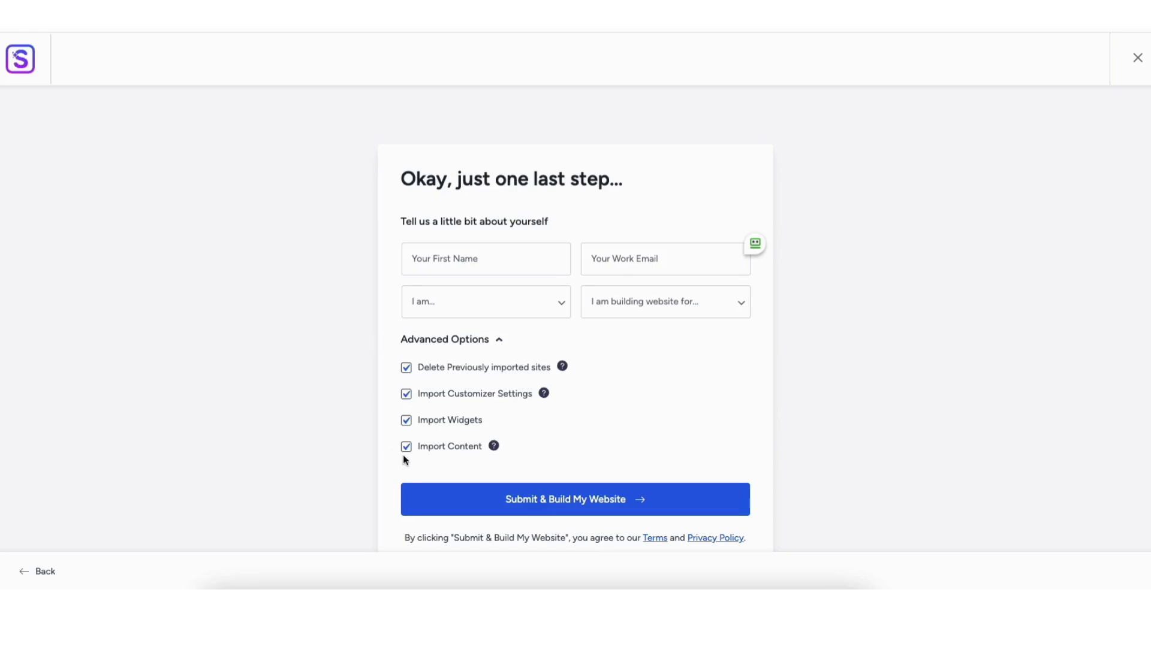
click(553, 511)
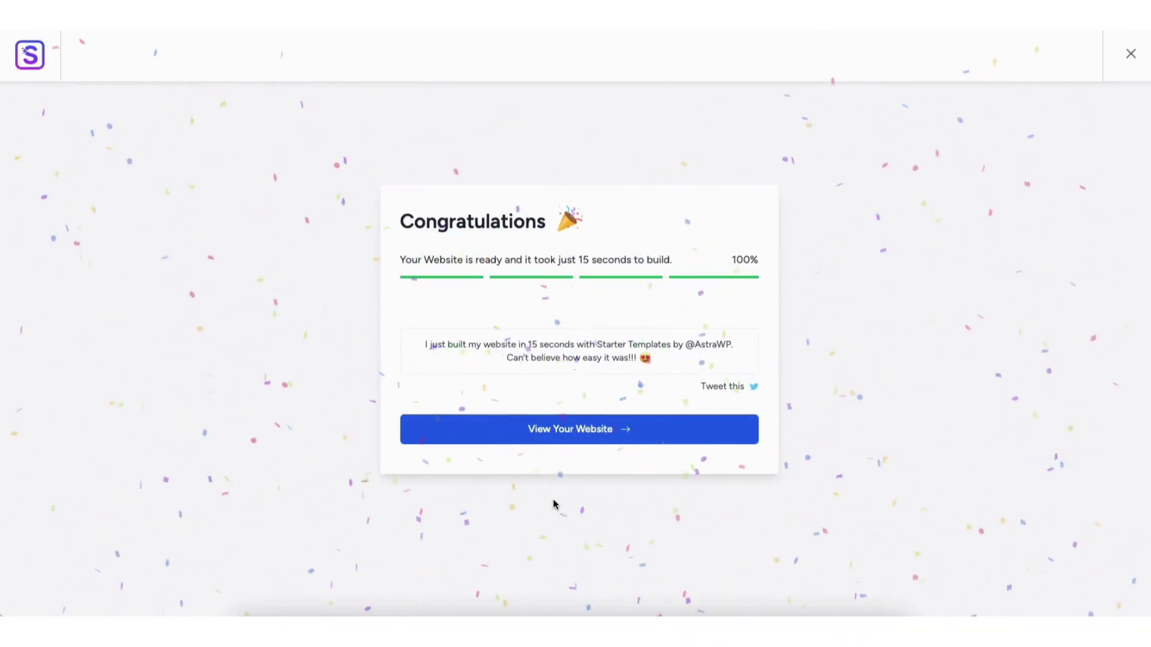
- View the newly built website and examine its home page down to the services section
click(552, 430)
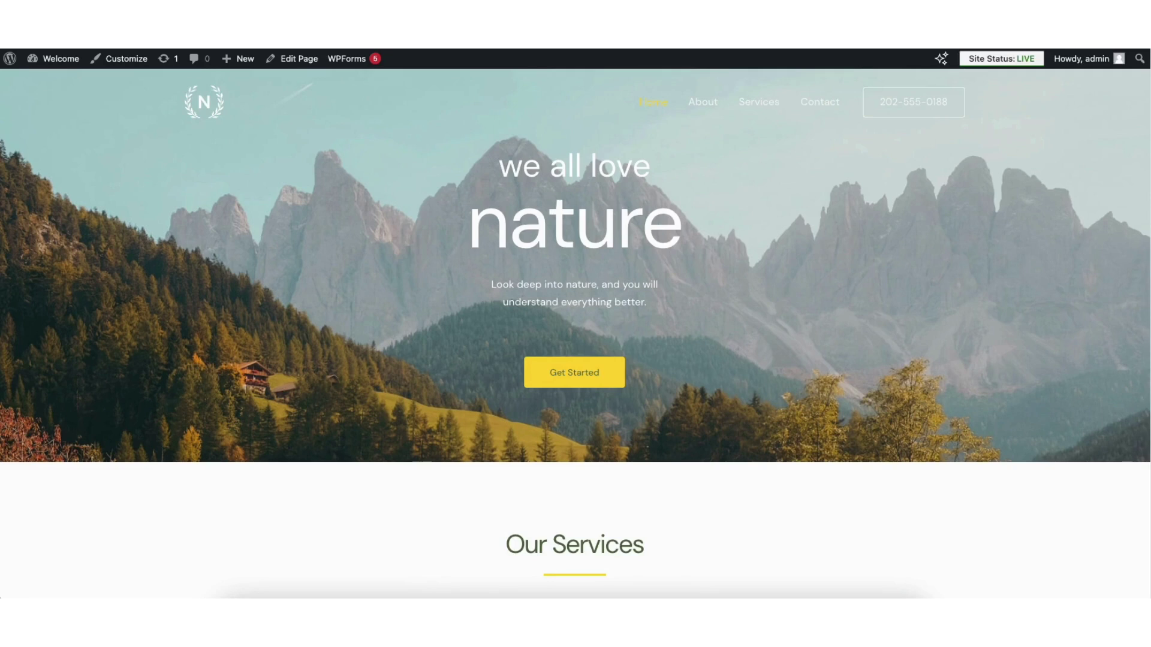
scroll(575, 335, down, 3)
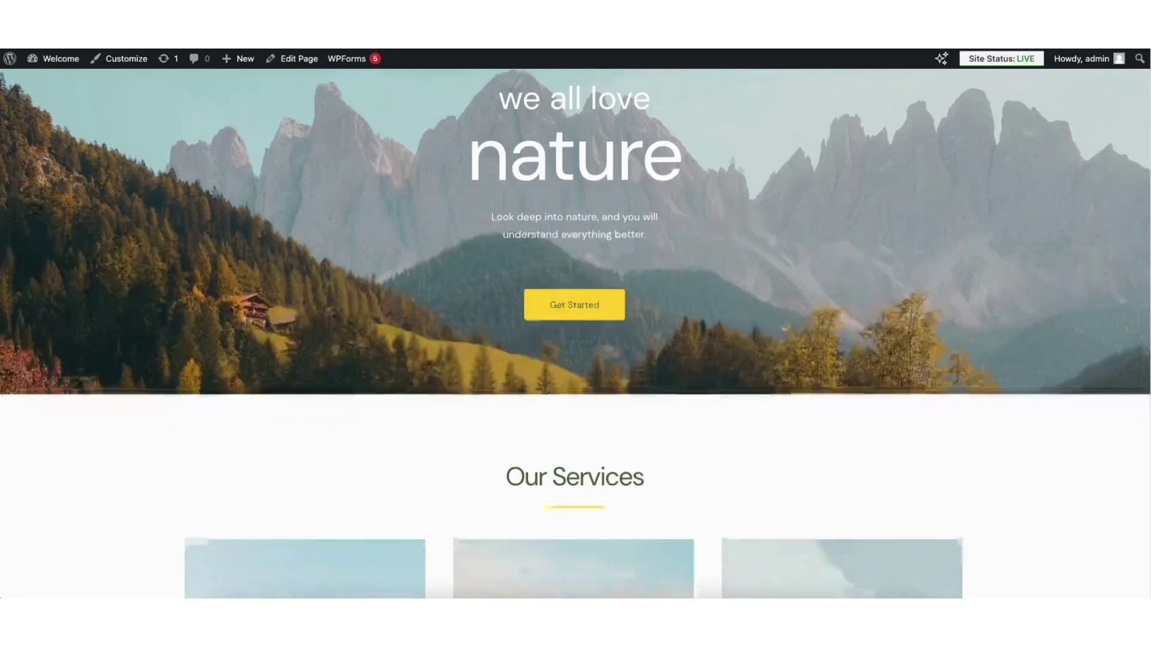
scroll(575, 334, down, 6)
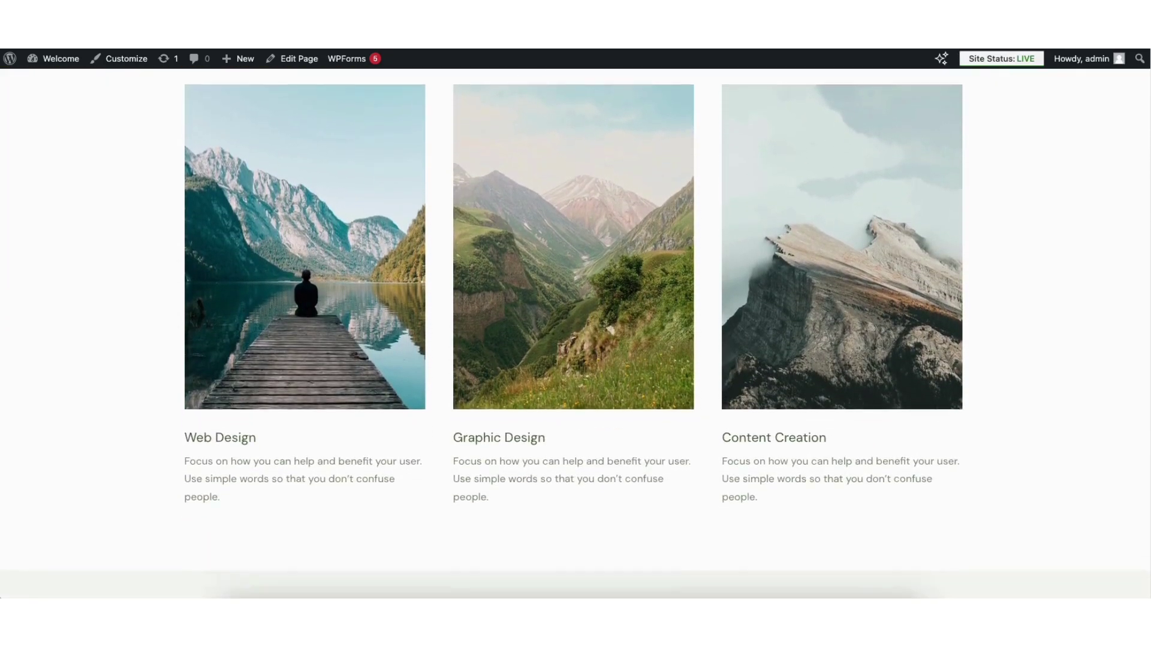
- Examine the rest of the home page from the testimonial to the Questions section and return to the hero
scroll(1146, 381, down, 10)
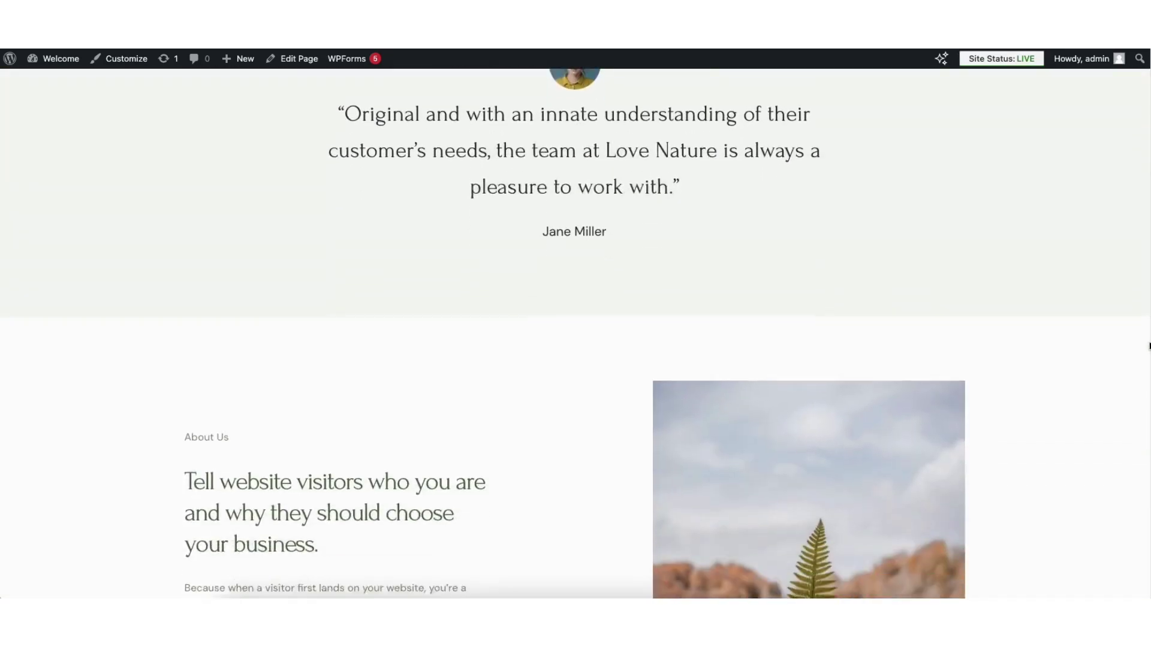
scroll(1146, 382, down, 8)
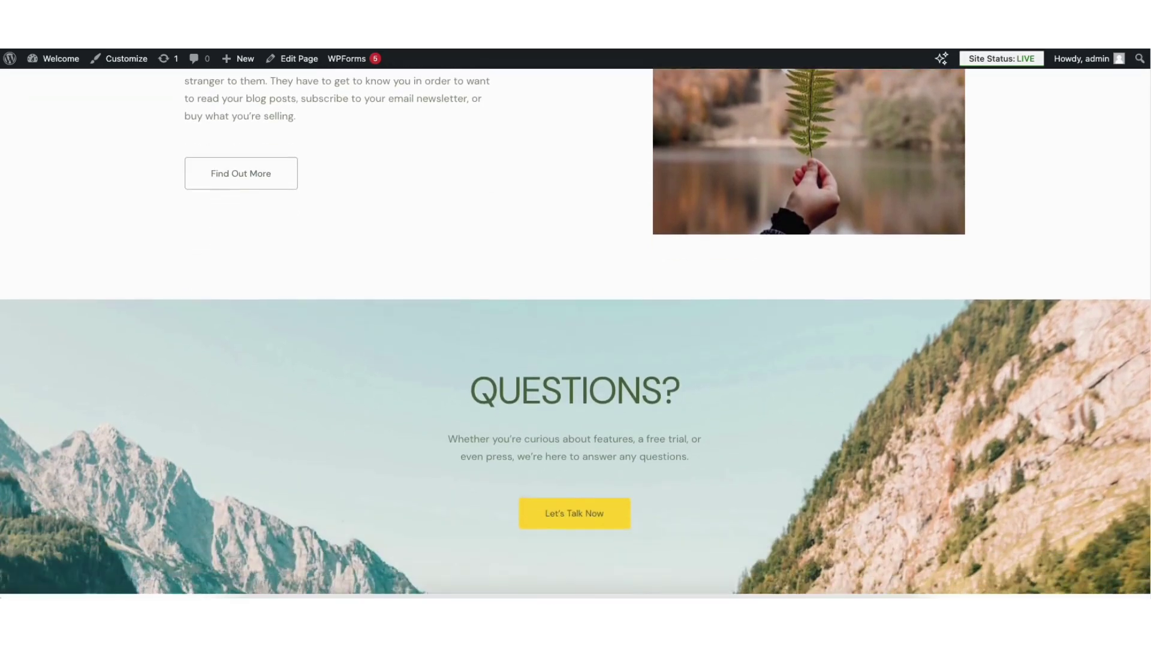
scroll(576, 334, up, 20)
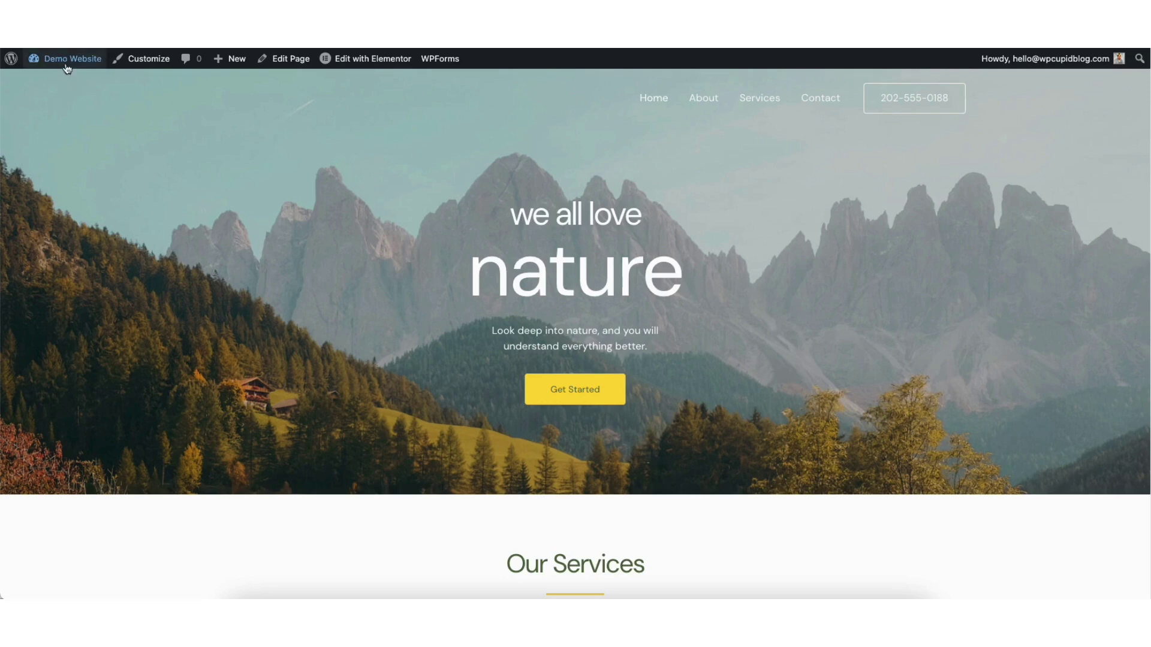
- In Elementor's feature settings in the WordPress dashboard, set the Editor Top Bar experiment to Active
mouse_move(66, 66)
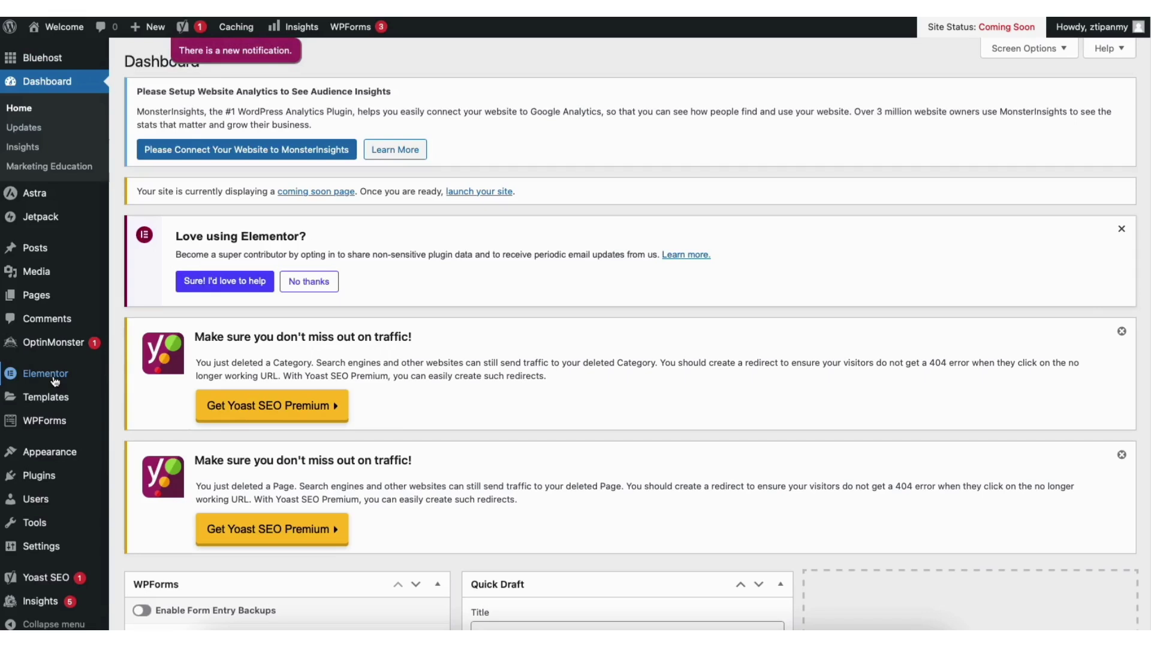
mouse_move(54, 379)
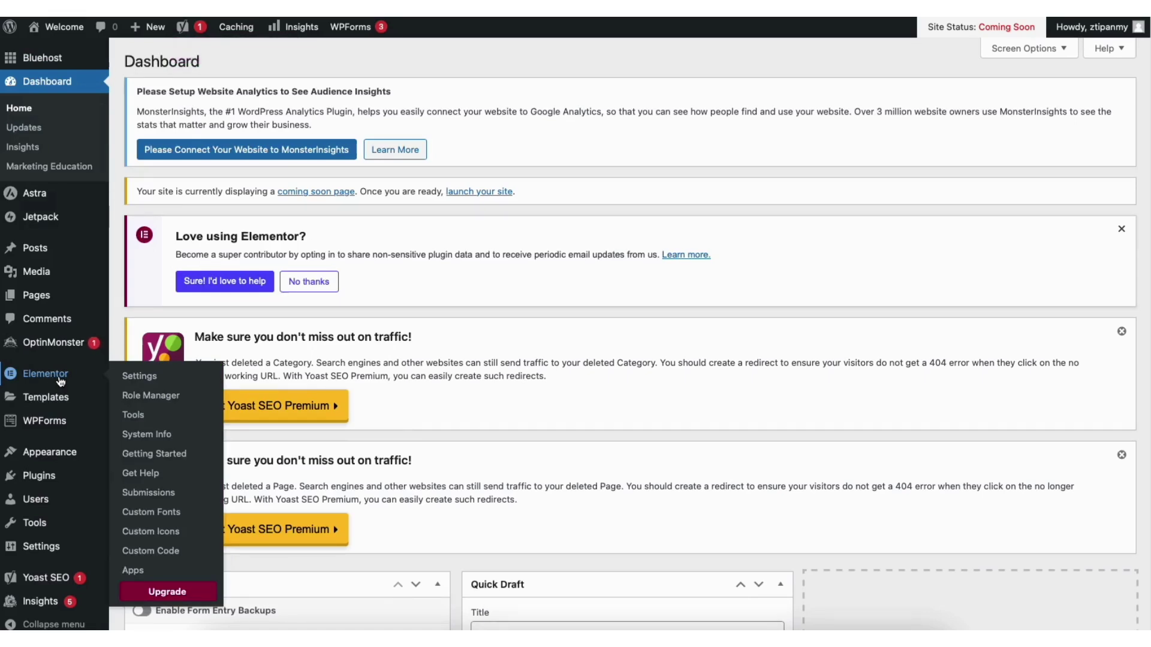
click(140, 377)
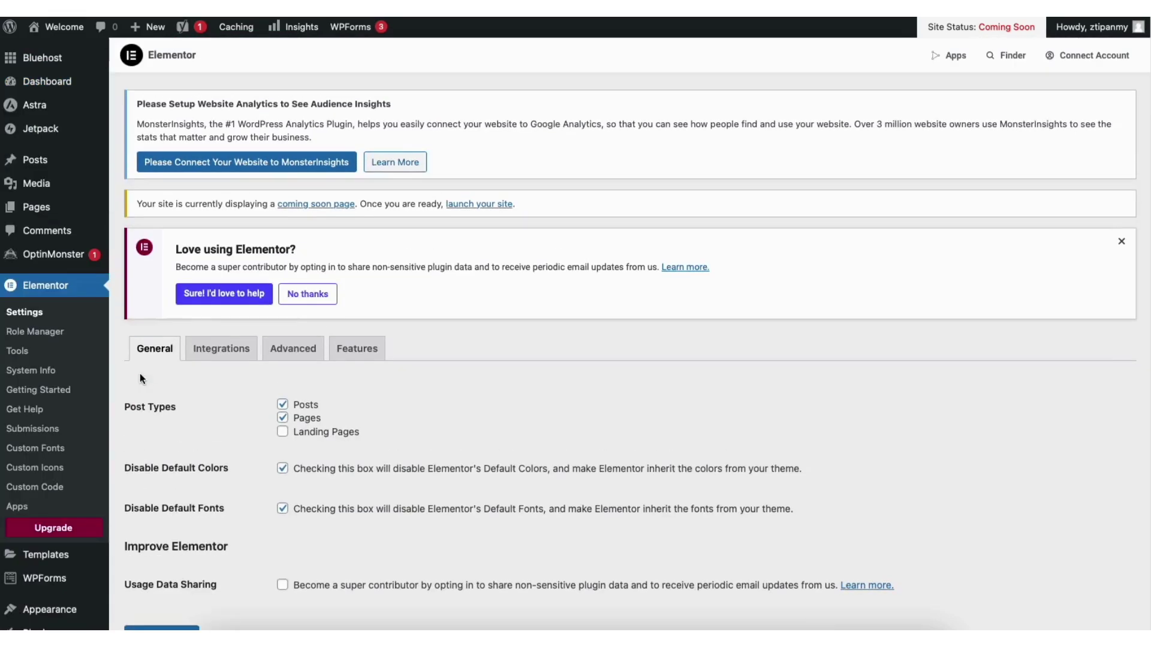
click(377, 351)
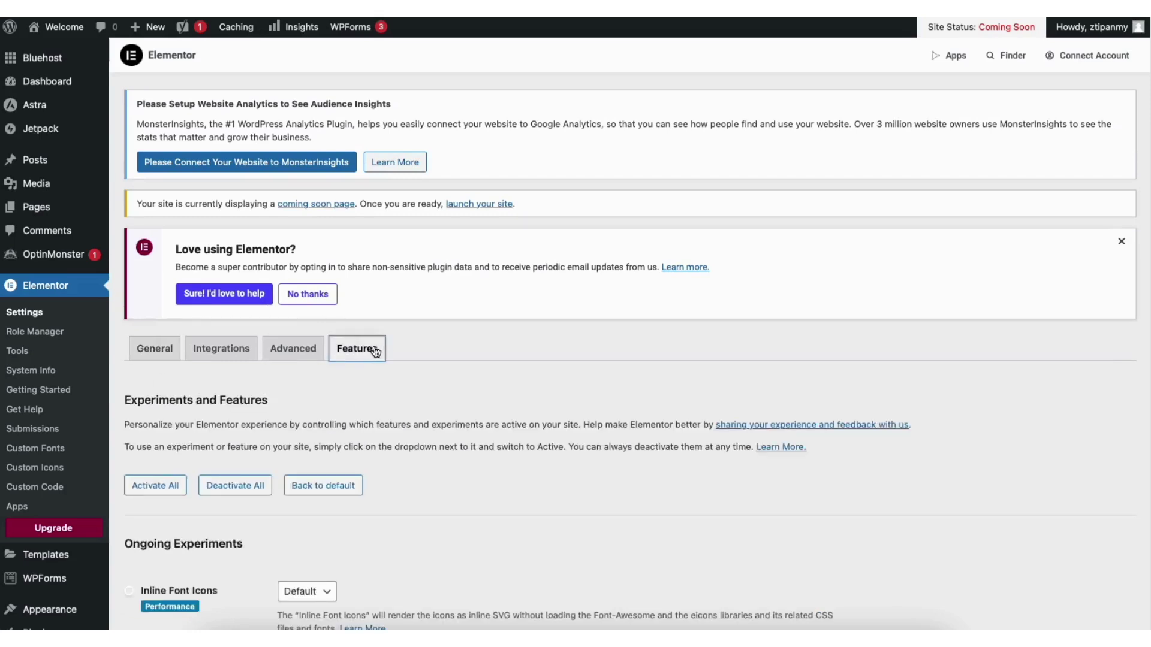
scroll(1145, 240, down, 10)
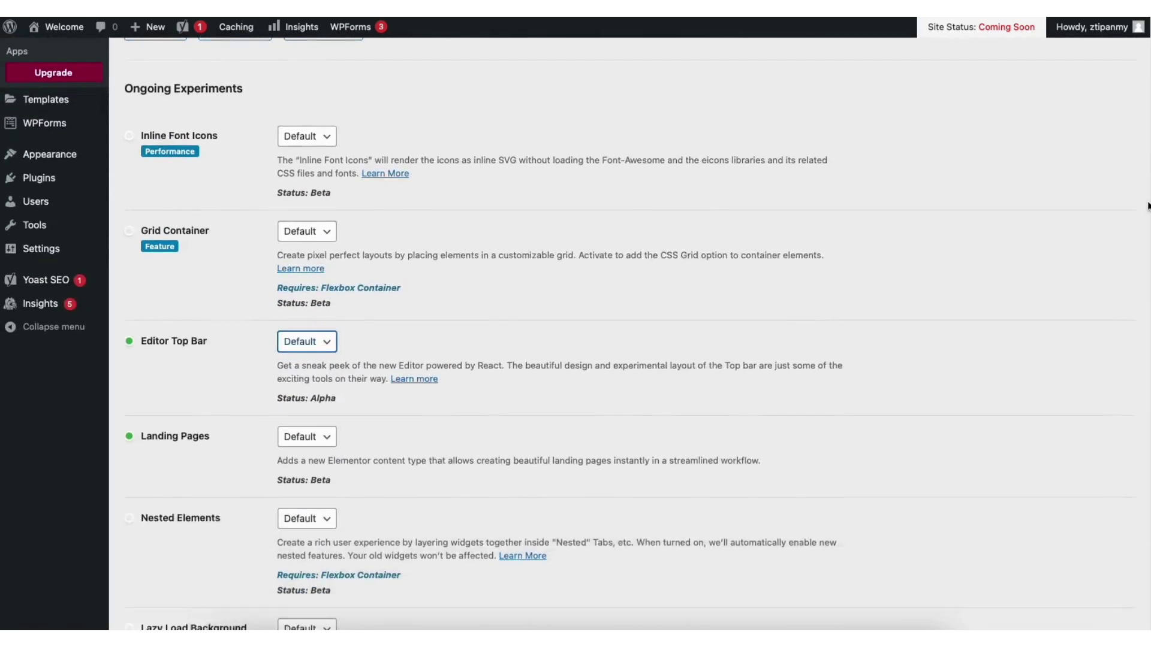
scroll(1145, 243, down, 1)
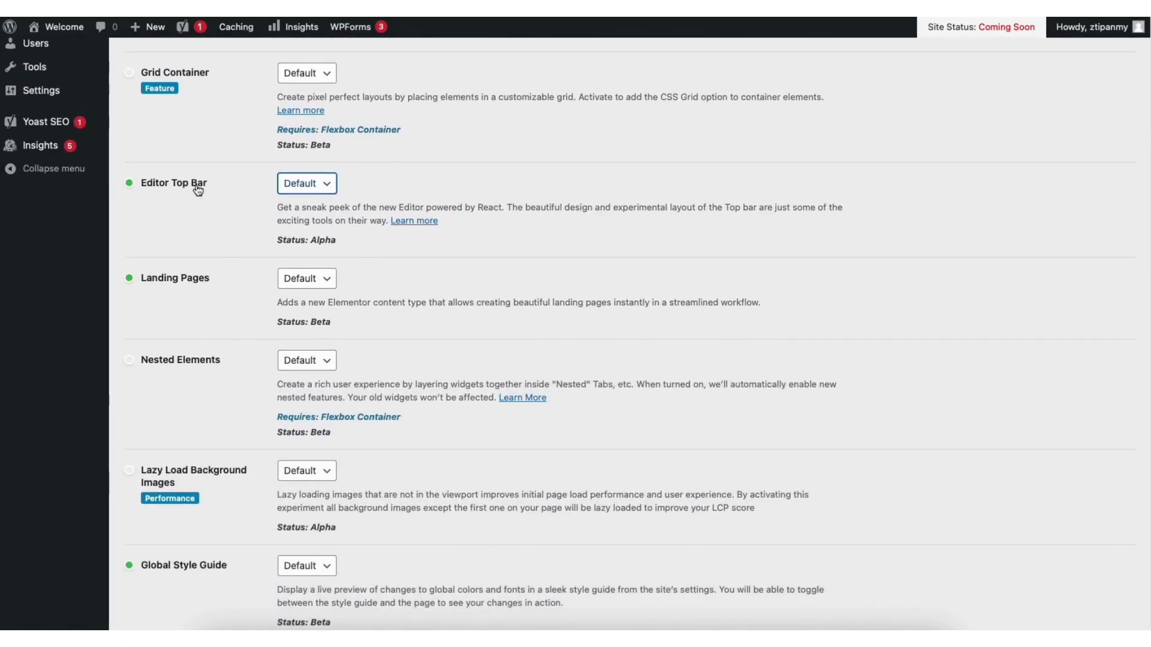
click(321, 184)
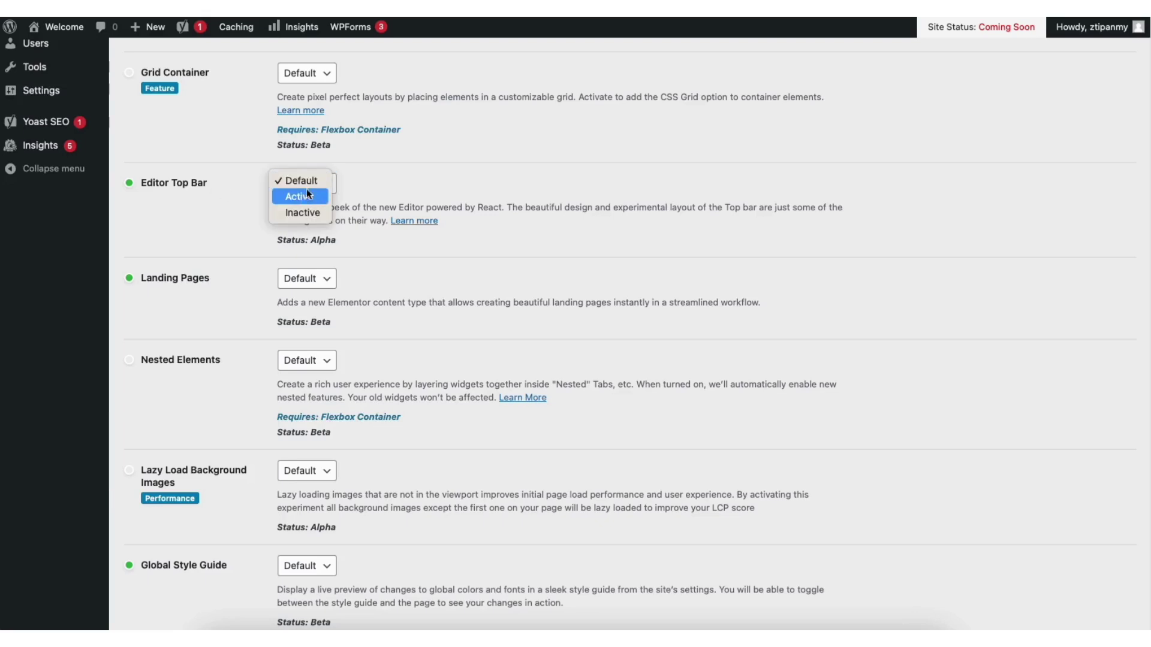
click(302, 197)
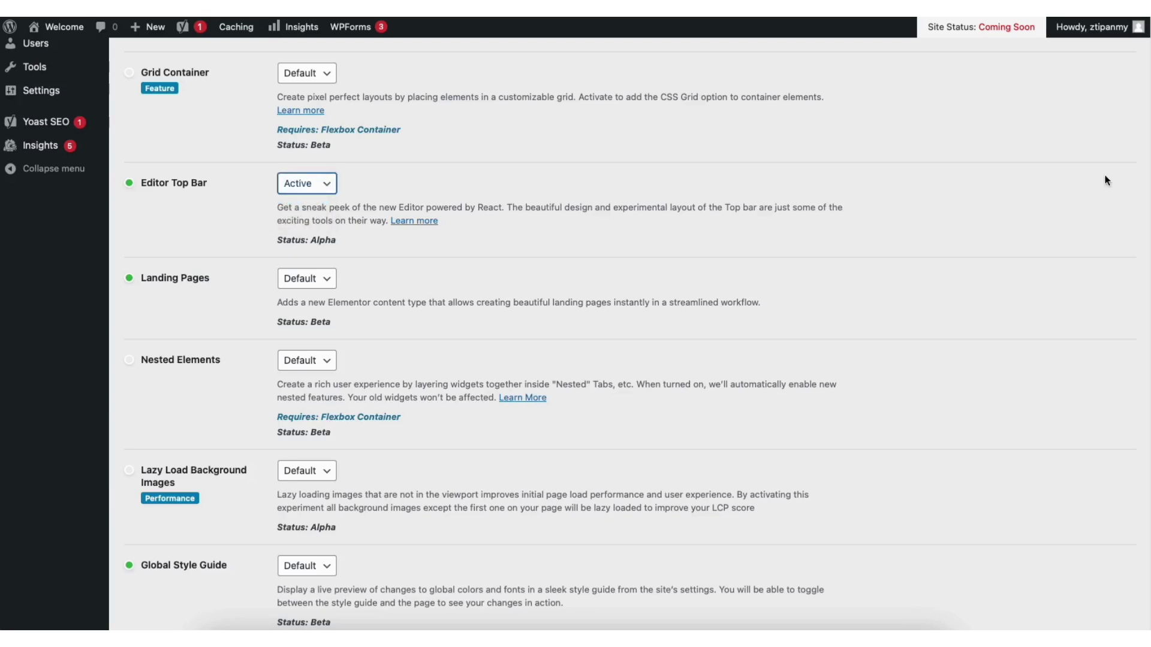
- Set Elementor's Flexbox Container feature to Active and save the feature settings
scroll(1133, 377, down, 10)
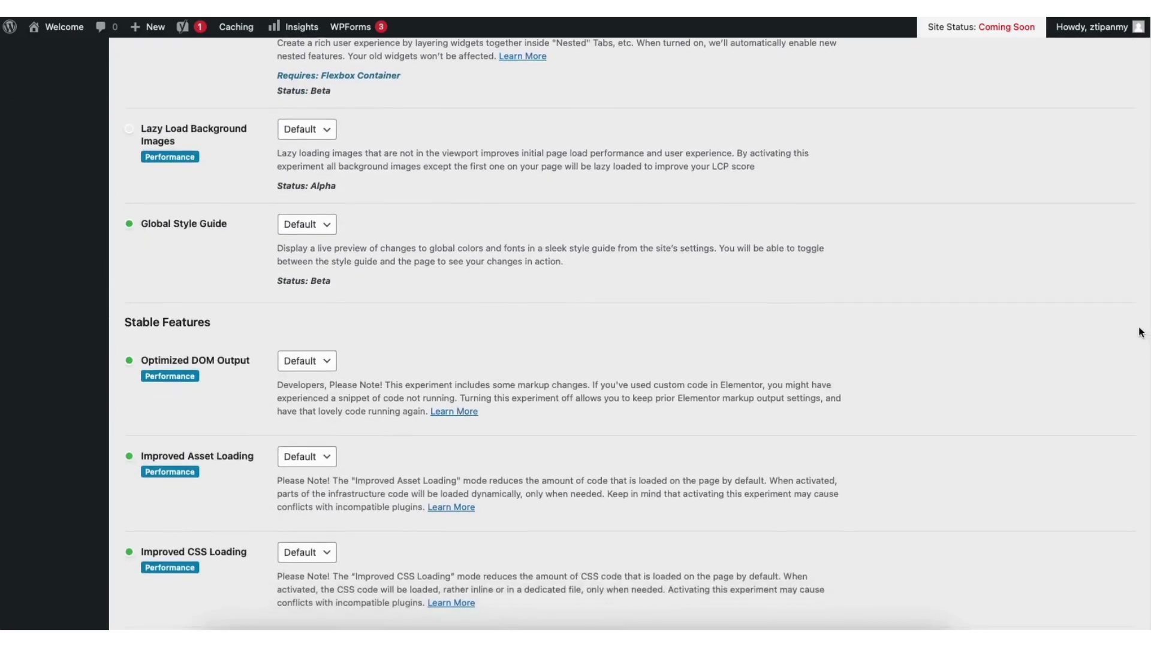
scroll(1133, 413, down, 3)
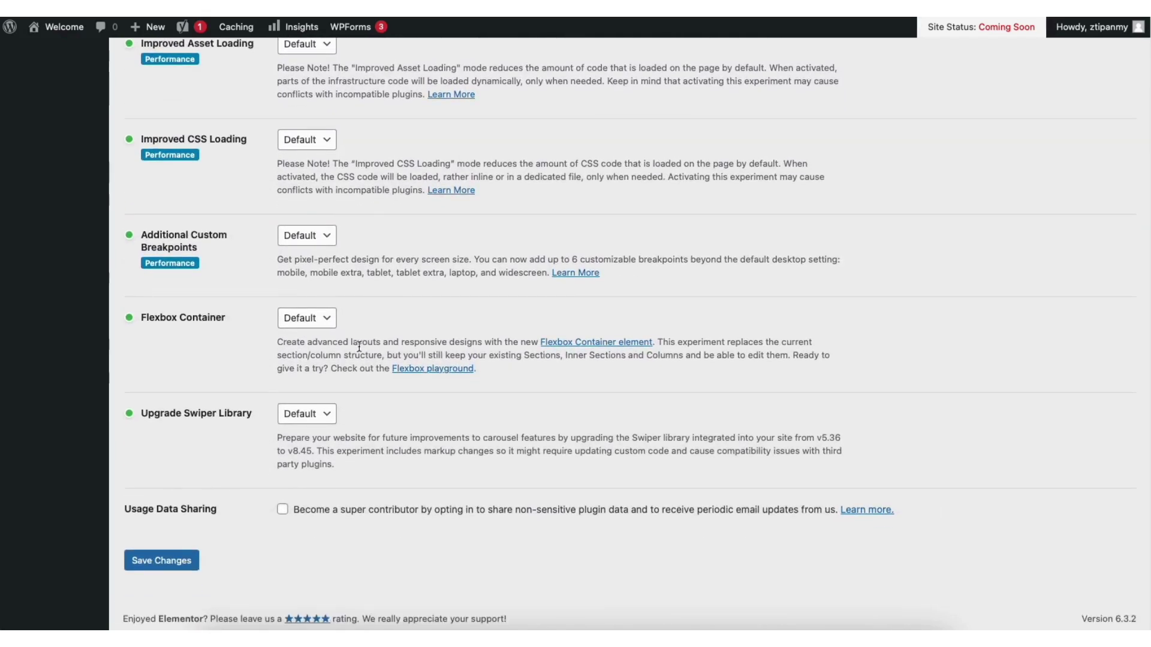
click(301, 317)
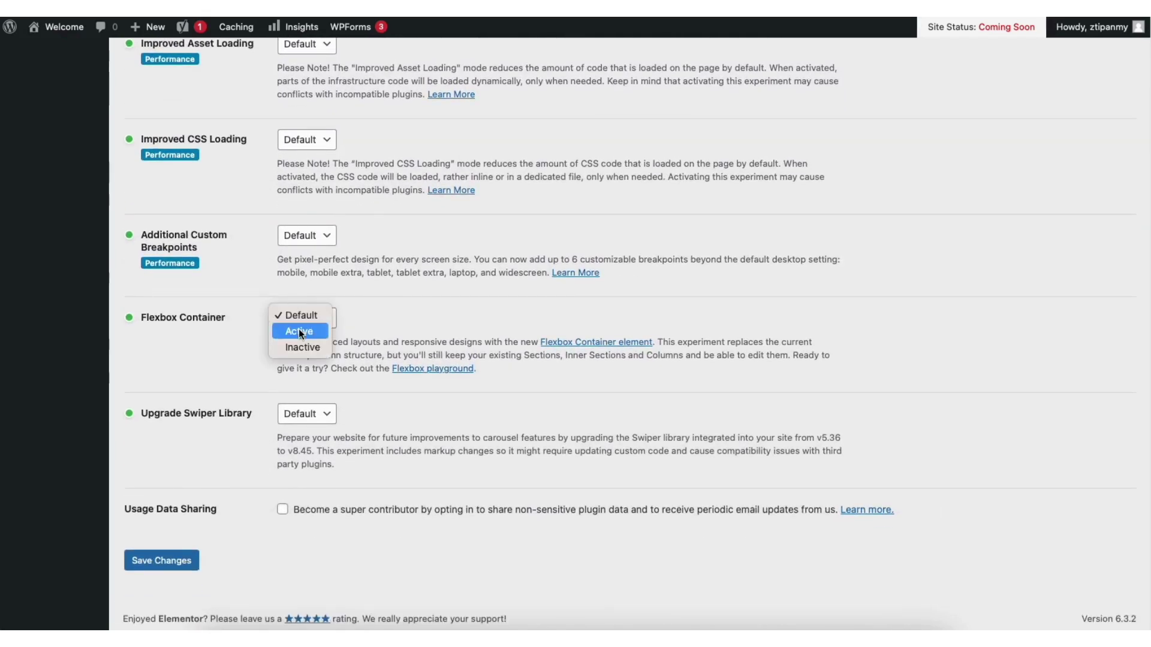
click(167, 562)
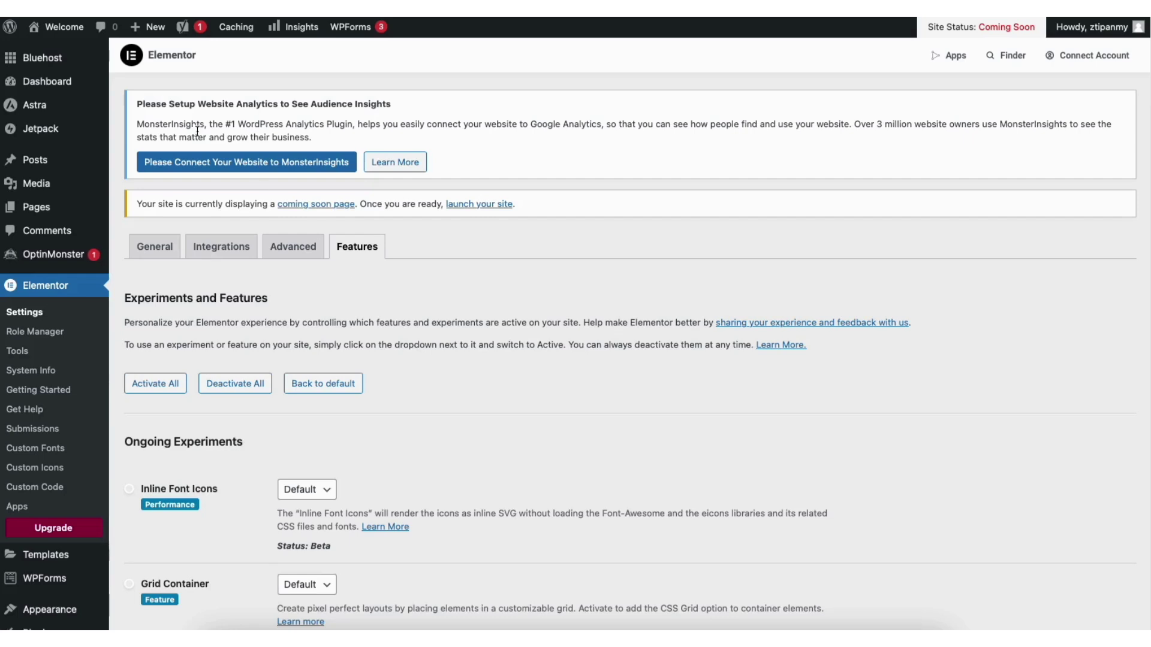
- Open the site's home page in the Elementor editor and change the "we all love" heading to "My Demo"
mouse_move(69, 28)
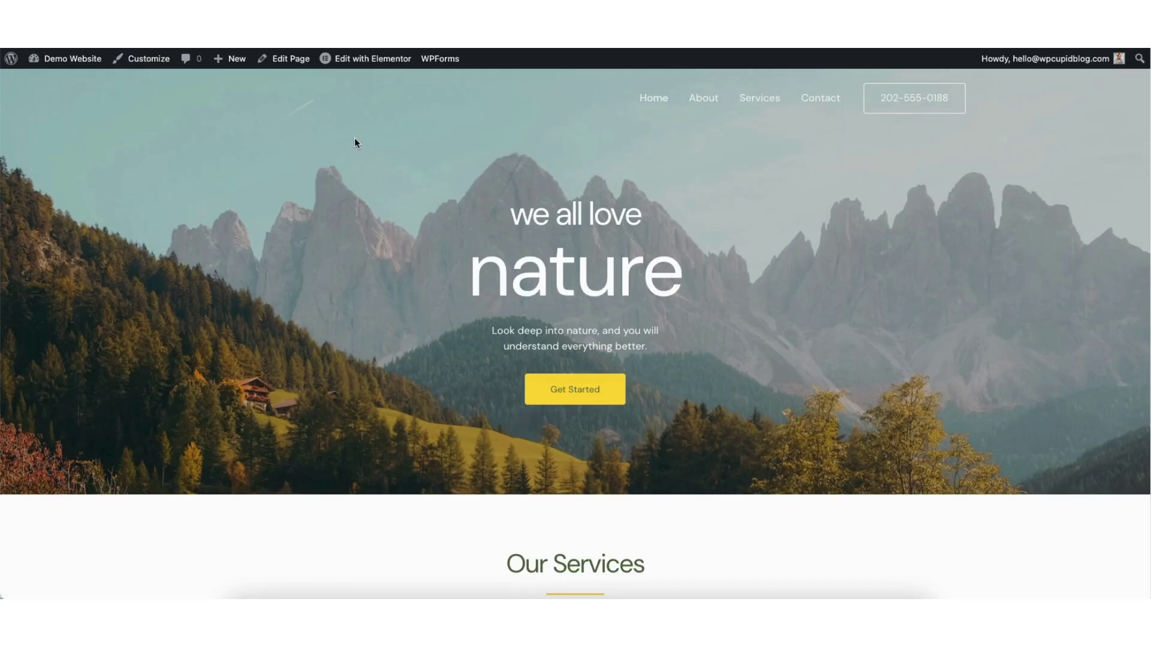
mouse_move(364, 65)
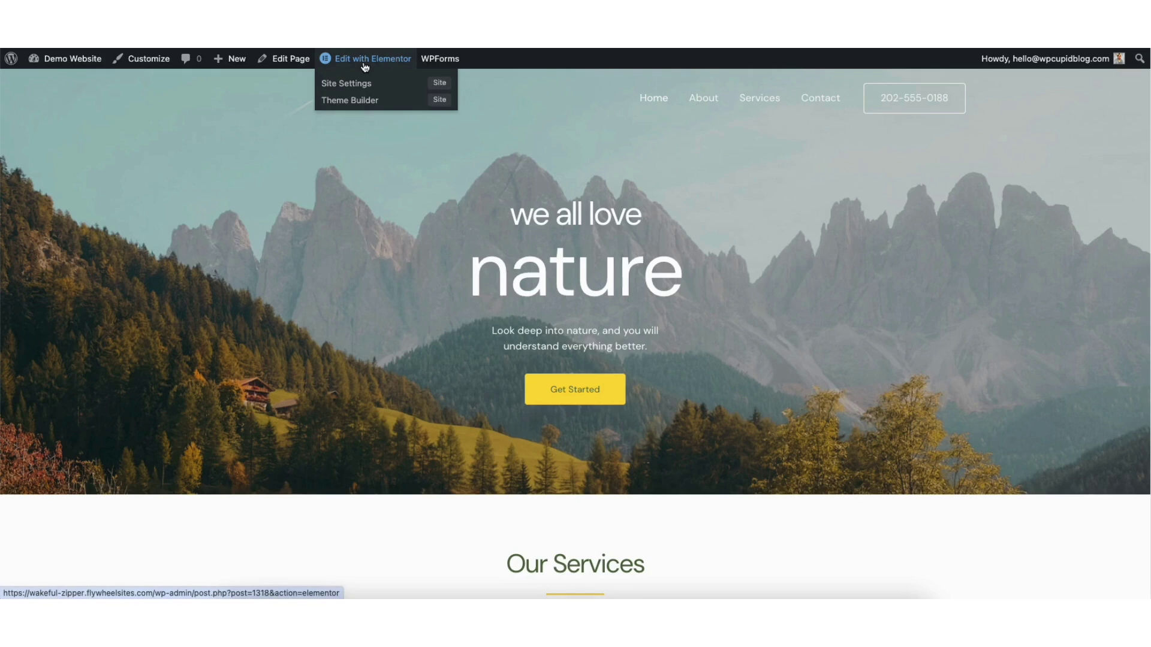
click(364, 67)
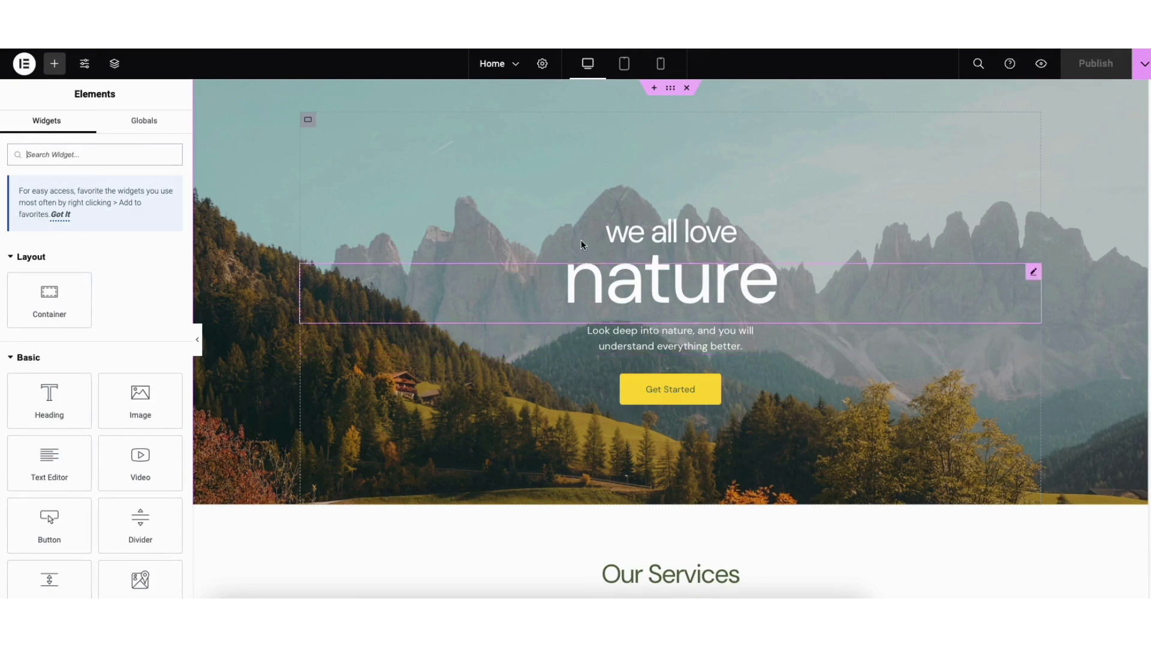
click(622, 233)
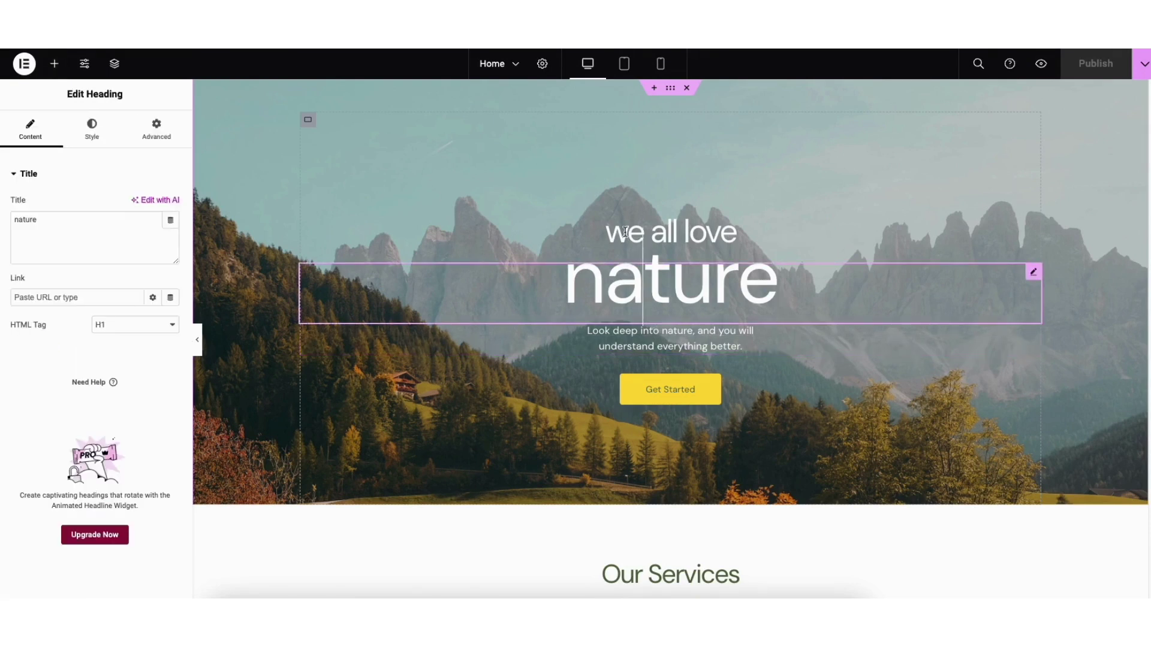
click(624, 227)
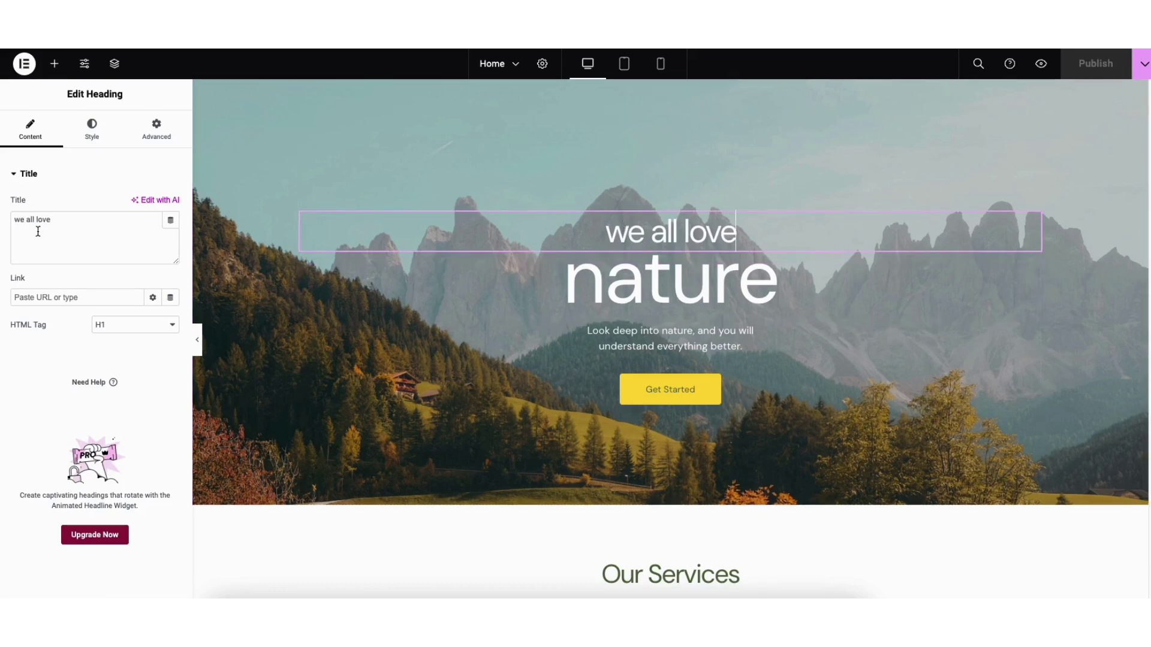
drag(15, 222, 53, 220)
text(My Demo)
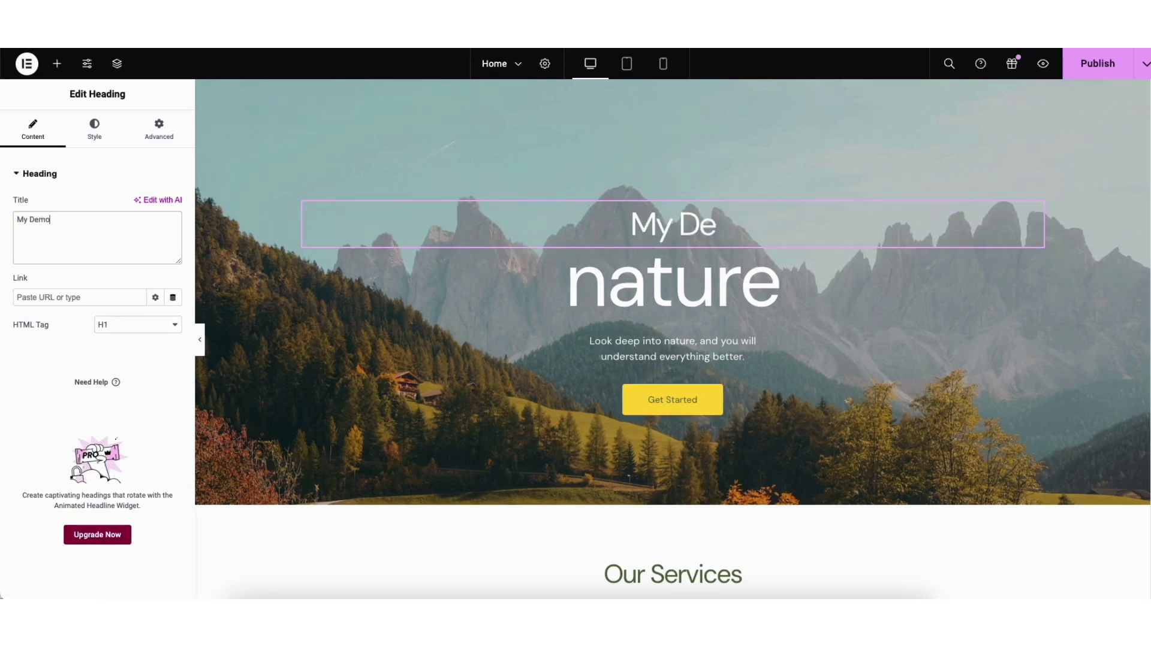
- Change the large "nature" heading in the hero section to "Business Website"
click(594, 280)
double_click(84, 226)
text(Business )
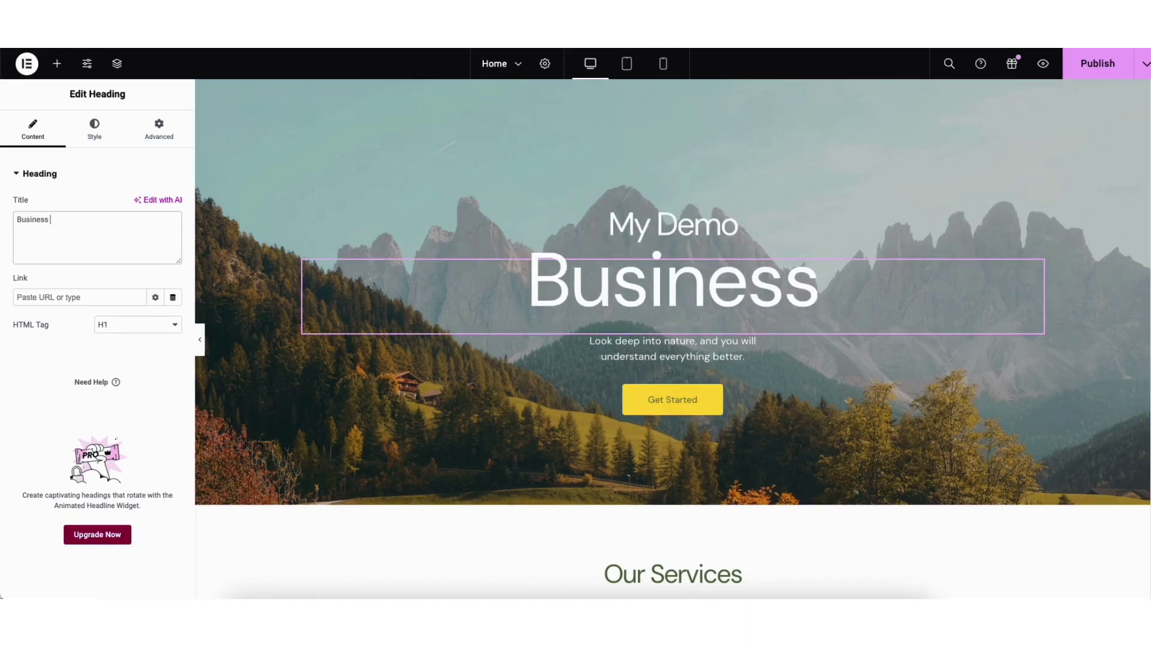
text(Website)
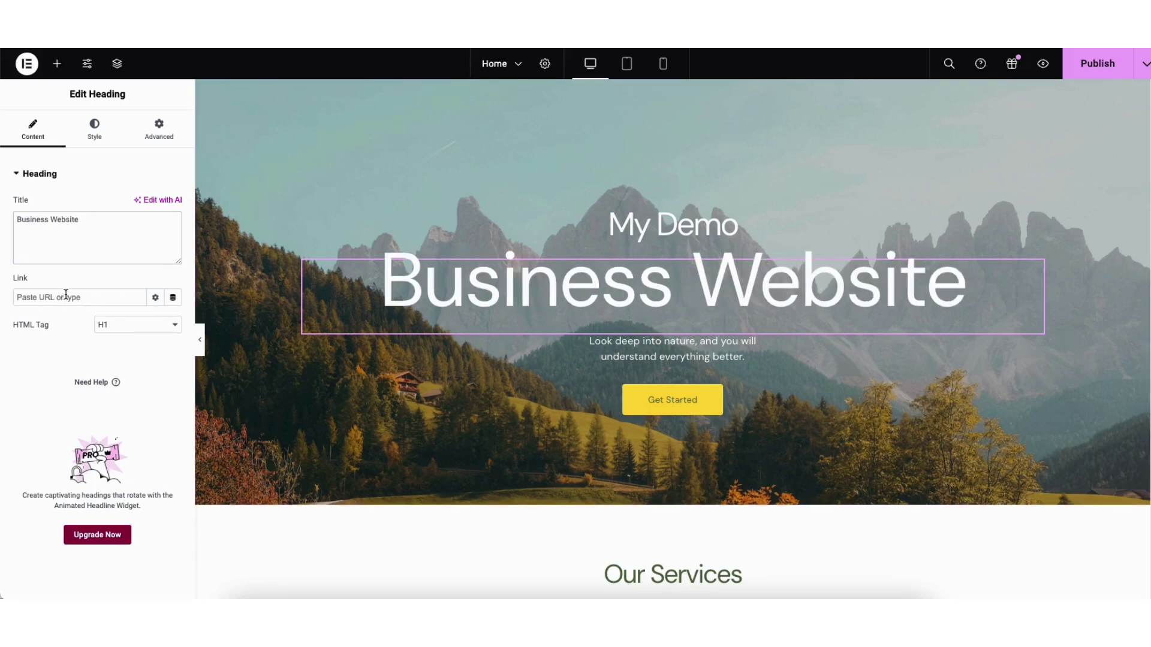
- Examine the HTML tag, text color and typography options of the "Business Website" heading, including the list of font families
click(100, 329)
click(101, 328)
click(97, 140)
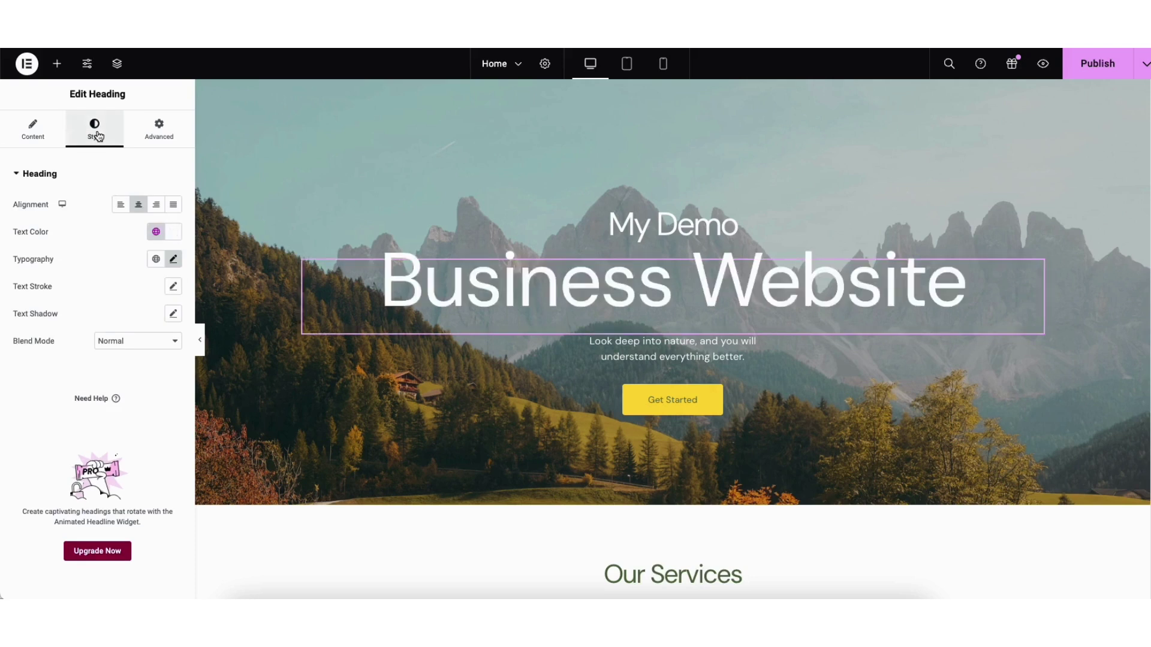
click(174, 238)
click(173, 237)
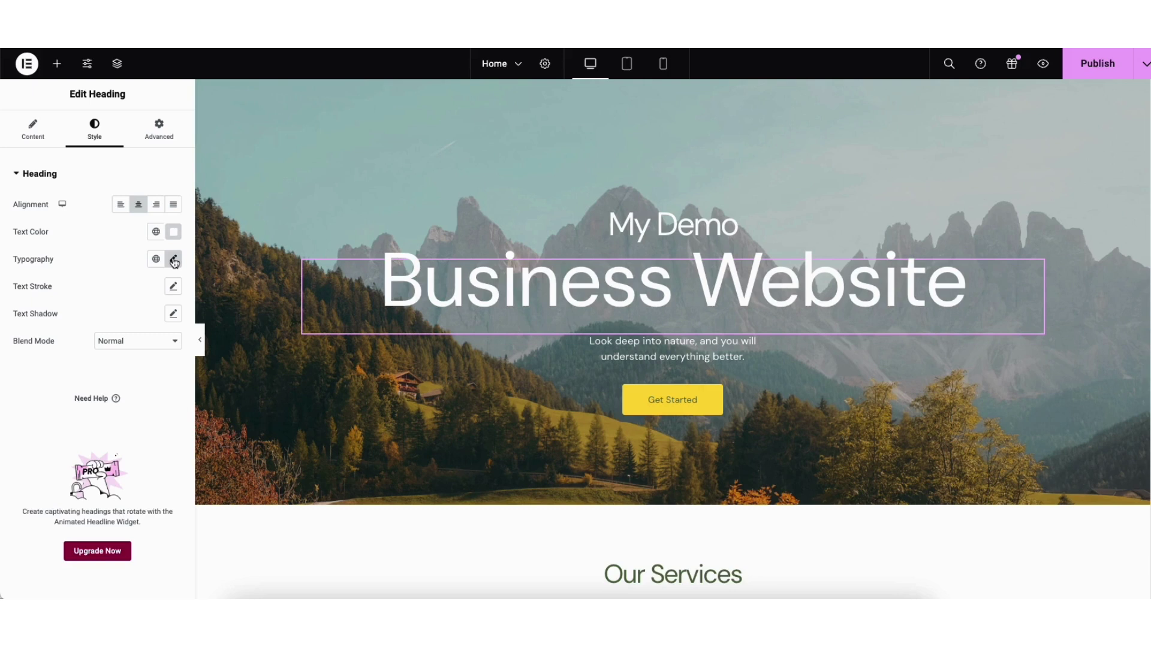
click(174, 260)
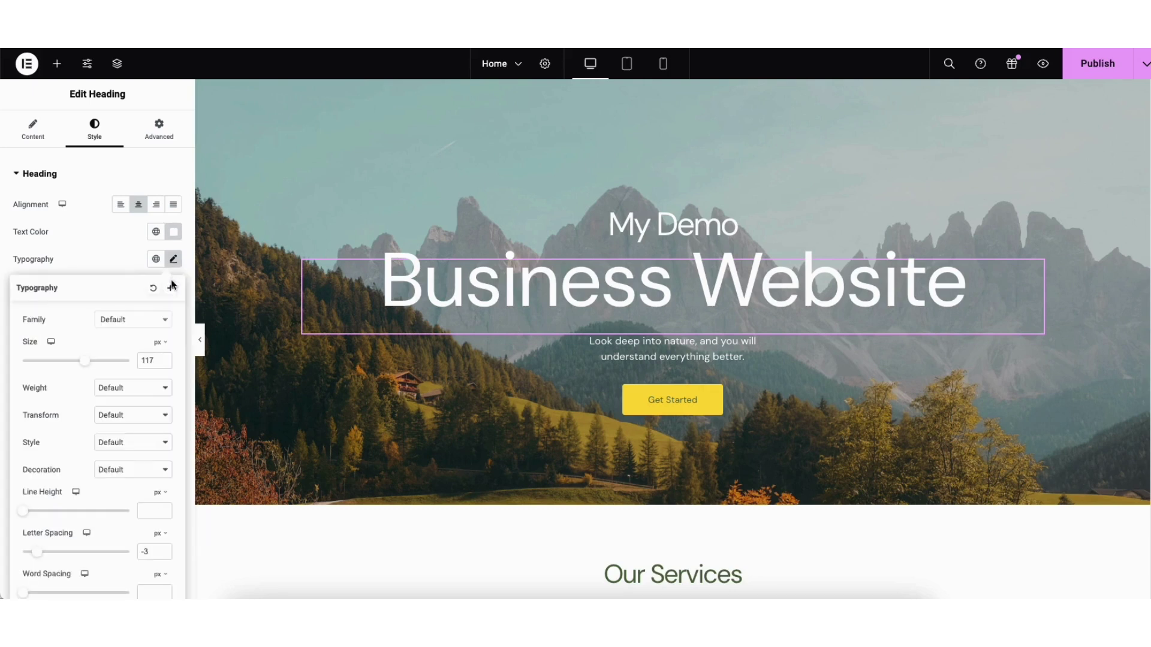
click(168, 325)
drag(169, 354, 169, 362)
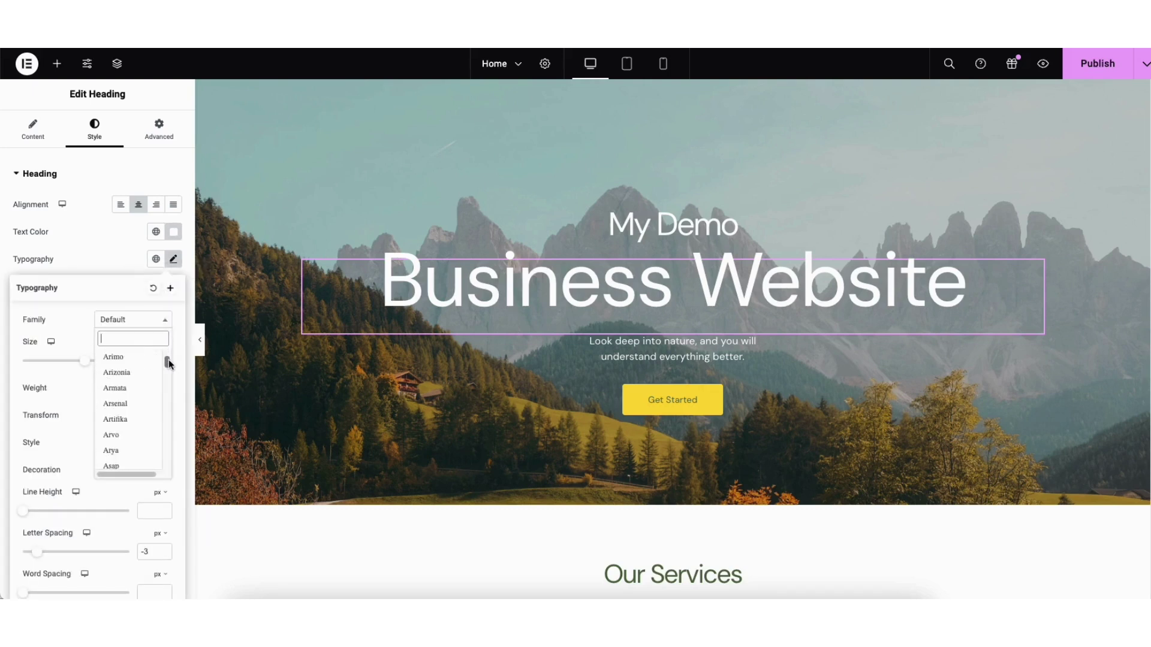
click(82, 337)
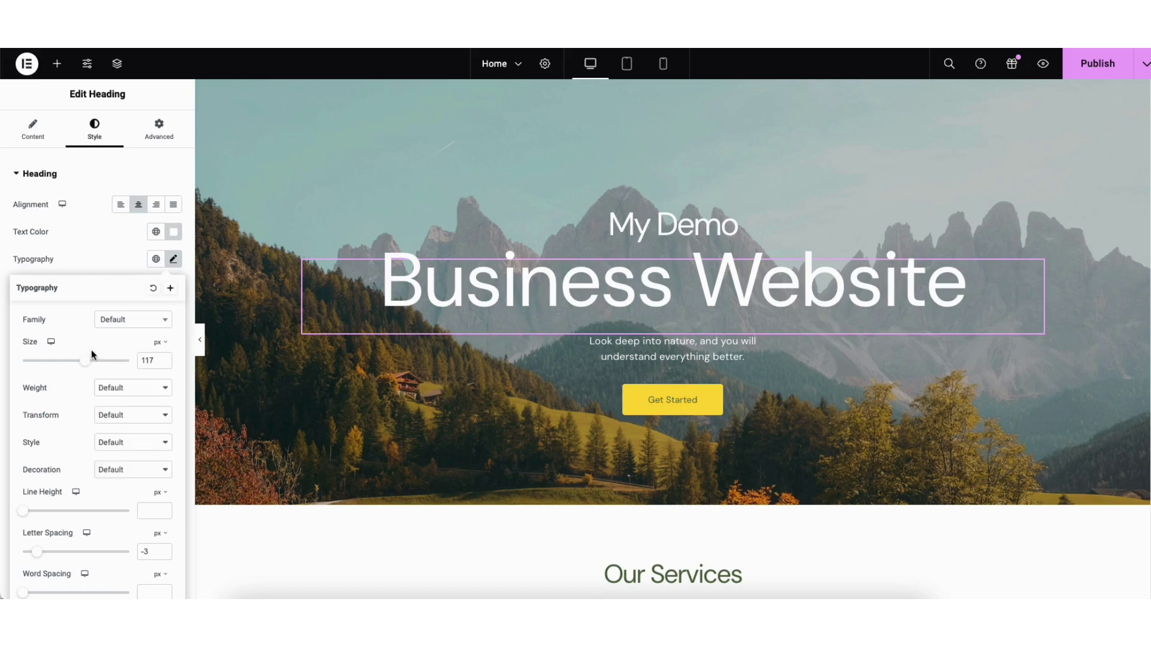
- Open the hero container's background style settings, try the slideshow background type and switch back to Classic
right_click(253, 135)
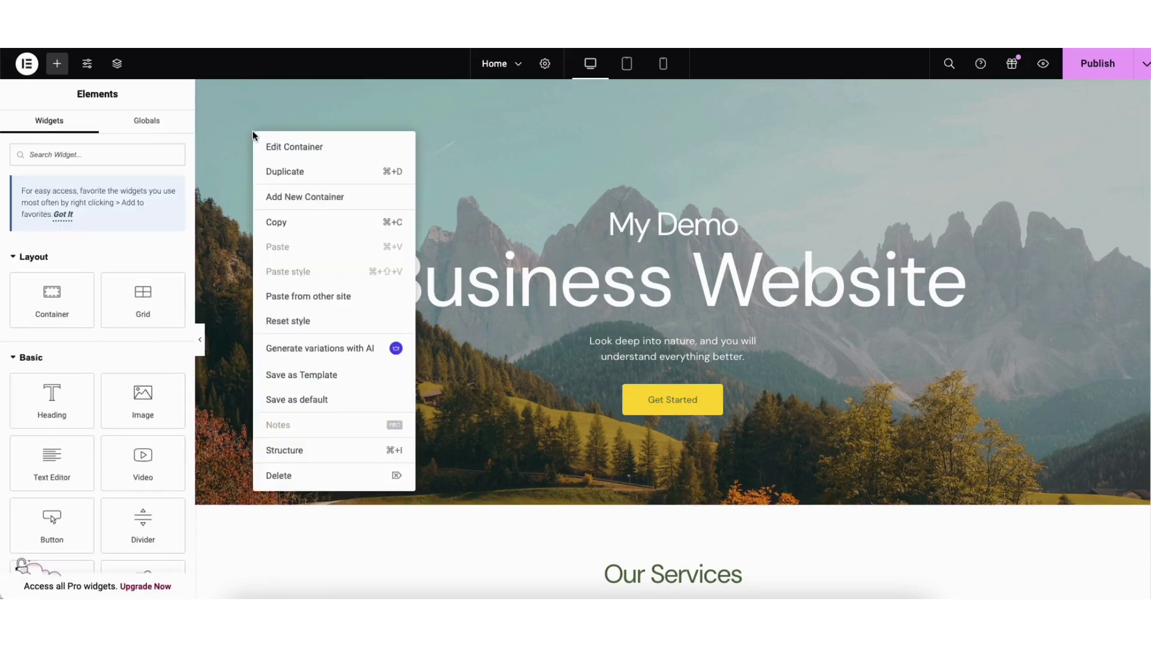
click(283, 149)
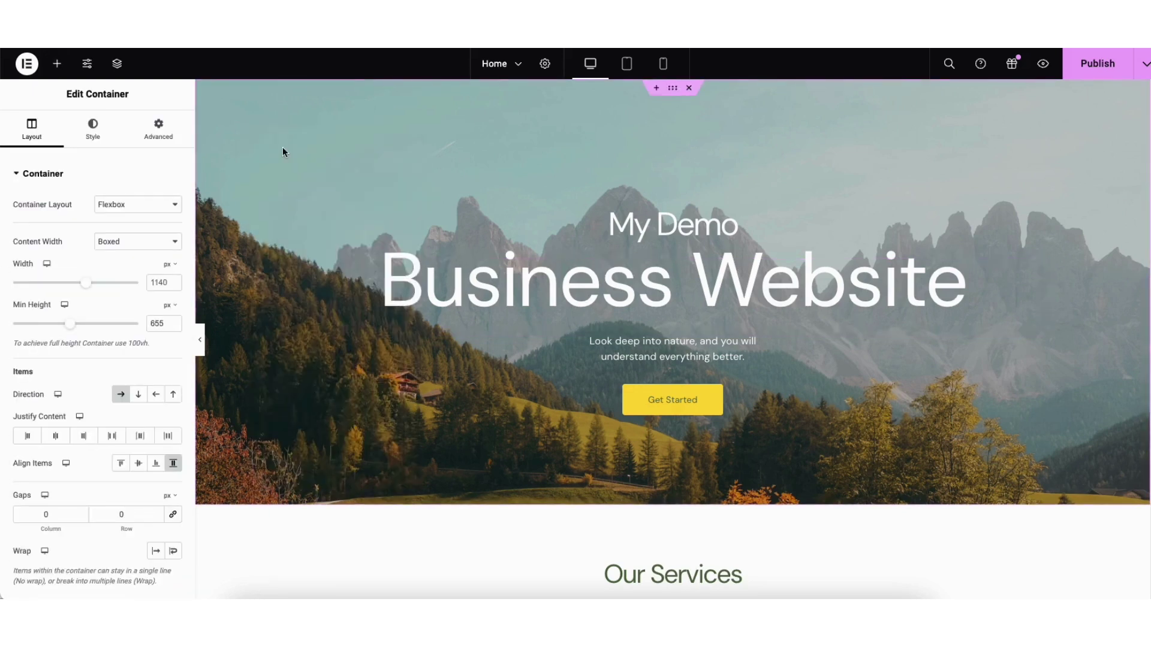
click(93, 136)
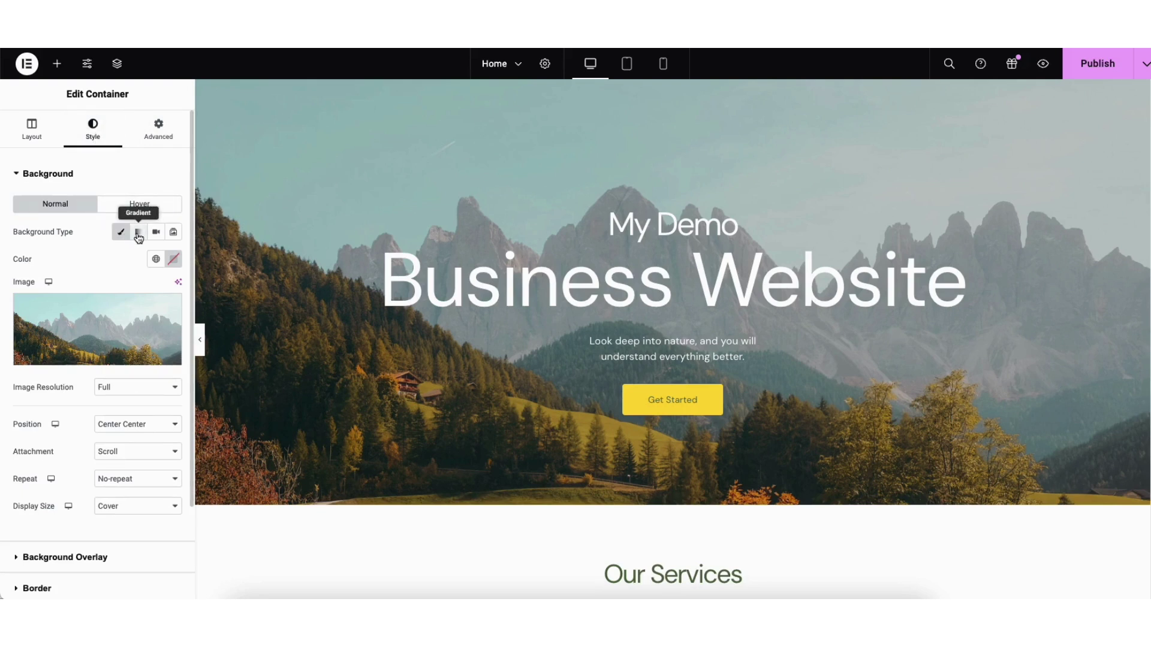
click(173, 233)
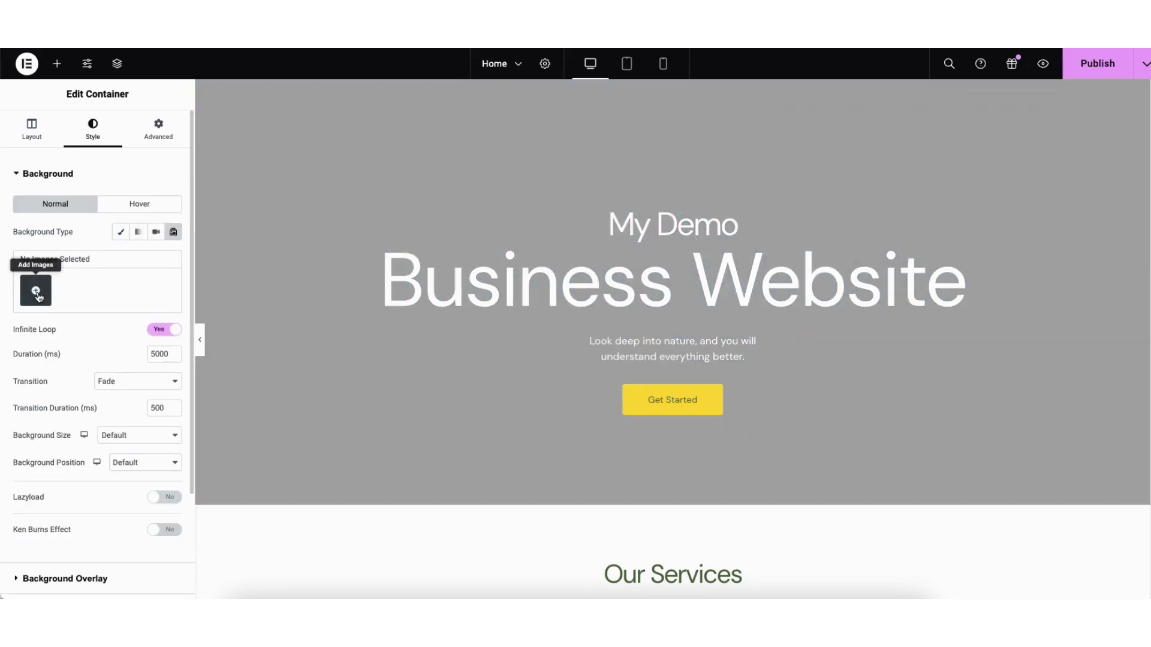
click(121, 235)
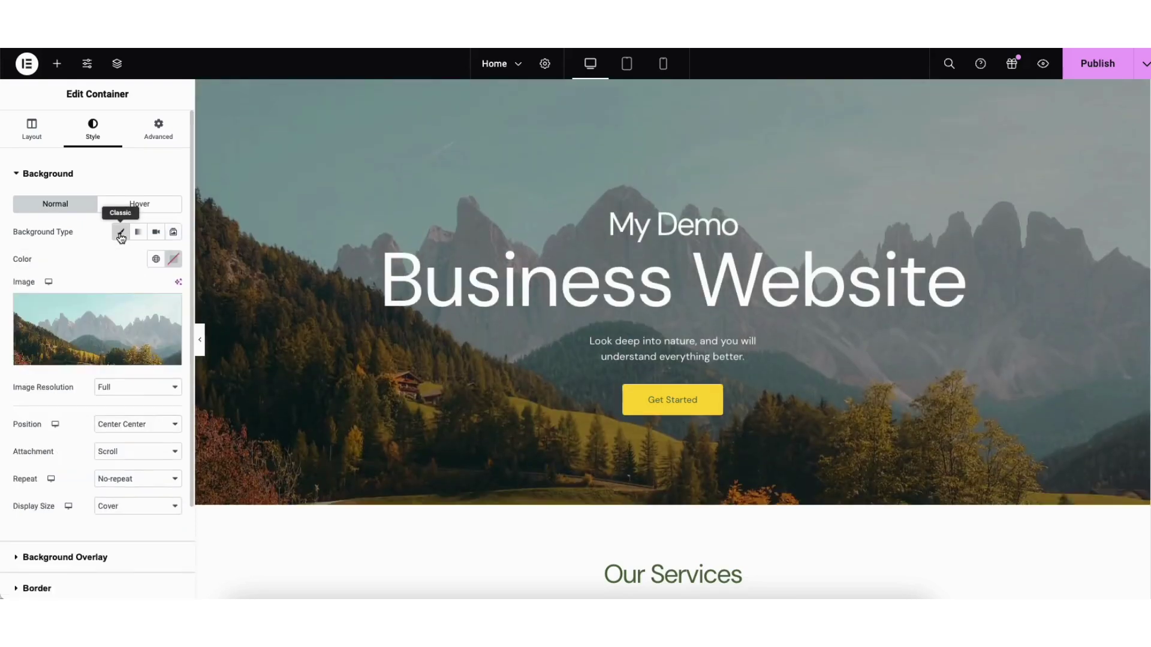
- Open the image chooser for the hero container's background and select header-hero-1.jpg from the Media Library
mouse_move(97, 316)
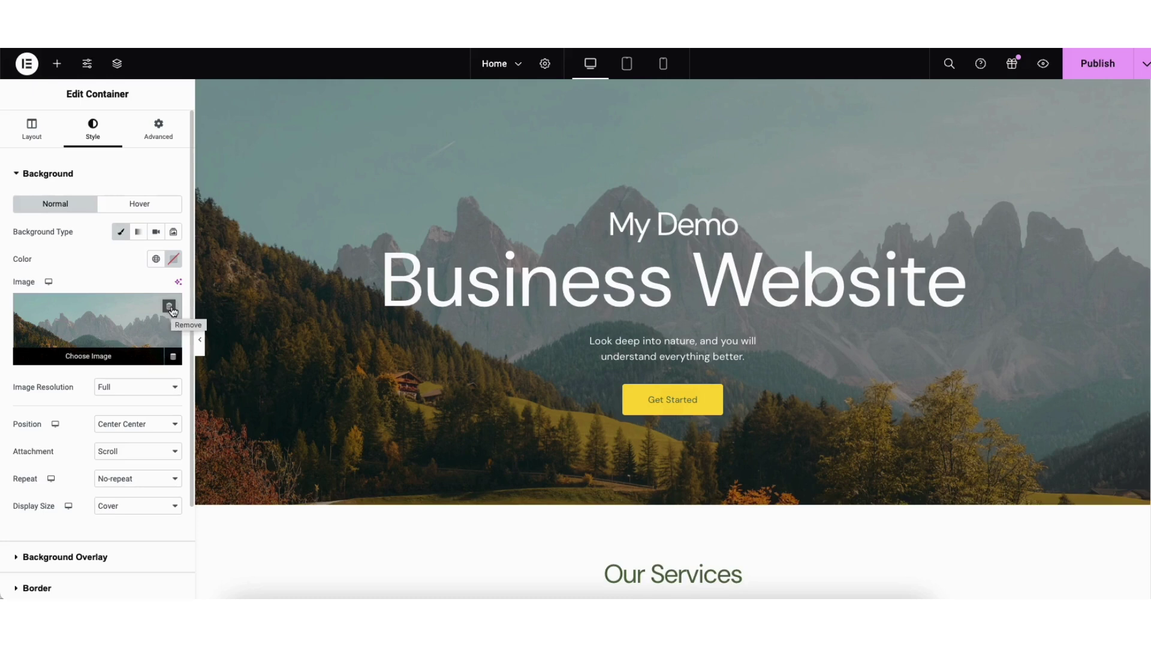
click(85, 340)
click(173, 113)
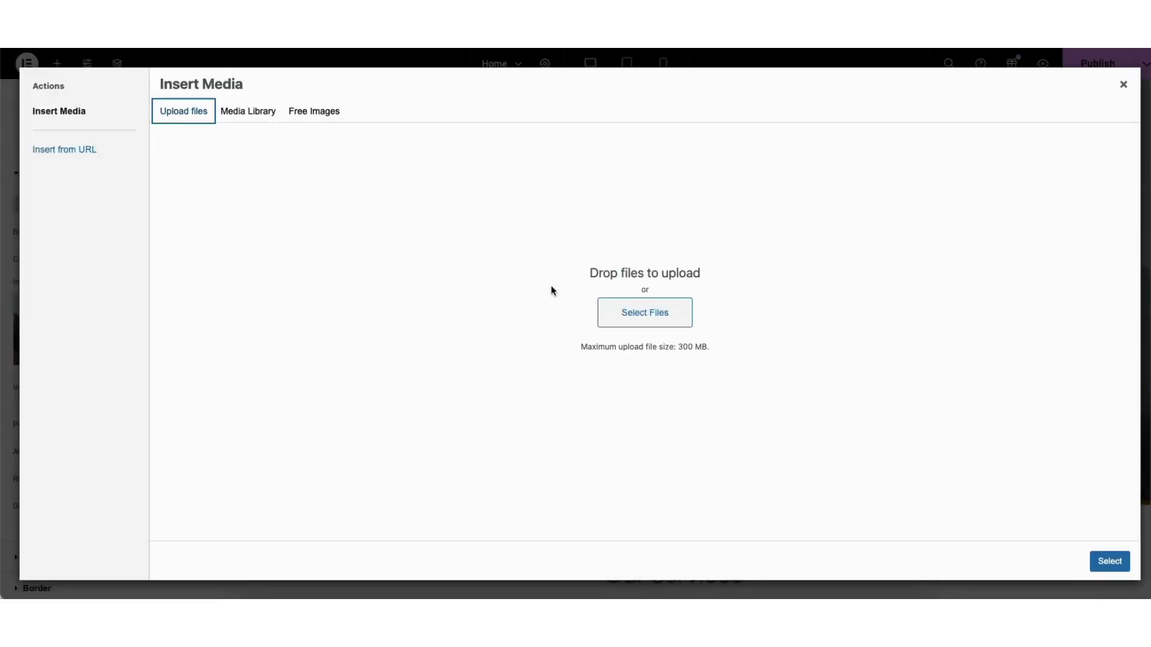
click(239, 114)
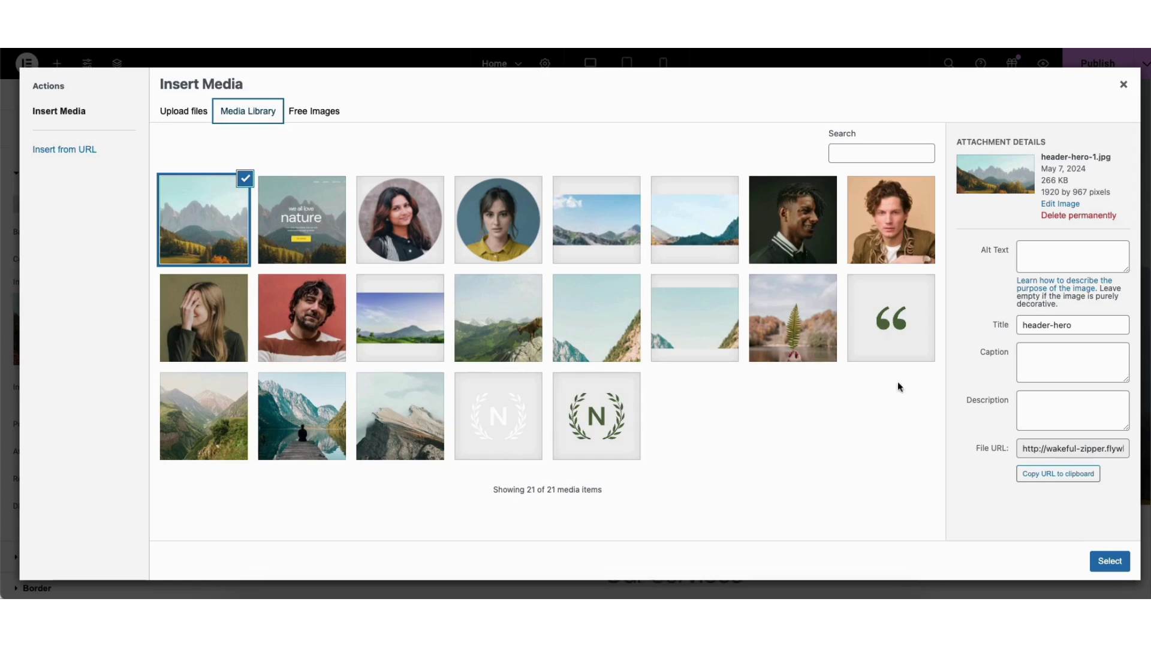
click(1103, 559)
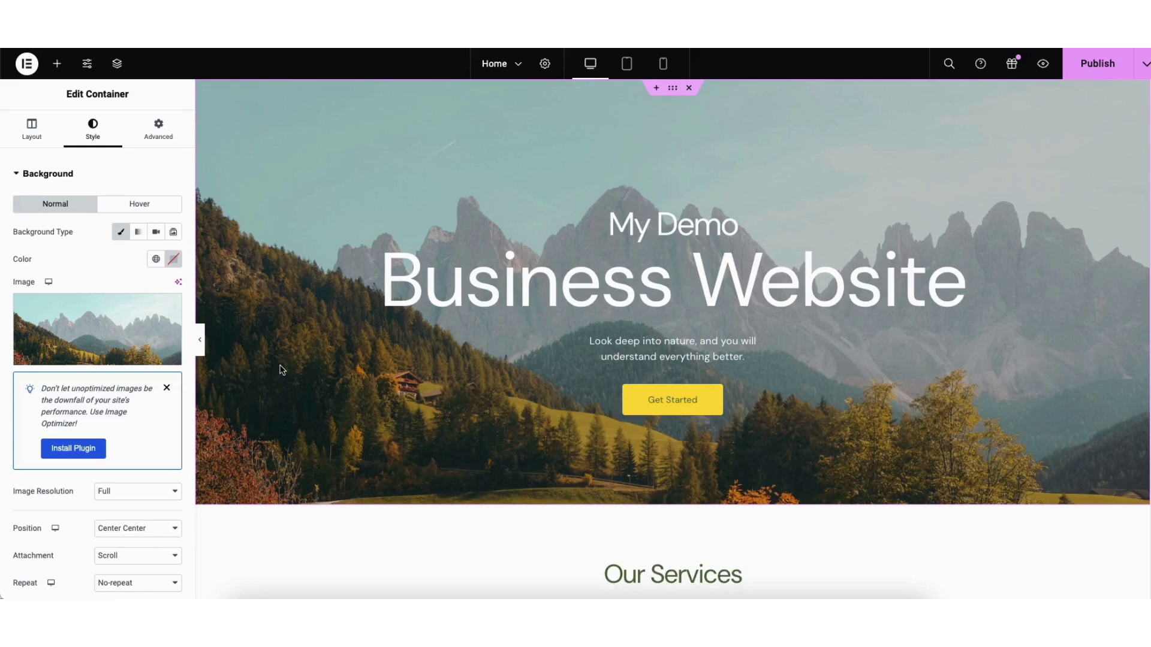
- Examine the Get Started button's text, link options and icon library, closing the library without inserting an icon
click(637, 401)
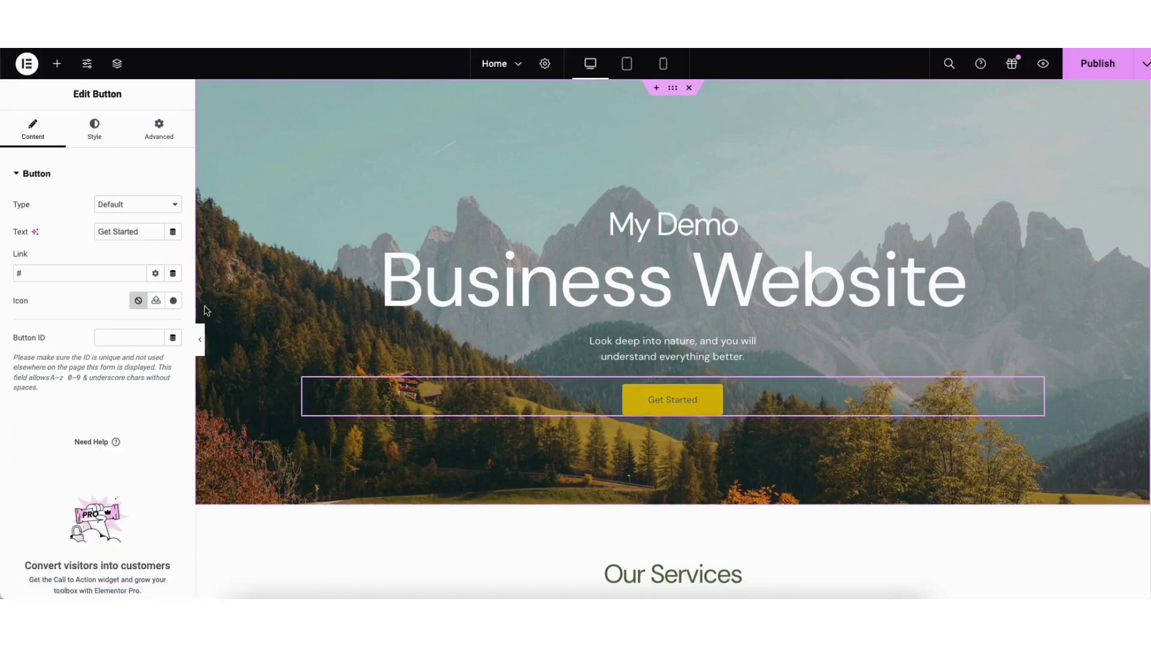
click(94, 232)
drag(94, 233, 147, 237)
click(130, 232)
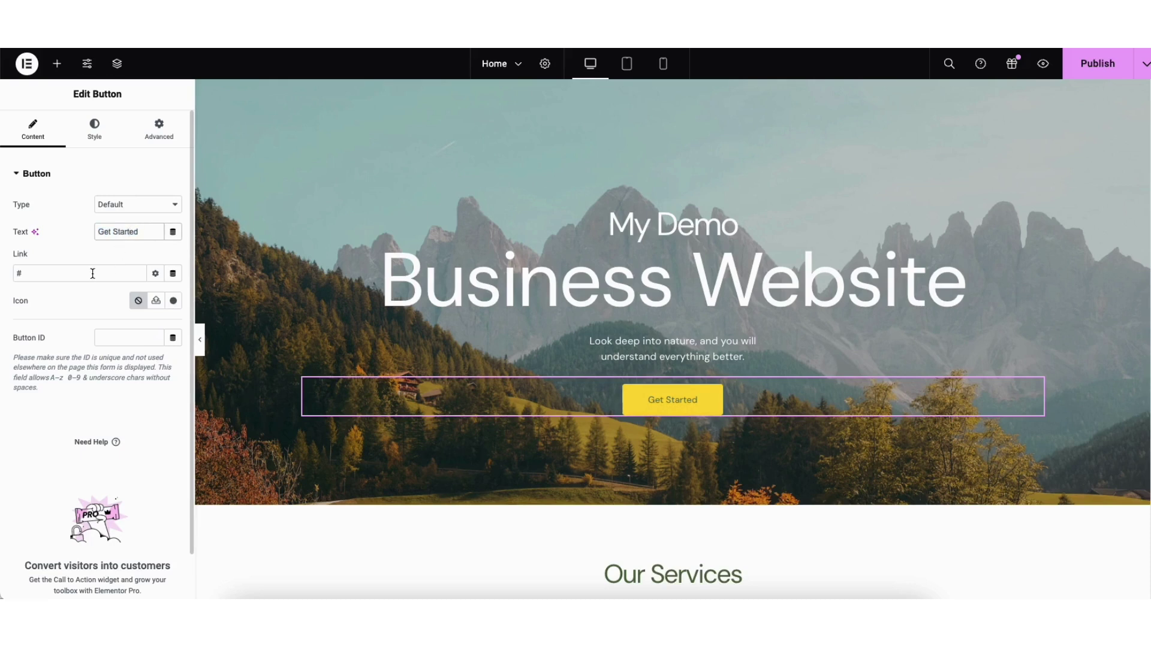
click(155, 274)
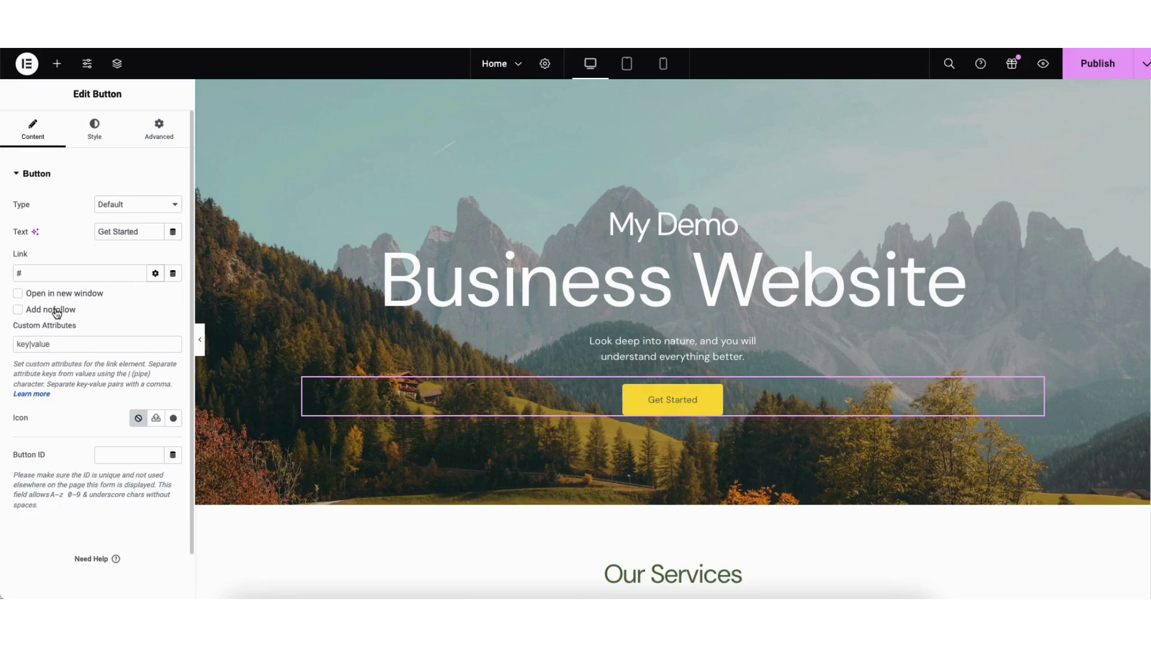
click(156, 275)
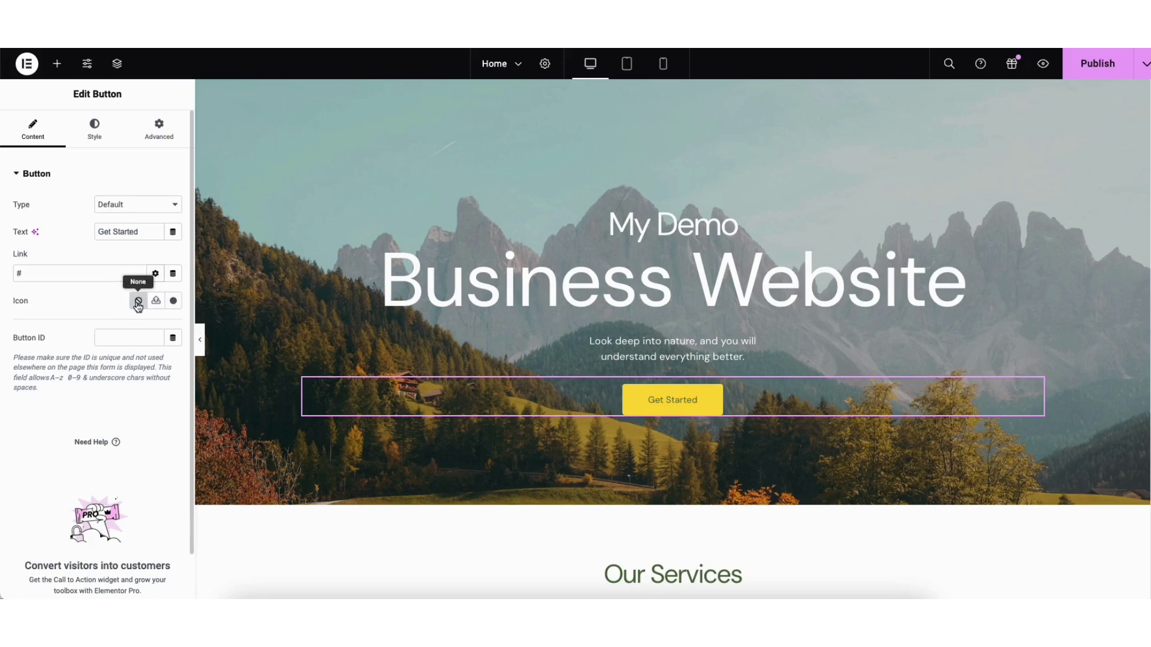
click(173, 300)
drag(922, 159, 929, 188)
scroll(929, 188, down, 3)
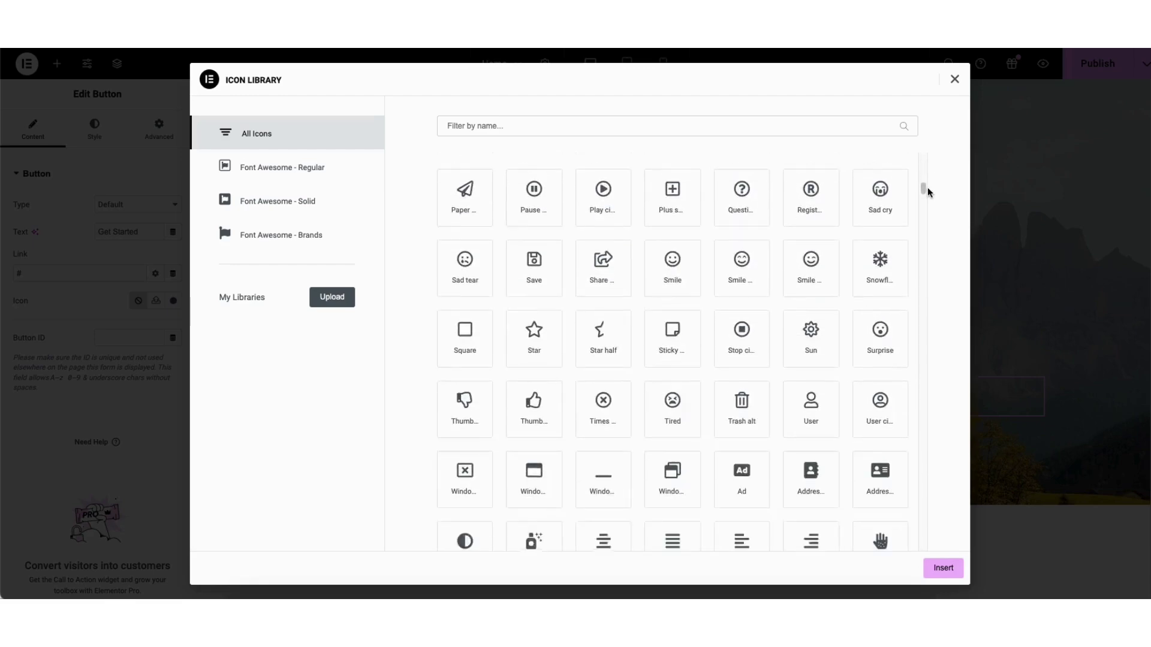
click(954, 79)
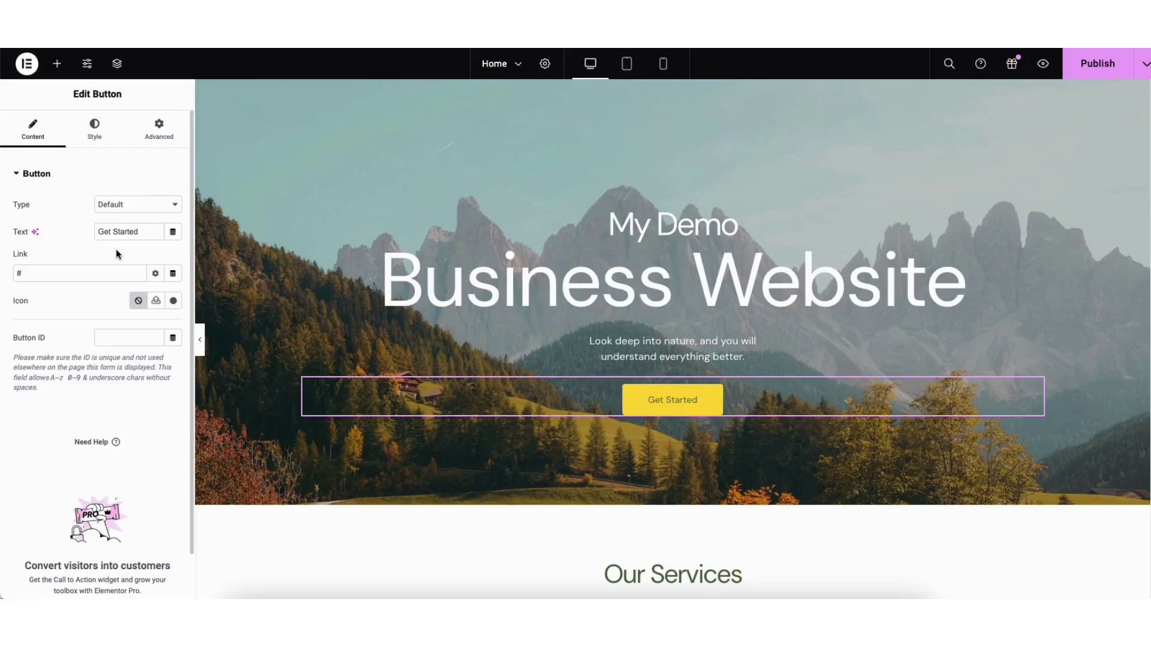
- Review the Get Started button's style settings for both the normal and hover states
click(94, 129)
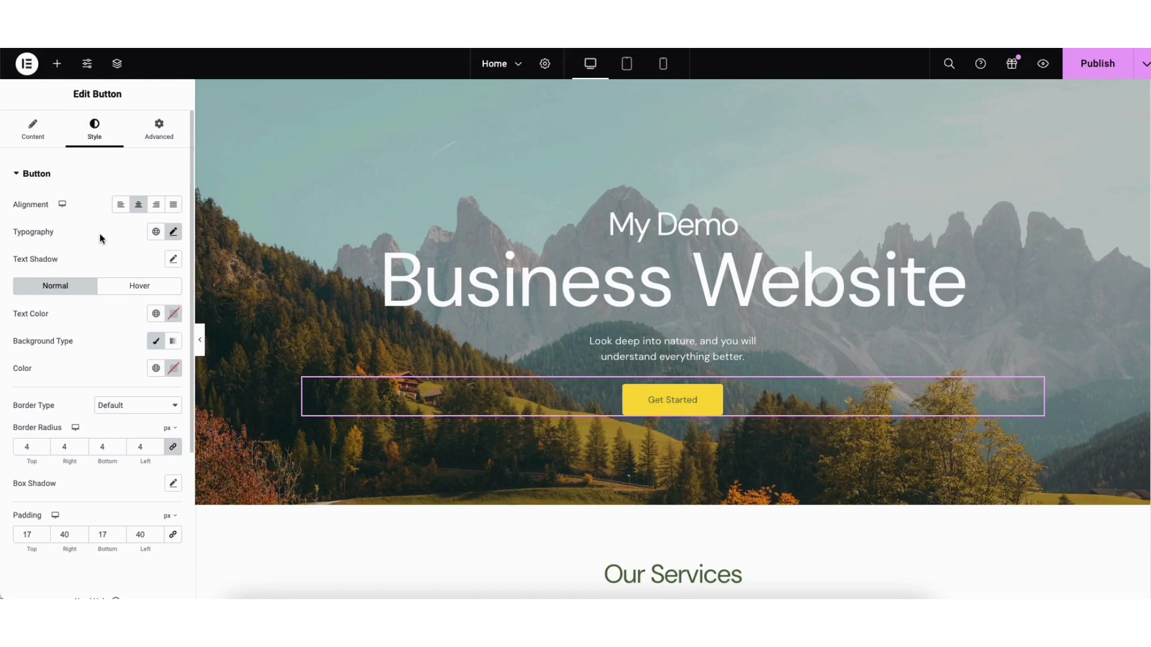
click(127, 287)
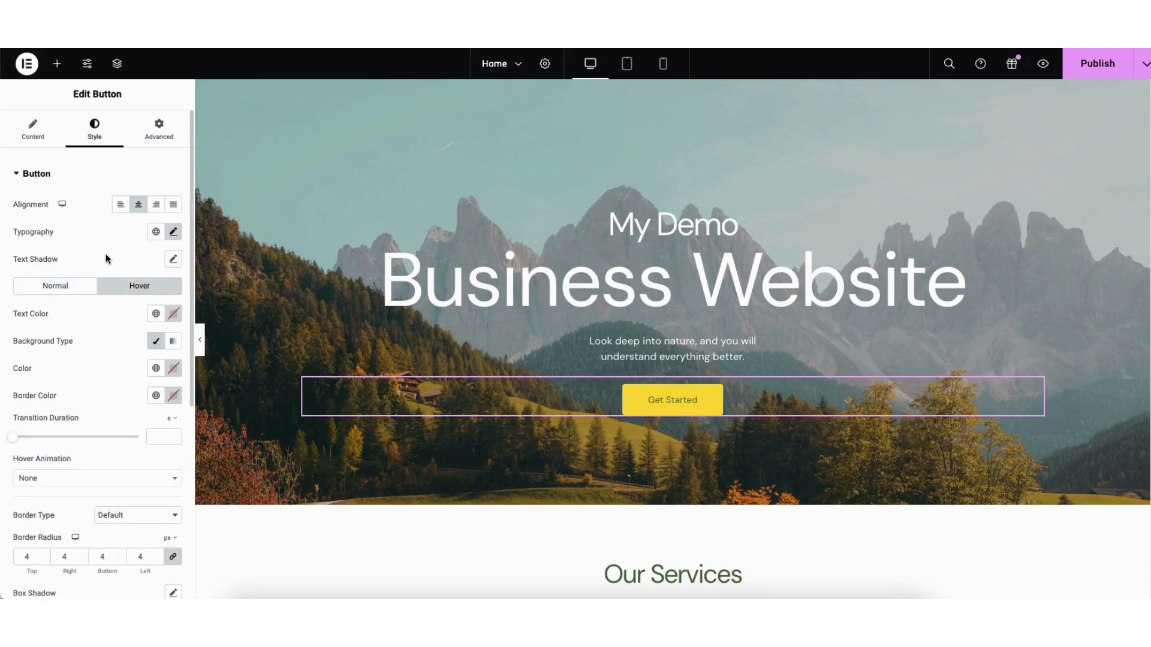
click(55, 286)
- Add a Heading widget between the About Us heading and its paragraph, and delete it again
scroll(1144, 317, down, 10)
scroll(1142, 335, down, 7)
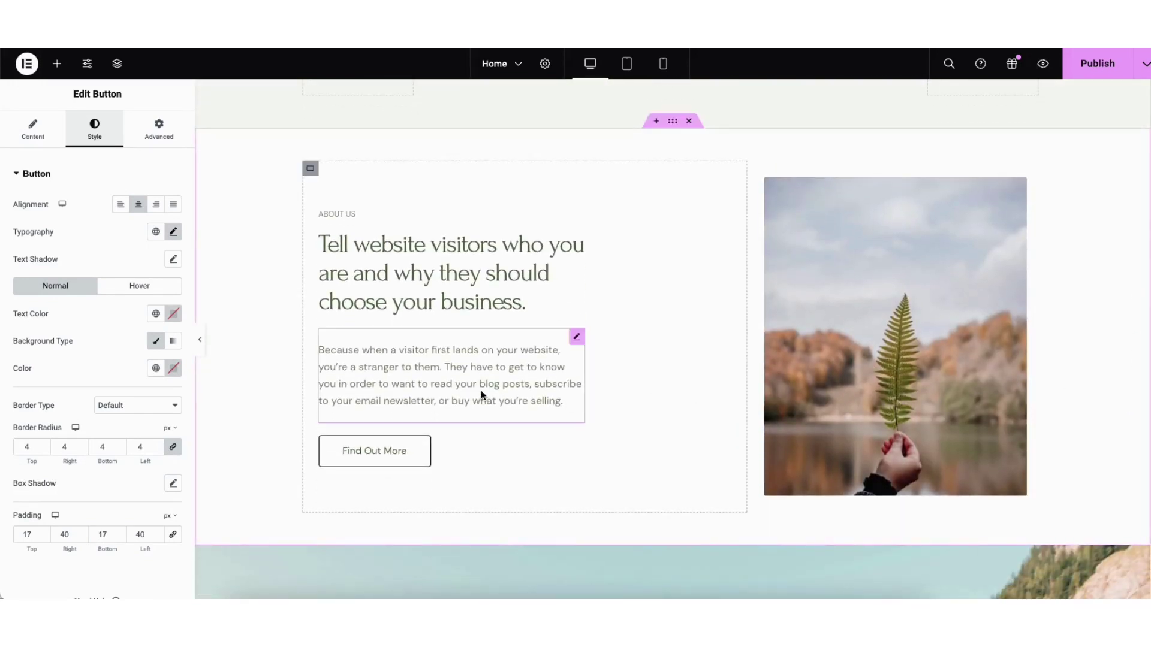
click(57, 65)
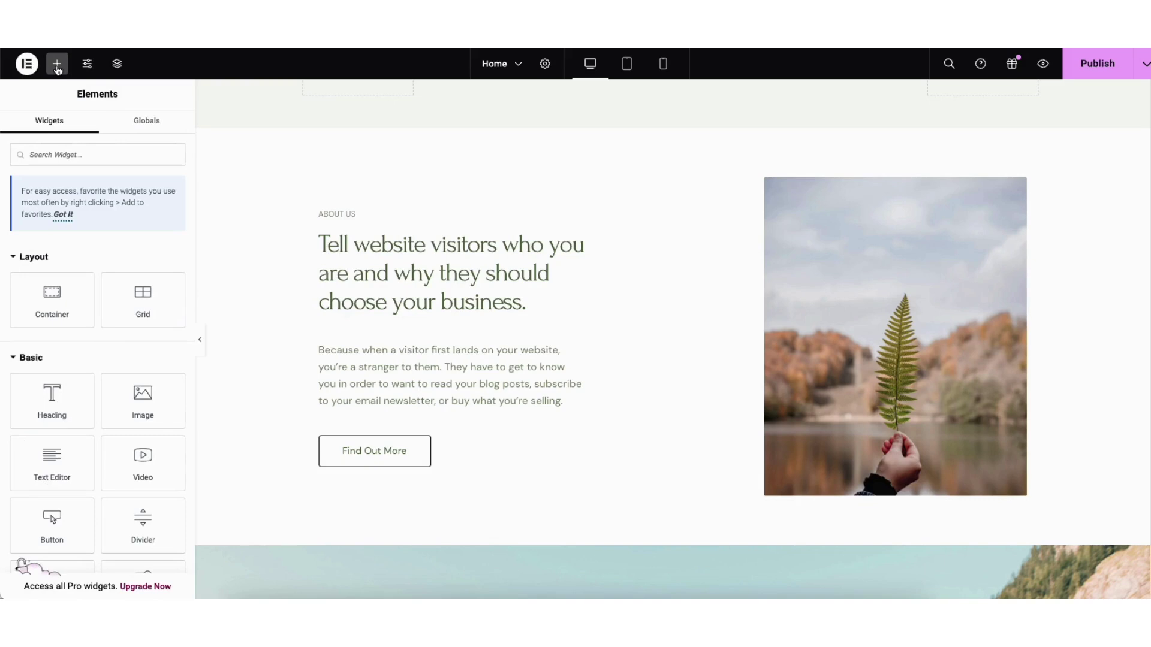
mouse_move(135, 393)
mouse_down()
mouse_move(181, 392)
mouse_move(293, 350)
mouse_move(148, 397)
mouse_up()
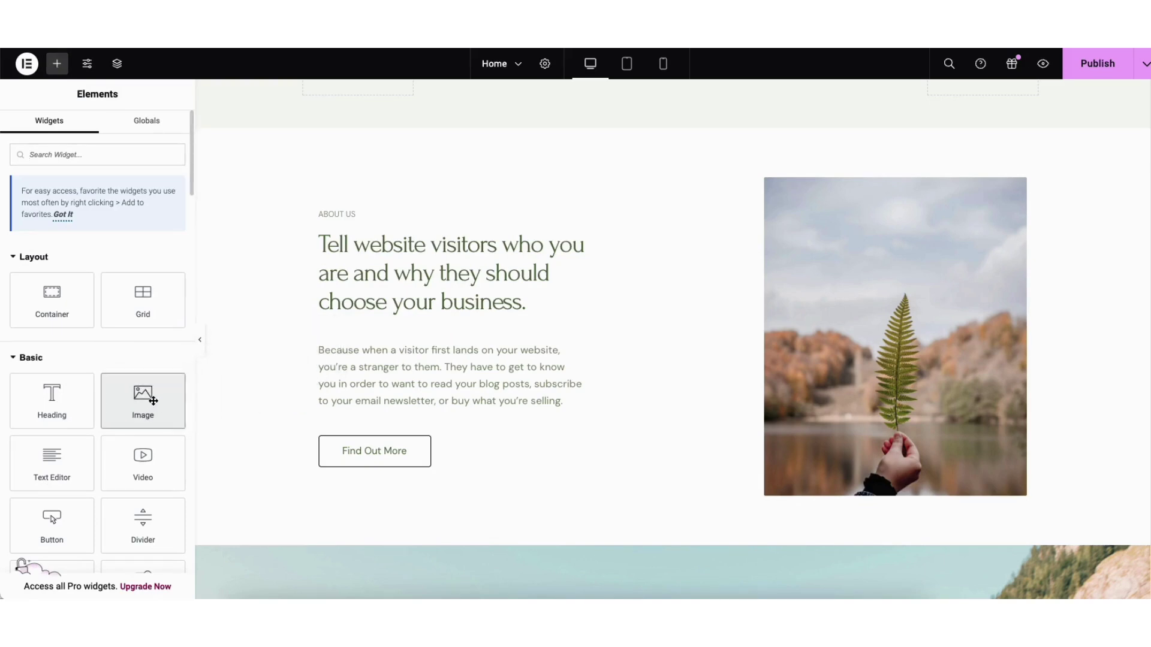
drag(38, 404, 376, 337)
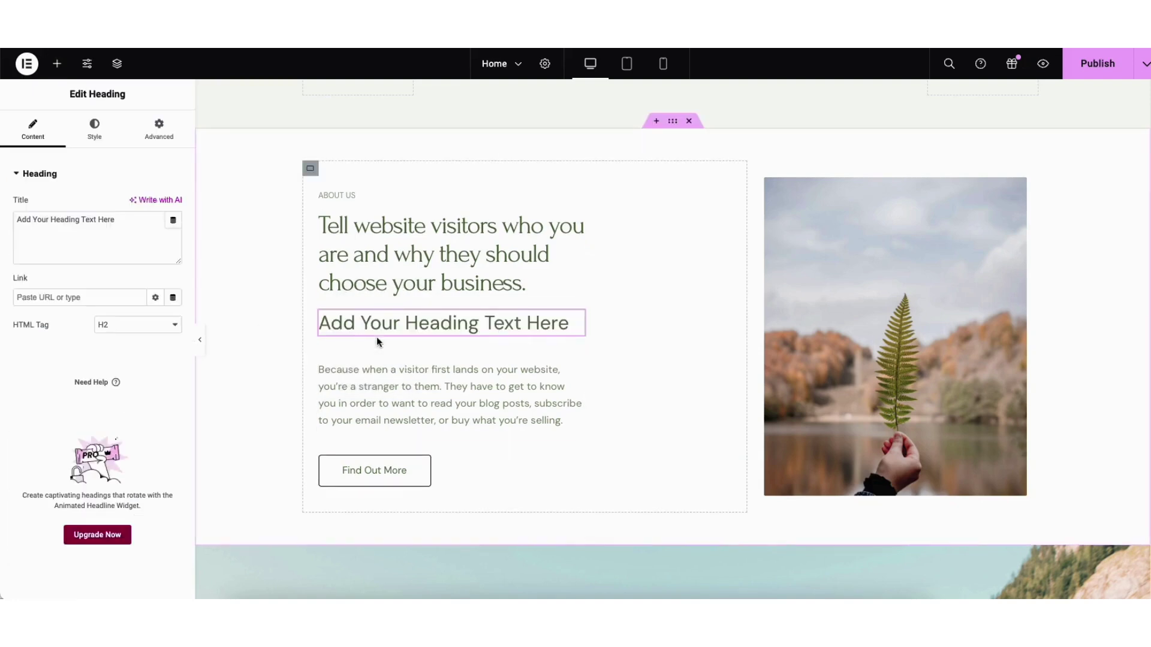
right_click(385, 325)
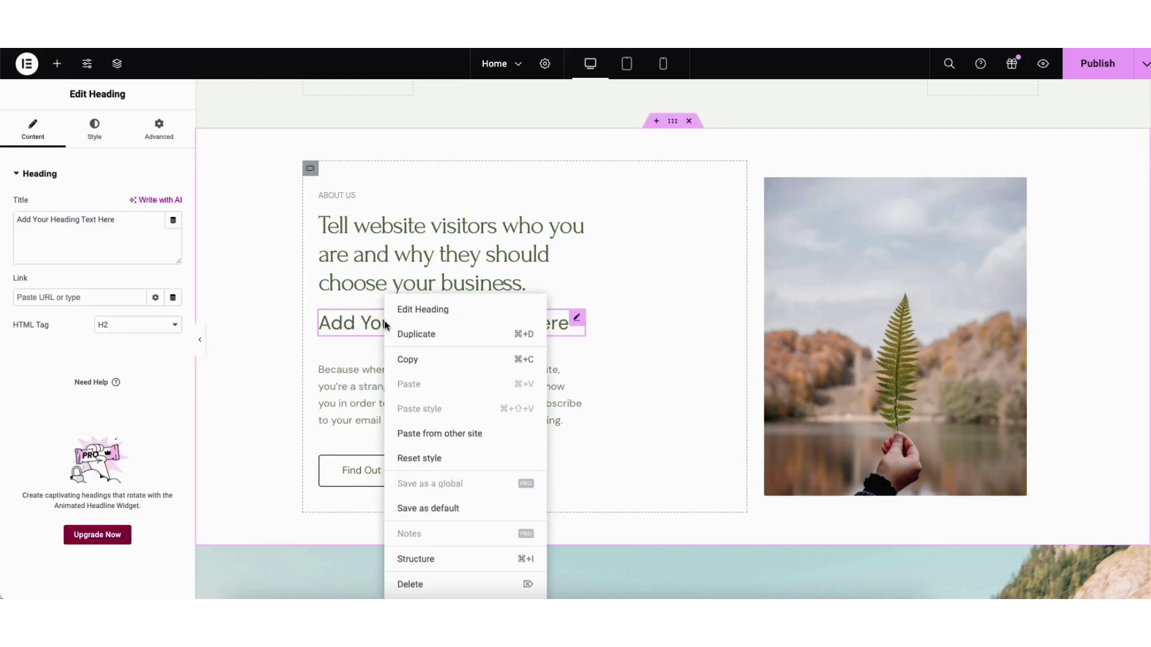
click(411, 584)
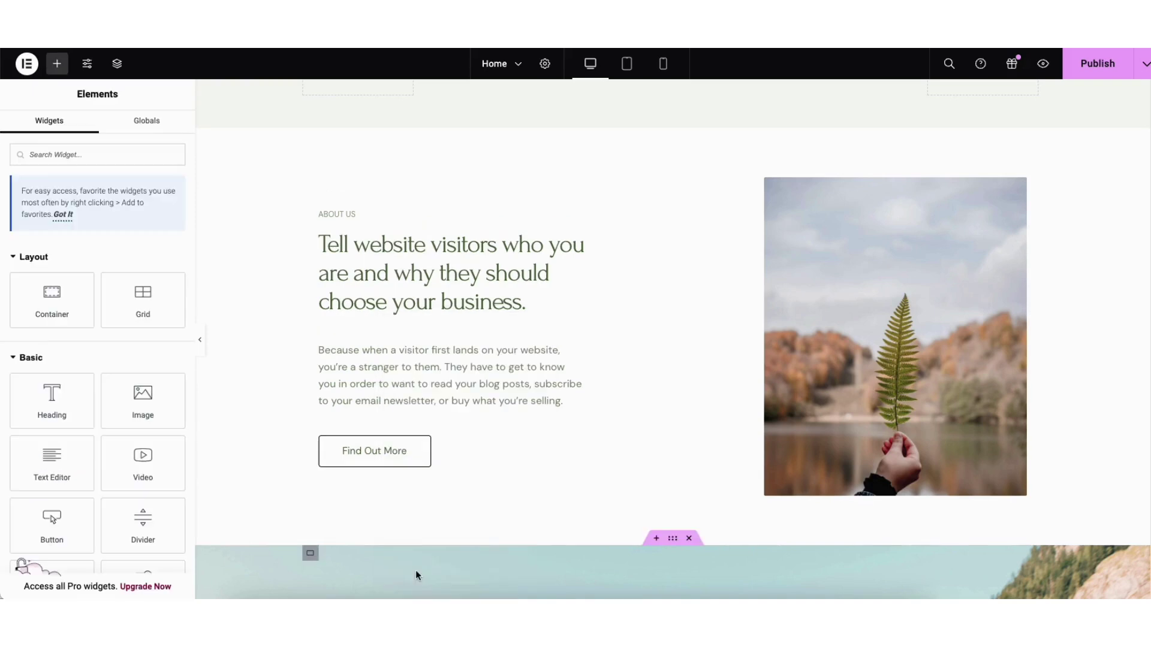
- Duplicate the "Because when a visitor first lands on your website" paragraph in the About Us section
right_click(383, 372)
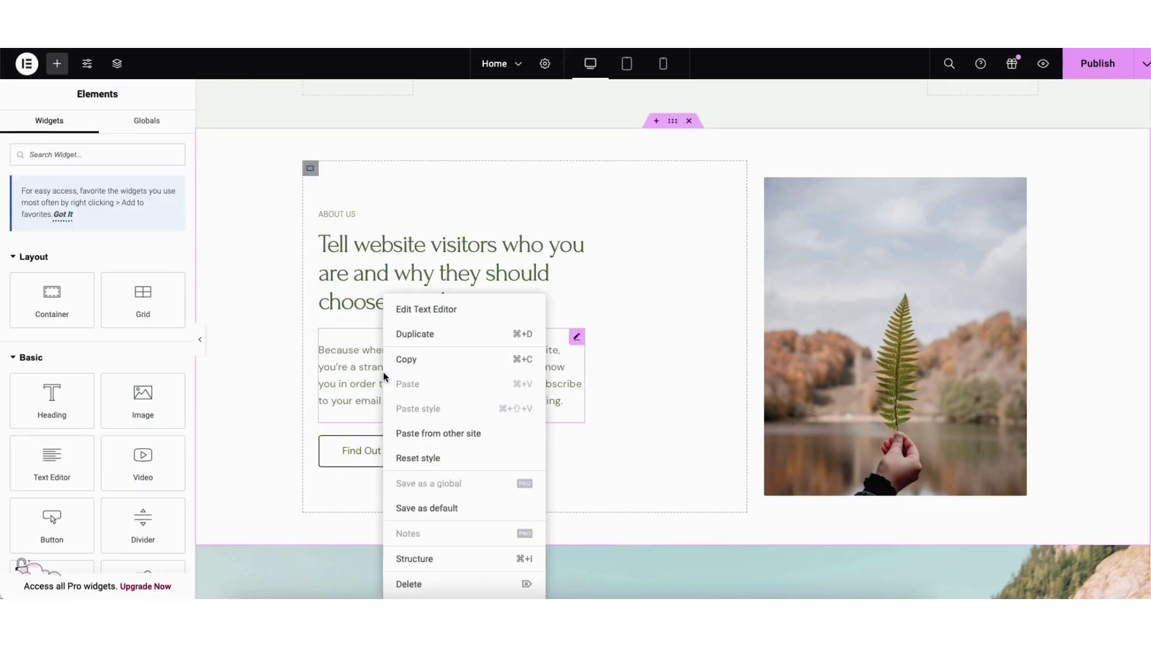
click(408, 334)
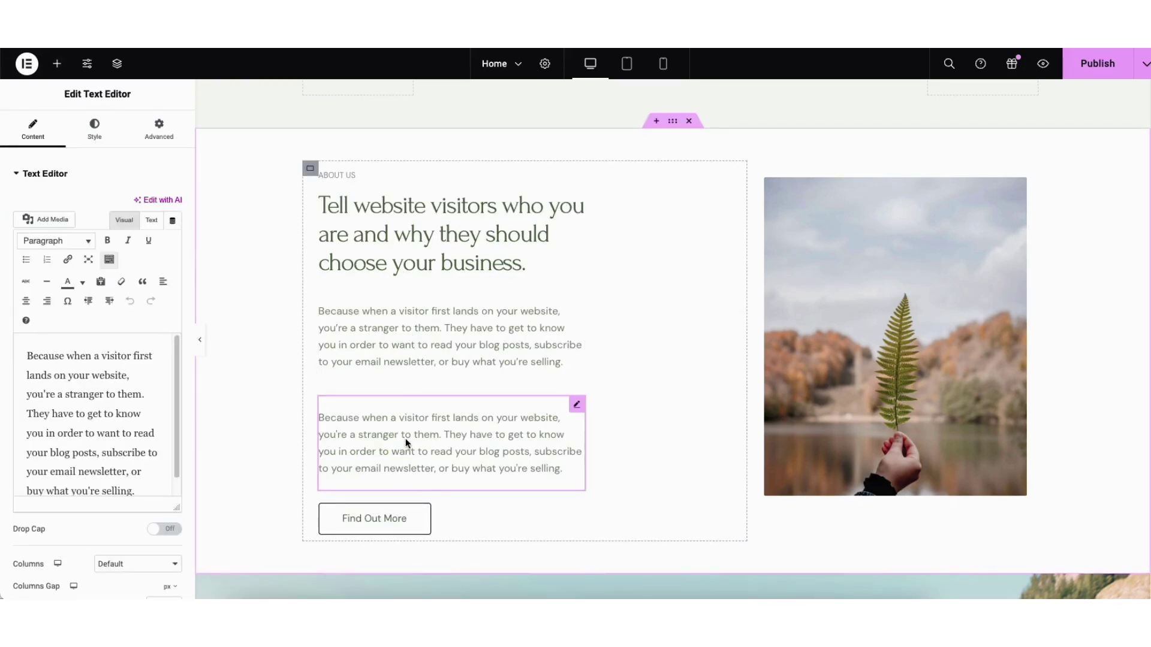
mouse_move(576, 403)
mouse_down()
mouse_move(545, 305)
mouse_move(577, 316)
mouse_move(564, 421)
mouse_up()
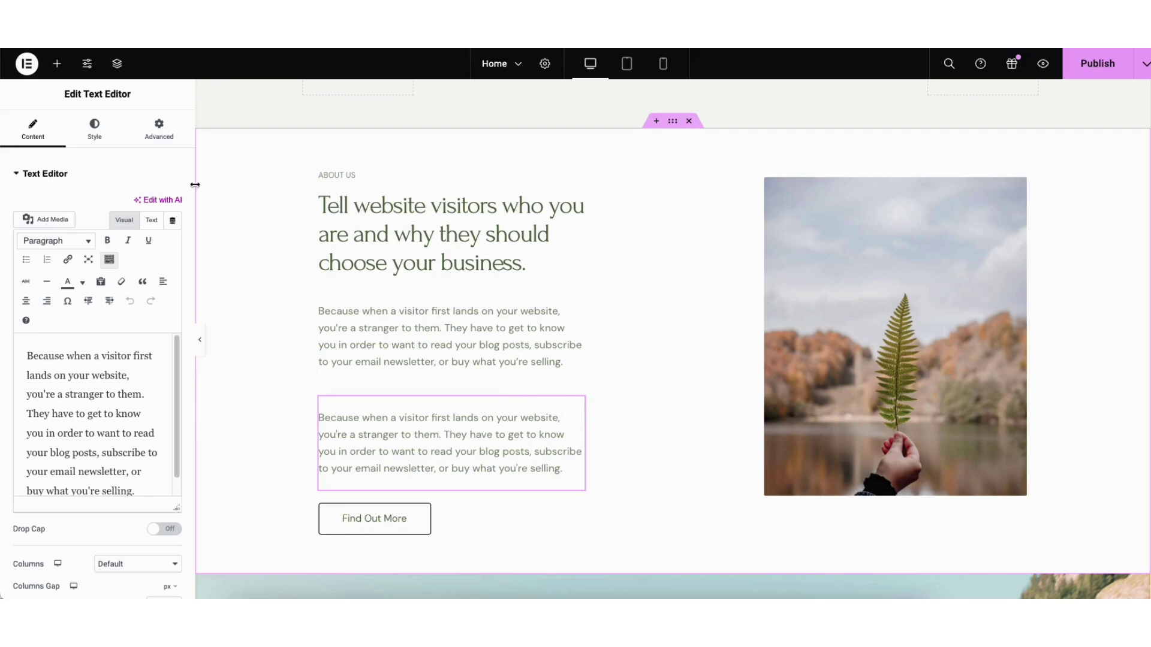
- Add a Text Editor widget directly below the About Us section's large heading, above the existing paragraphs
click(57, 64)
drag(46, 470, 396, 319)
click(350, 317)
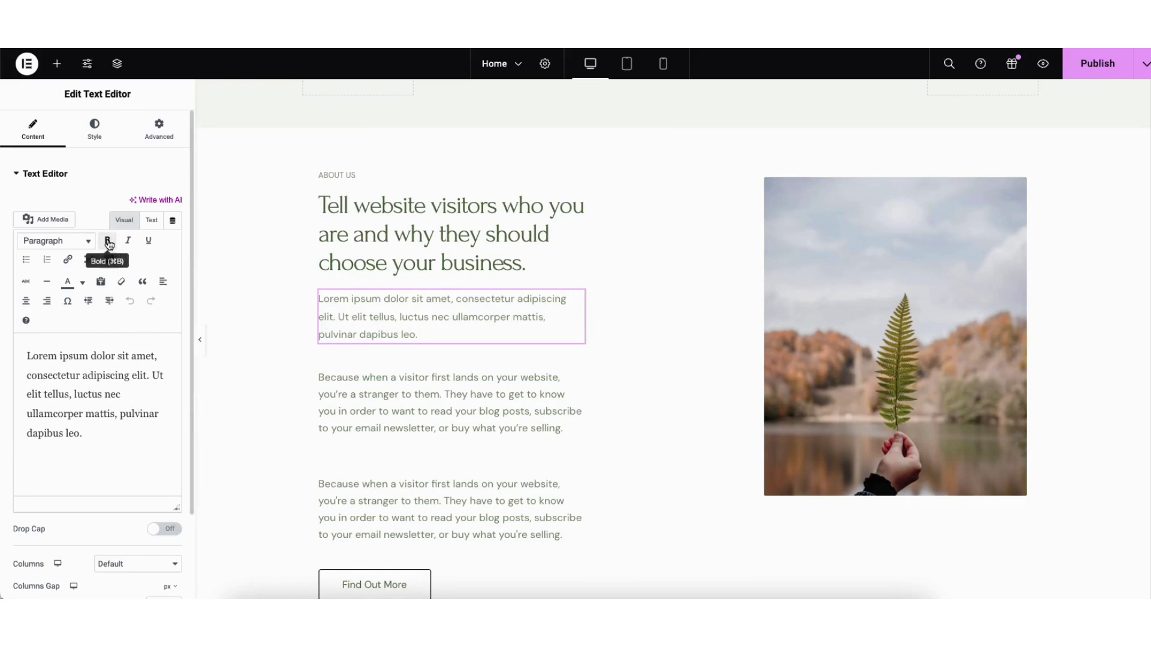
- Inspect the link options, text color choices and undo and redo tools for the Lorem ipsum text, without adding a link
click(68, 259)
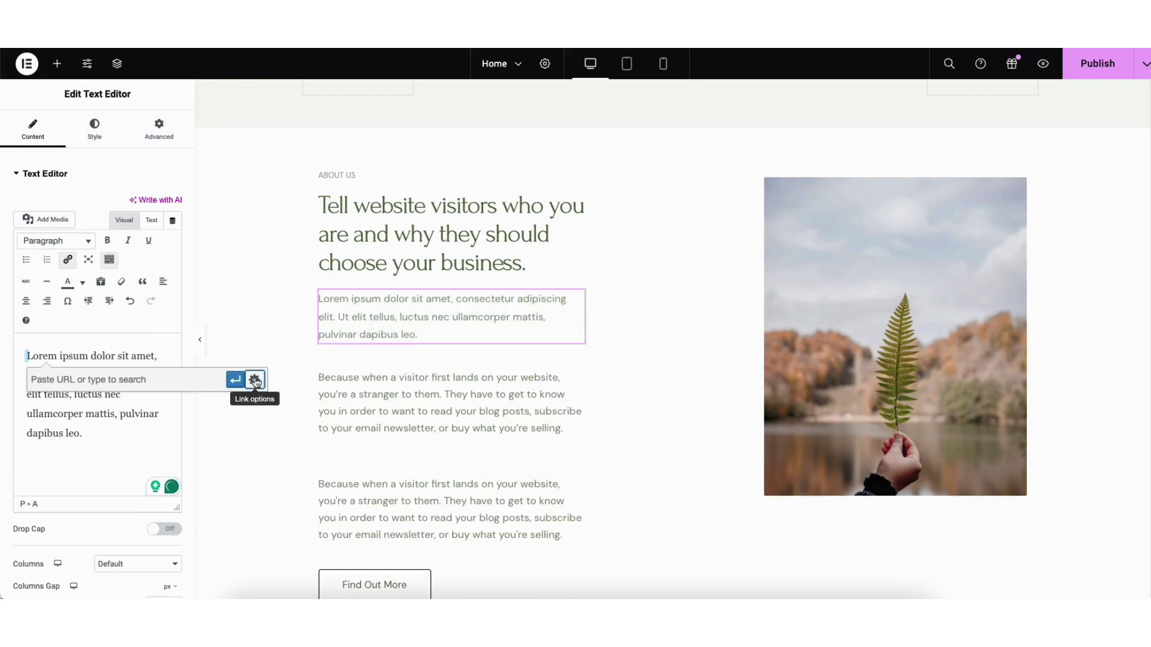
click(254, 380)
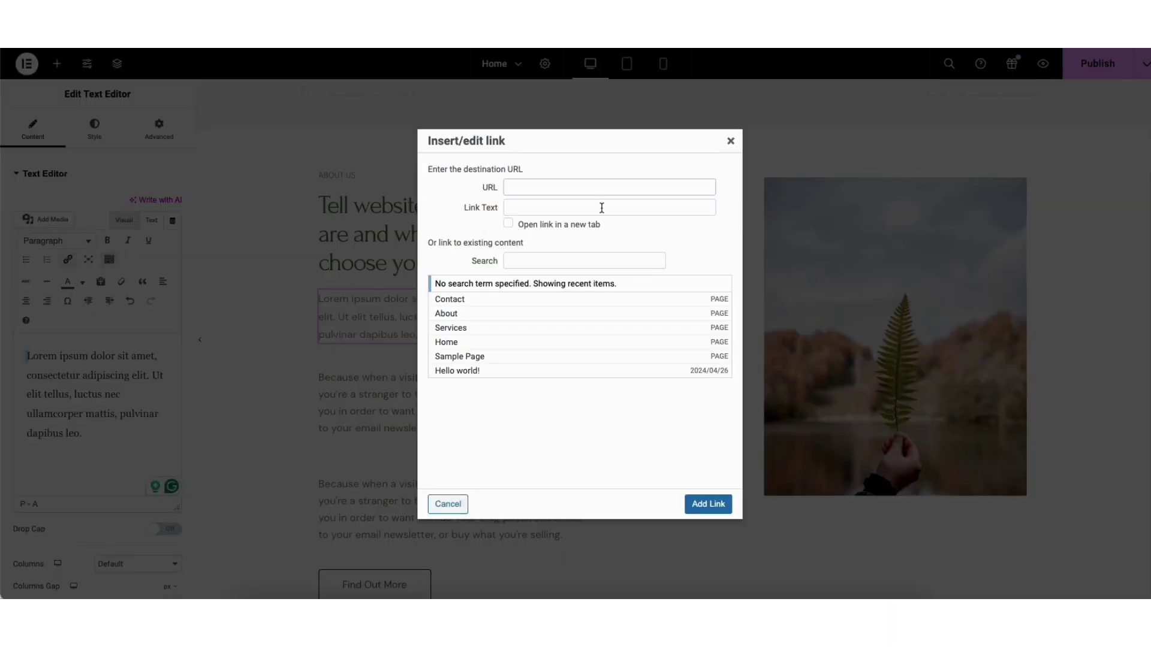
click(731, 142)
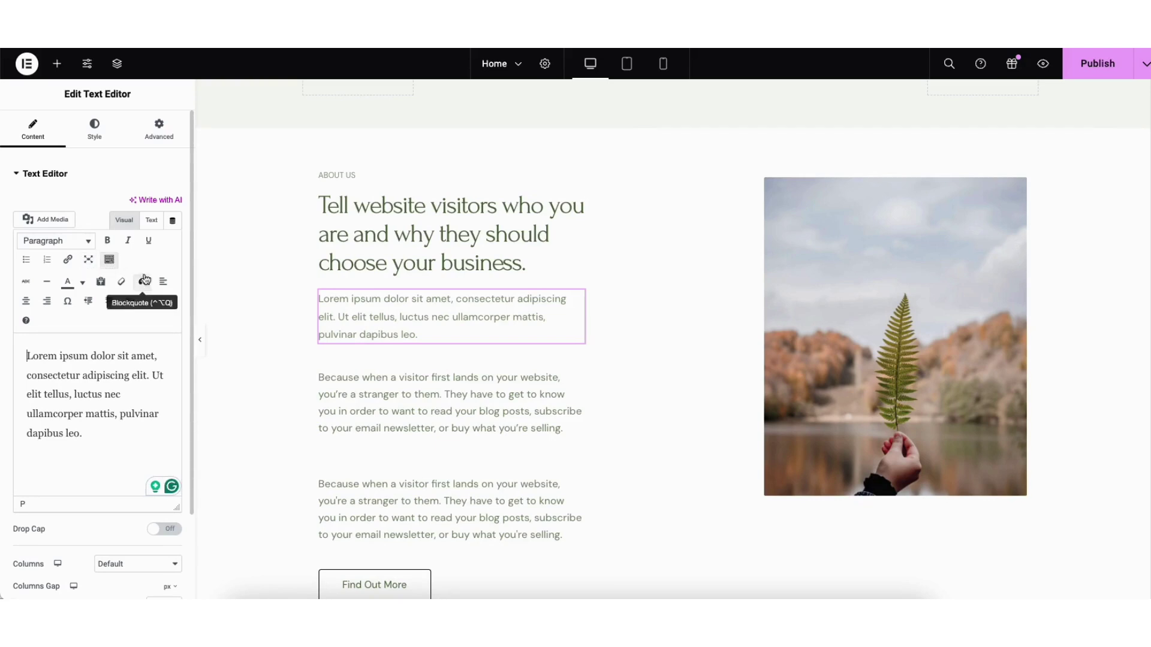
click(84, 283)
click(83, 283)
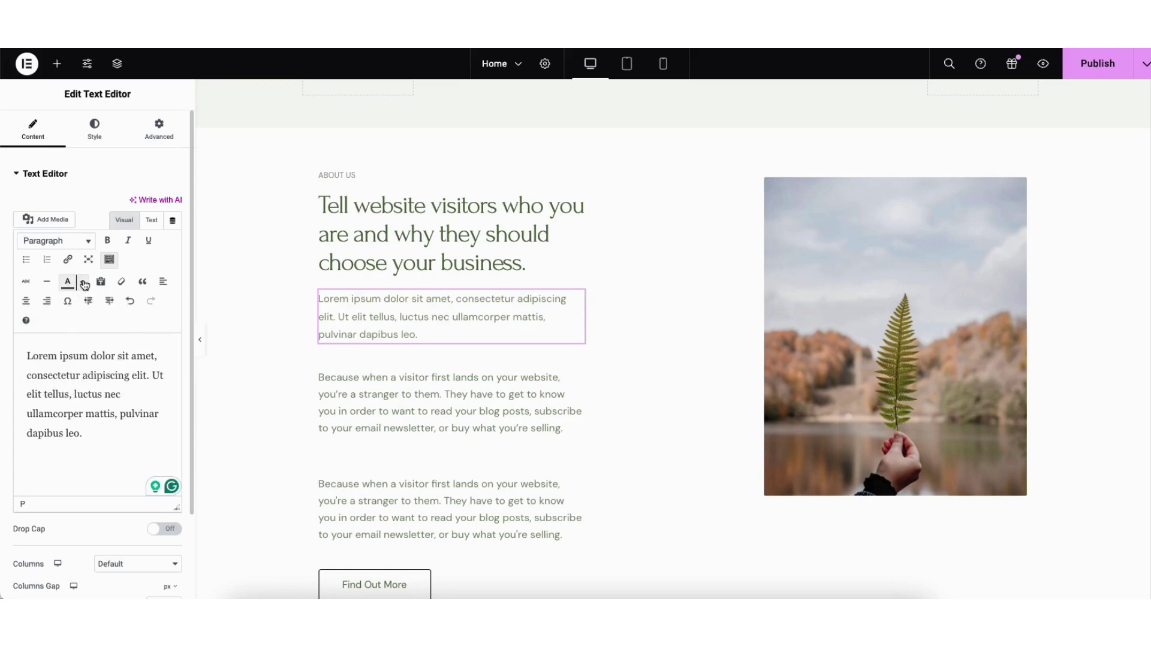
click(129, 302)
click(151, 302)
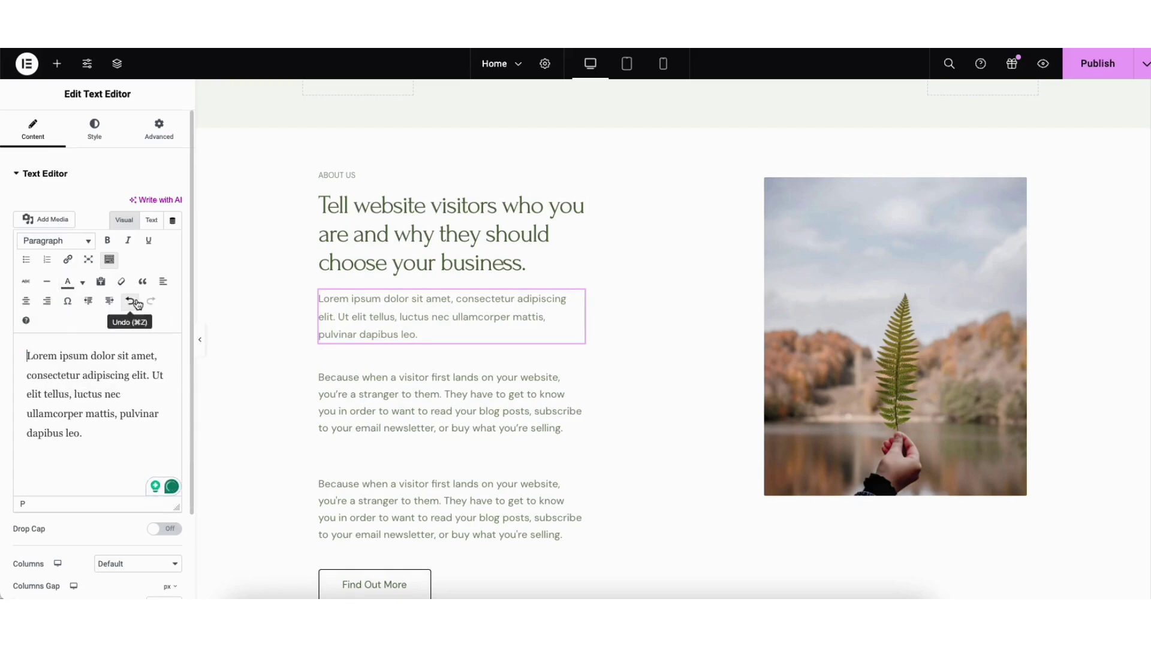
- Examine the Lorem ipsum text's style and typography settings, browsing the available font families without choosing one
click(95, 141)
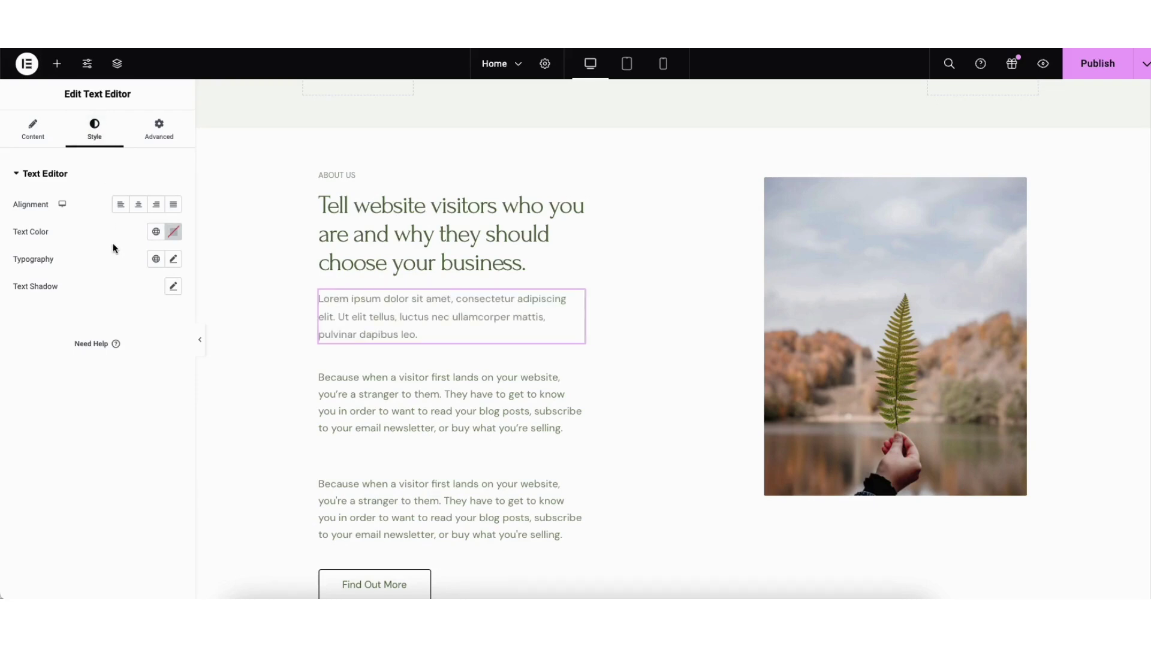
click(174, 262)
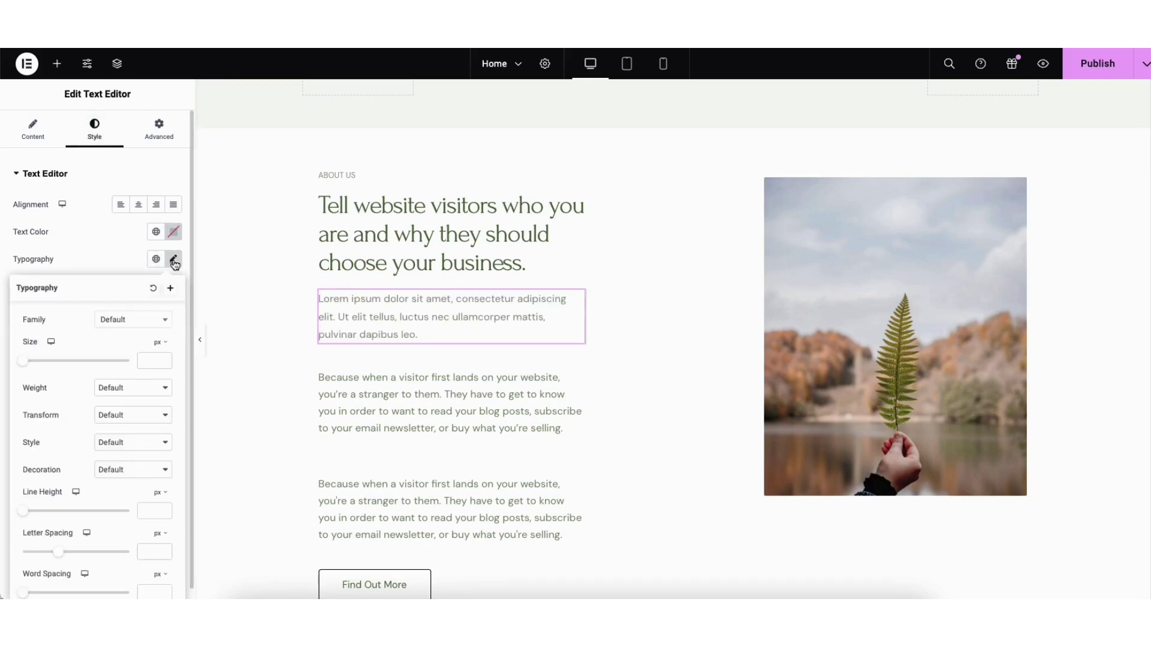
click(164, 325)
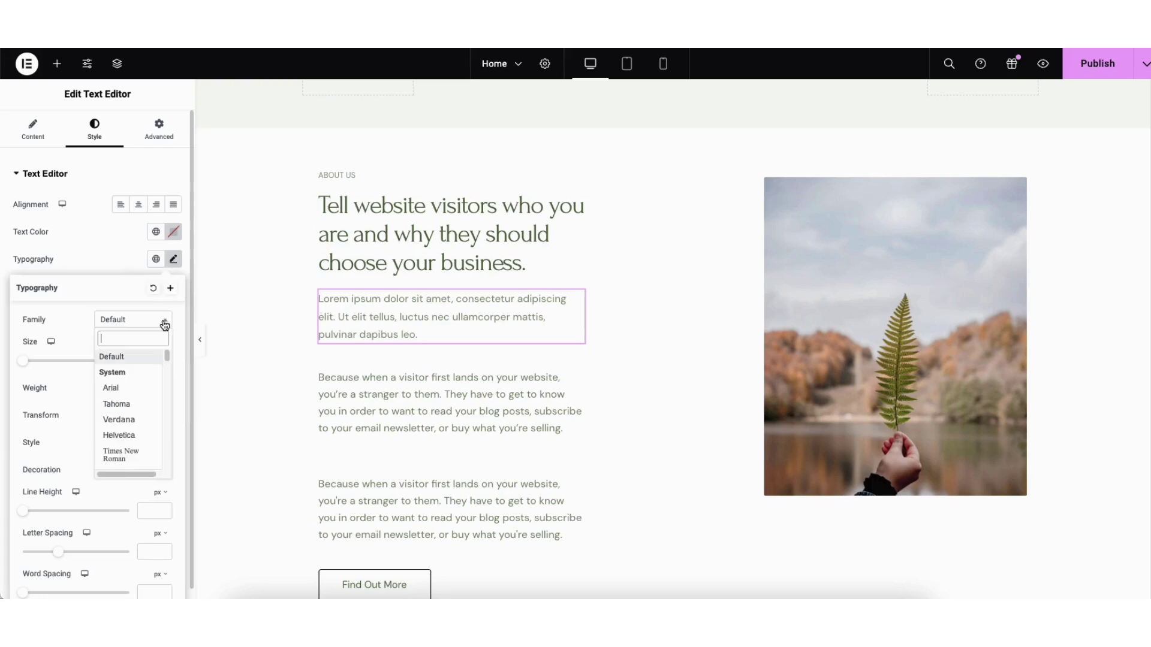
drag(168, 353, 167, 372)
drag(165, 374, 164, 381)
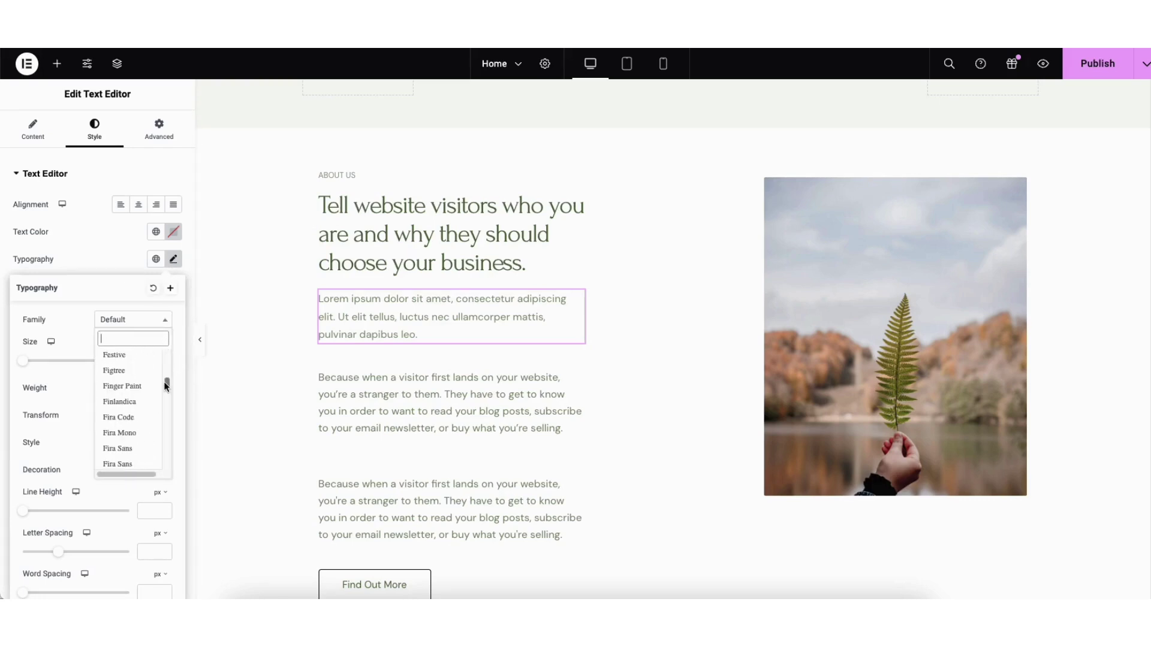
click(67, 345)
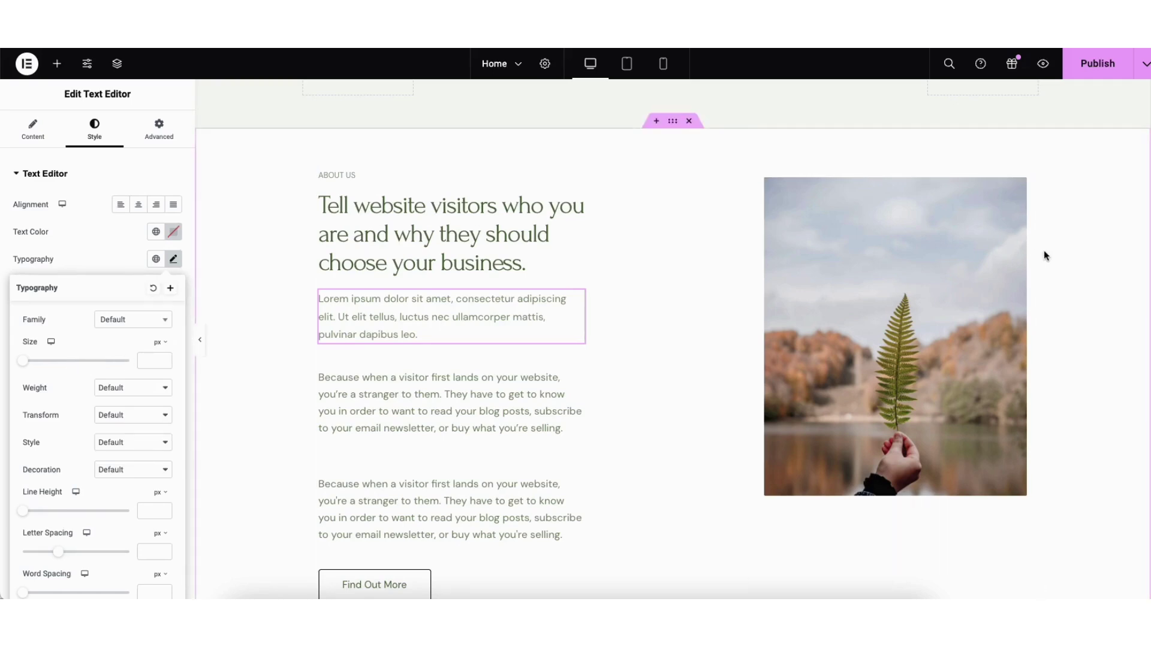
- Examine the upload and media library options for the About Us image, keeping the leaf photo selected
click(844, 318)
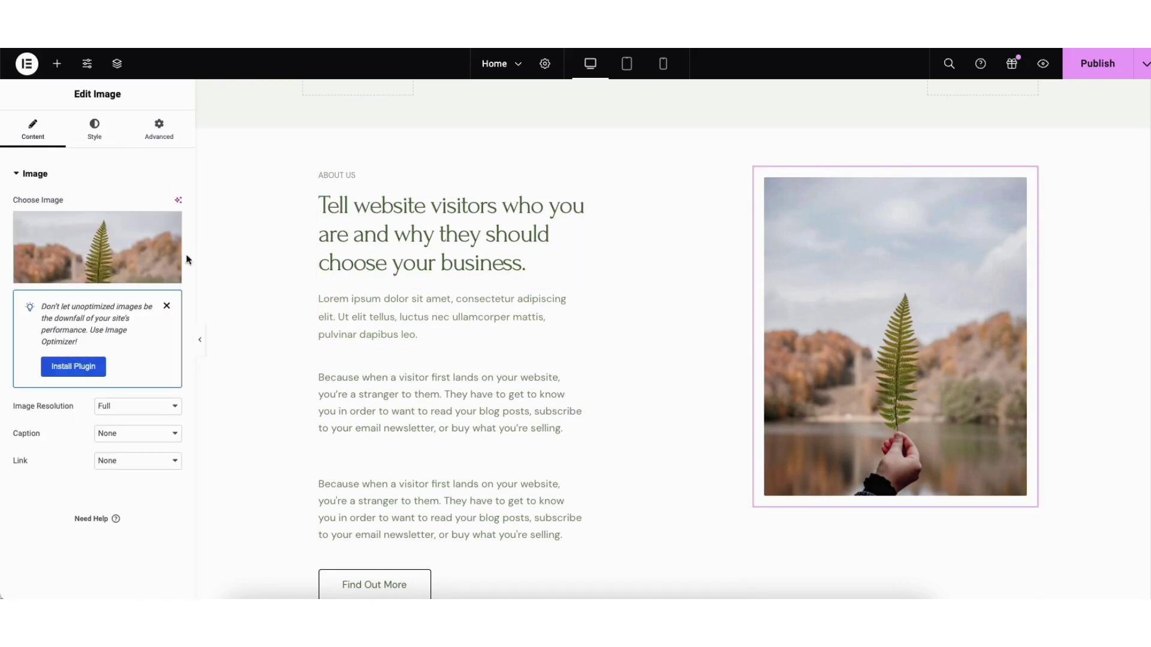
mouse_move(138, 257)
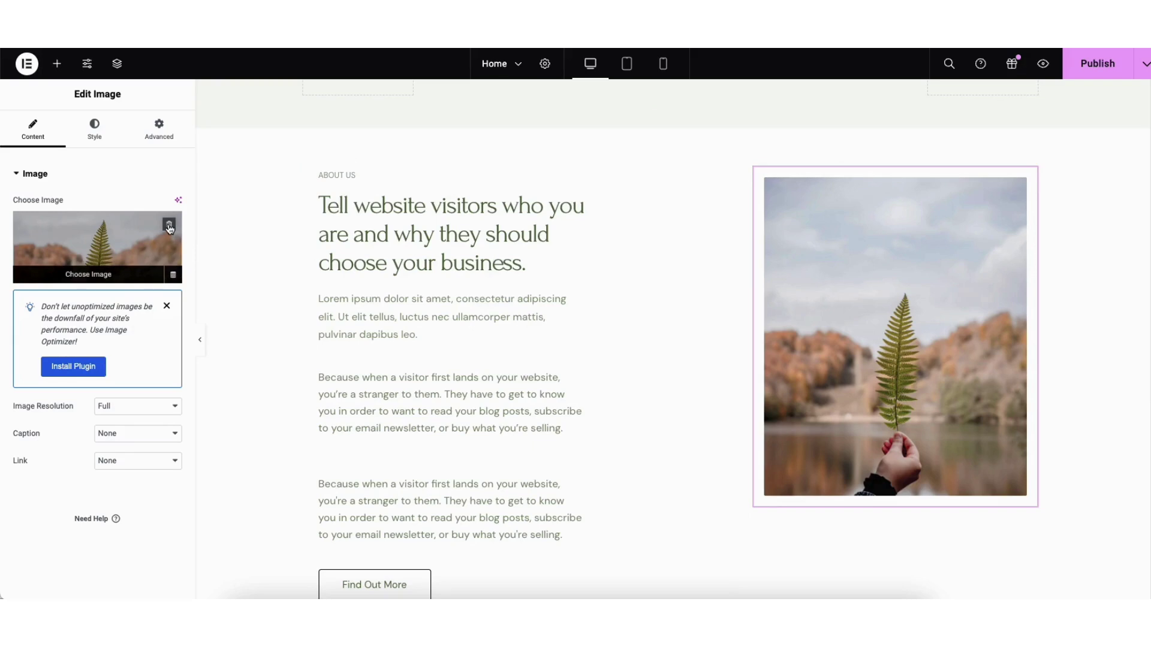
click(87, 276)
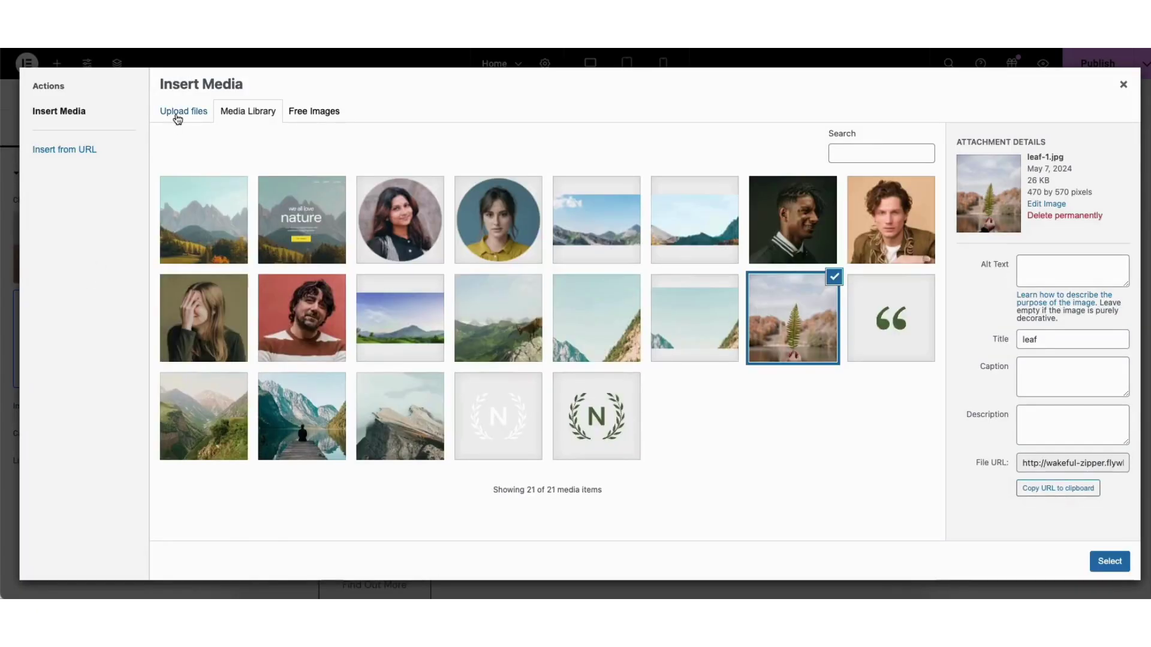
click(177, 117)
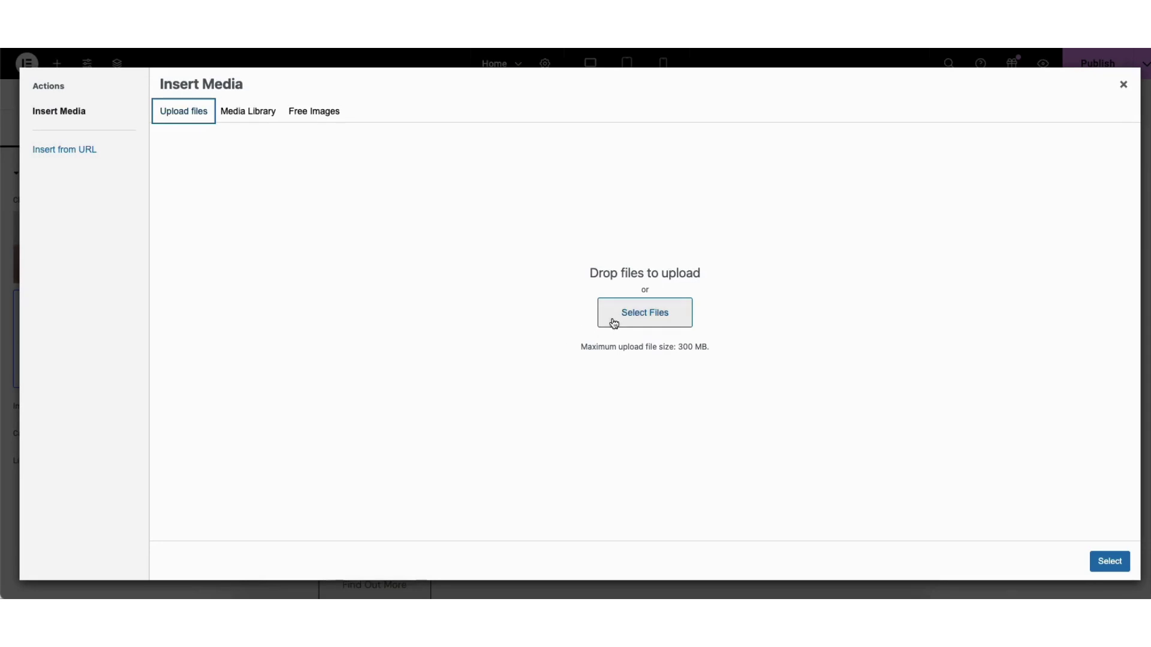
click(239, 111)
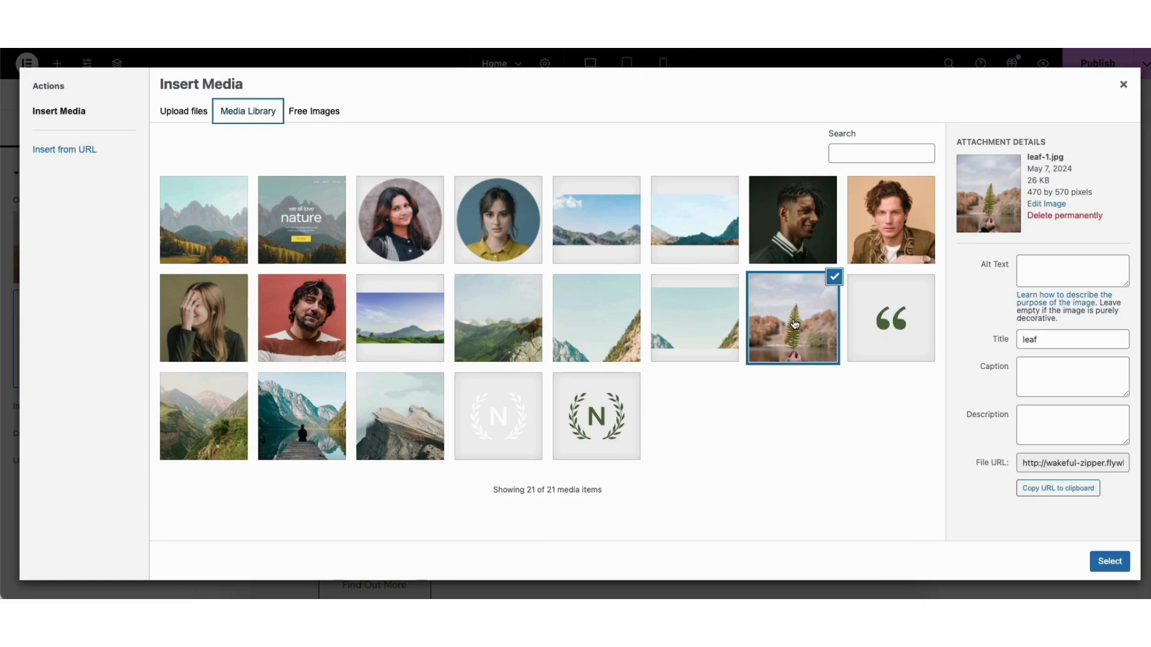
click(1108, 561)
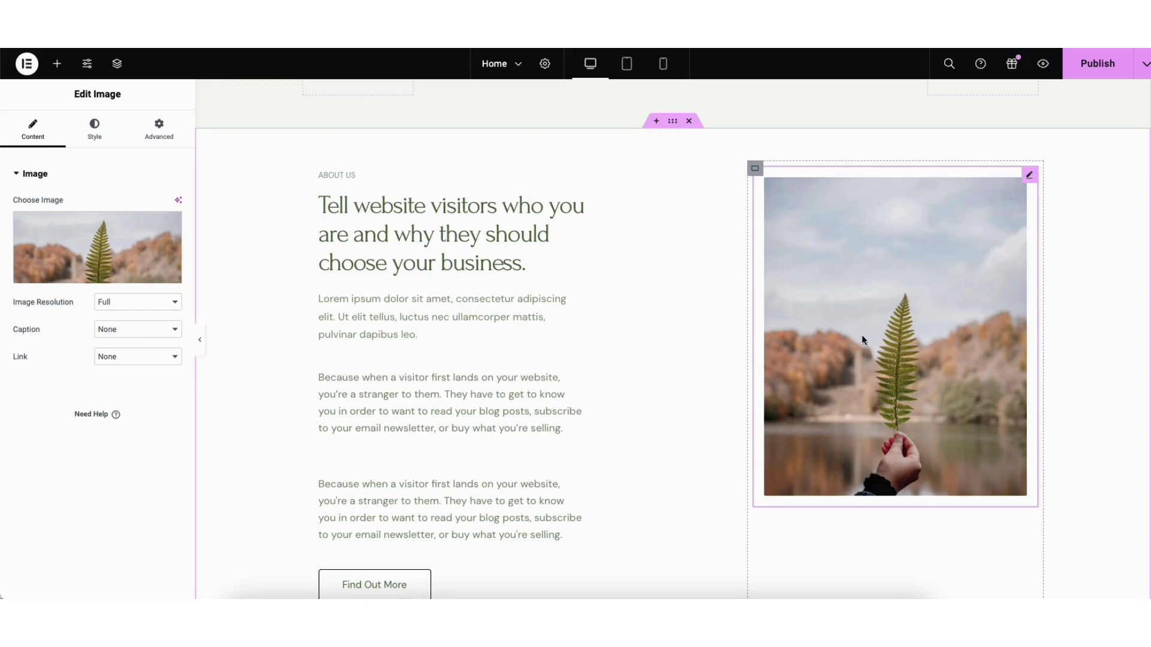
- Inspect the QUESTIONS? container's layout and background image choices, keeping footer-hero-big-1.jpg as its background
scroll(673, 357, down, 1)
scroll(805, 407, down, 7)
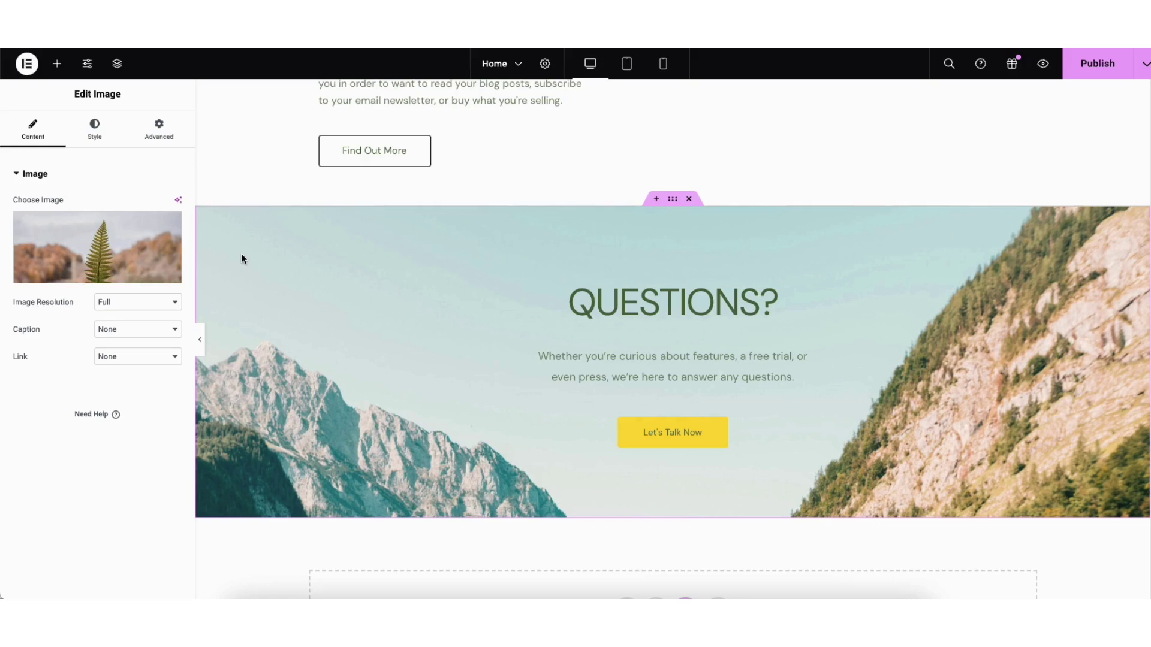
right_click(242, 258)
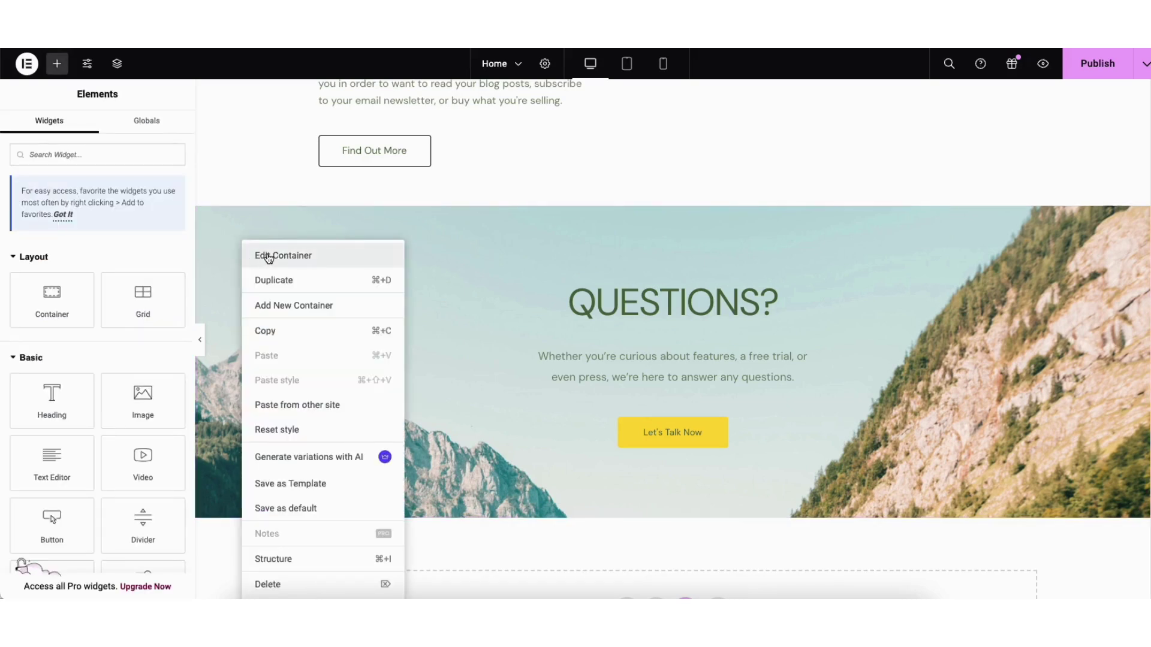
click(268, 256)
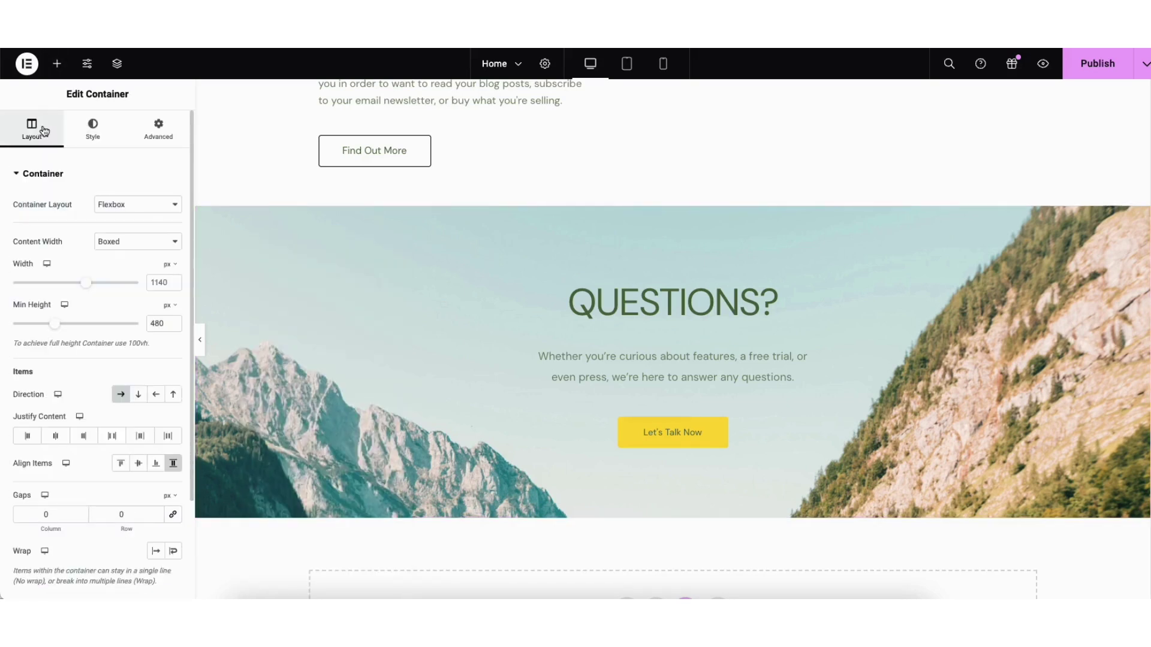
click(98, 135)
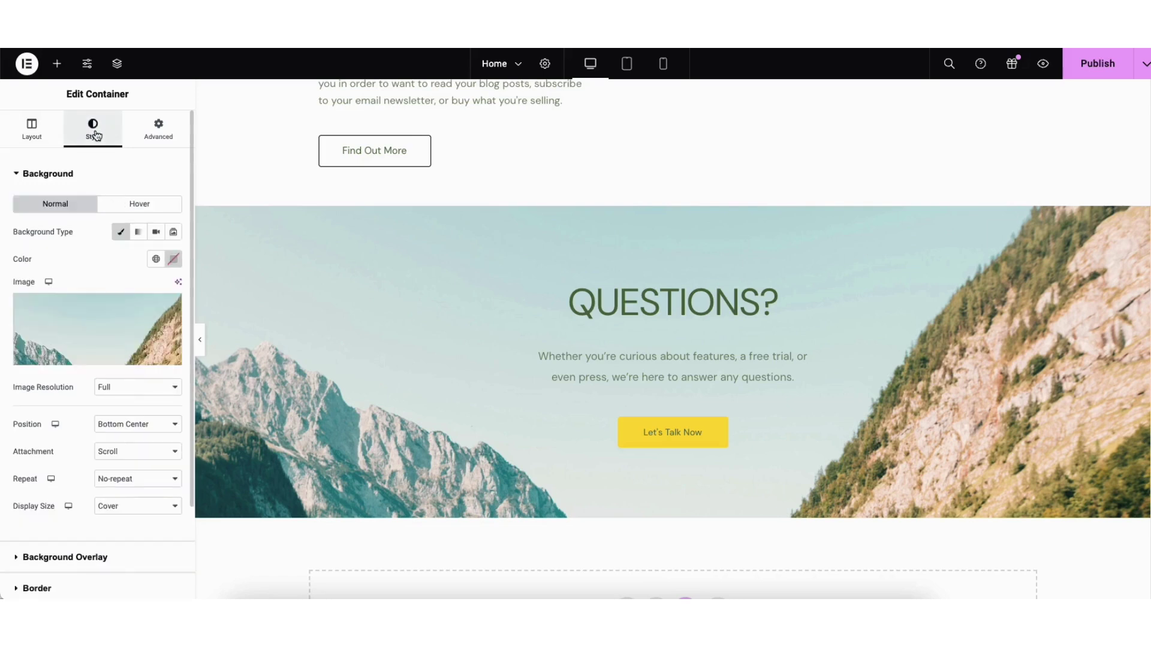
mouse_move(99, 329)
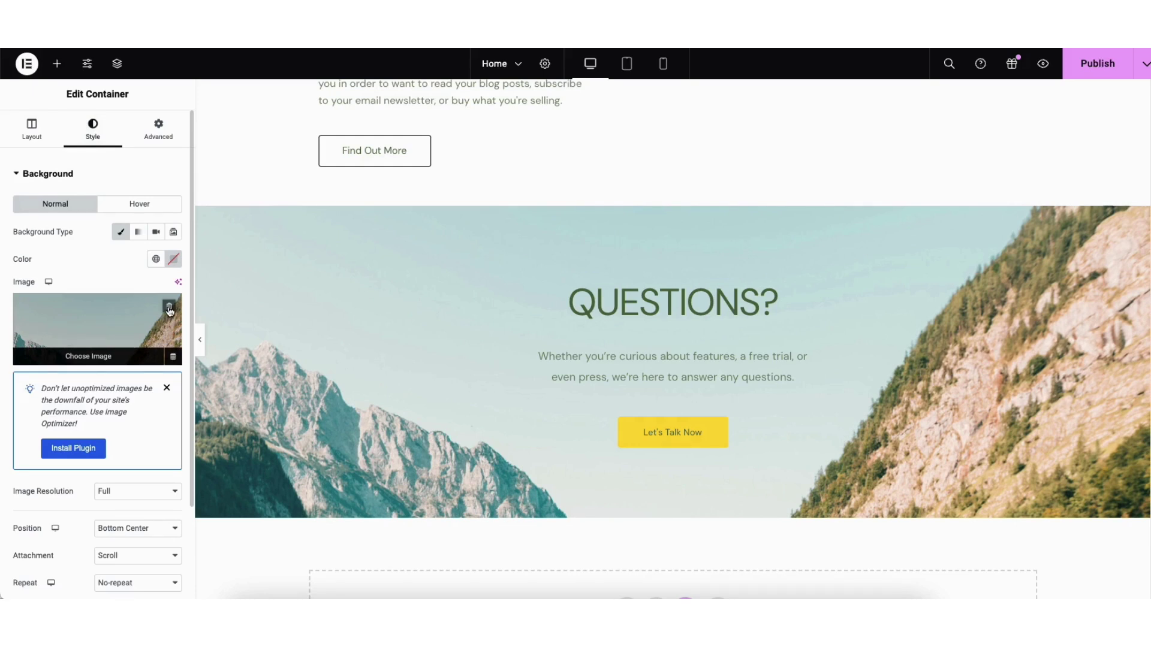
click(81, 339)
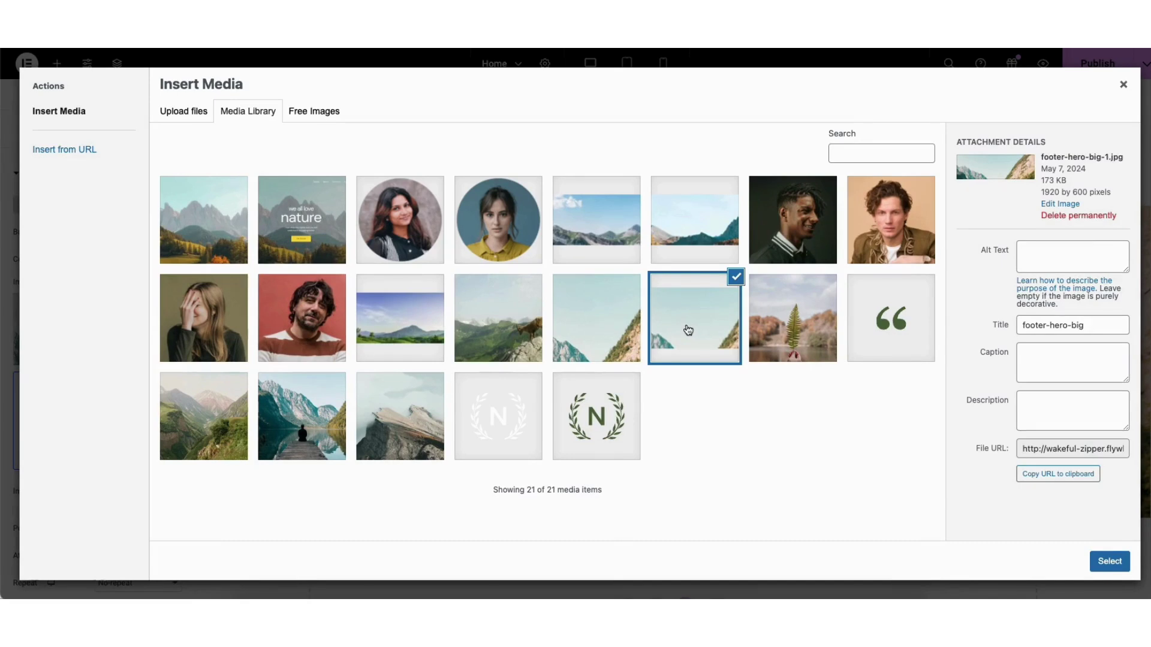
click(1107, 562)
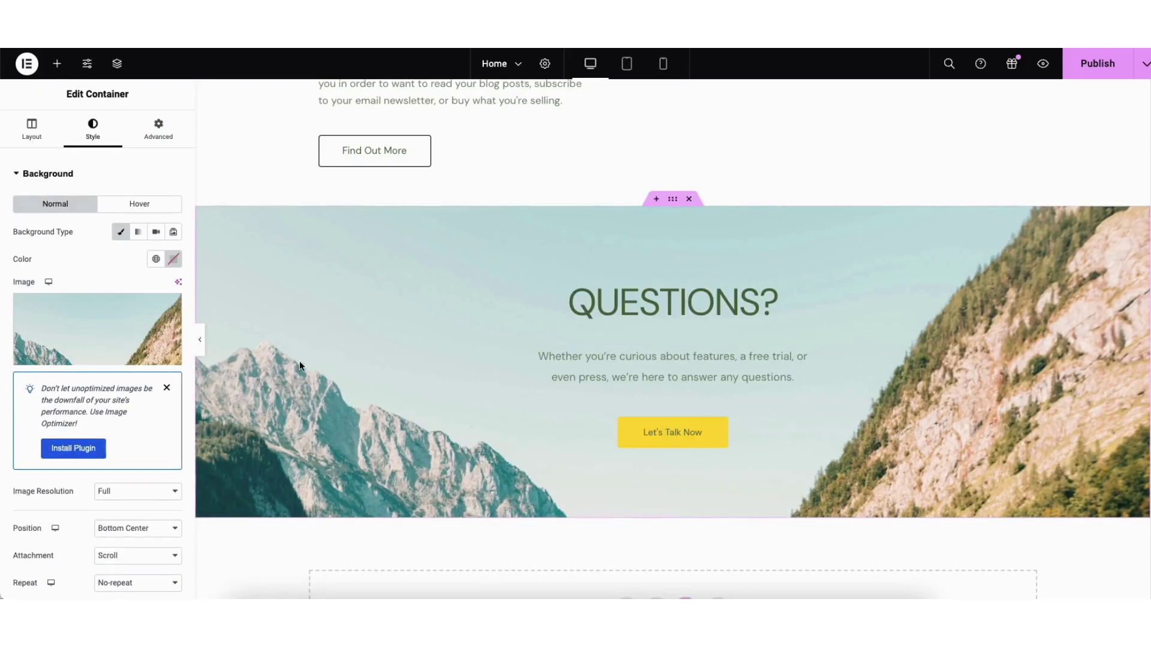
- Try a light background overlay at about 0.6 opacity on the QUESTIONS? container, and bring the overlay opacity back to 0
drag(191, 307, 192, 431)
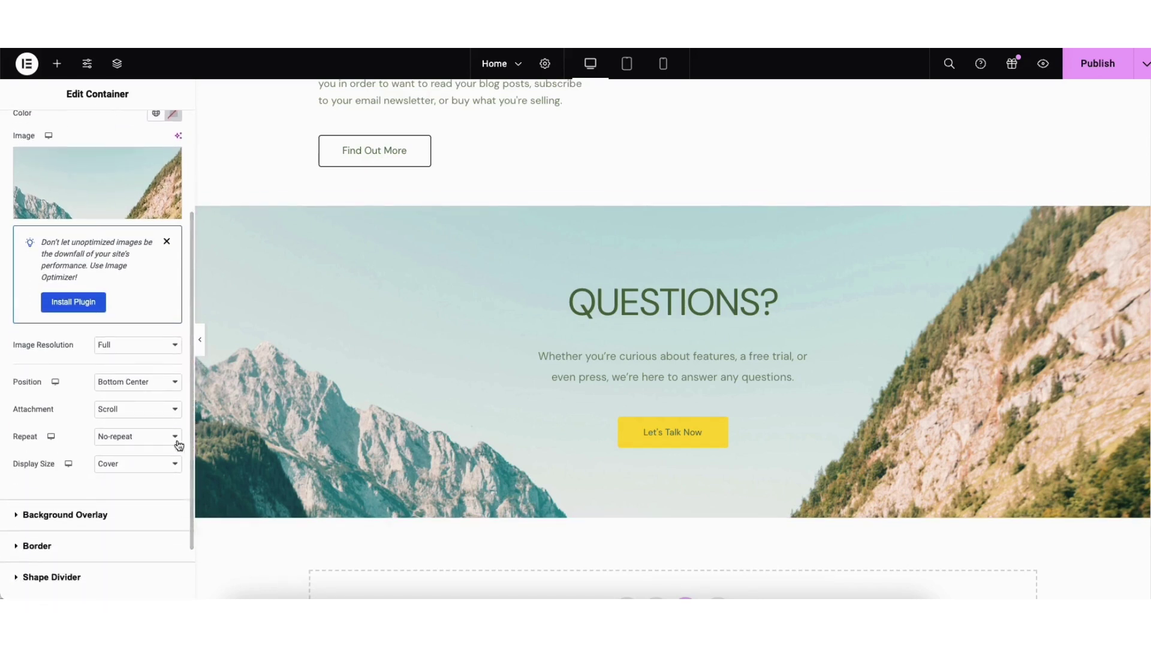
click(72, 515)
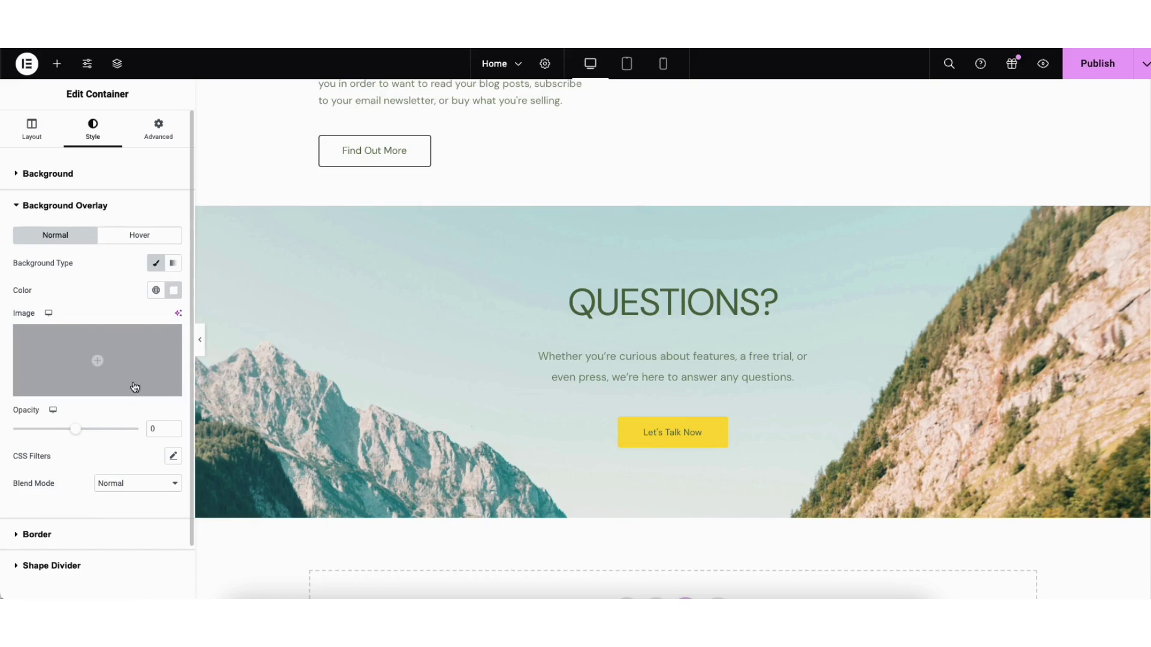
click(174, 290)
click(143, 373)
drag(143, 373, 252, 346)
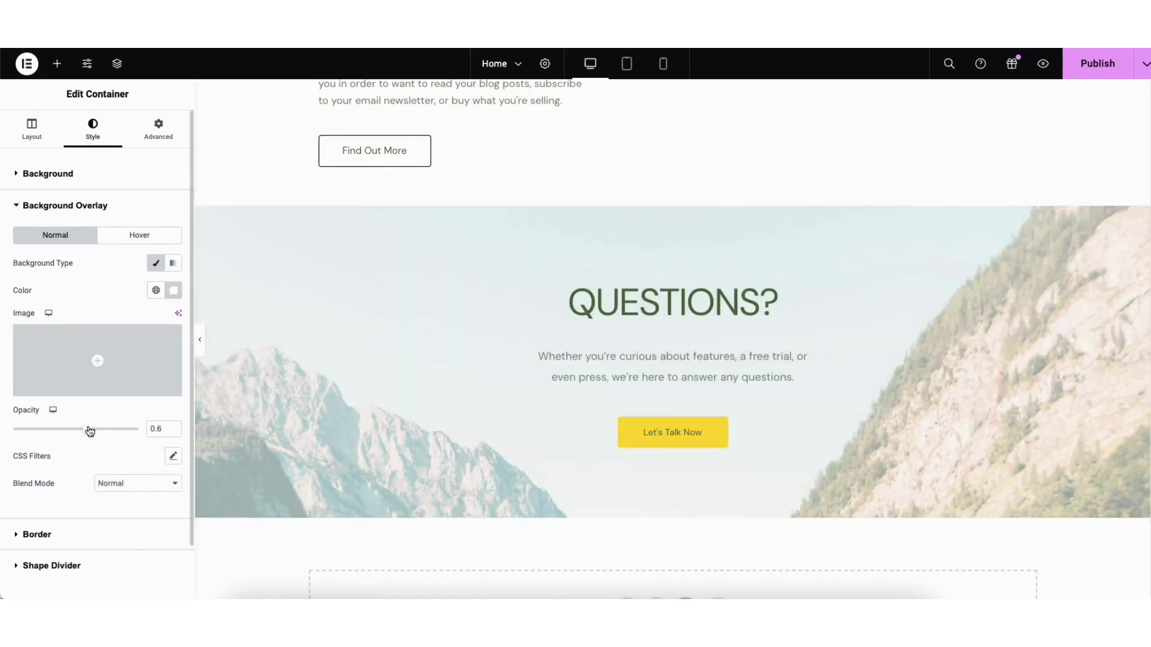
drag(89, 431, 5, 437)
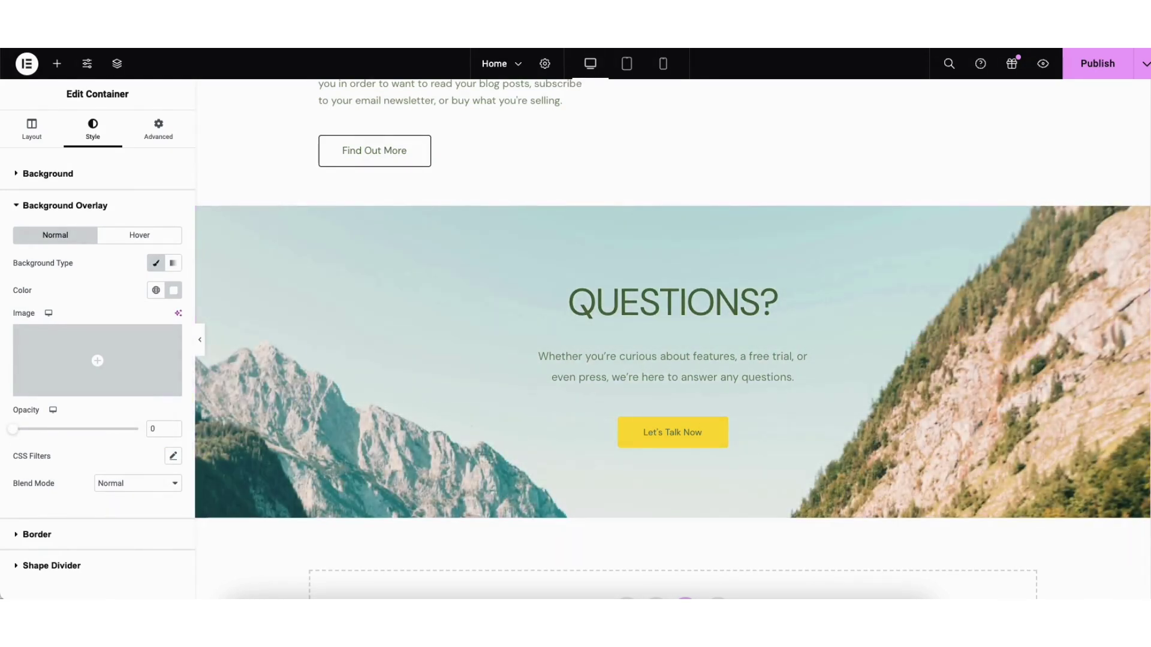
- Give the About Us container a classic background with the color #FFFFFF
scroll(1141, 390, up, 8)
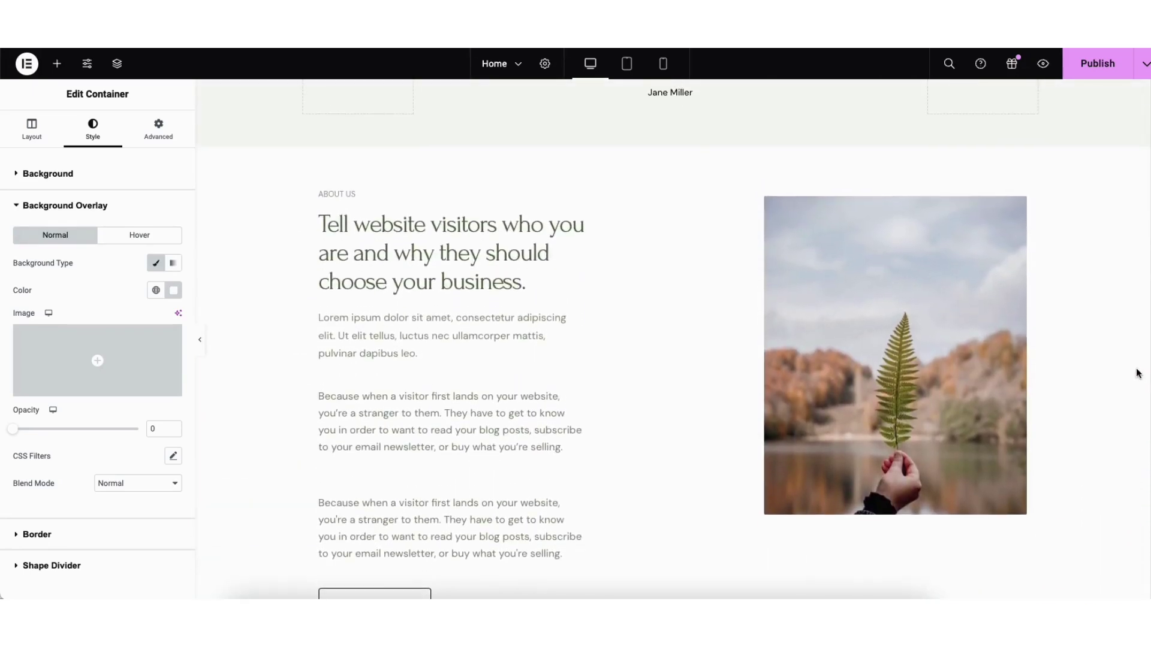
right_click(242, 180)
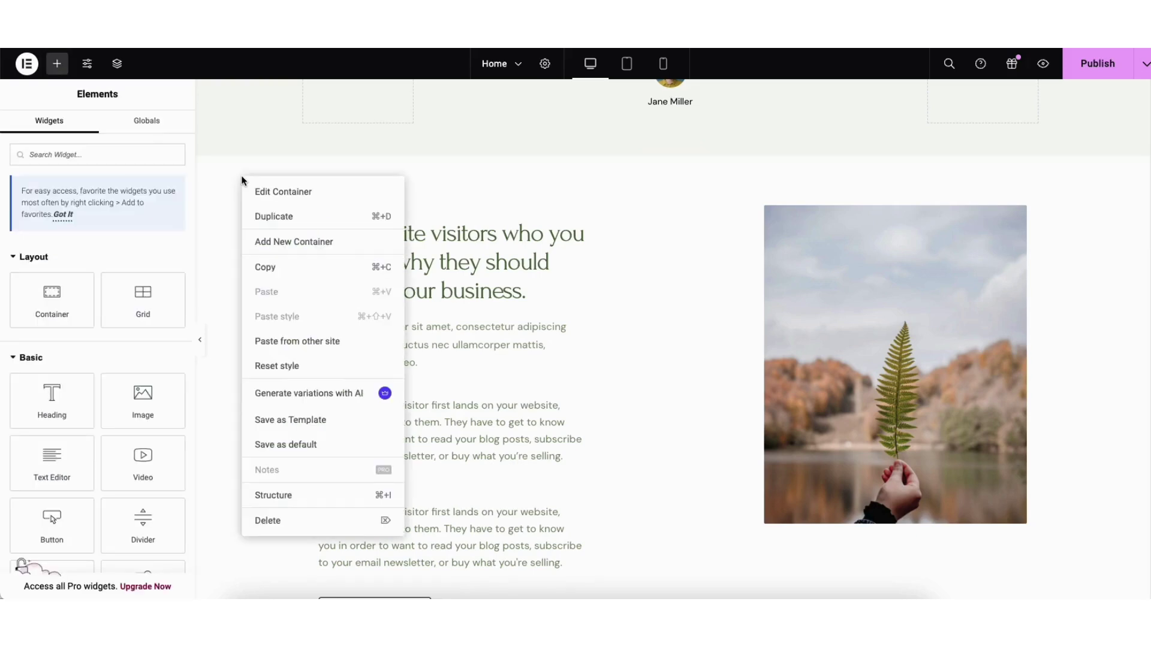
click(280, 193)
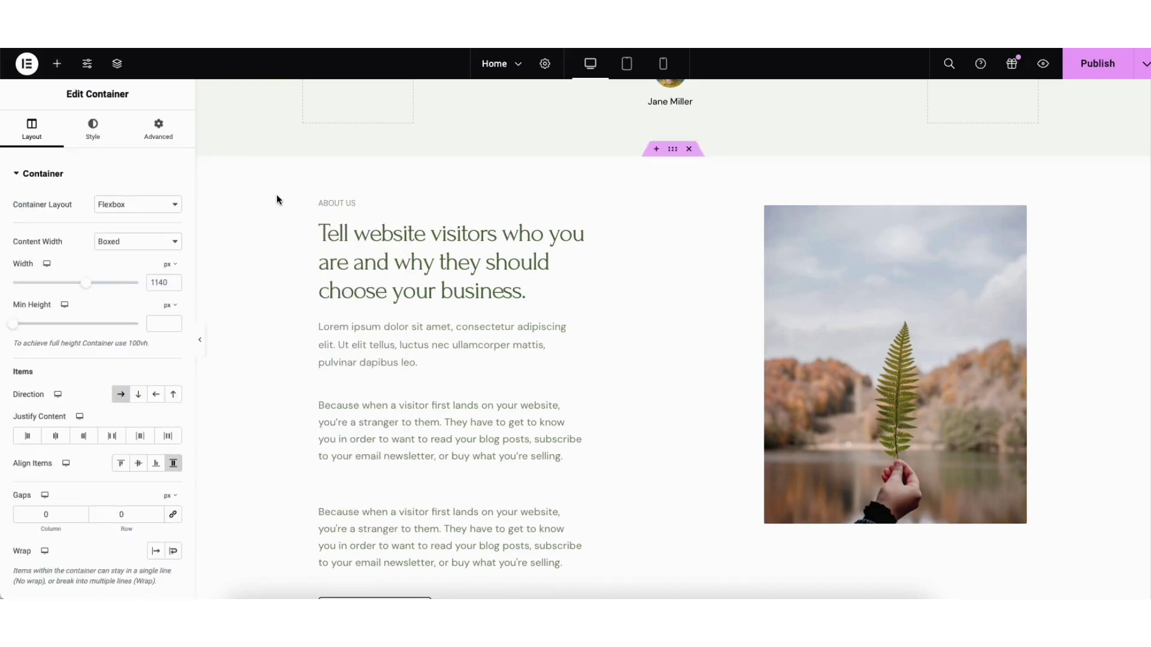
click(94, 138)
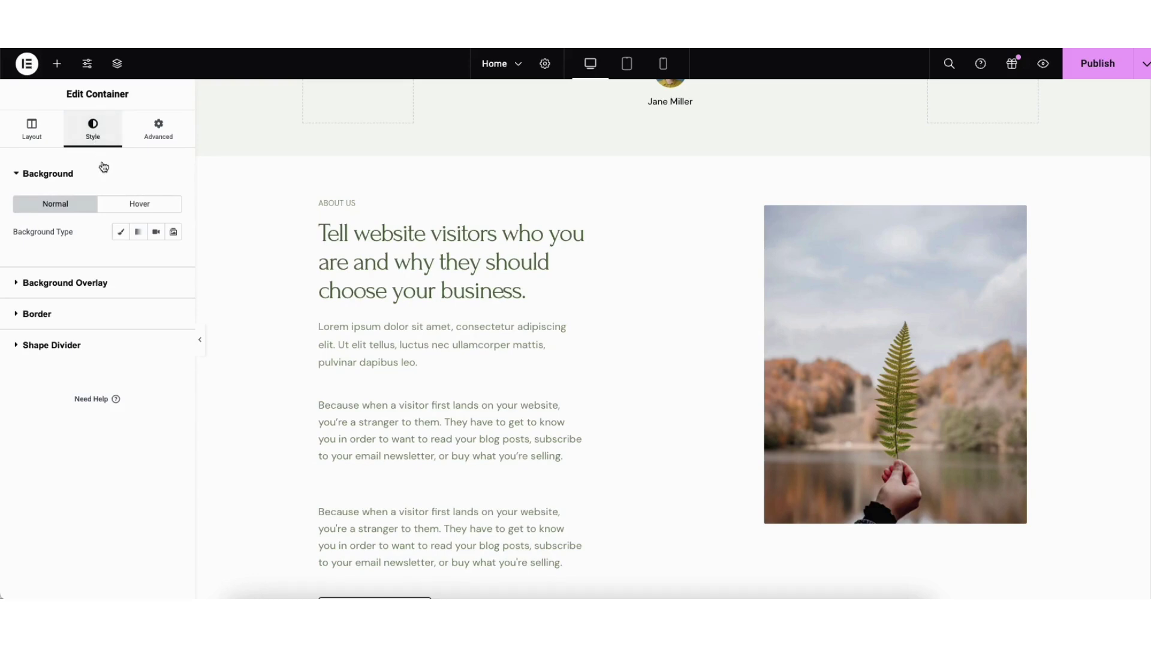
click(121, 235)
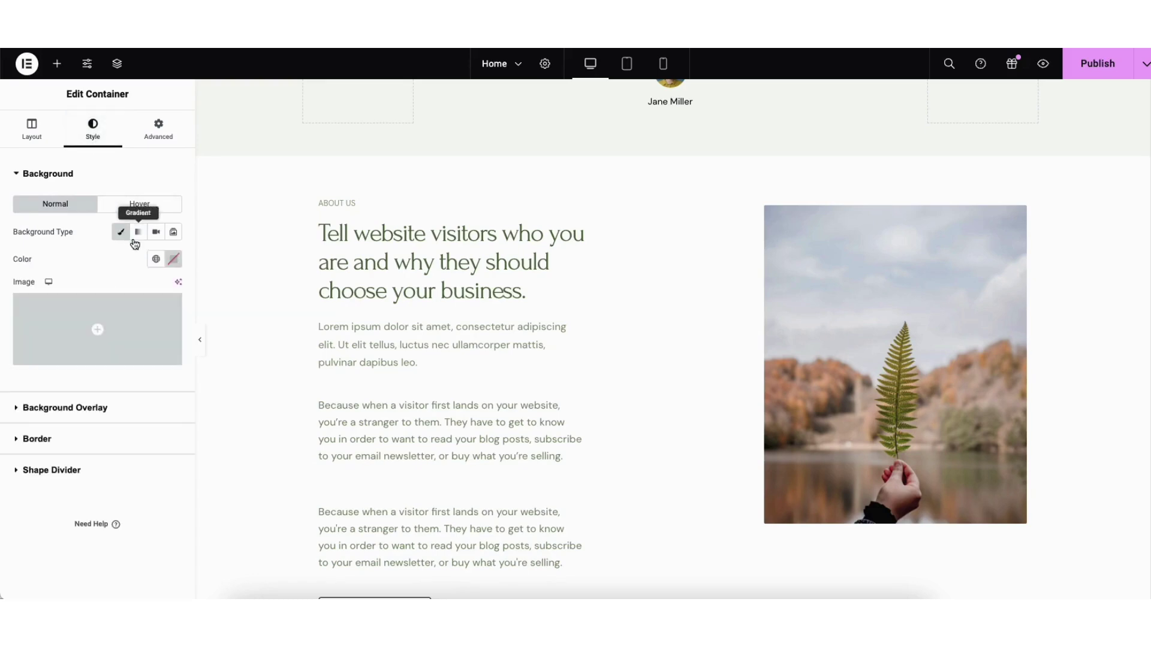
click(174, 259)
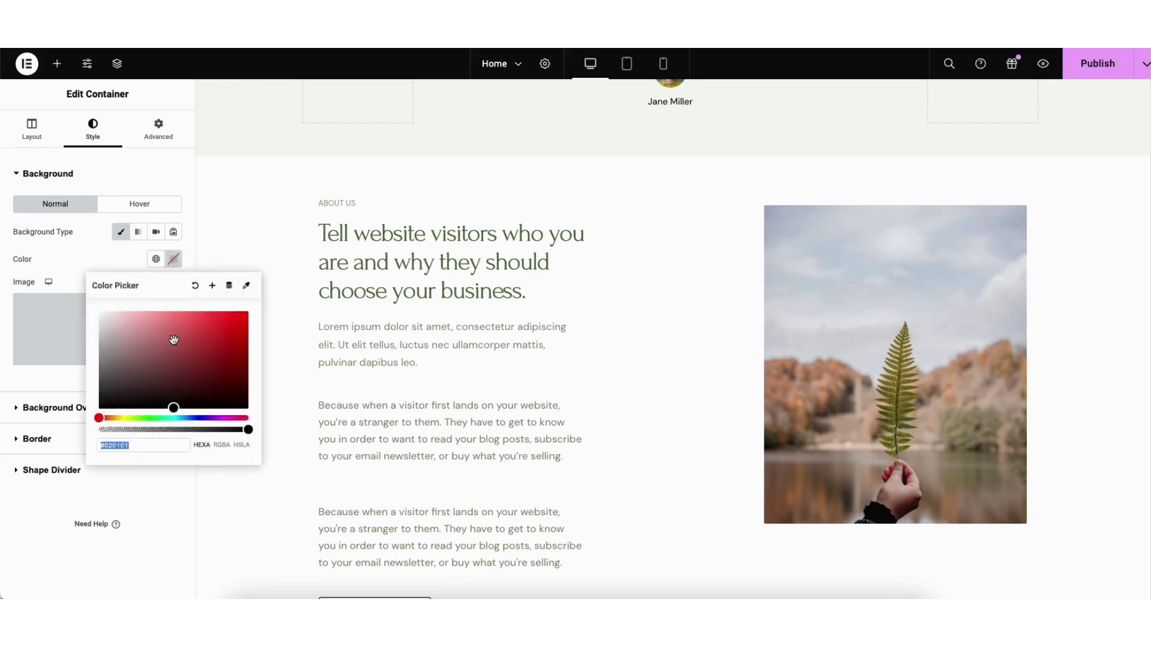
drag(175, 367, 71, 310)
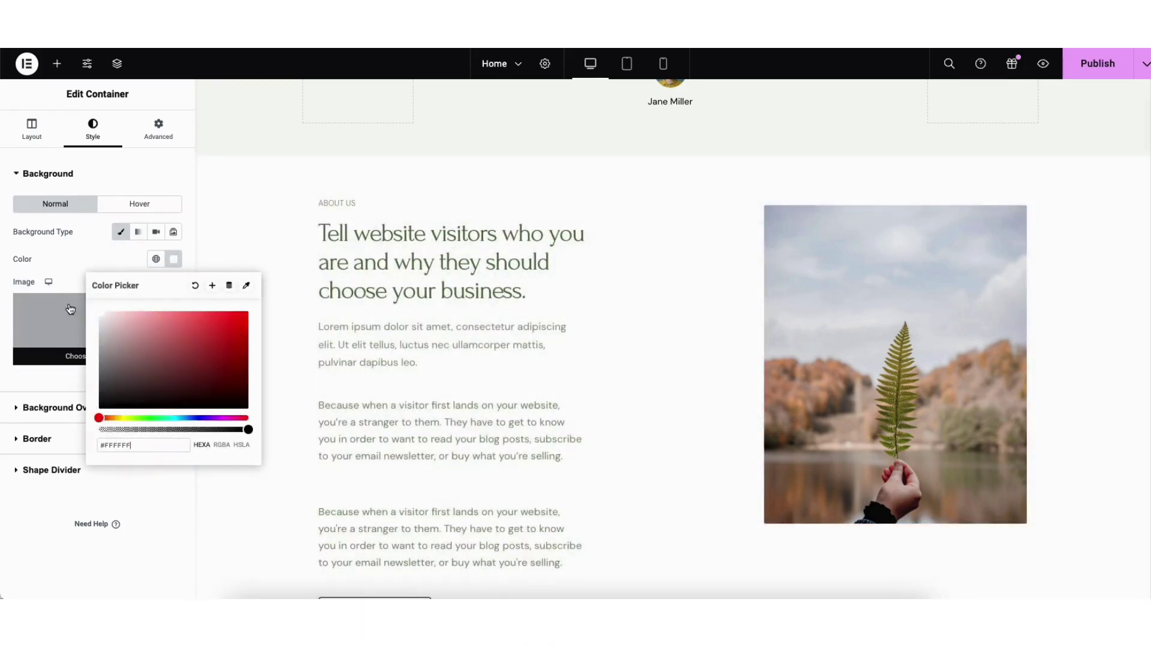
click(77, 265)
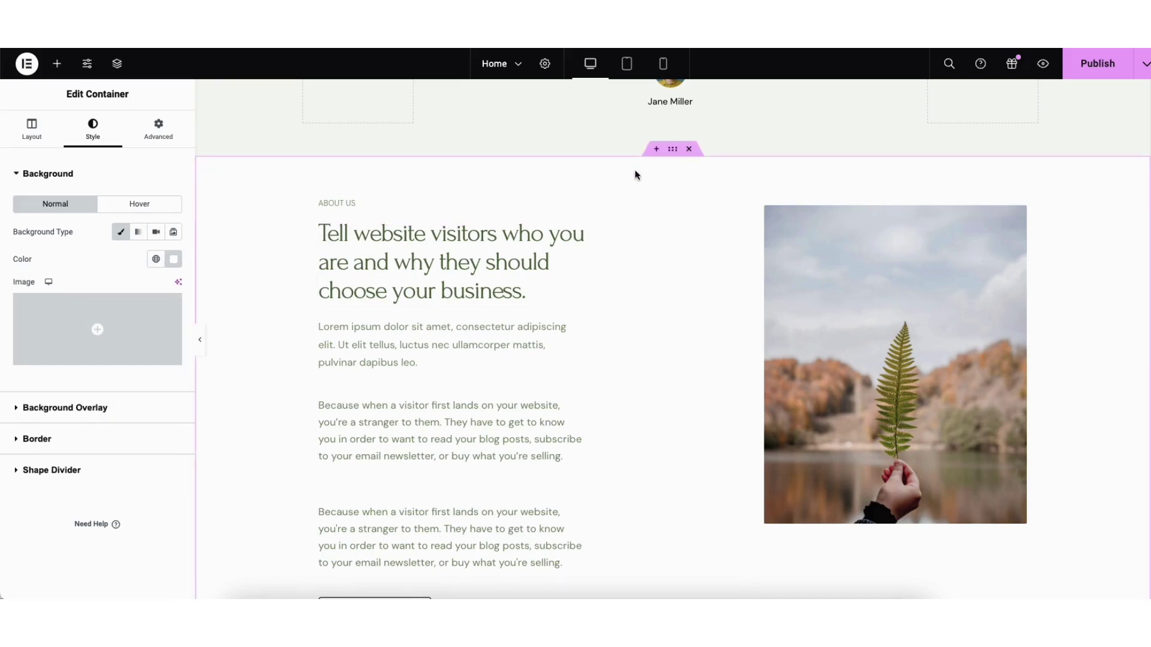
- Insert a Flexbox container with two equal columns above the About Us section and place a Heading widget in its first column
click(657, 150)
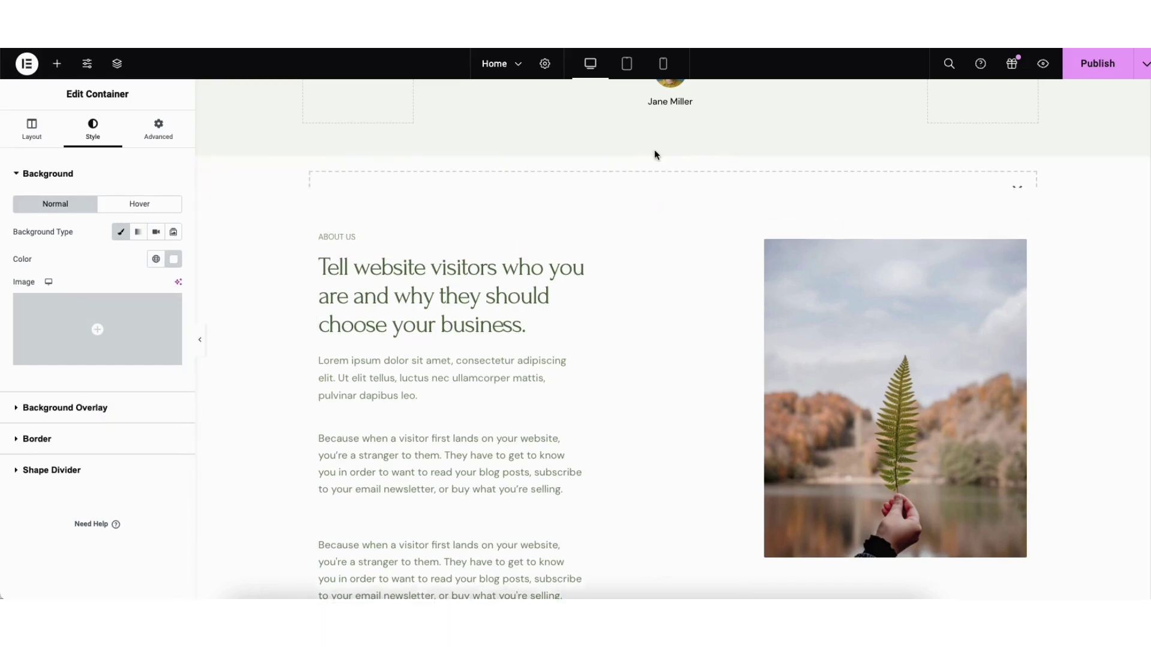
click(628, 217)
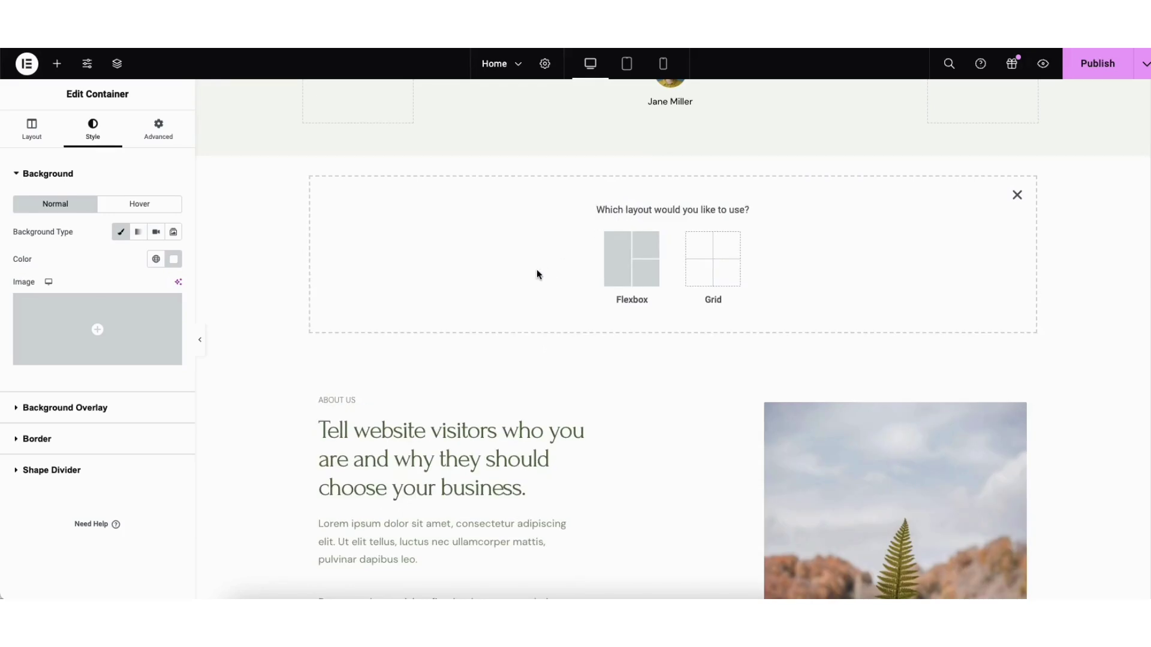
click(622, 264)
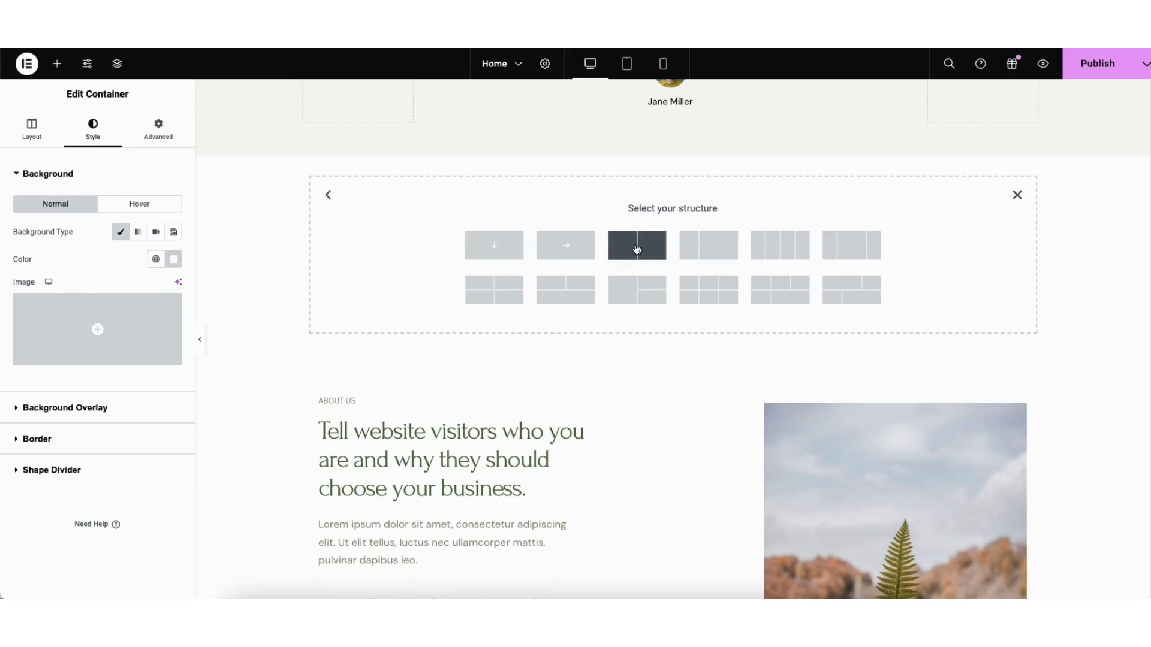
click(636, 250)
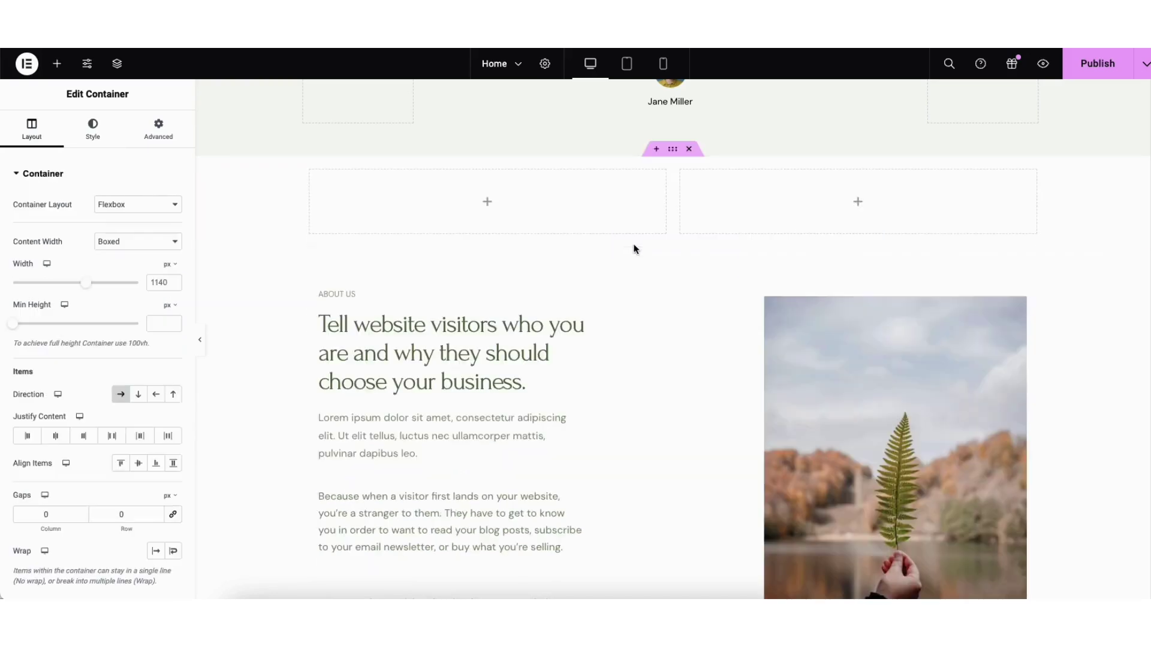
click(57, 64)
drag(52, 397, 508, 213)
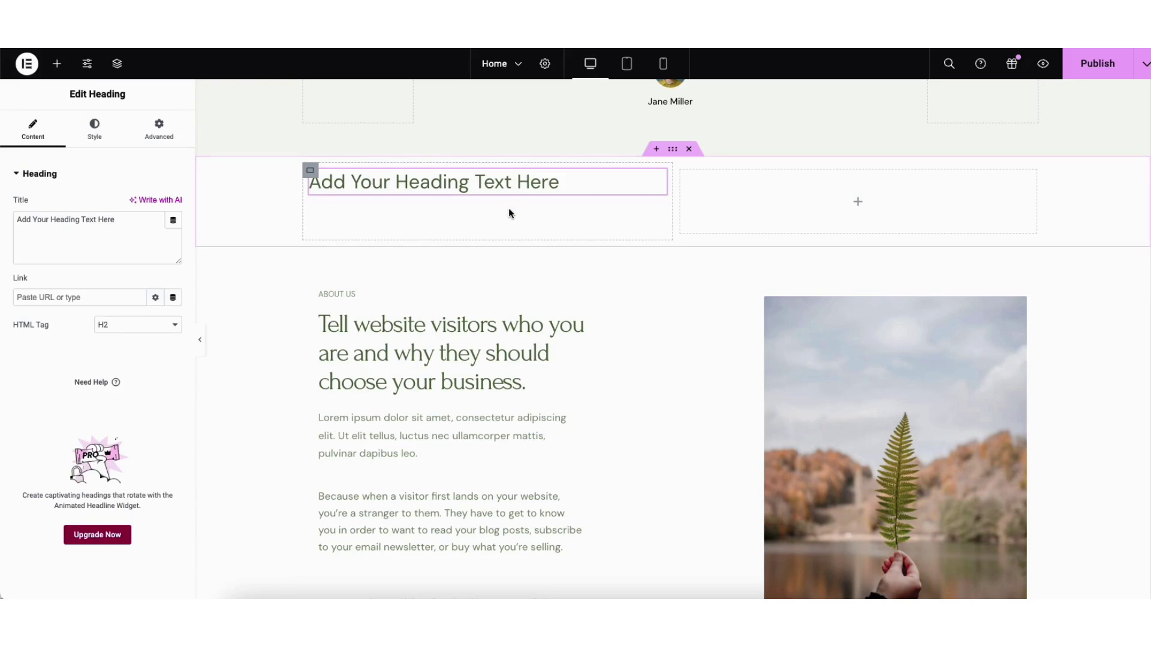
- Delete the two-column container with the placeholder heading above the About Us section
click(673, 151)
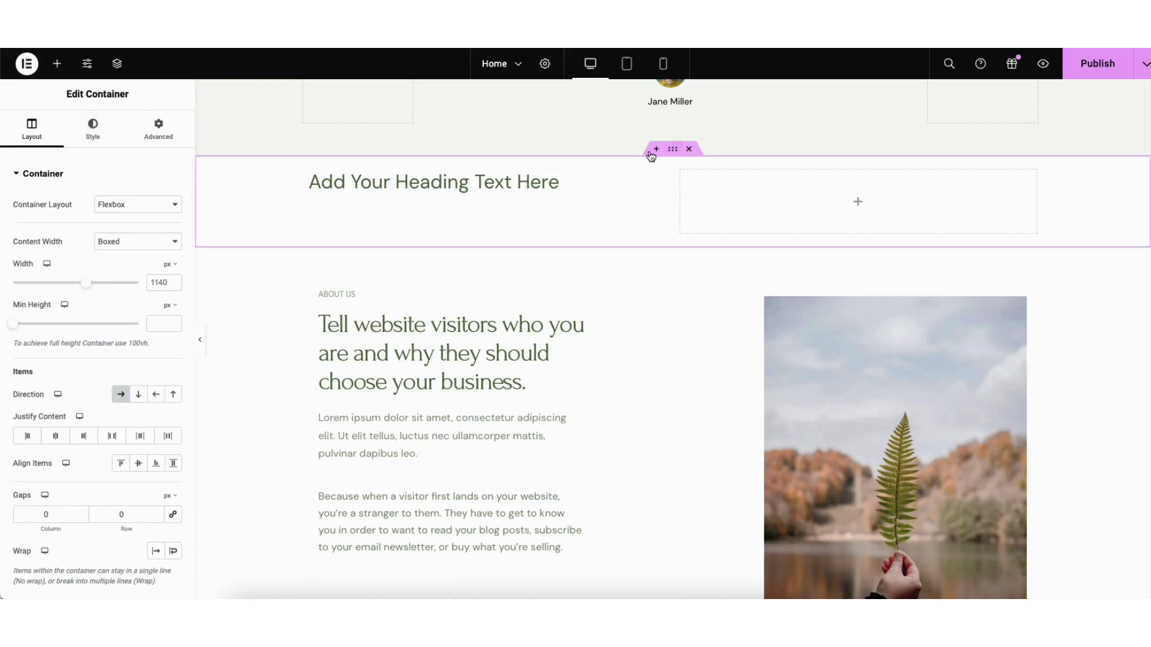
click(690, 150)
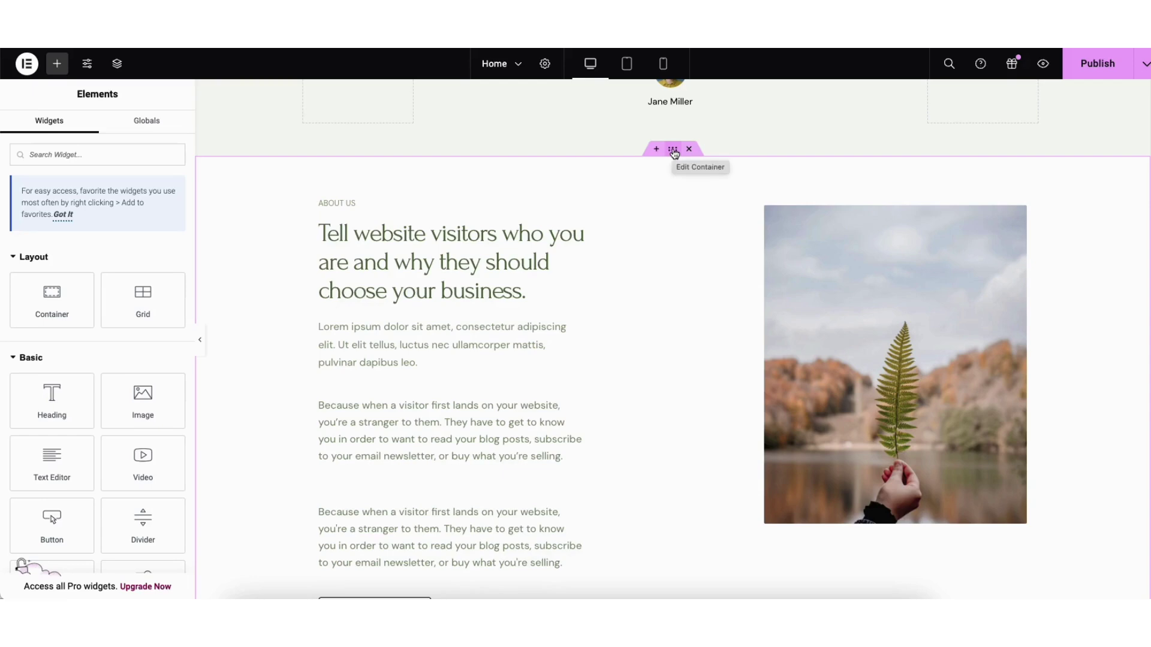
drag(673, 153, 628, 172)
- Import the Starter Templates block with three plant-image cards, Feature One to Feature Three, below the QUESTIONS? section
scroll(1142, 377, down, 7)
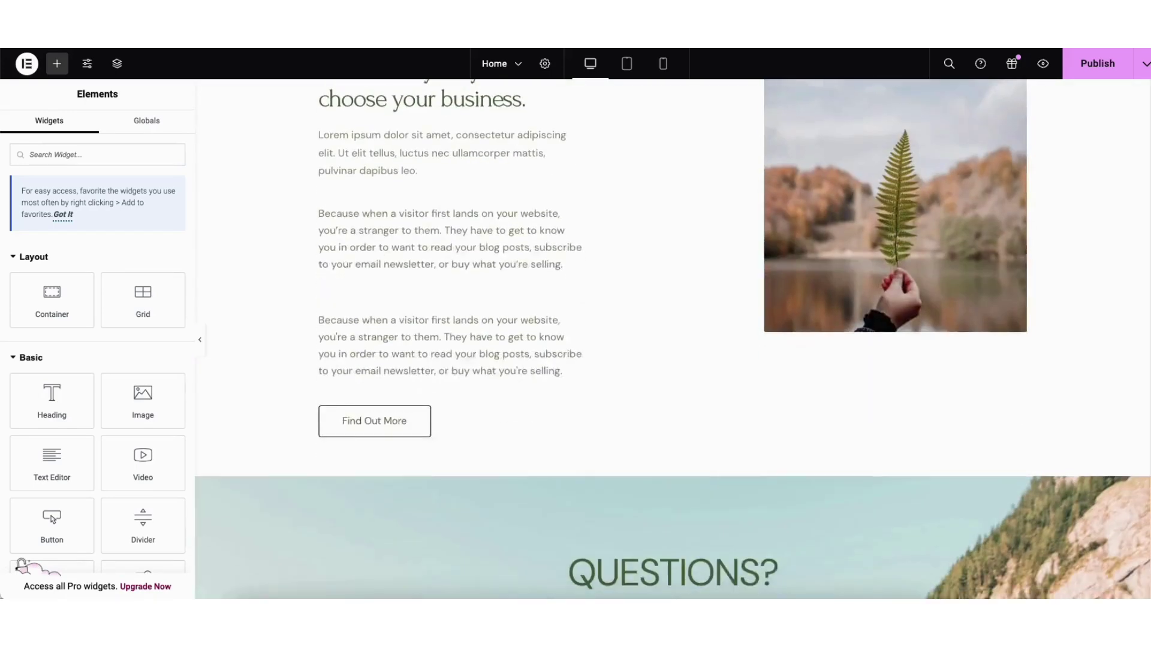
scroll(1142, 377, down, 4)
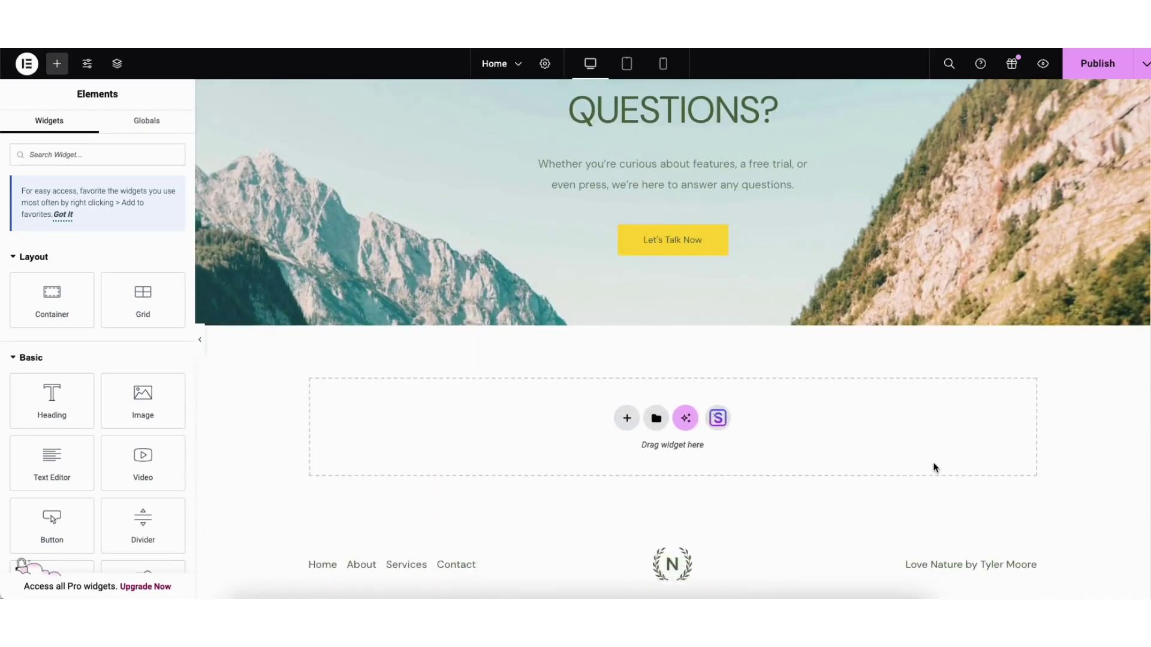
click(719, 423)
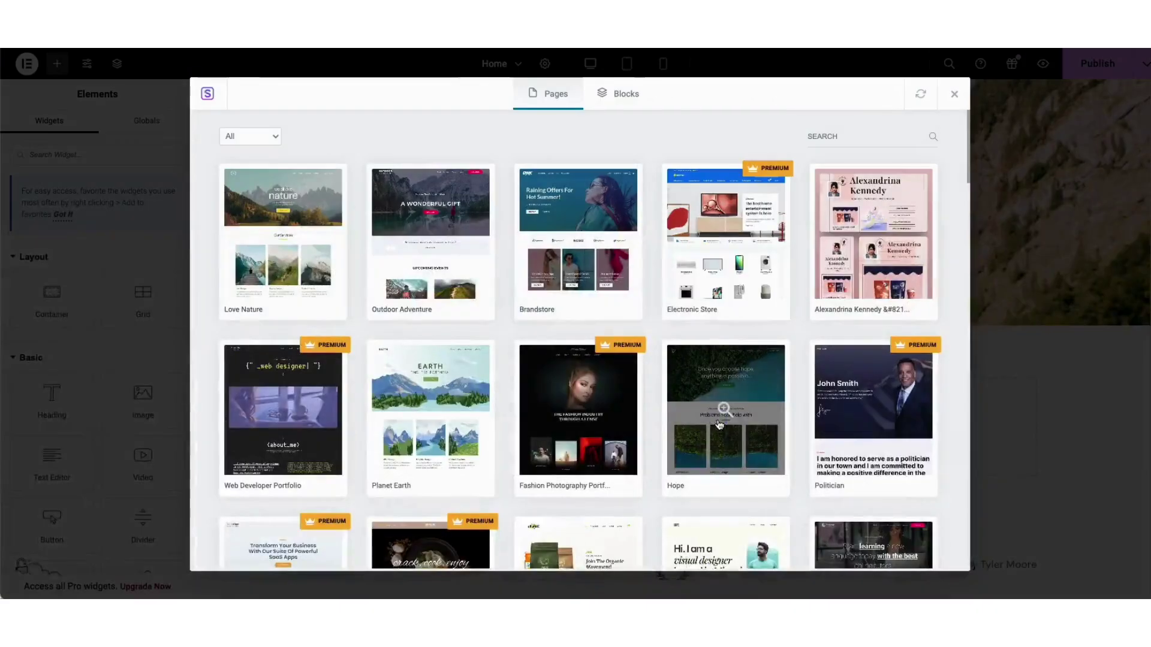
click(623, 95)
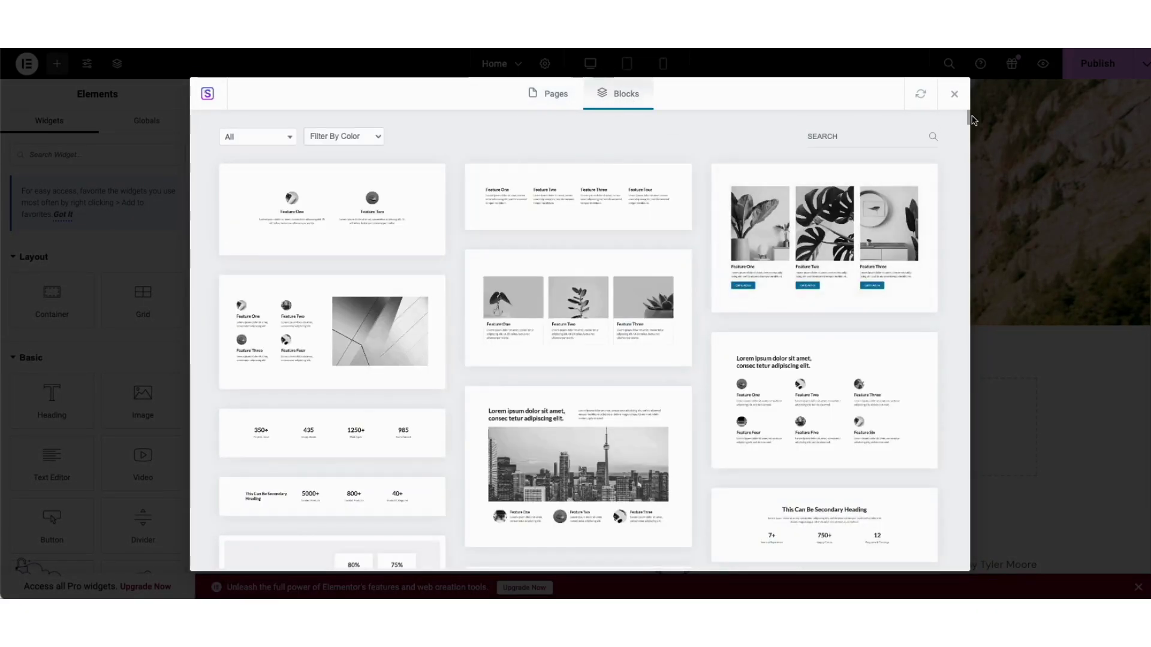
mouse_move(970, 118)
mouse_down()
mouse_move(966, 192)
mouse_move(962, 117)
mouse_up()
click(270, 137)
drag(290, 180, 293, 277)
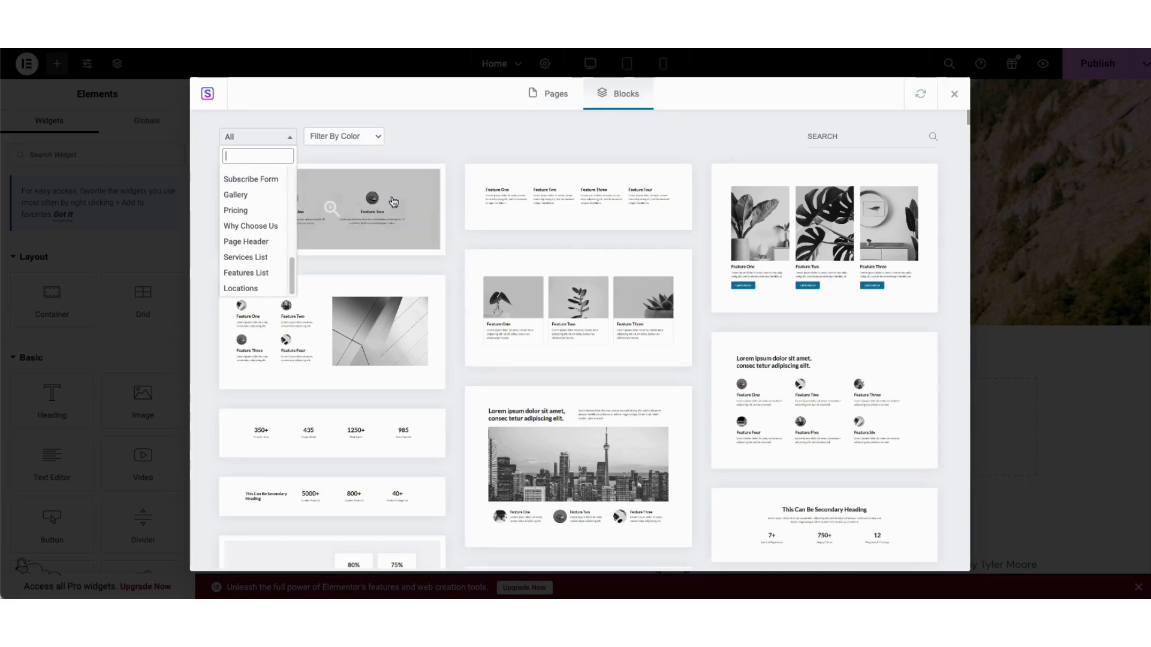
click(476, 133)
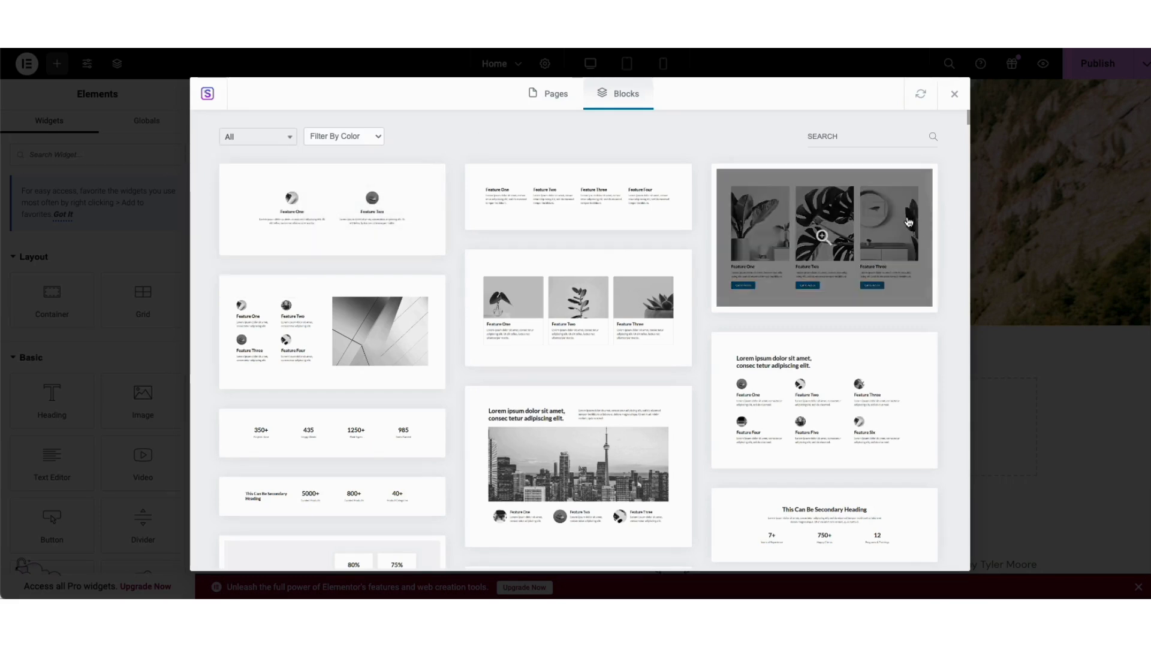
click(556, 298)
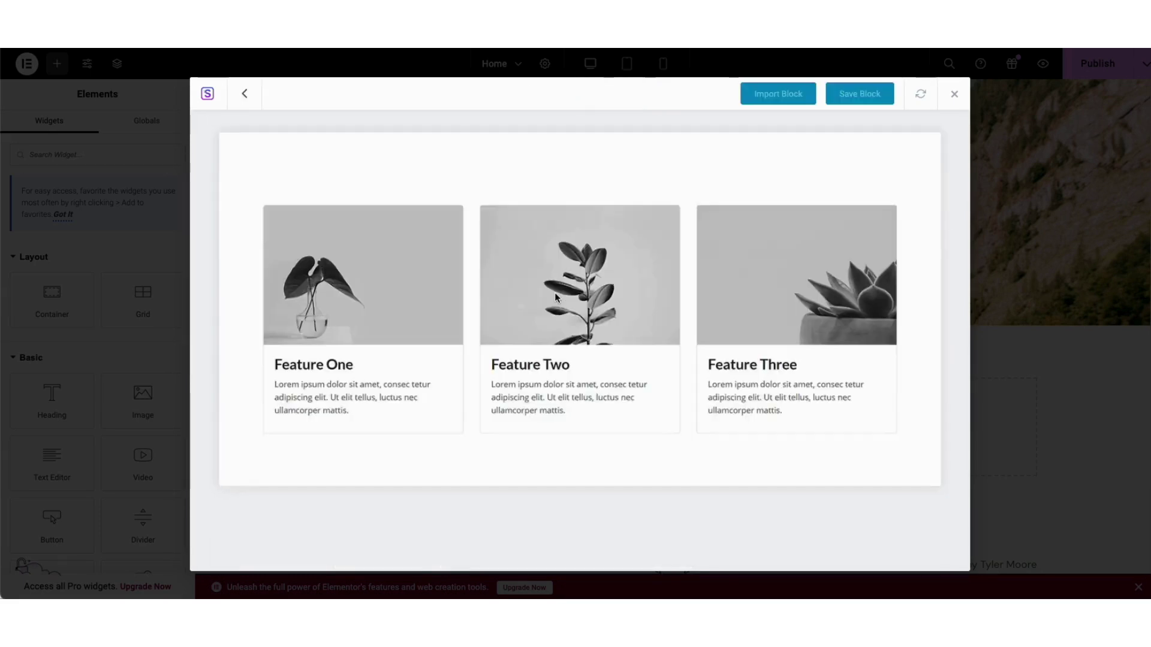
click(774, 102)
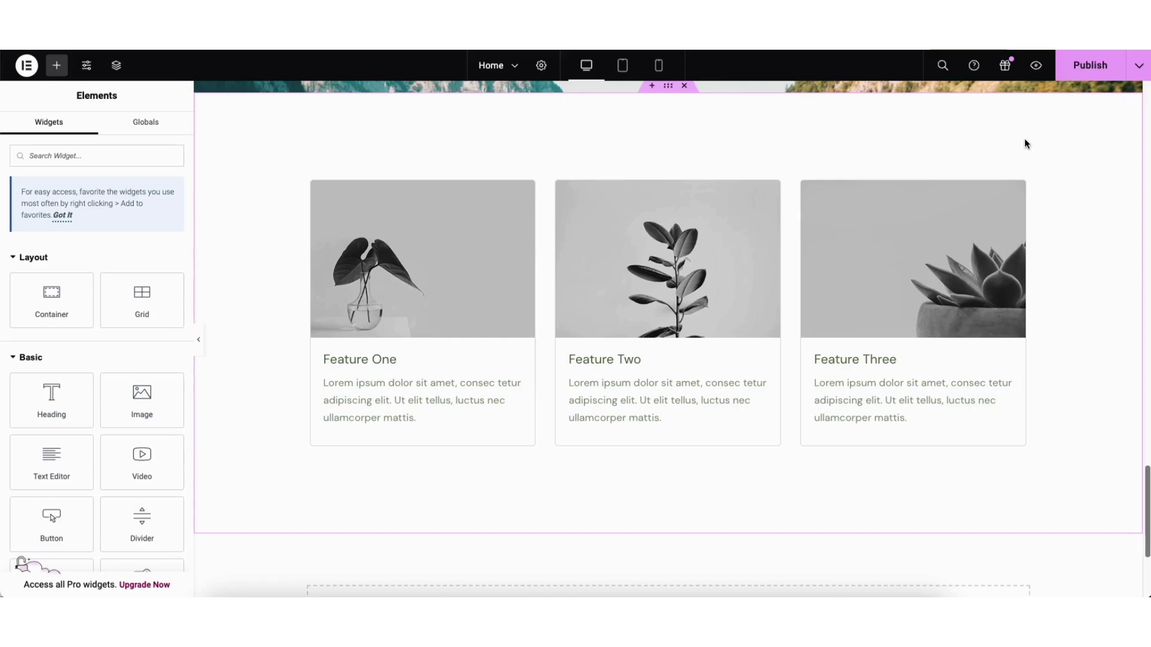
- Save the home page as a draft, and preview the site's Contact page down to its message form
click(1137, 77)
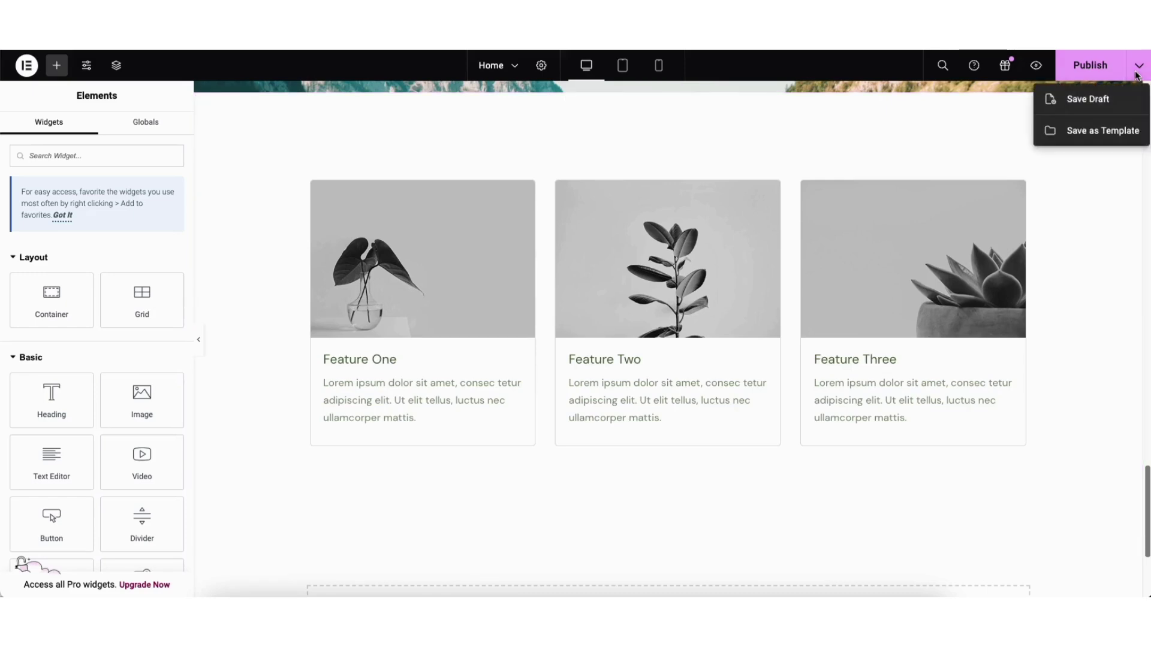
click(1102, 105)
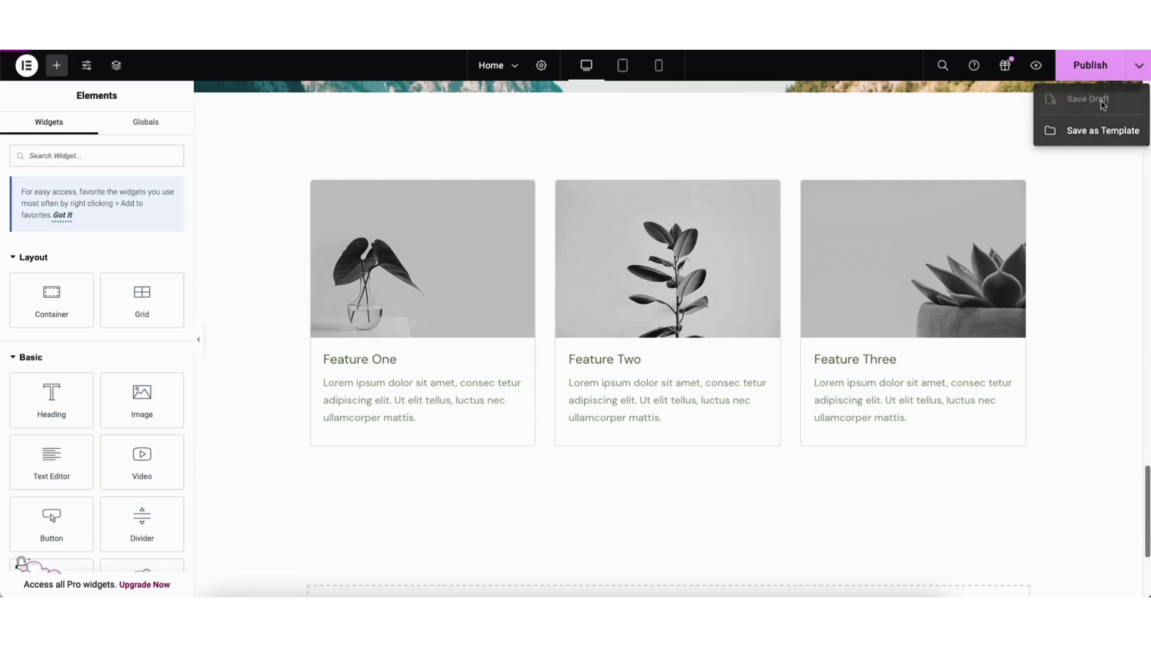
click(1037, 68)
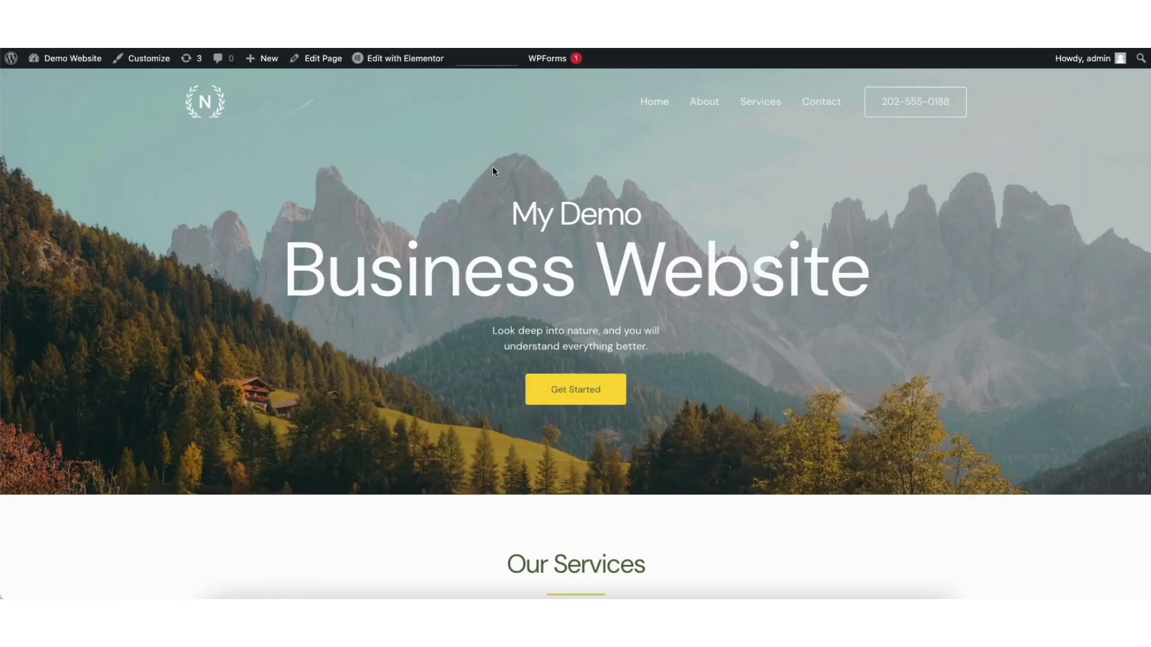
click(821, 107)
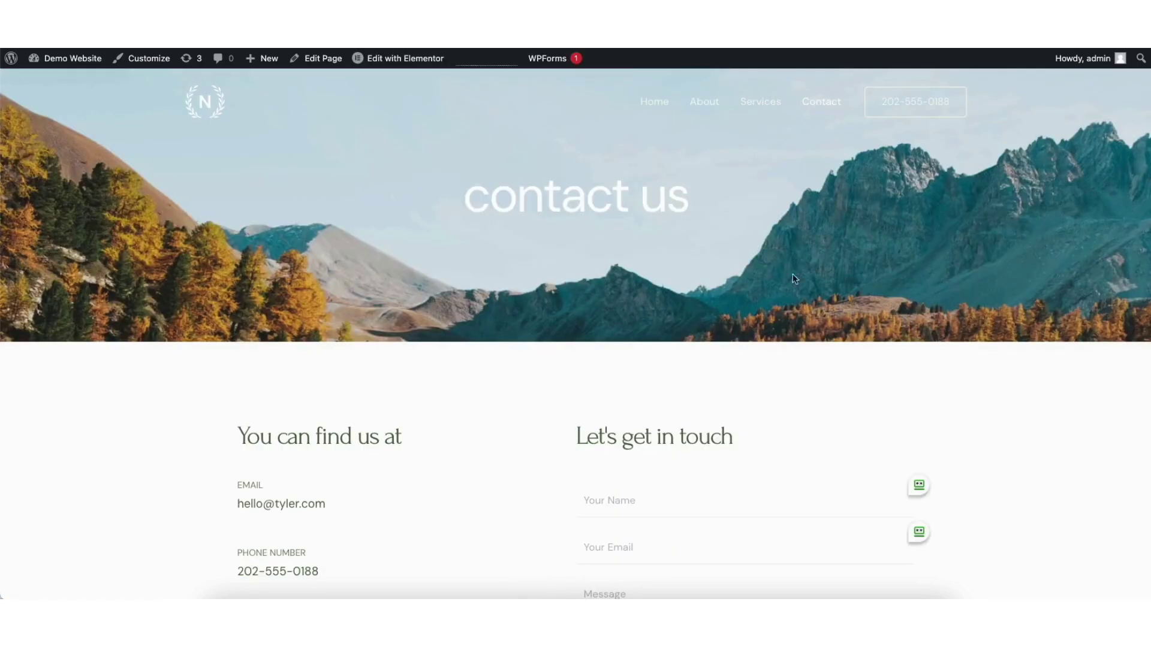
scroll(630, 406, down, 3)
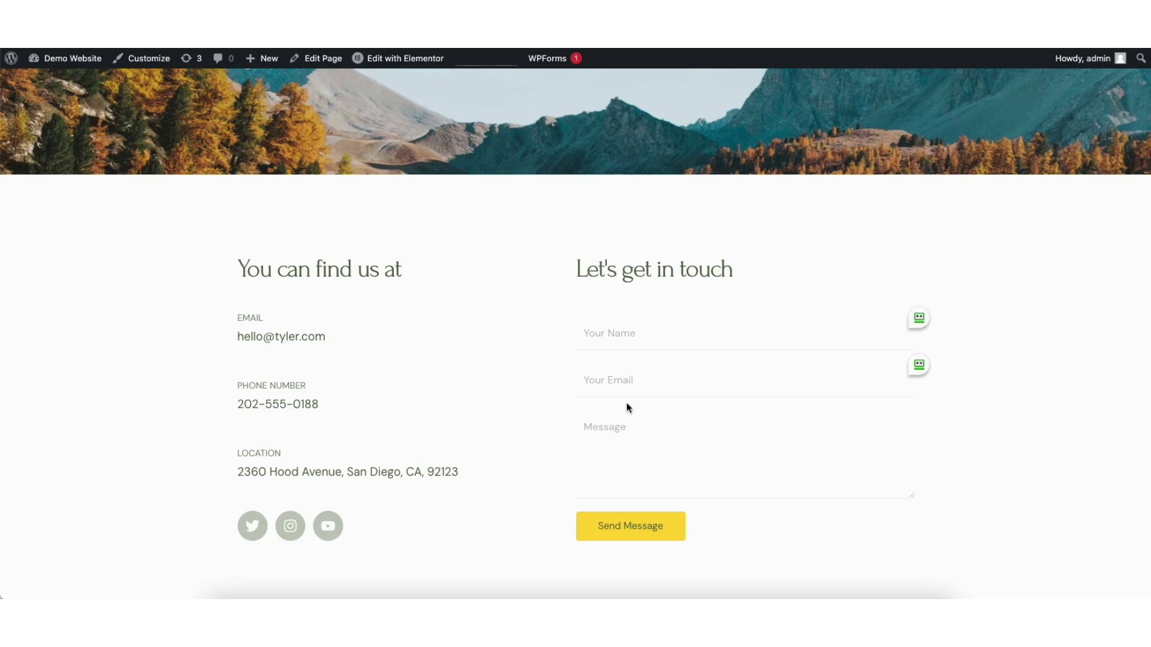
- Go to WPForms in the WordPress dashboard and open the Contact Form for editing
mouse_move(69, 62)
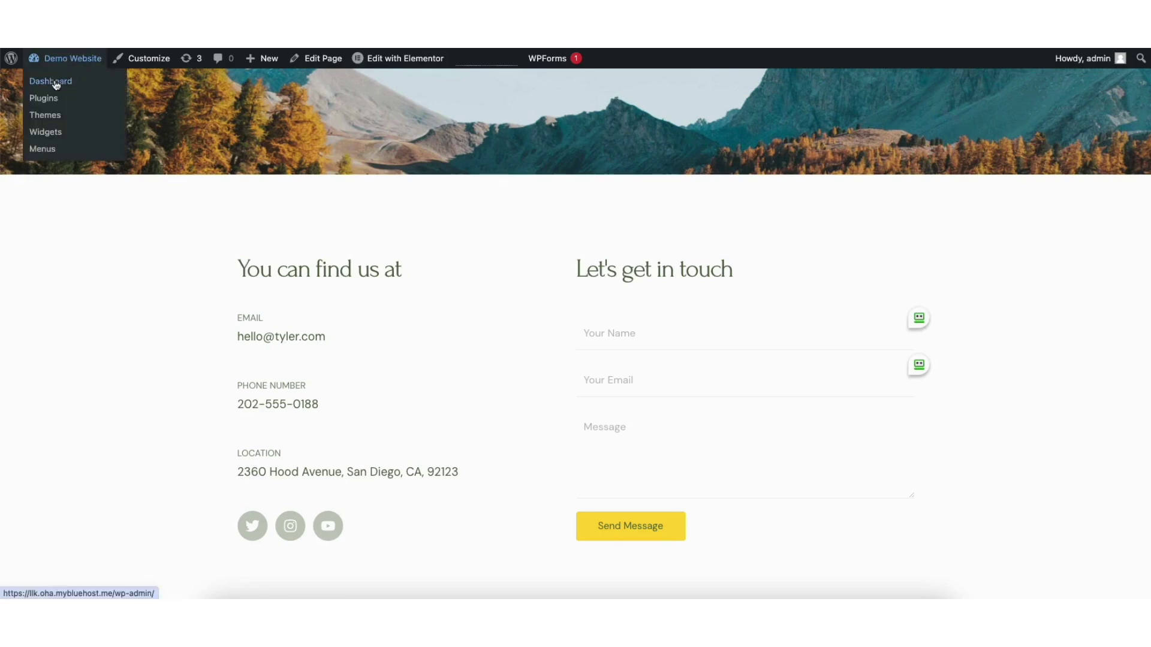
click(55, 85)
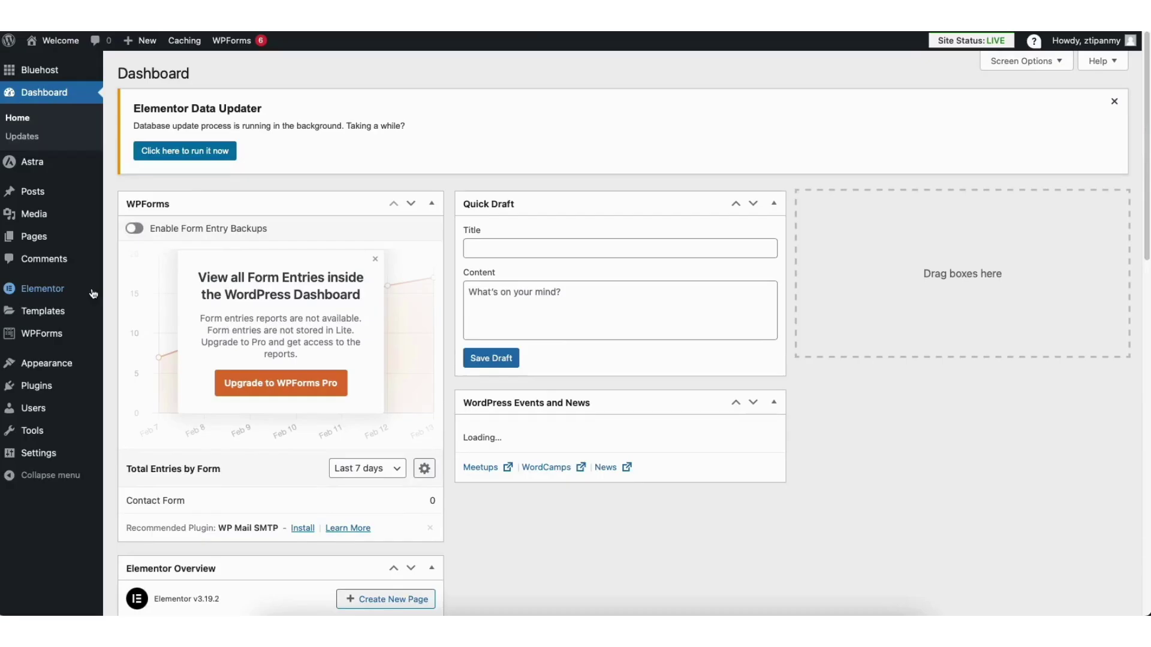
mouse_move(29, 339)
click(29, 337)
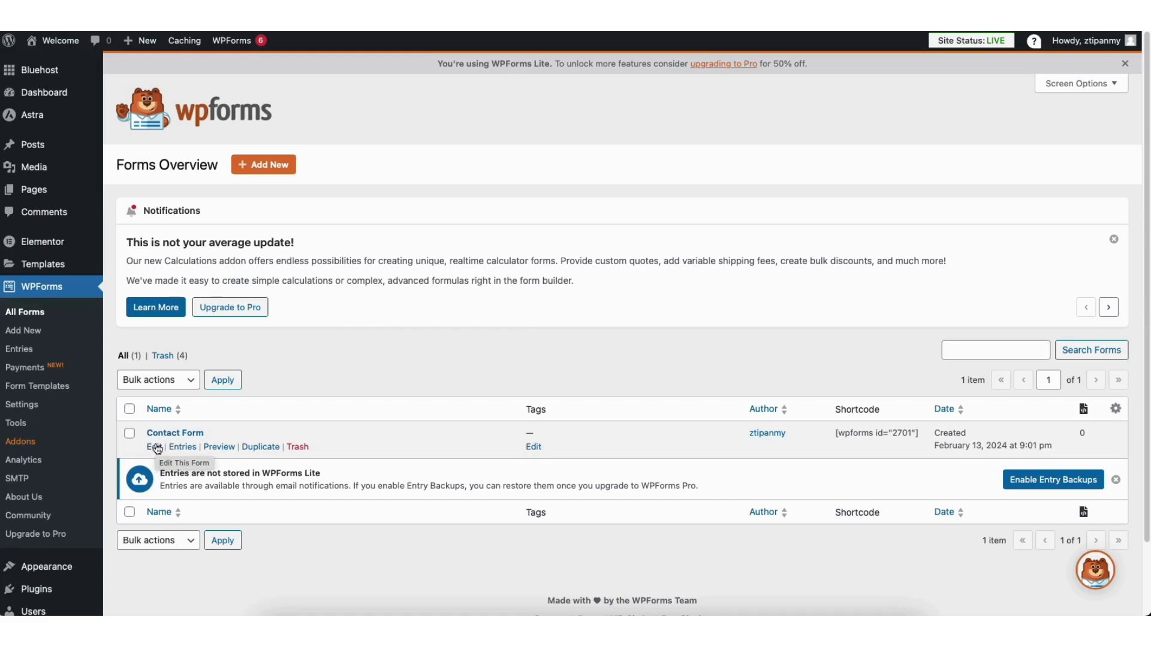
click(156, 447)
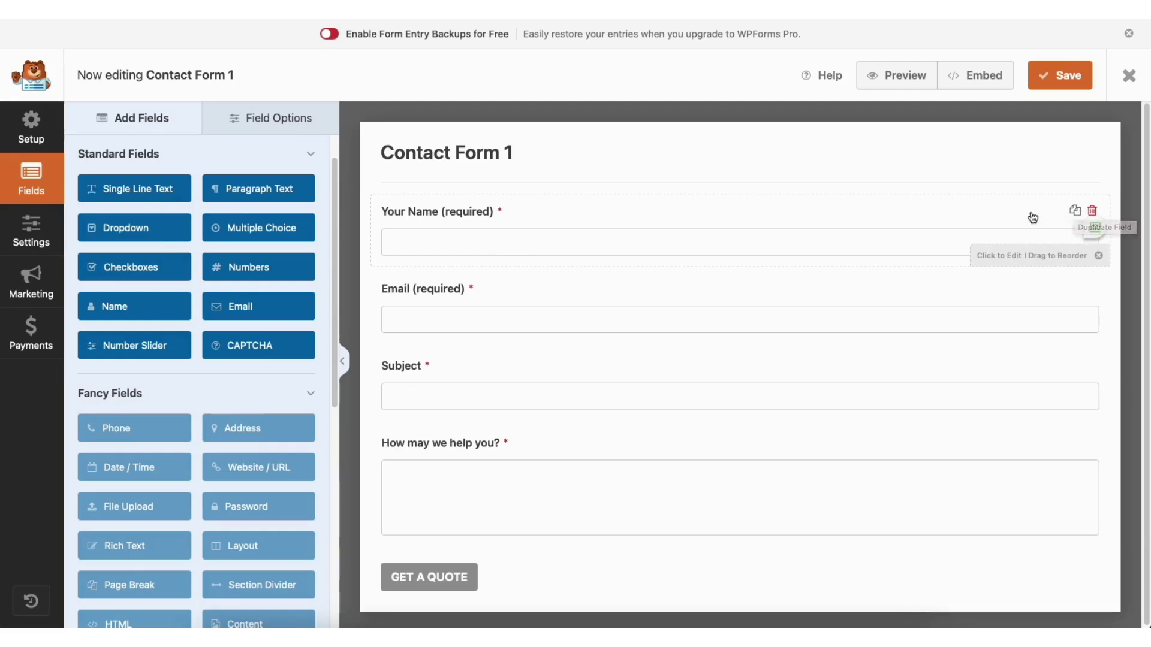
- Add a Single Line Text field between the Your Name and Email fields of the contact form
mouse_move(429, 214)
mouse_down()
mouse_move(433, 303)
mouse_move(420, 214)
mouse_up()
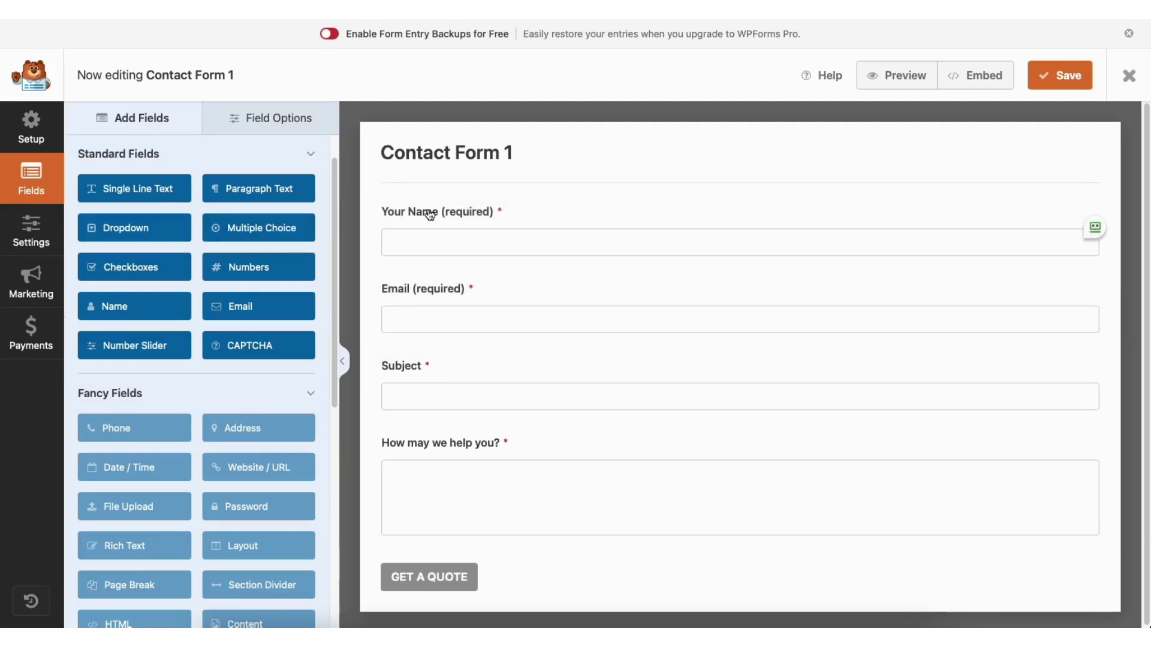
drag(147, 189, 448, 288)
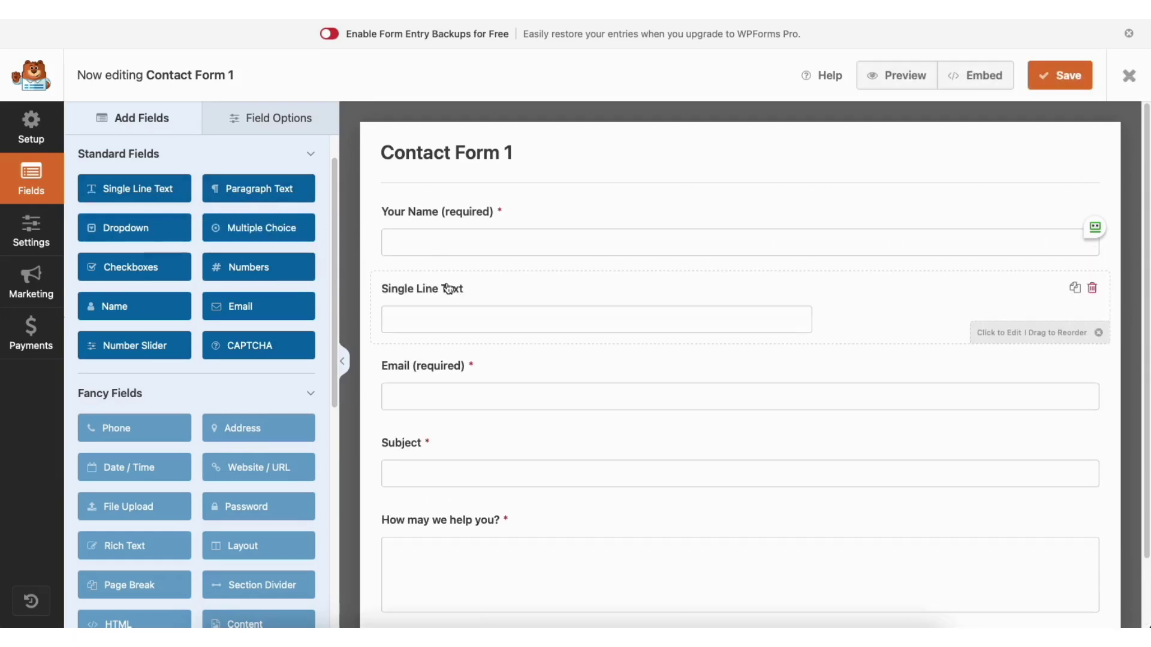
- Examine the Your Name field's general and advanced options, including its label, field size and Required setting, switched off and on again
click(267, 118)
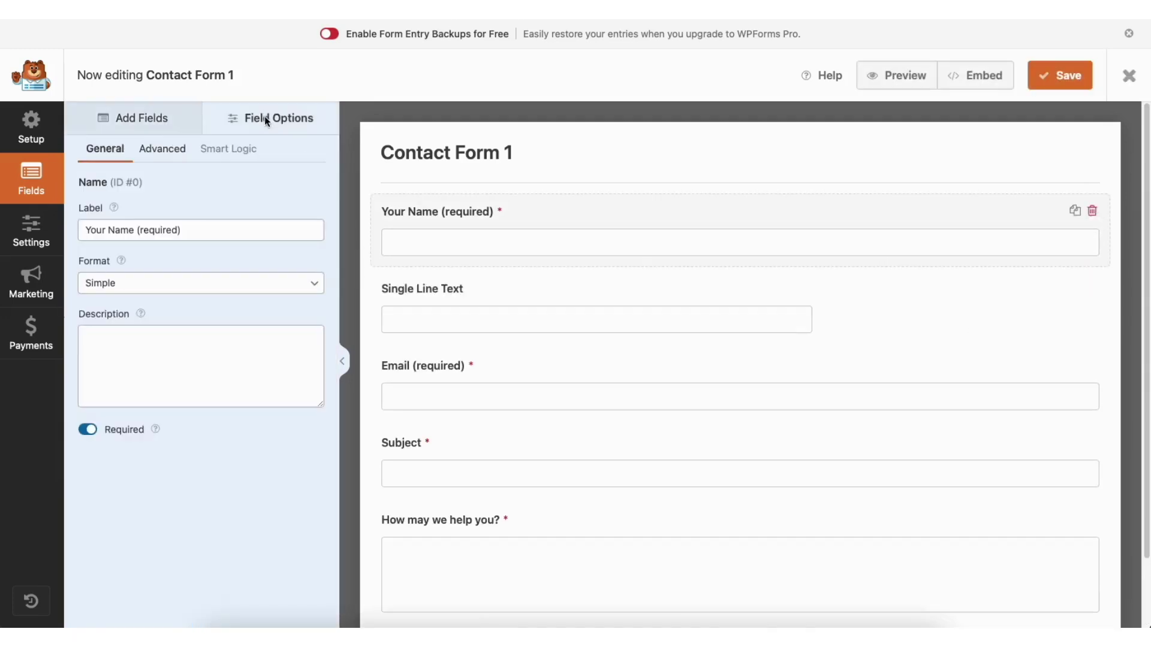
click(175, 230)
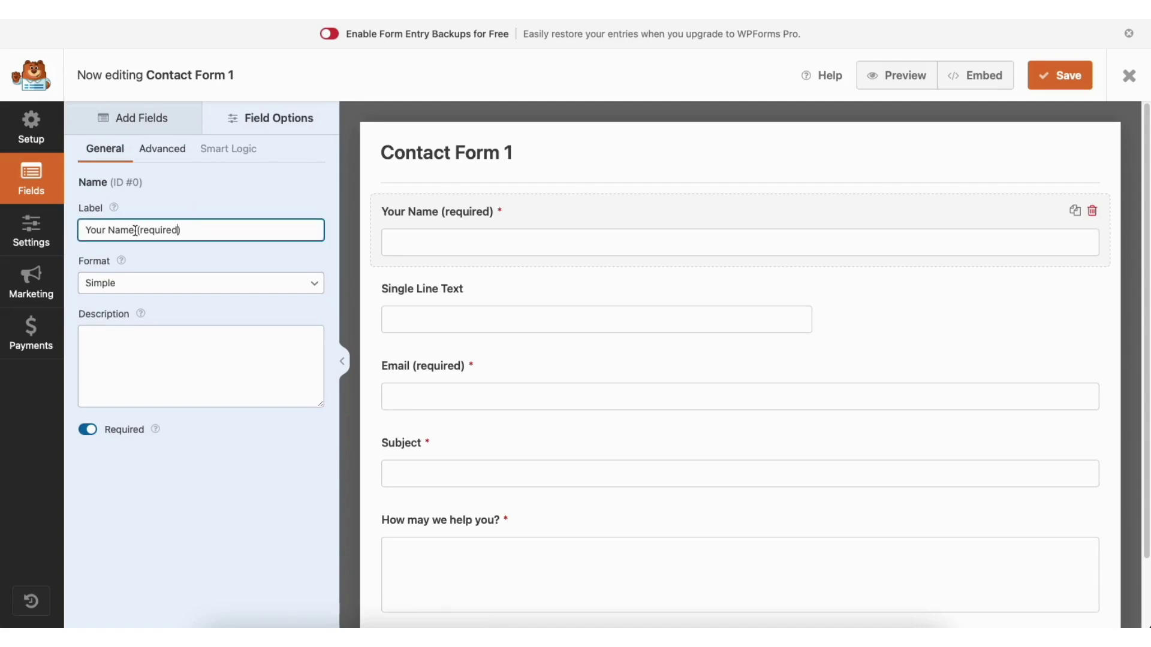
click(88, 430)
click(89, 430)
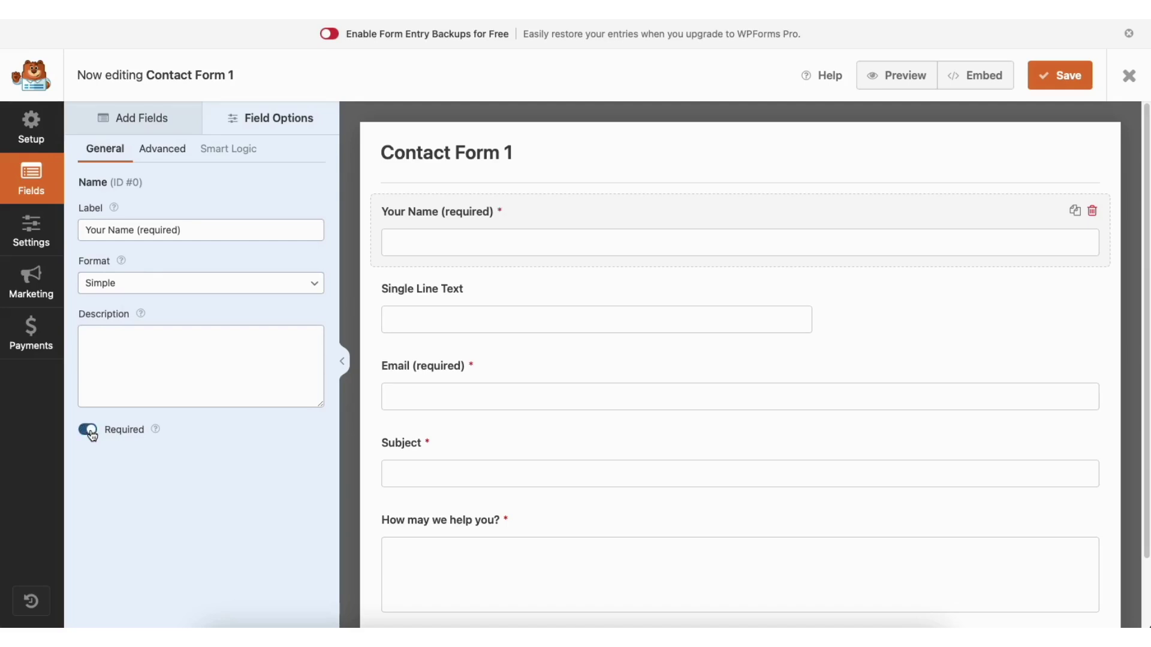
click(177, 151)
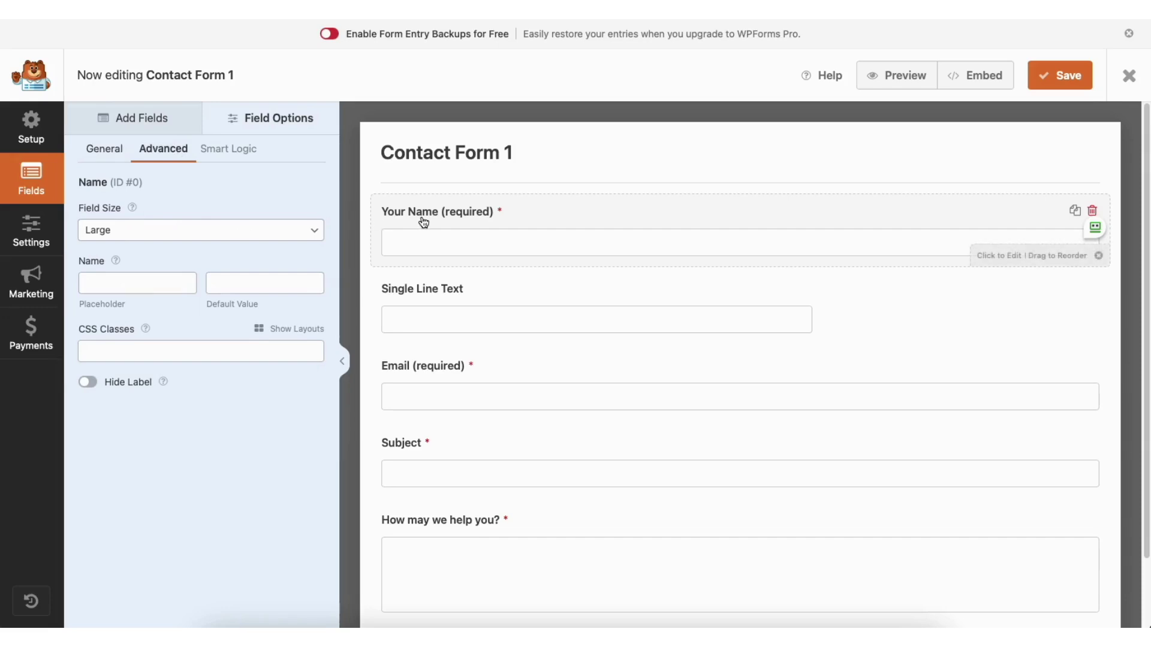
click(161, 232)
click(157, 226)
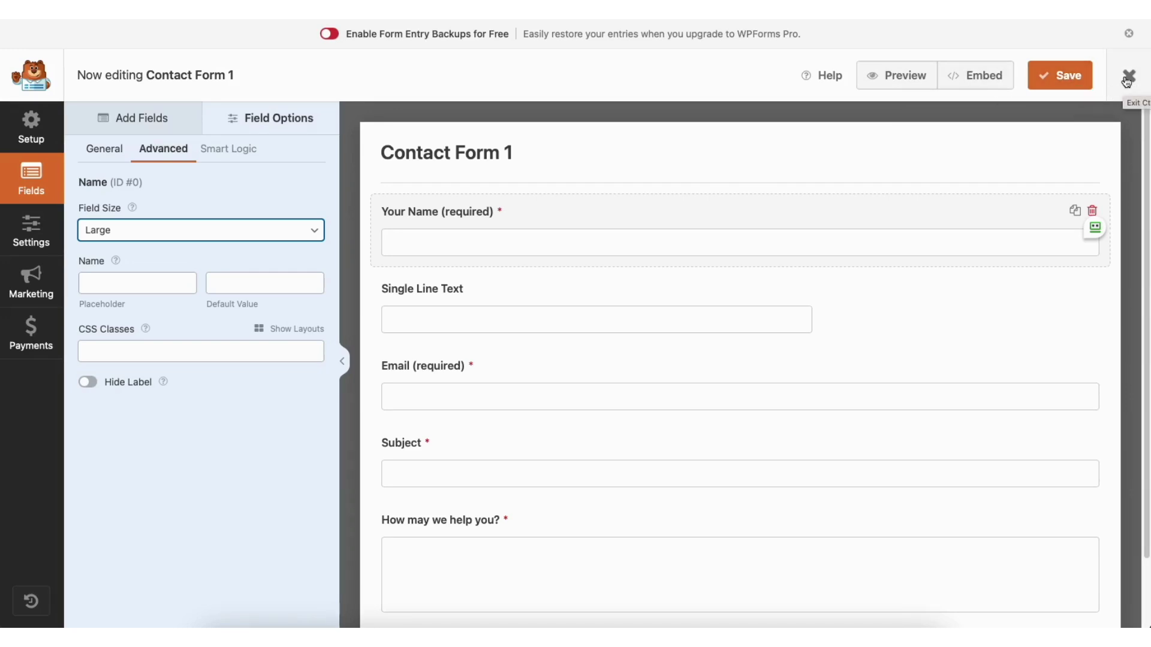
- Review the contact form's general, spam protection, notification and confirmation settings
click(36, 228)
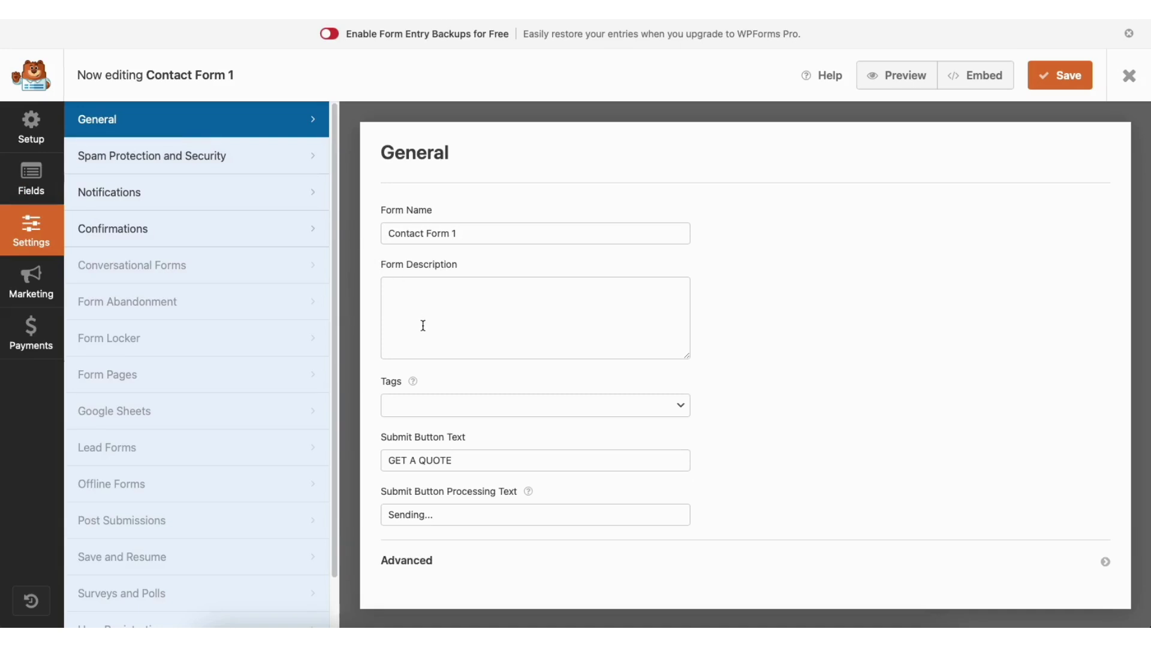
click(239, 159)
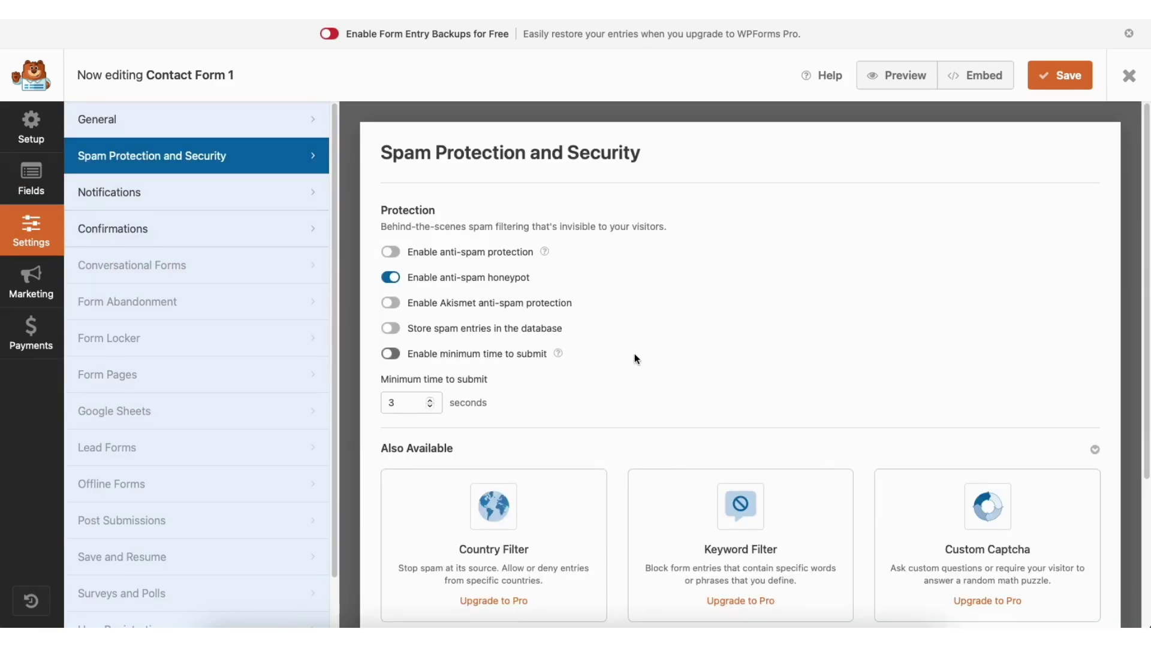
click(219, 196)
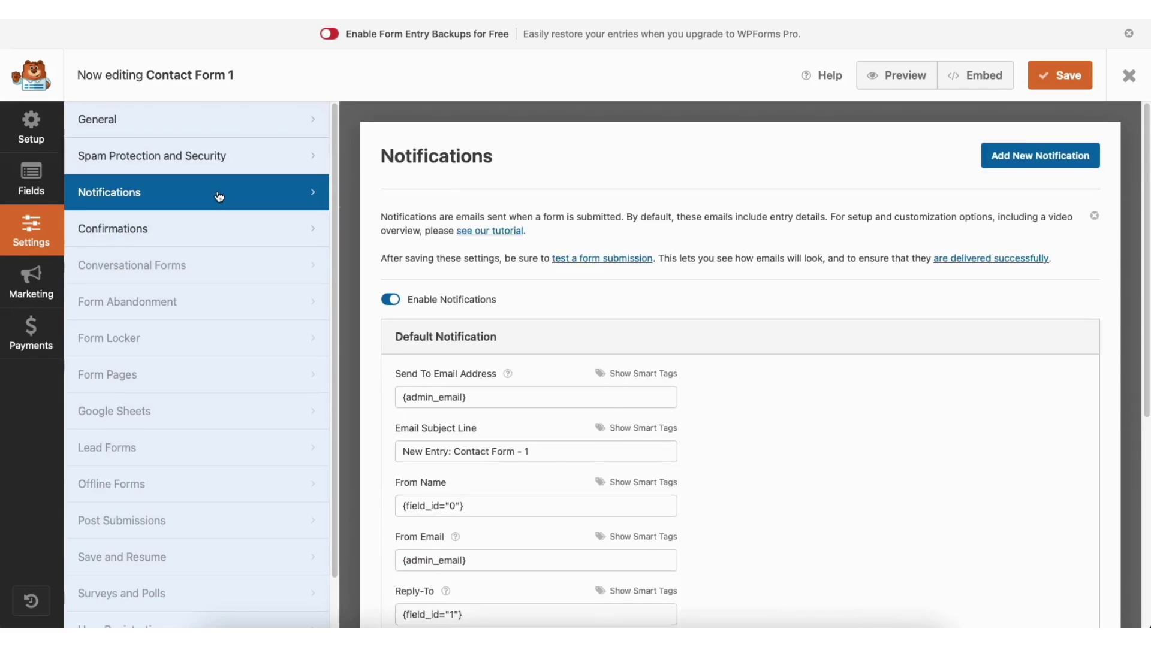
drag(1143, 198, 1148, 322)
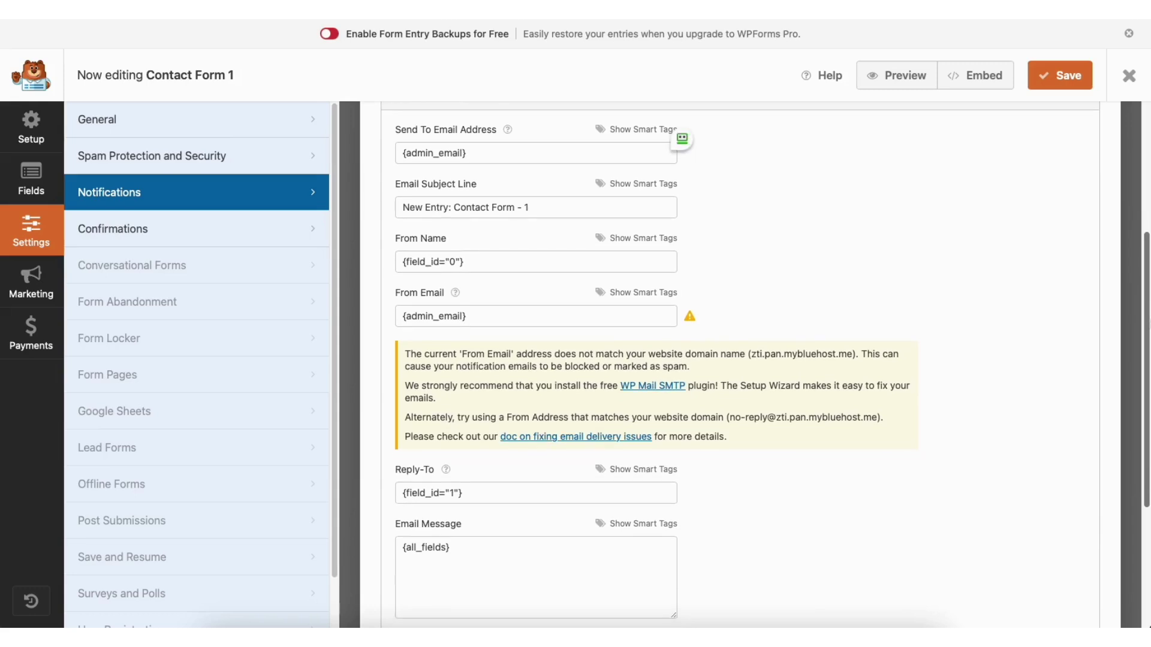
click(223, 231)
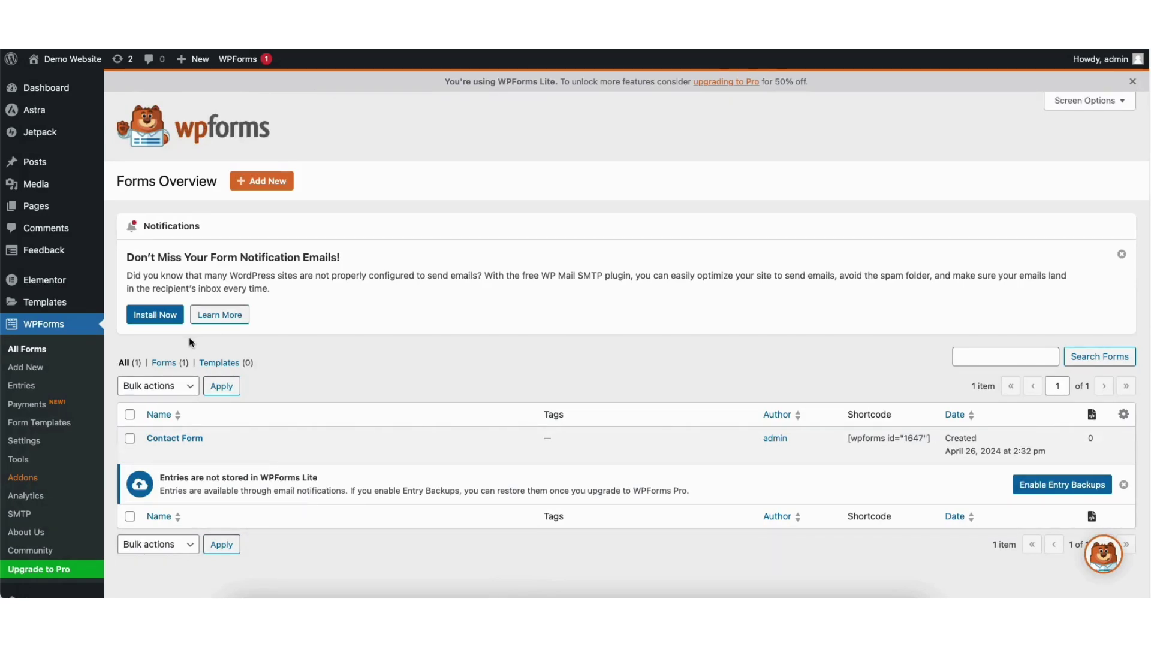
- Visit the live site's Contact page and open it for editing in Elementor
mouse_move(67, 62)
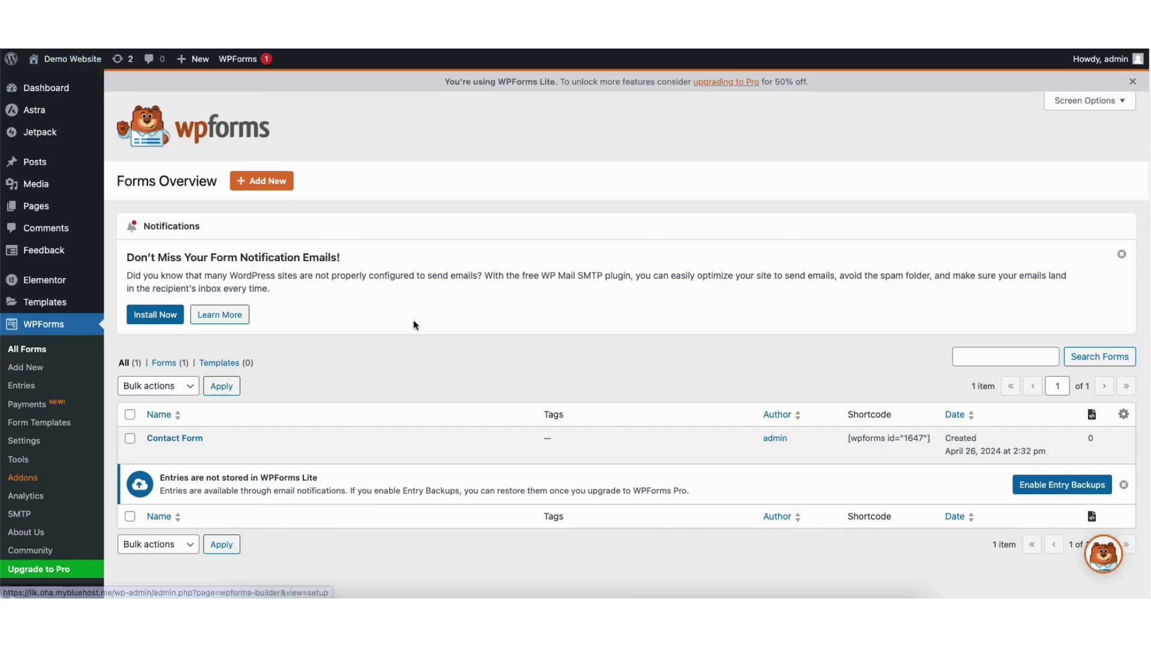
click(63, 82)
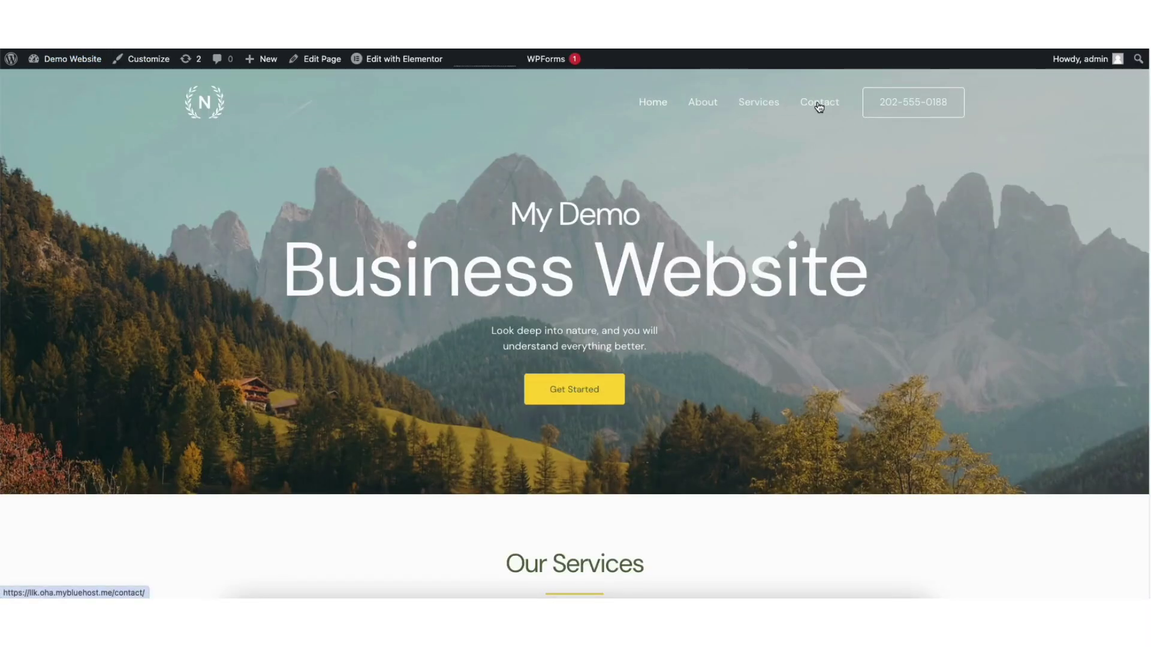
click(791, 106)
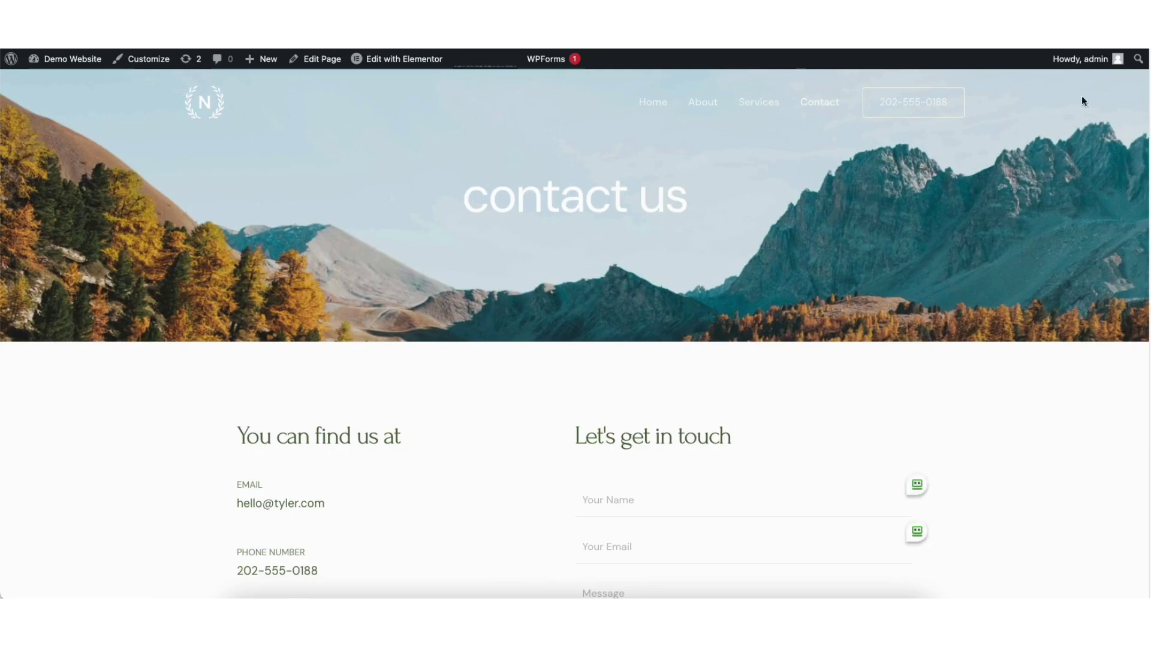
click(395, 60)
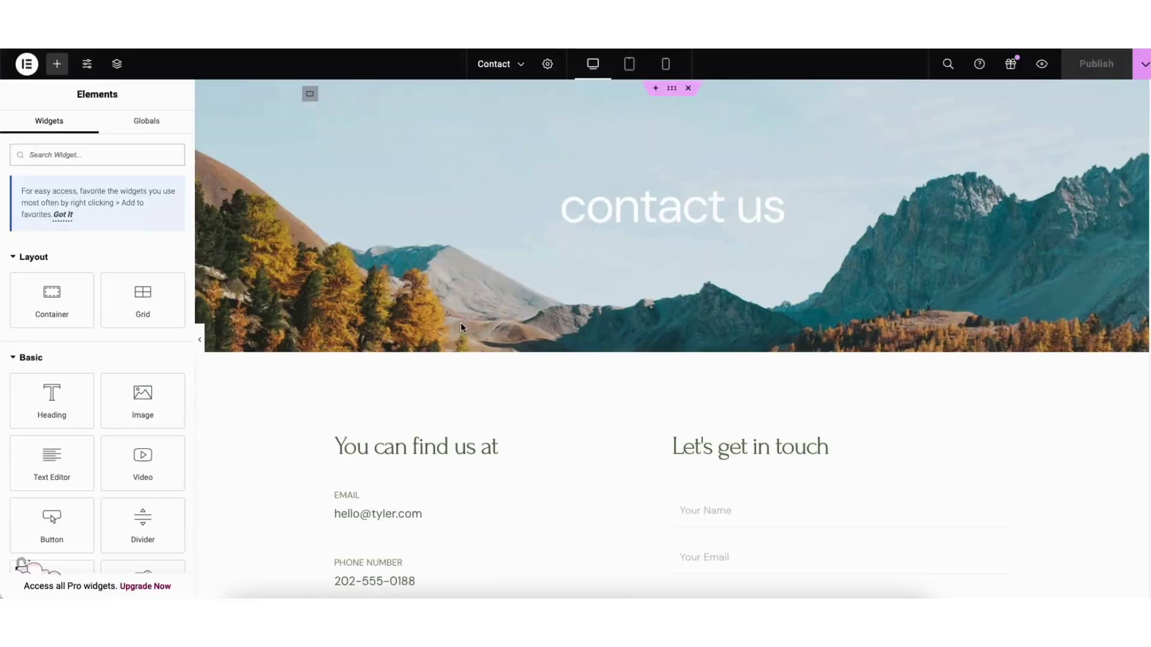
- Add a single-column Flexbox container with downward direction below the team photos on the Contact page
scroll(1143, 167, down, 3)
scroll(1138, 240, down, 12)
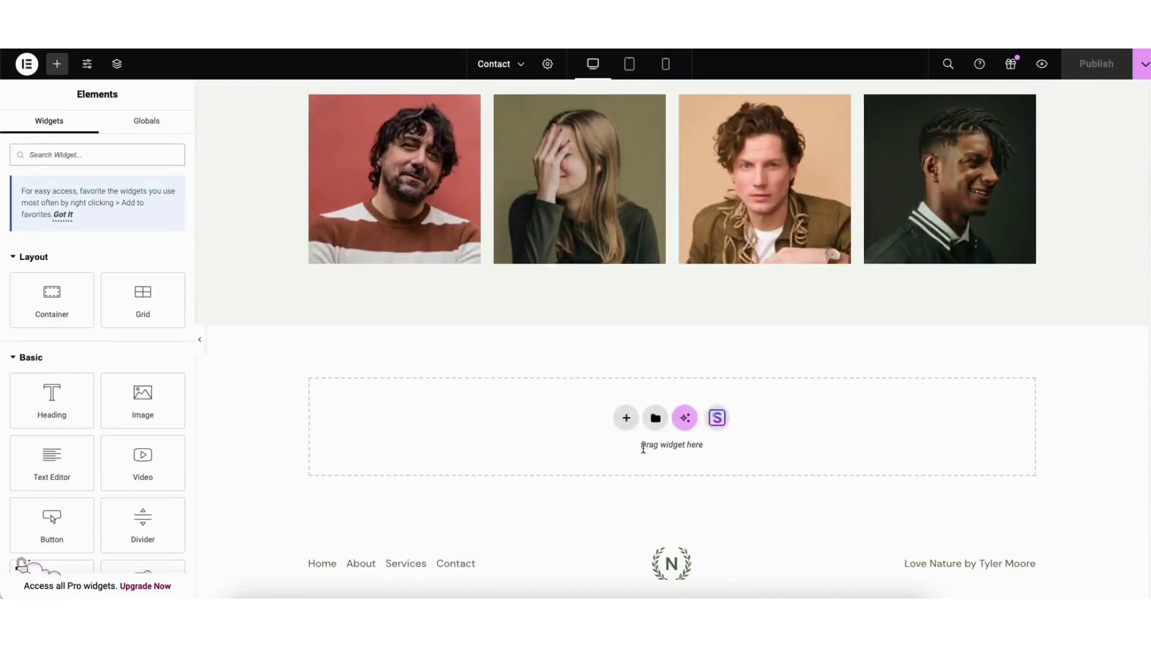
click(625, 418)
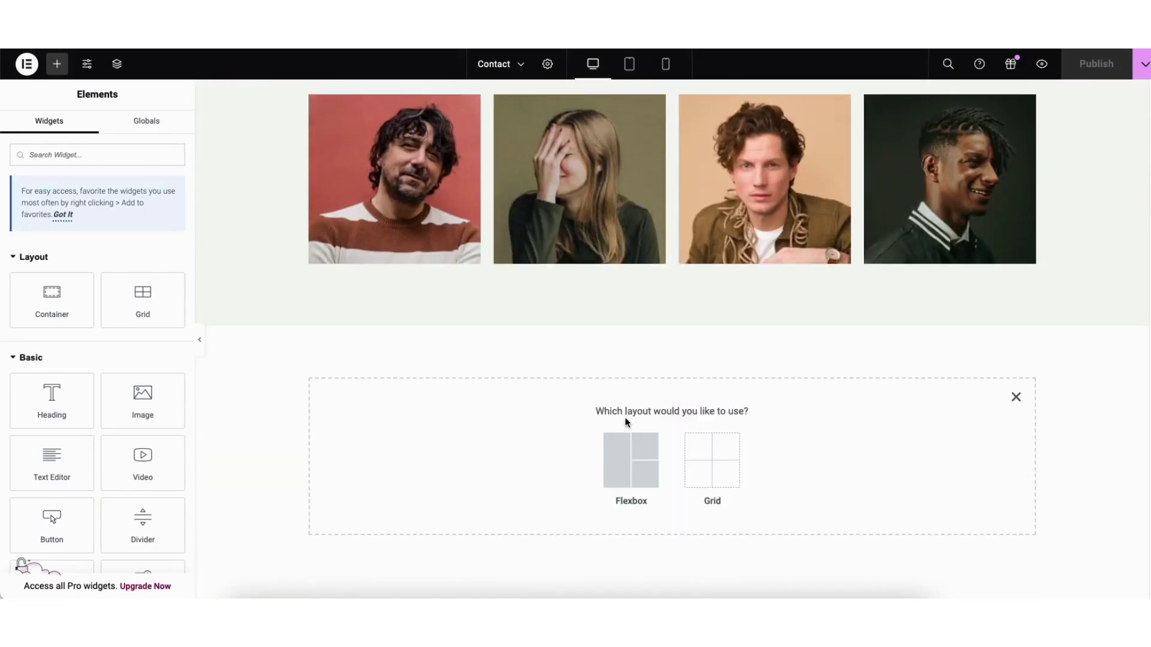
click(624, 469)
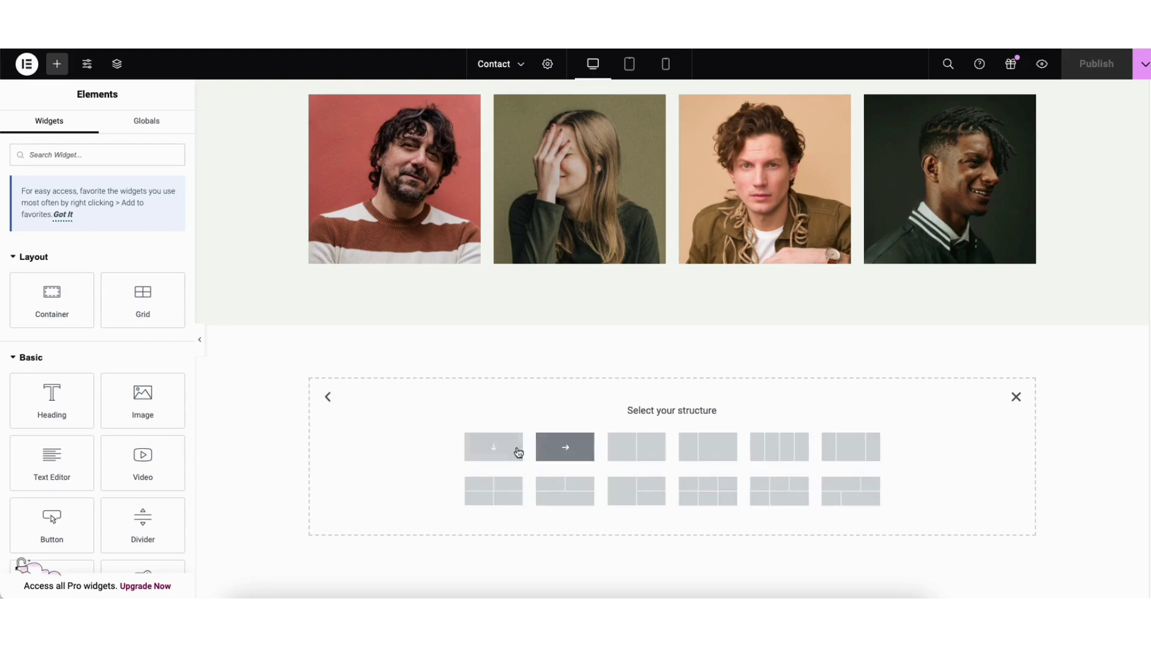
click(497, 449)
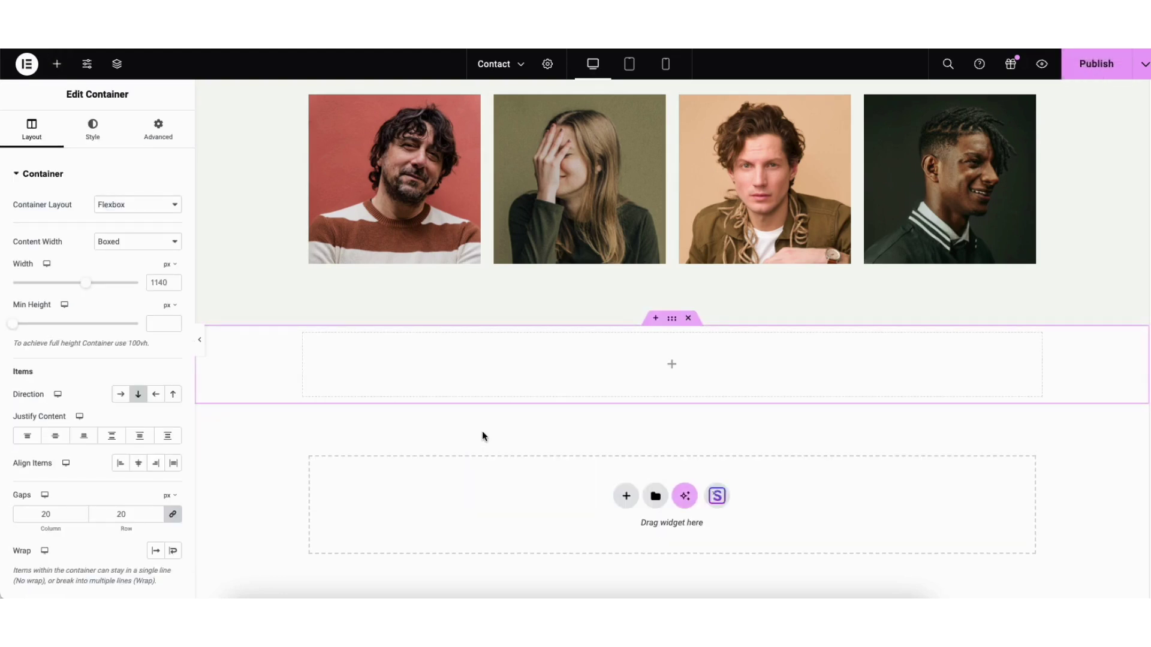
- Place a Google Maps widget in the empty container below the team photos
click(57, 64)
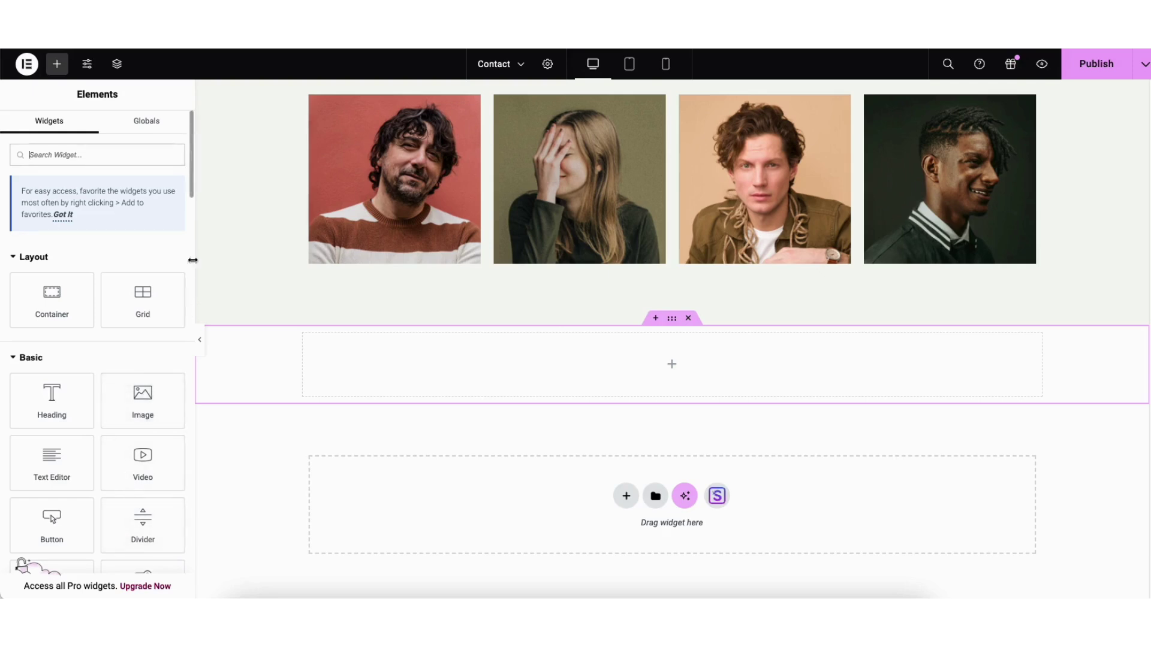
scroll(143, 402, down, 3)
drag(141, 413, 665, 377)
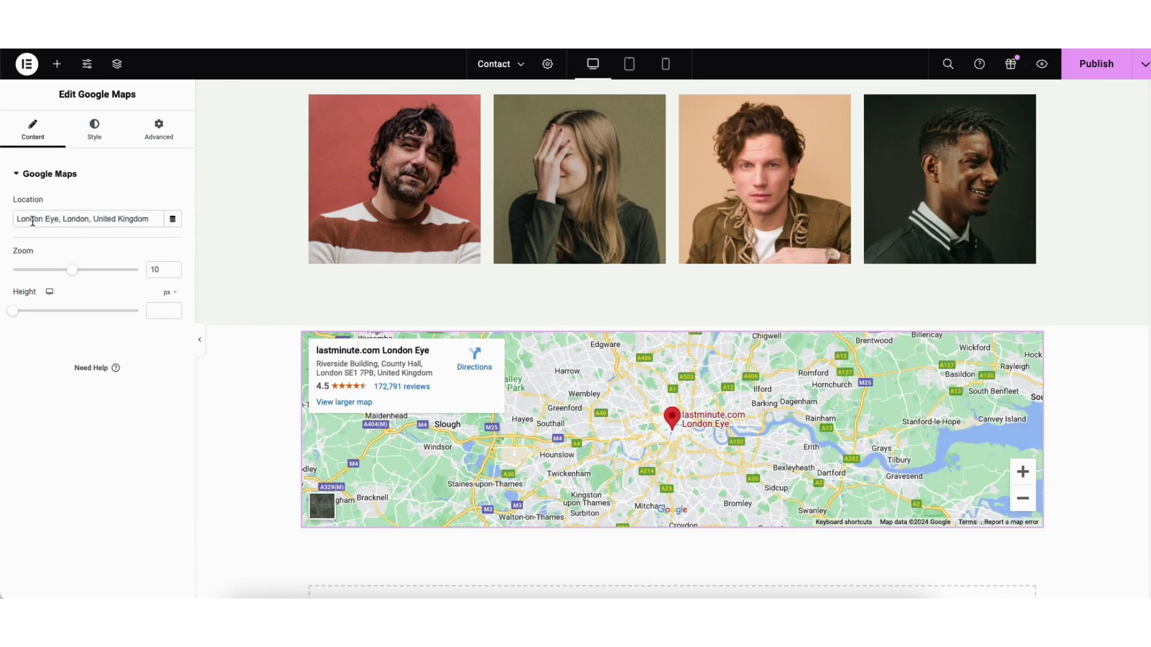
- Set the Google Maps widget's zoom to 8 and its height to 359 px, and save the page as a draft
drag(17, 220, 157, 219)
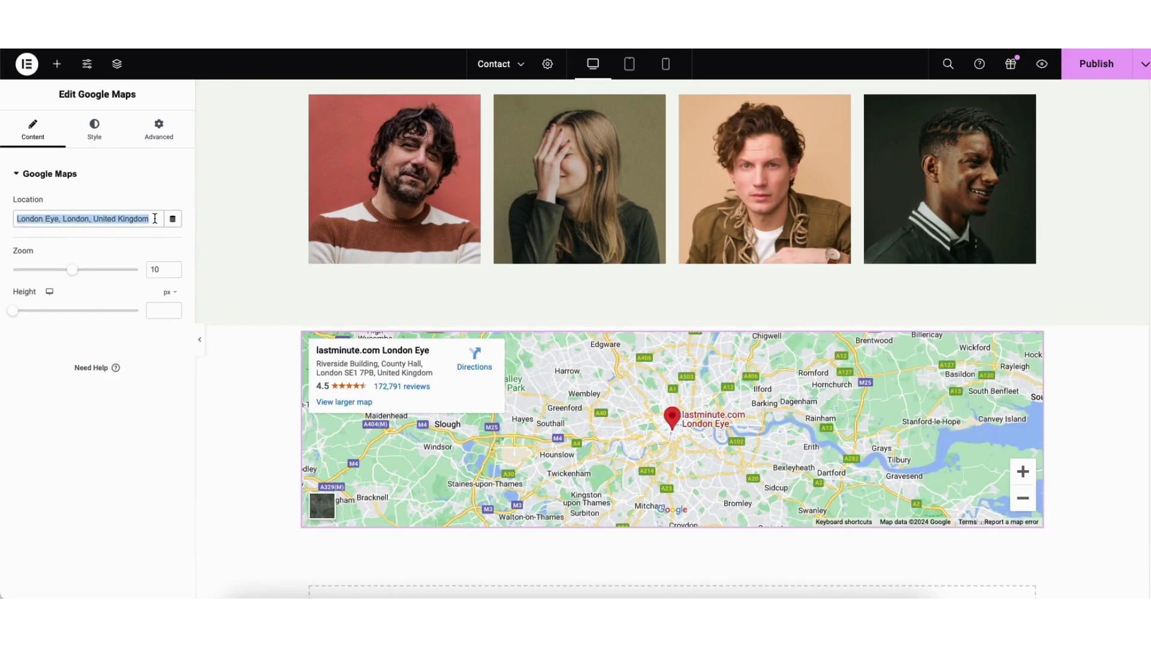
click(96, 251)
drag(72, 270, 59, 270)
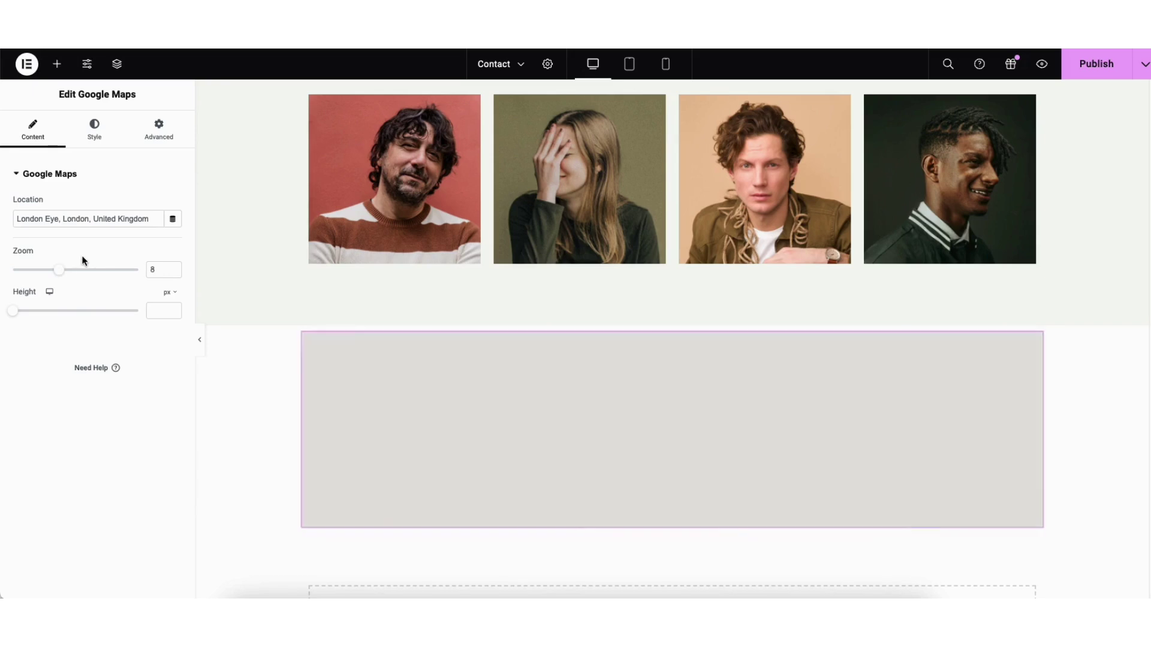
drag(17, 311, 47, 318)
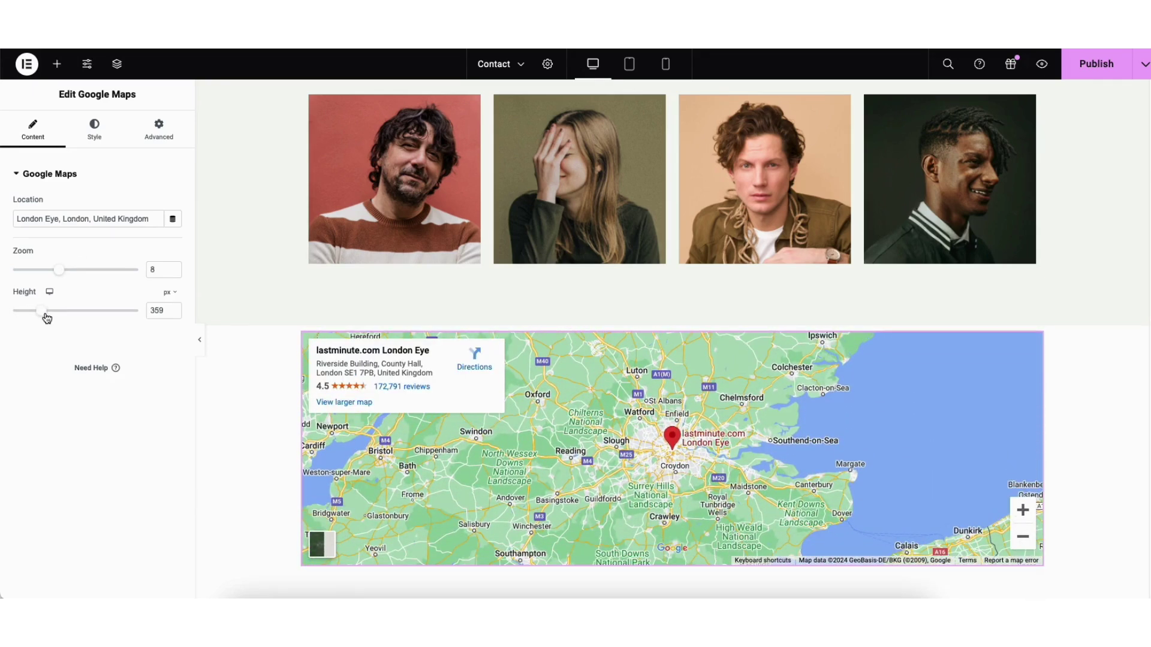
click(1145, 65)
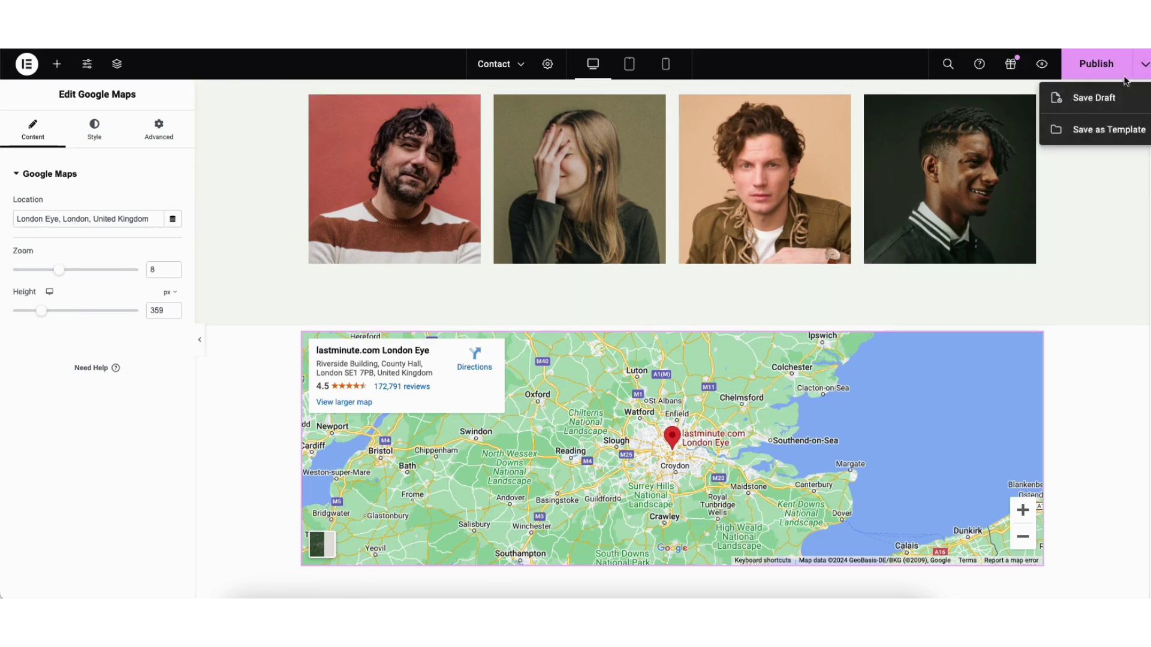
click(1099, 98)
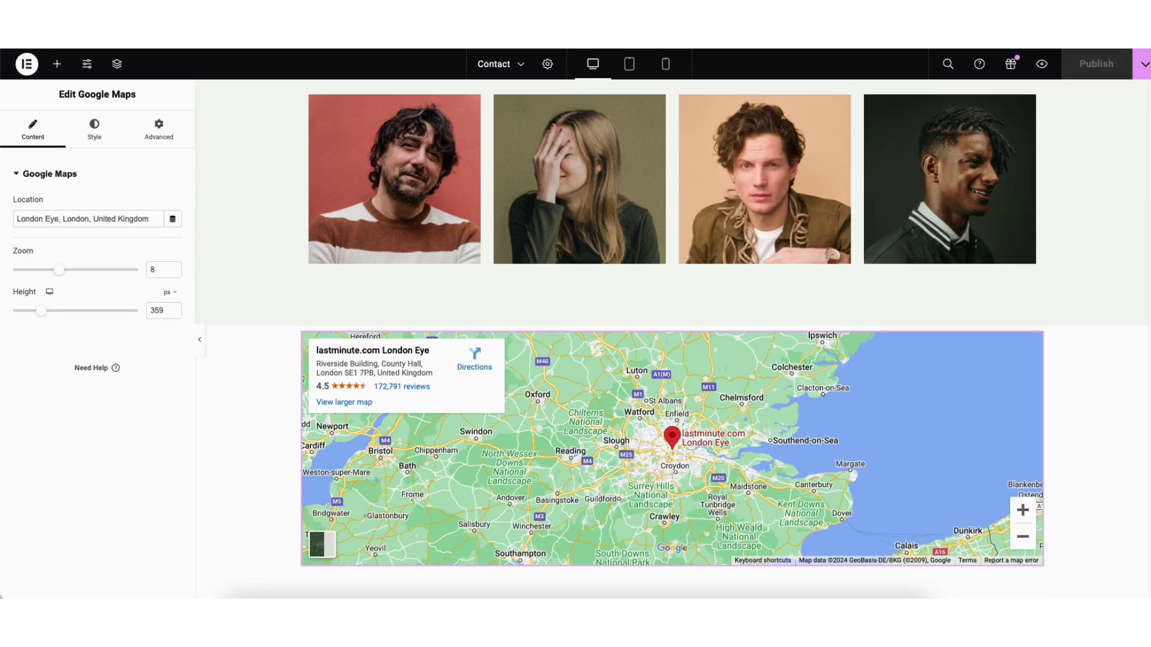
- Reload the editor and open Google's API key guide from the Google Maps widget's settings
key(super+r)
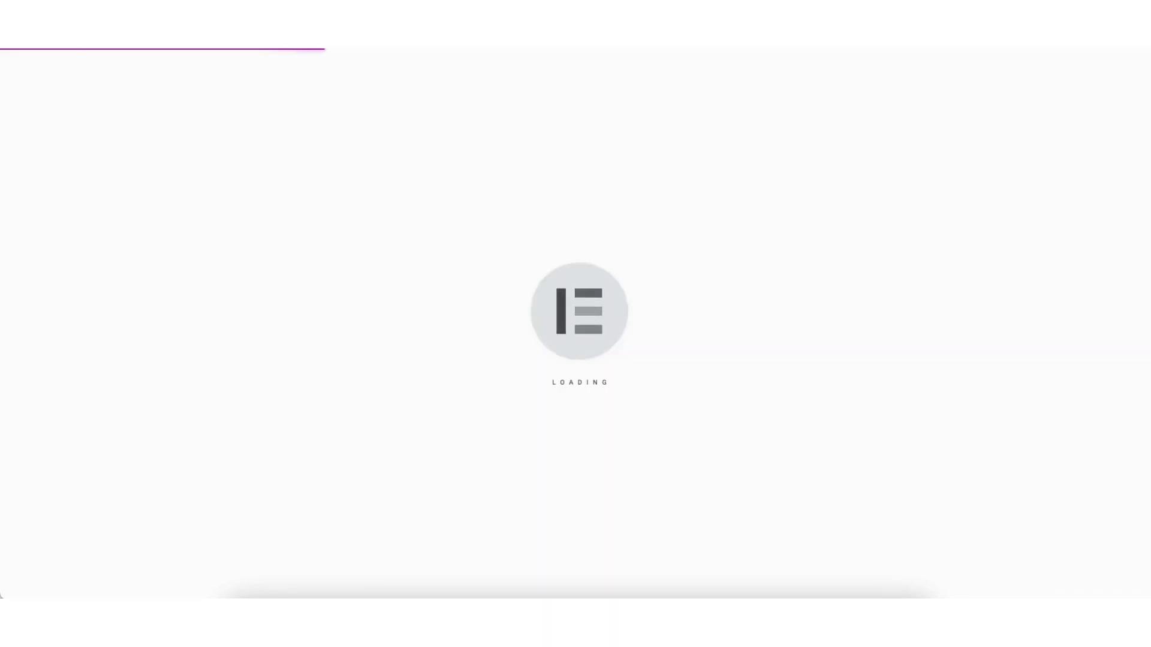
scroll(1115, 359, down, 15)
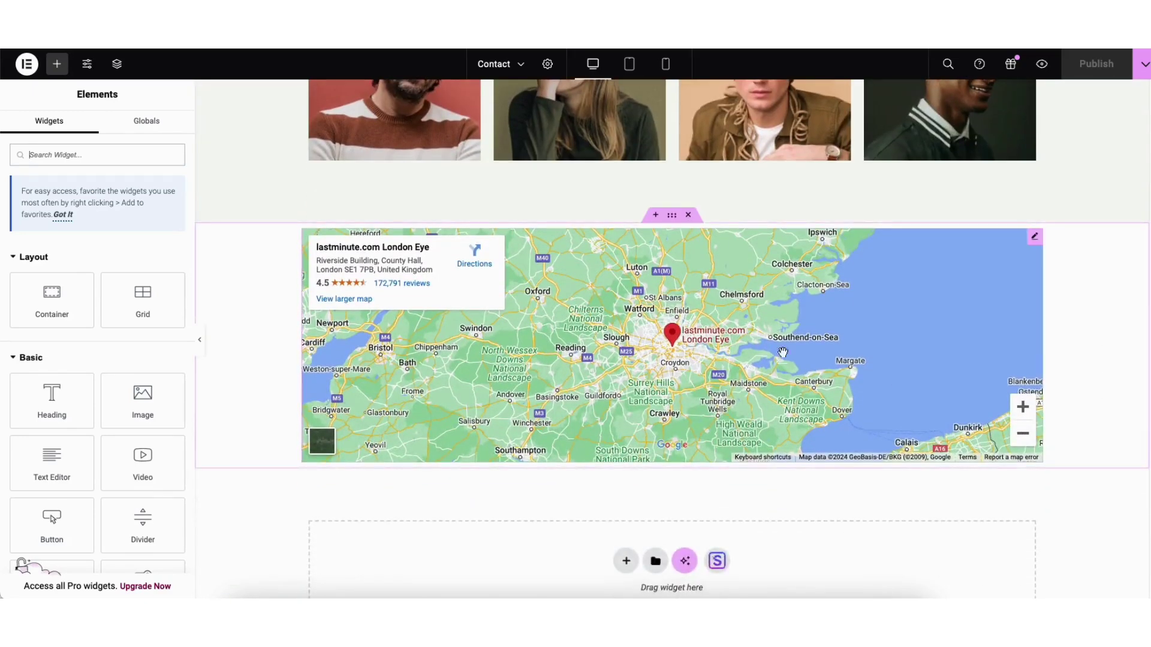
click(1033, 238)
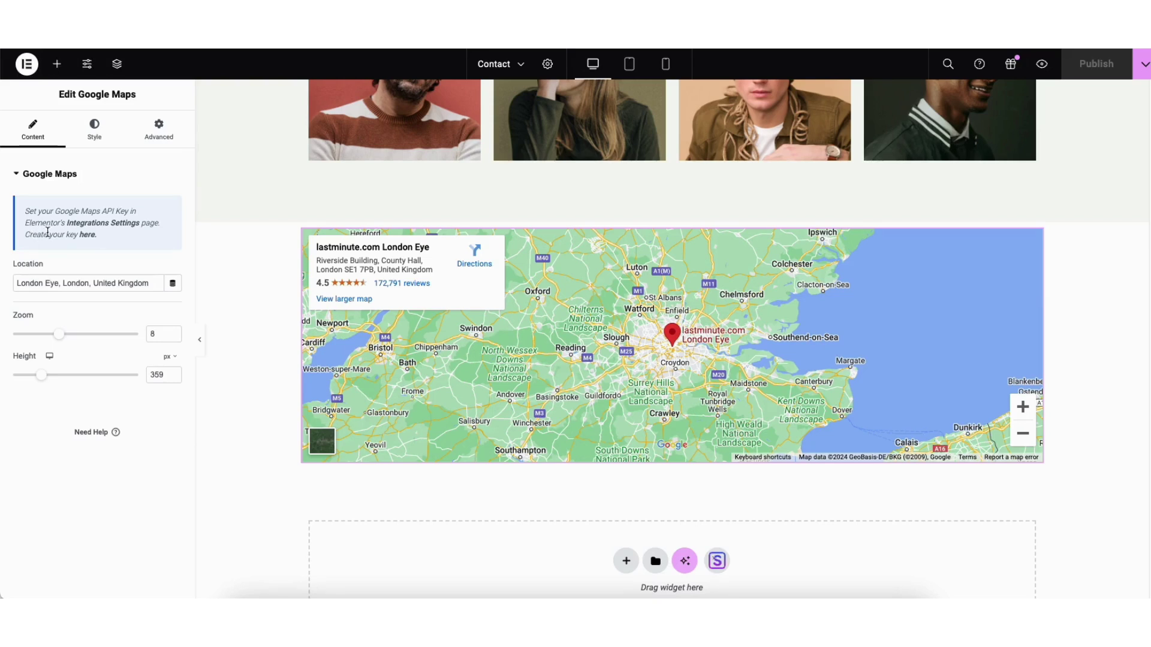
click(87, 234)
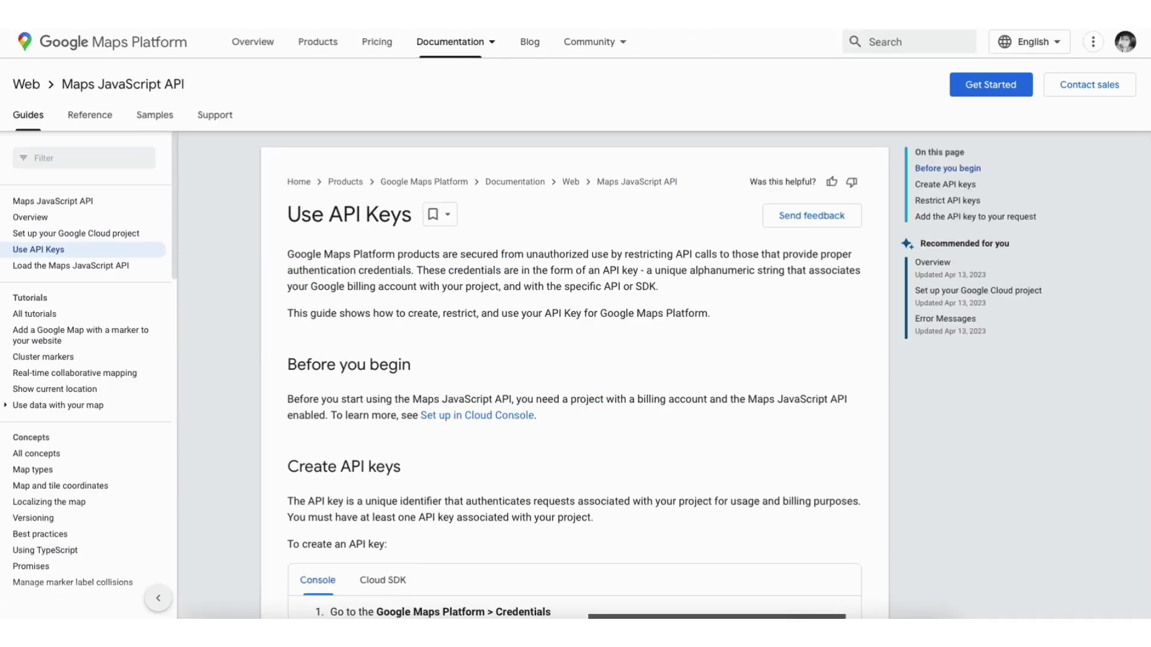
- Go to the Google Maps Platform Credentials page and set up a new project named Demo1 with no organization
scroll(497, 362, down, 7)
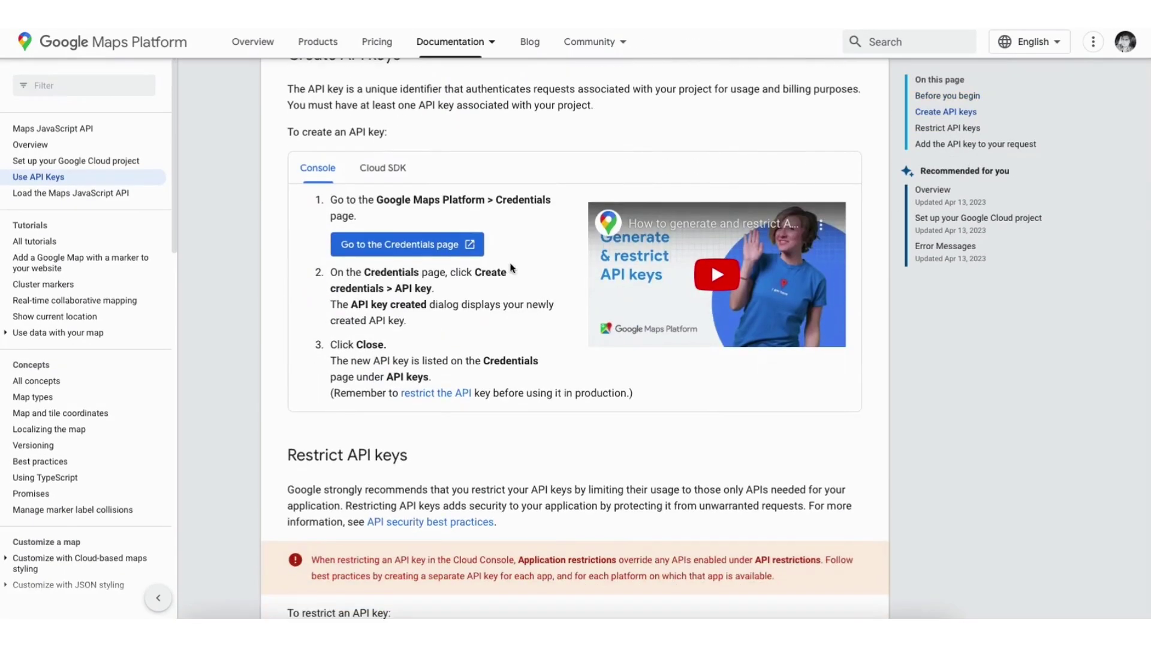
click(381, 243)
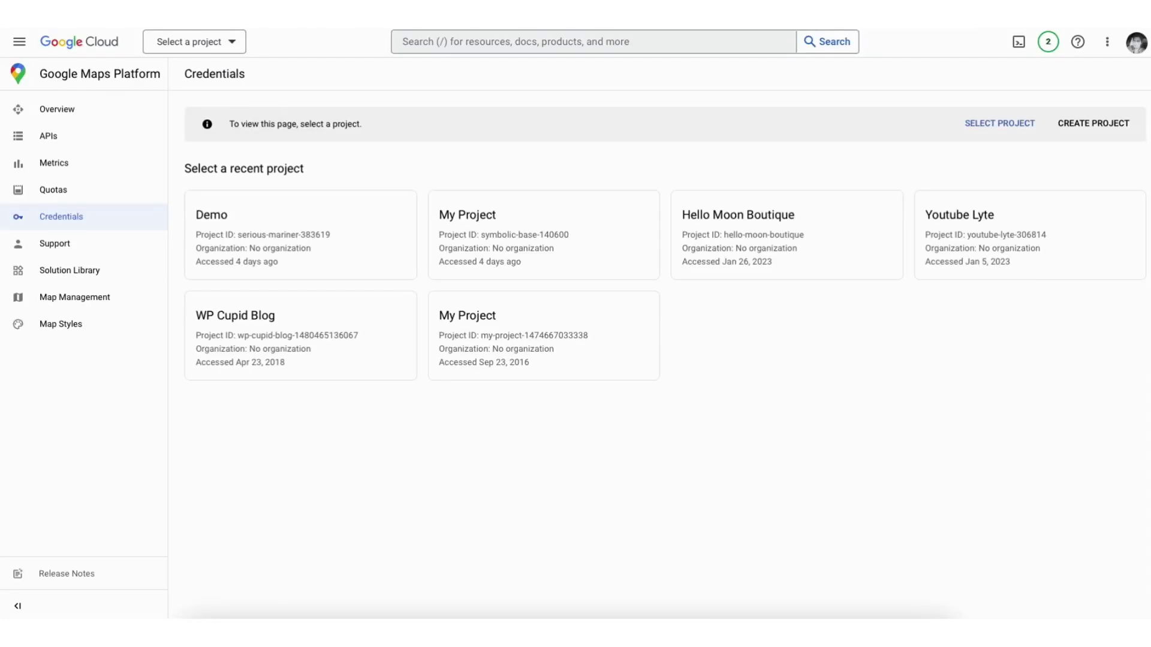
click(1095, 121)
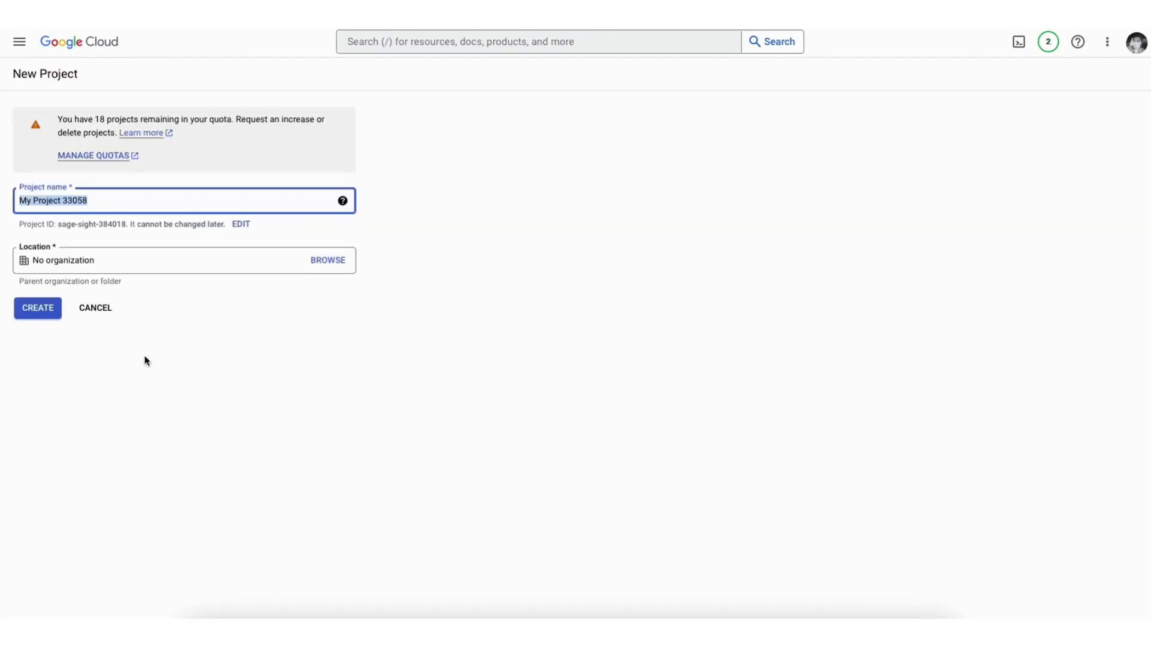
text(Demo1)
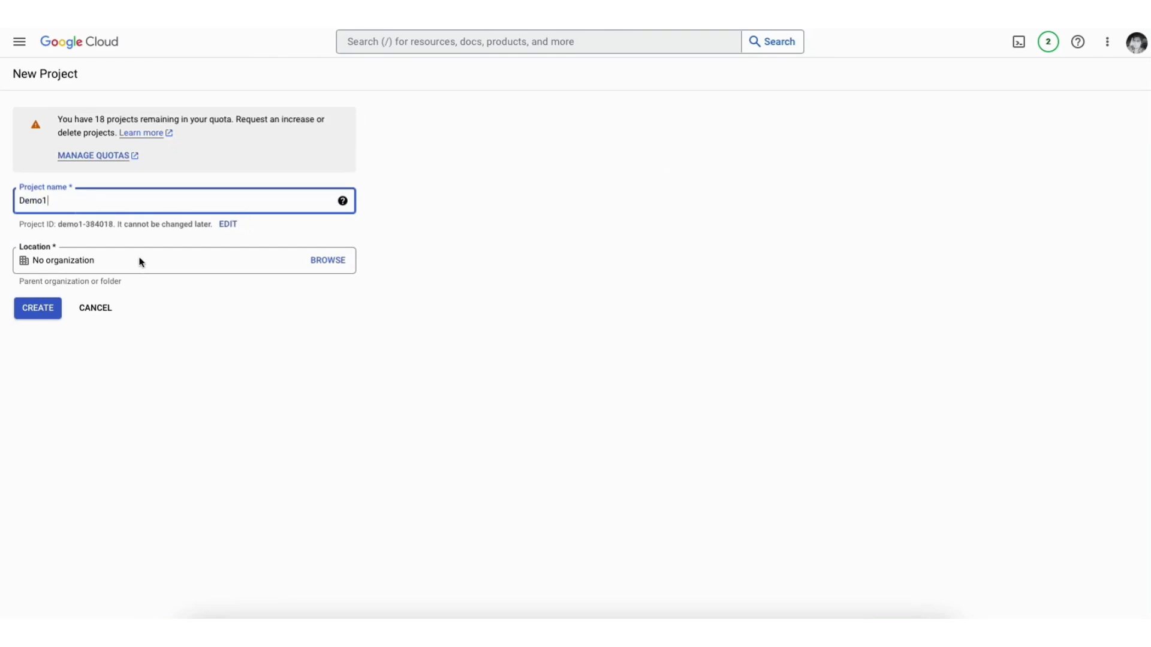
click(142, 262)
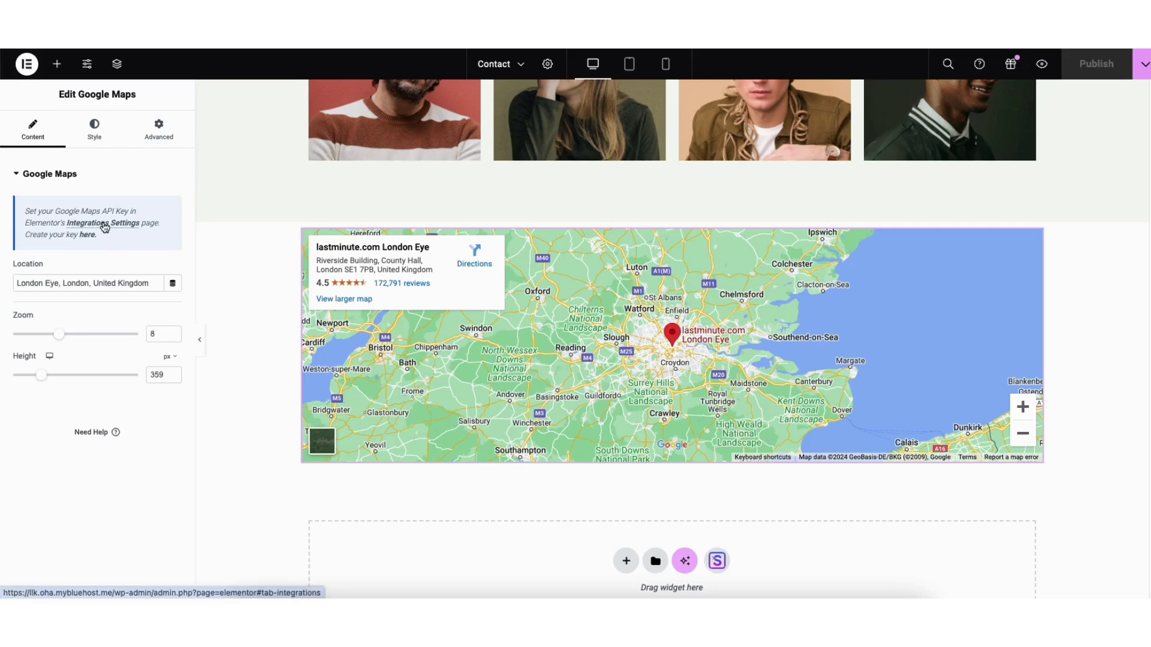
- Open Elementor's Integrations settings for the Google Maps Embed API and save the changes
click(104, 226)
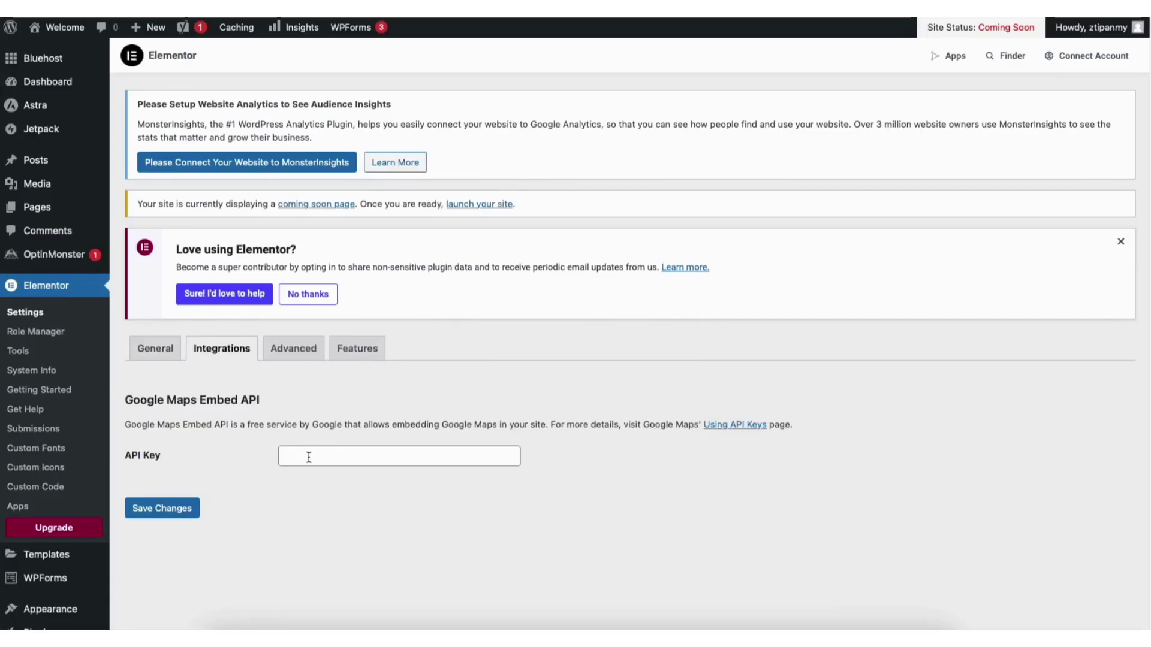
click(161, 509)
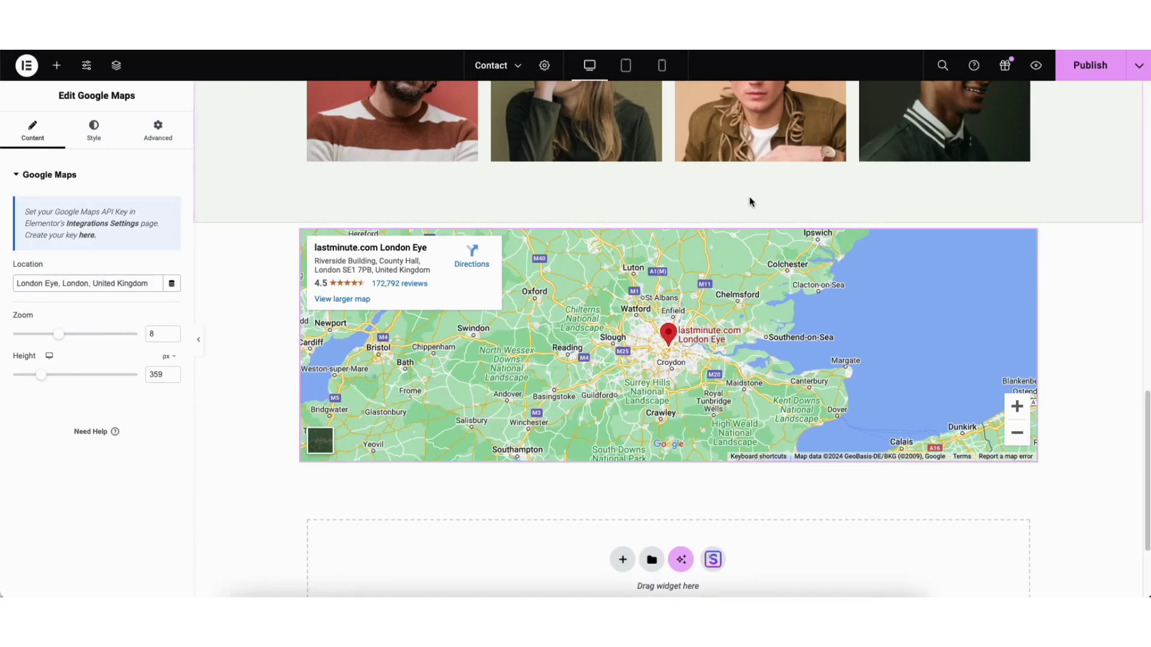
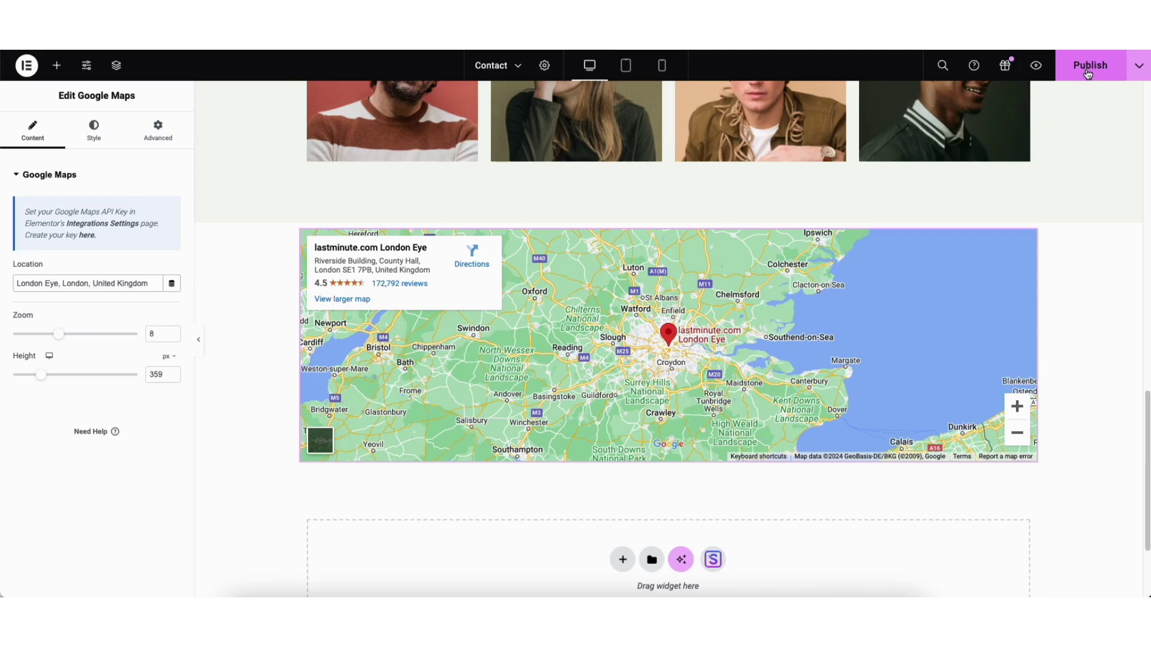
- Check the page's save options and preview the Contact page at tablet and mobile sizes, returning to the desktop view
click(1138, 69)
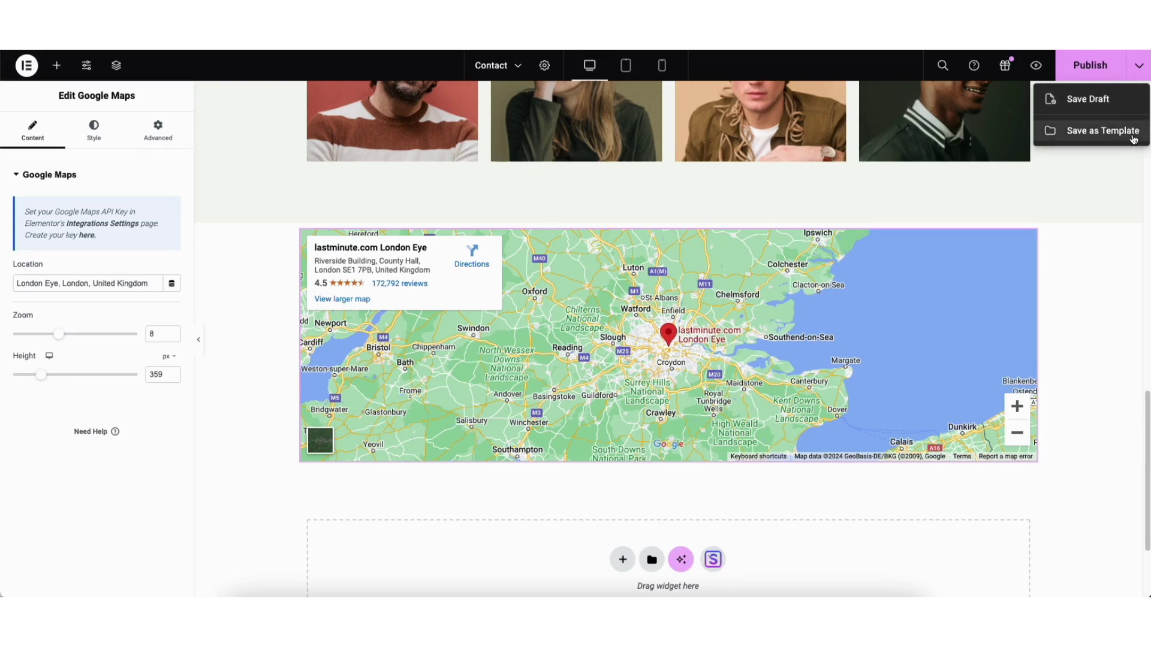
click(1084, 160)
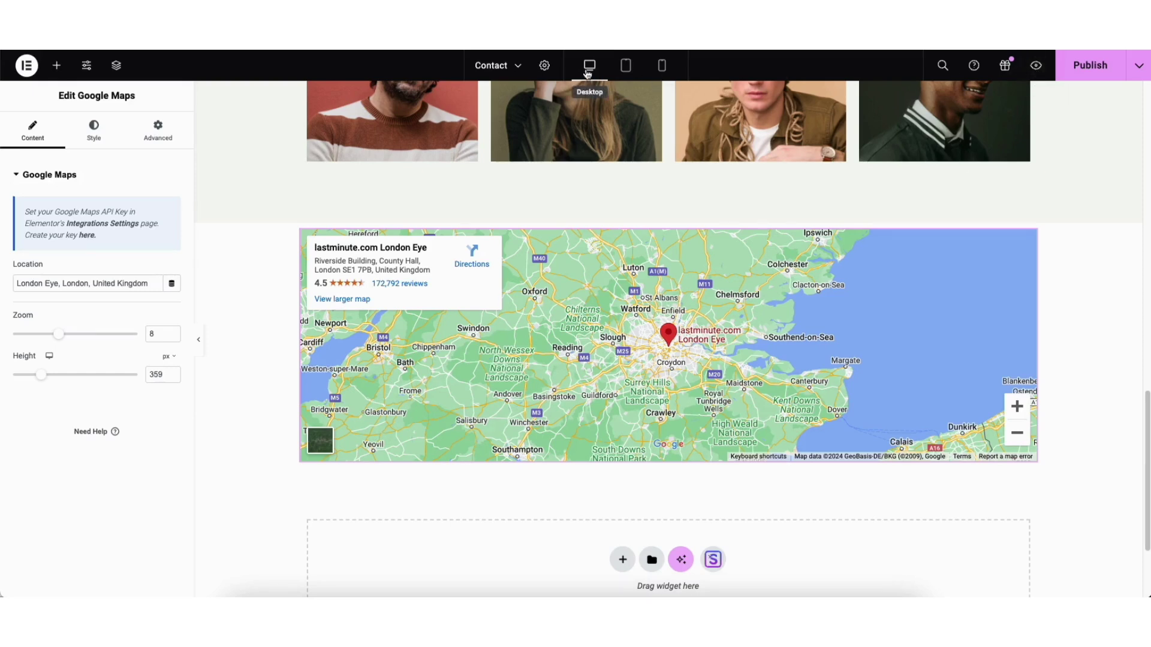
drag(1143, 400, 1043, 70)
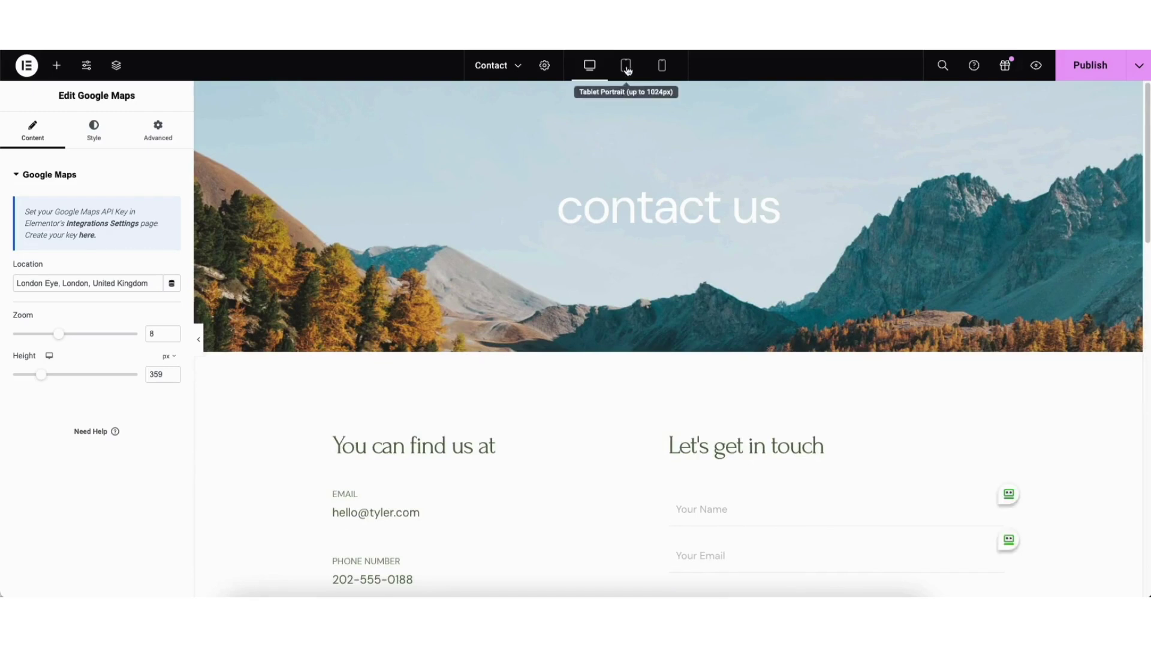
click(625, 66)
drag(921, 178, 662, 71)
click(663, 66)
drag(783, 120, 786, 393)
scroll(785, 399, up, 10)
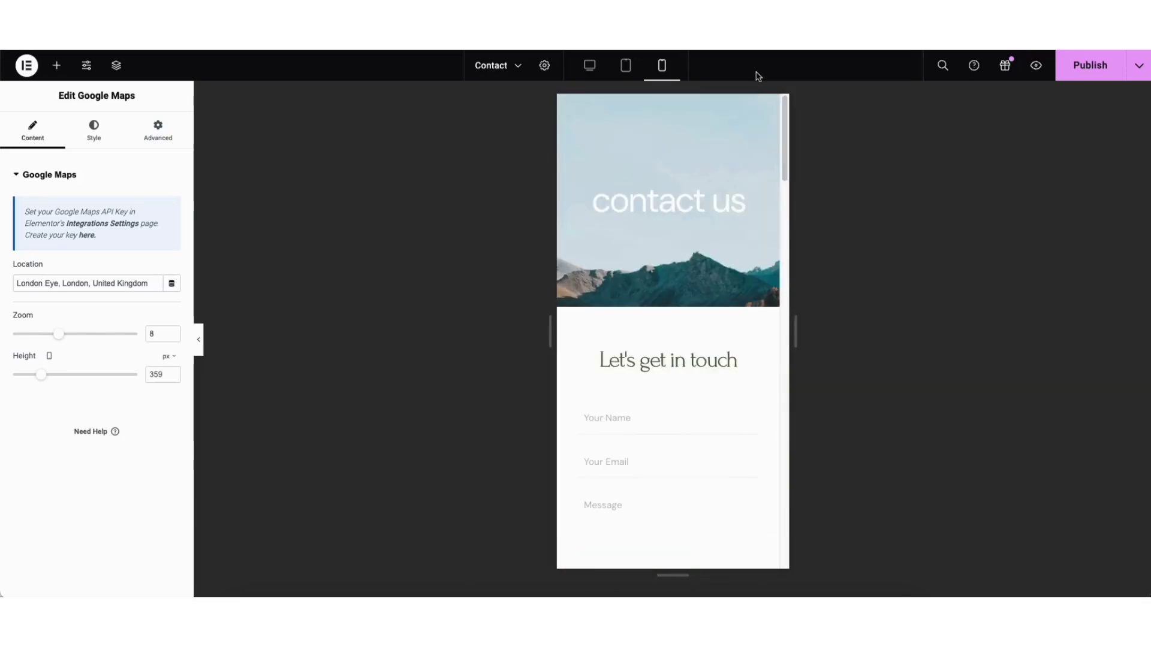
click(584, 69)
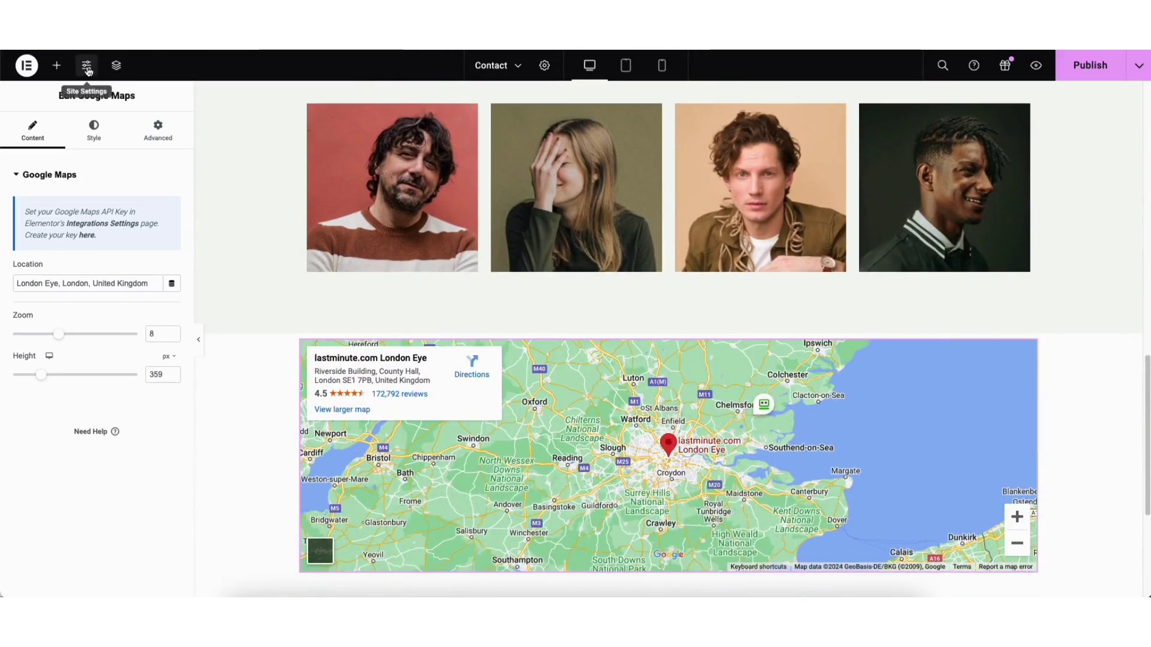
- Look over the site settings and the Contact page's action history and revisions
click(87, 66)
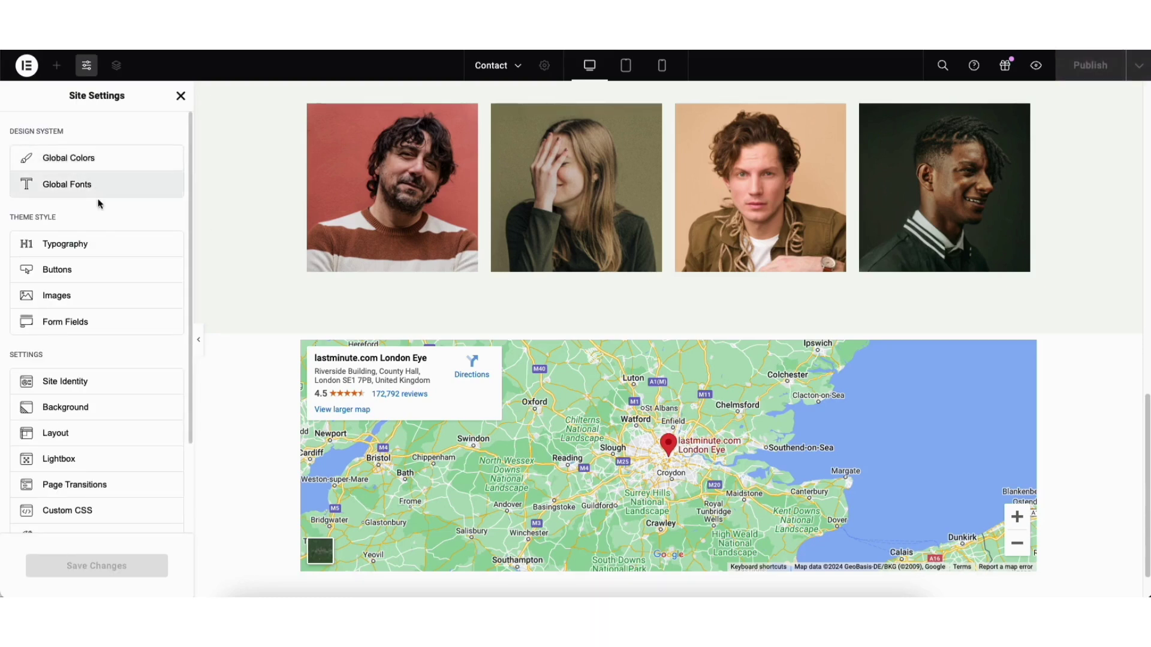
click(180, 96)
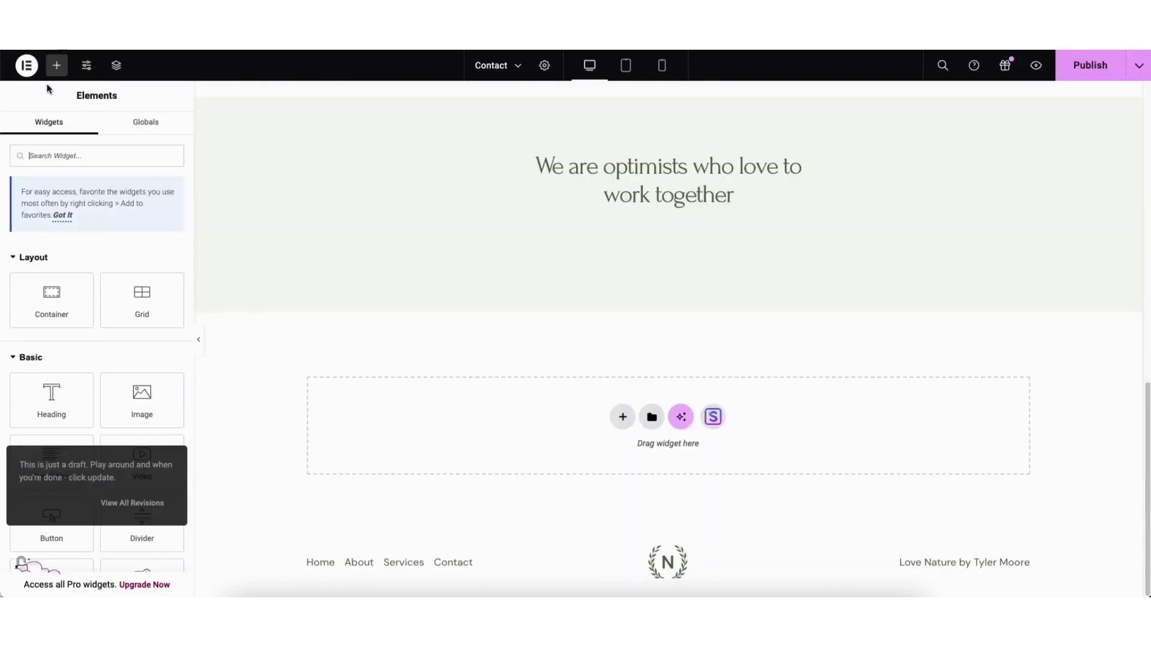
click(27, 66)
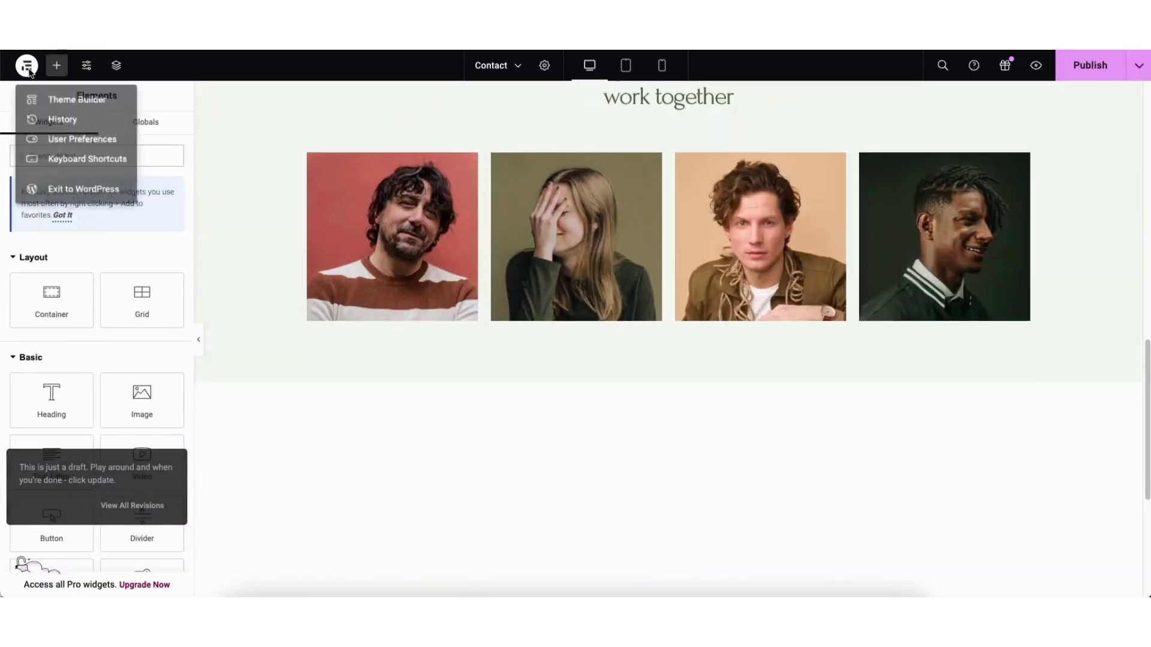
click(59, 121)
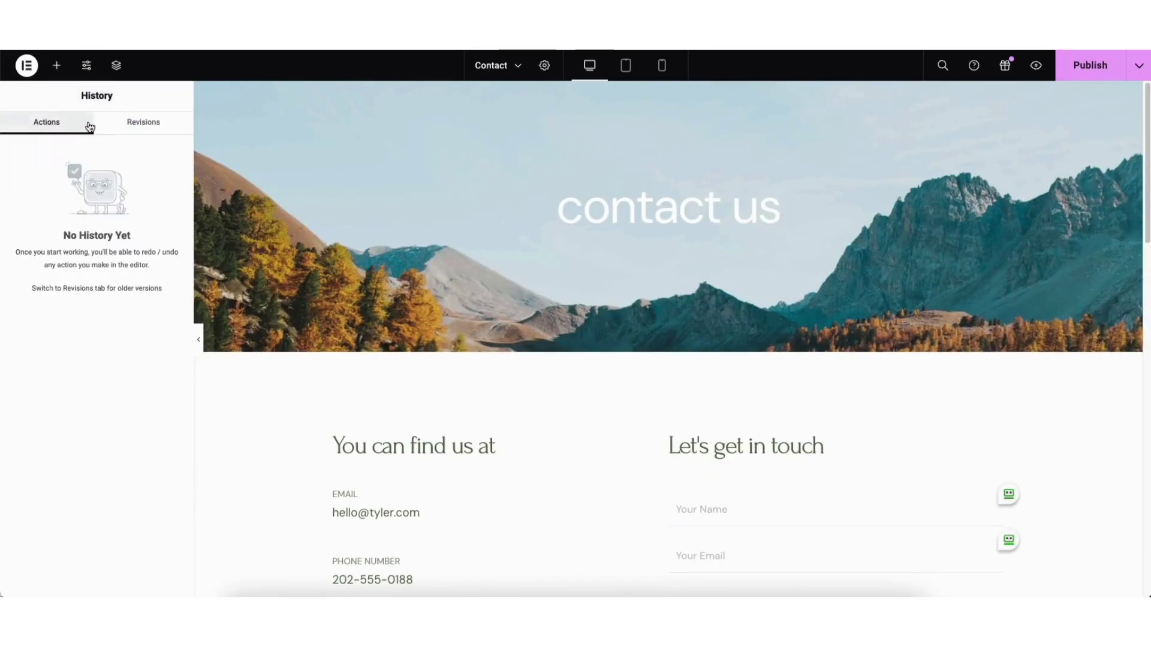
click(146, 124)
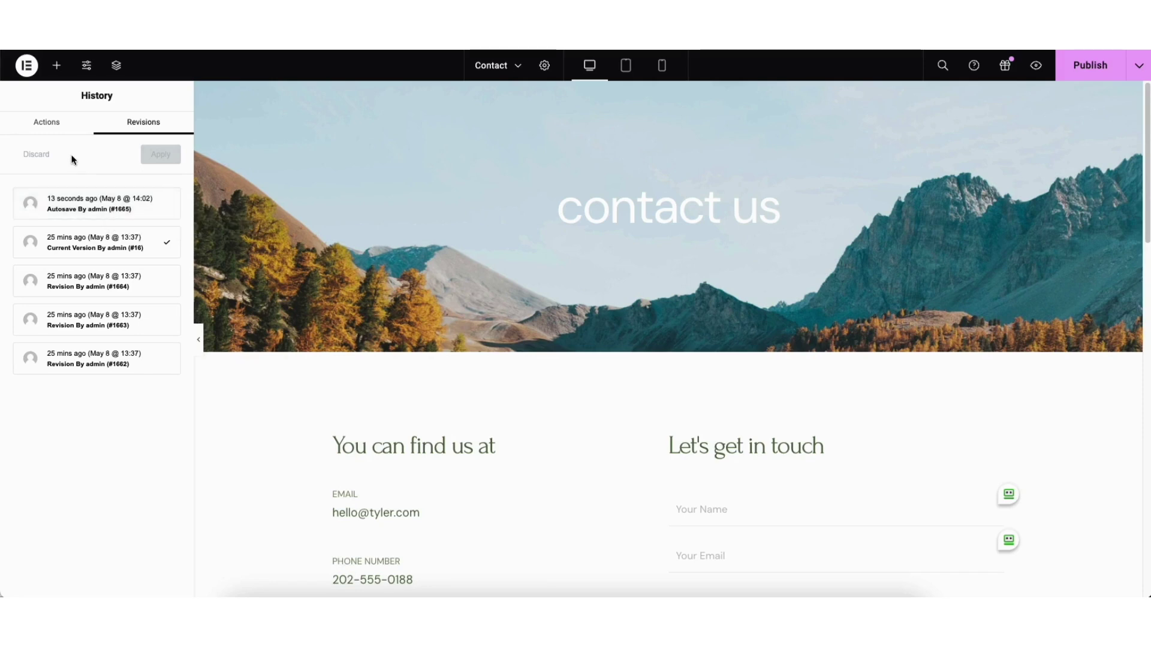
- Exit the Elementor editor to WordPress
click(31, 72)
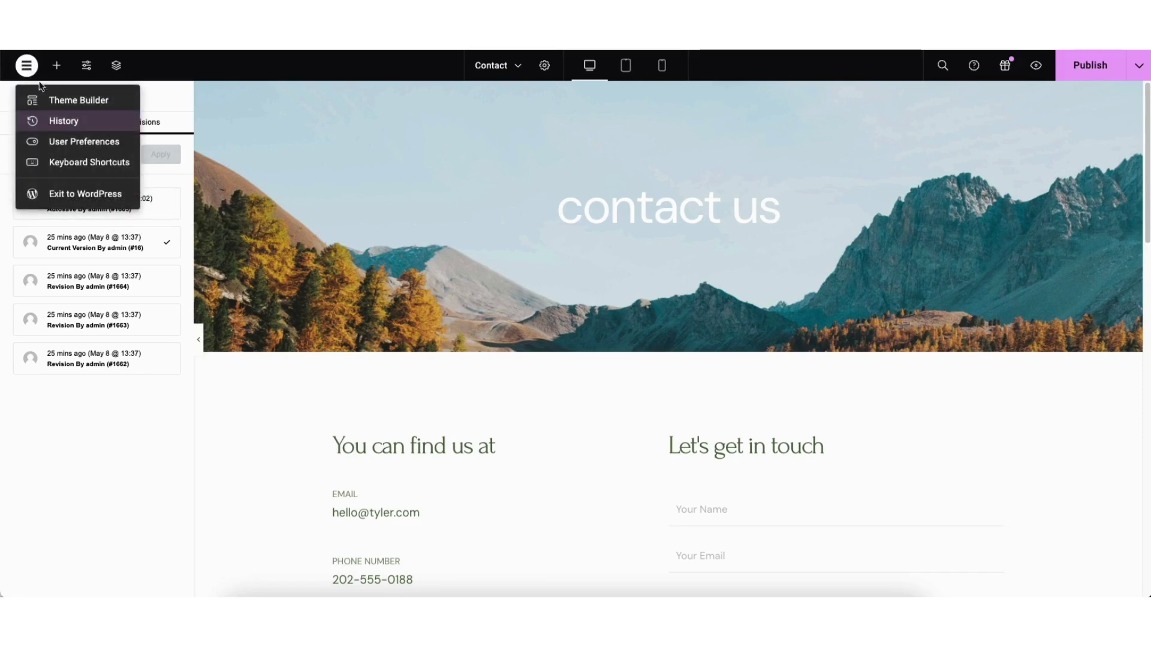
click(120, 193)
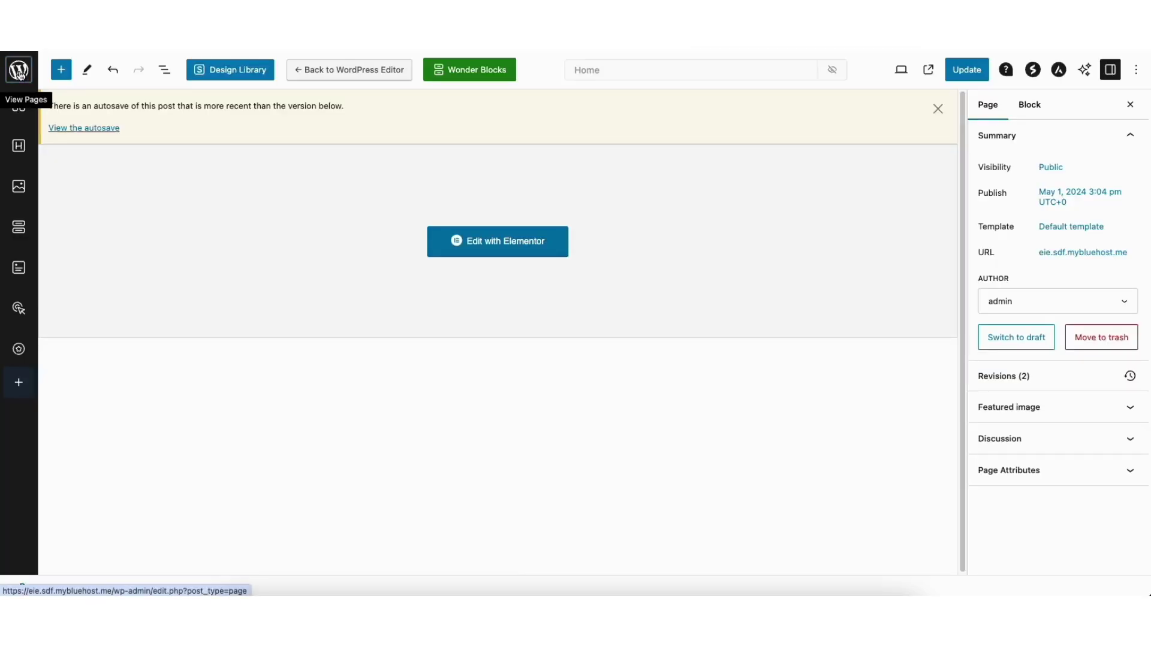
- Leave the page editor for the WordPress dashboard and open the list of all pages
click(19, 72)
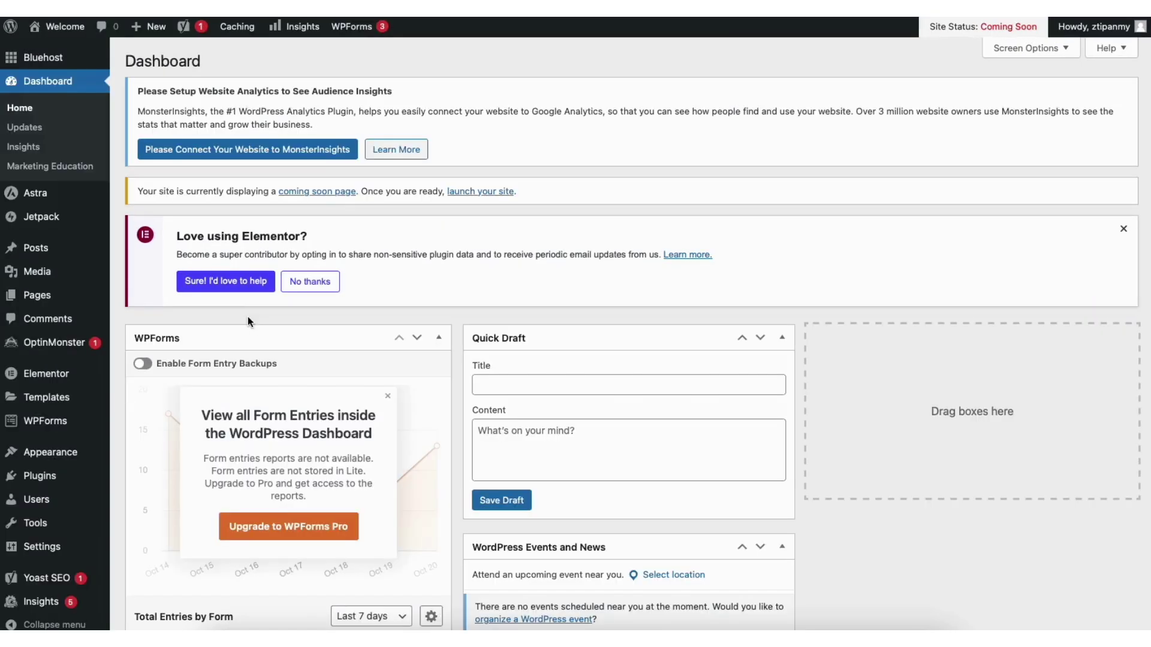
mouse_move(50, 299)
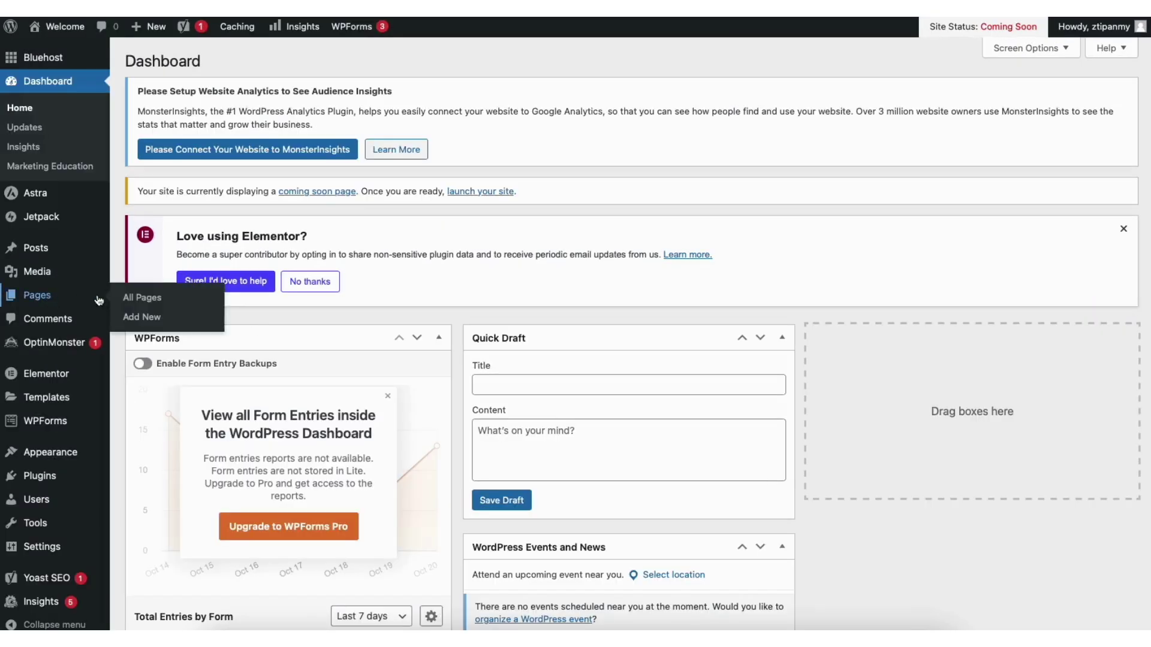
click(152, 298)
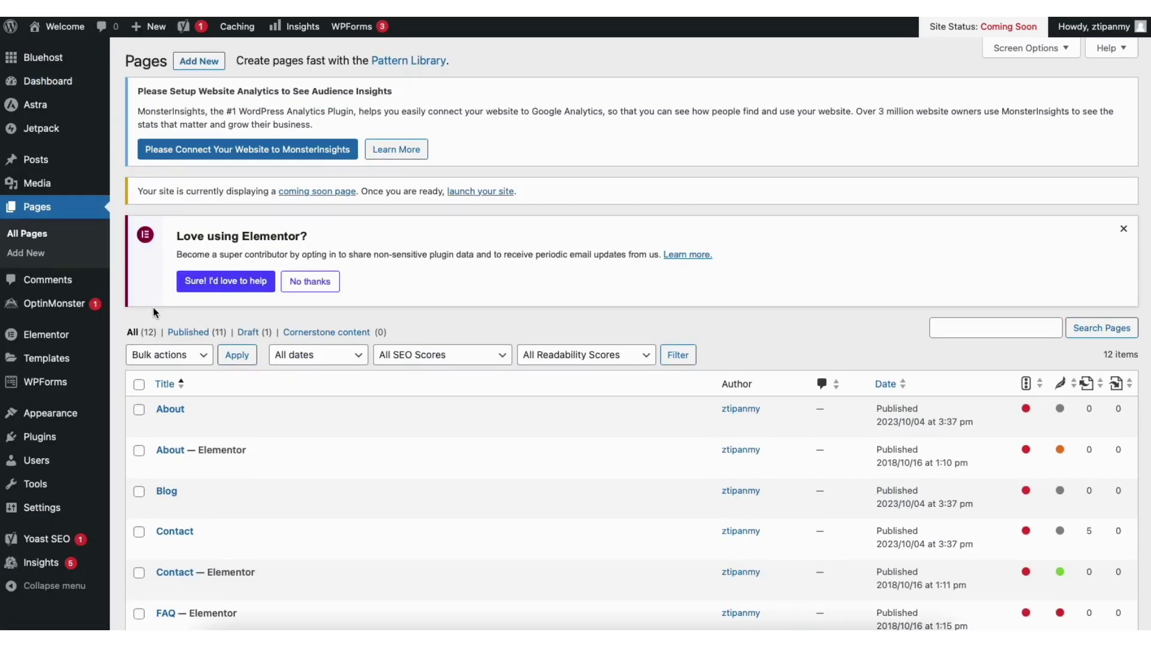
- Open the media library and look through the uploaded images
mouse_move(34, 189)
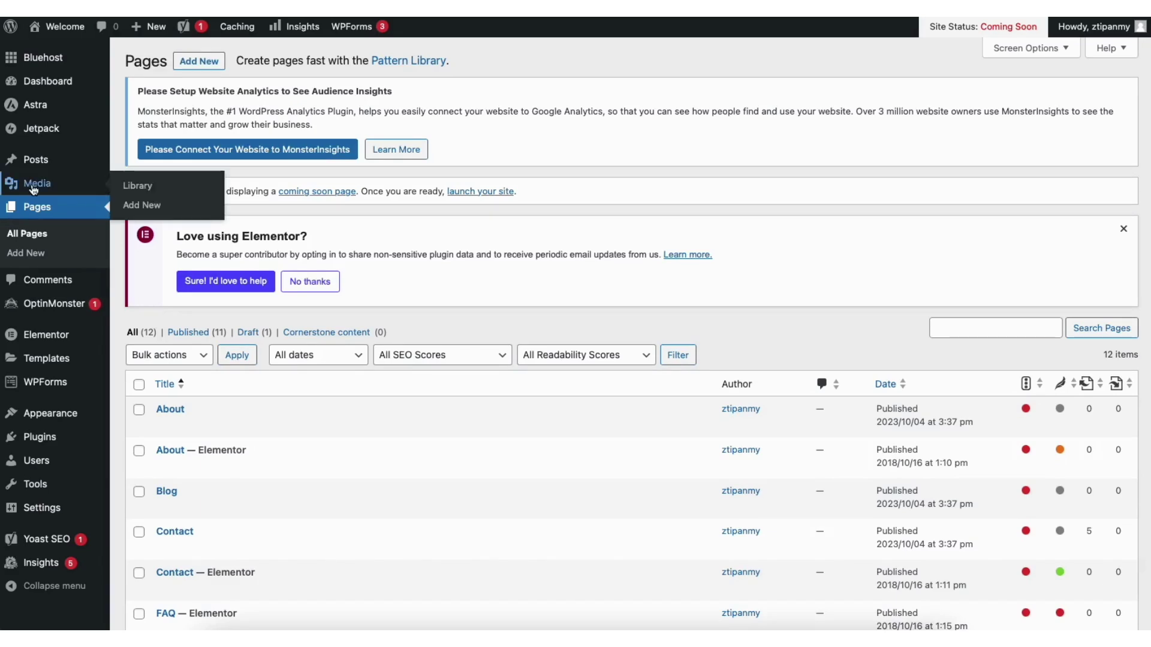
click(146, 186)
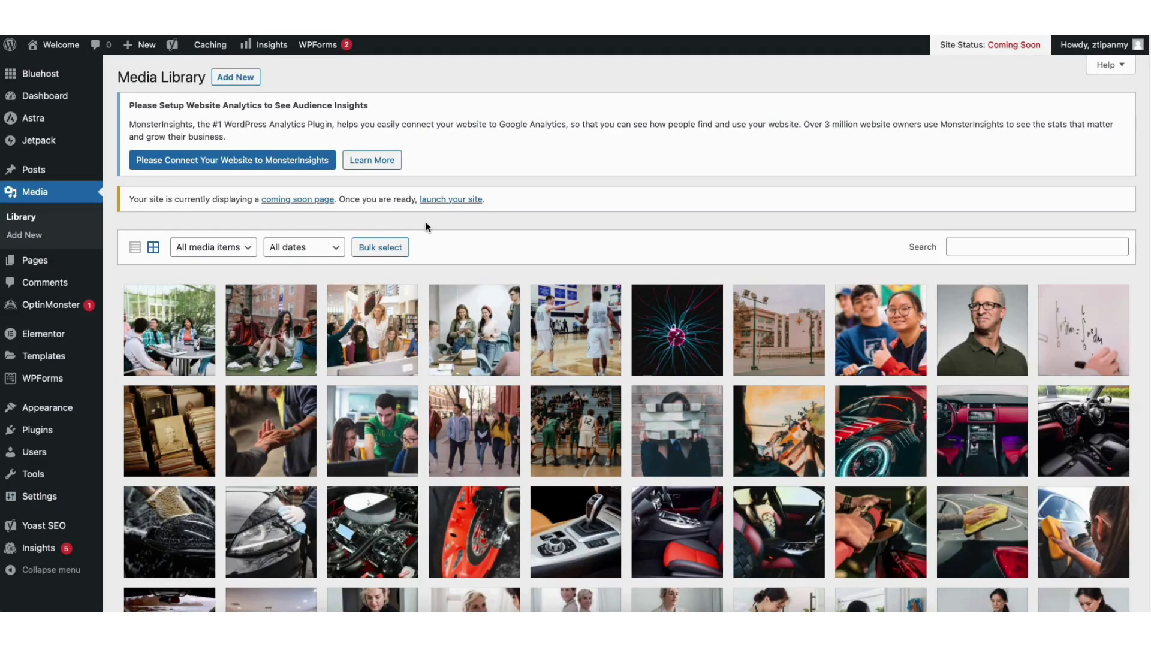
scroll(1145, 190, down, 4)
scroll(627, 333, down, 2)
scroll(626, 334, up, 6)
- View the list of all posts and the site's comments with their moderation options
mouse_move(41, 172)
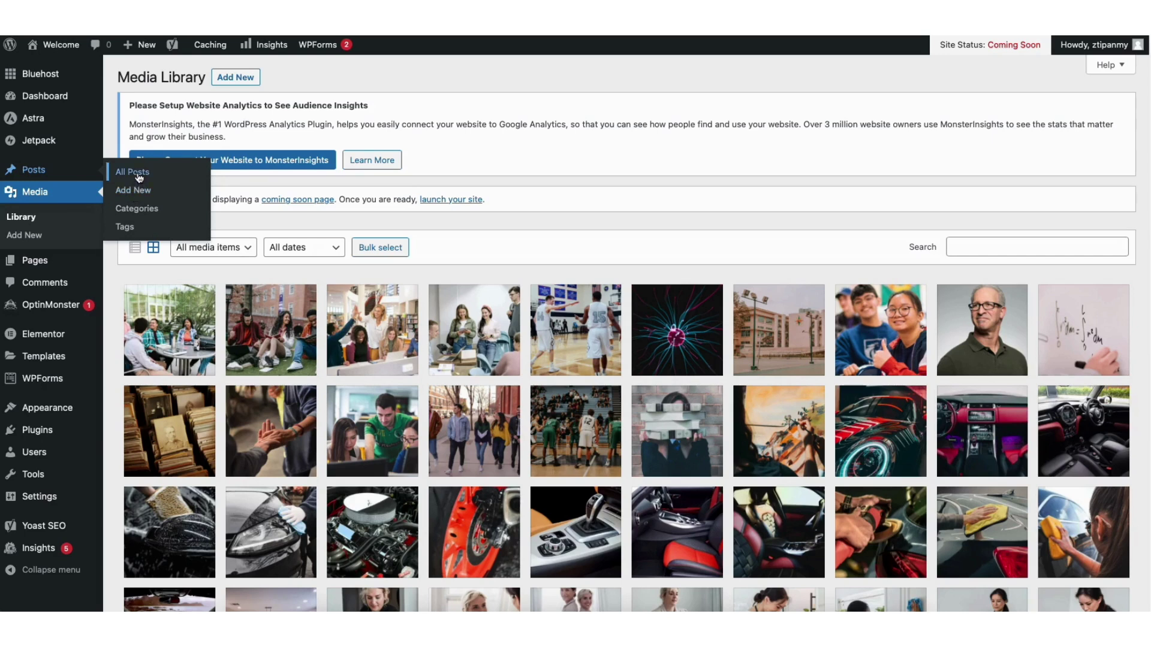
click(139, 177)
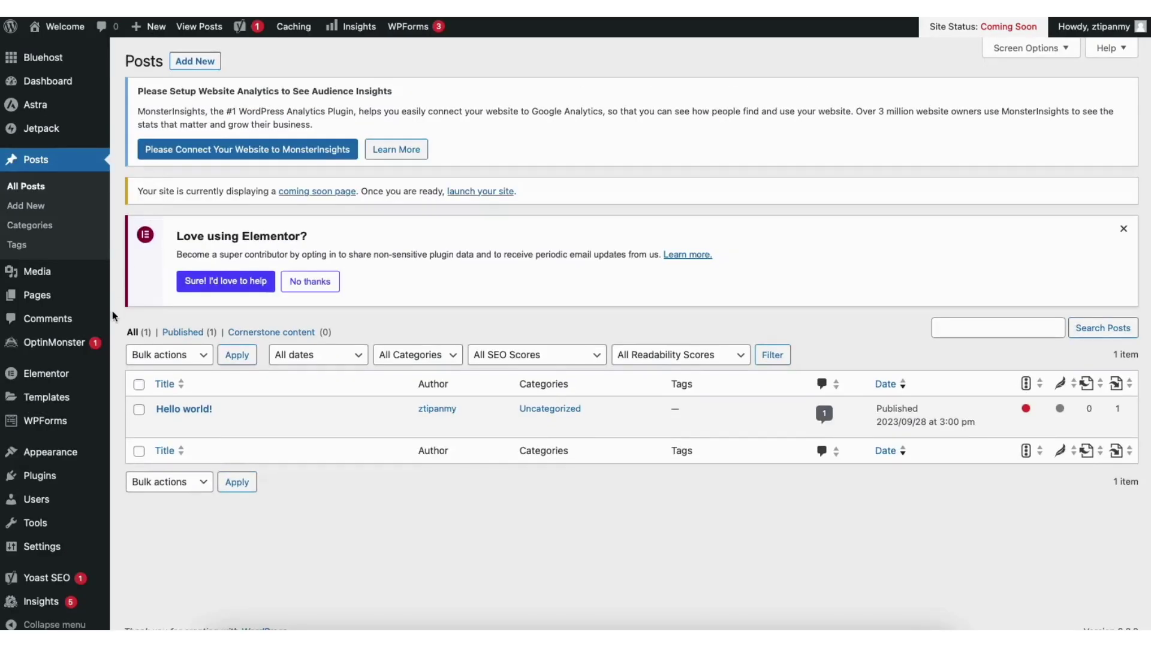
click(58, 322)
mouse_move(59, 311)
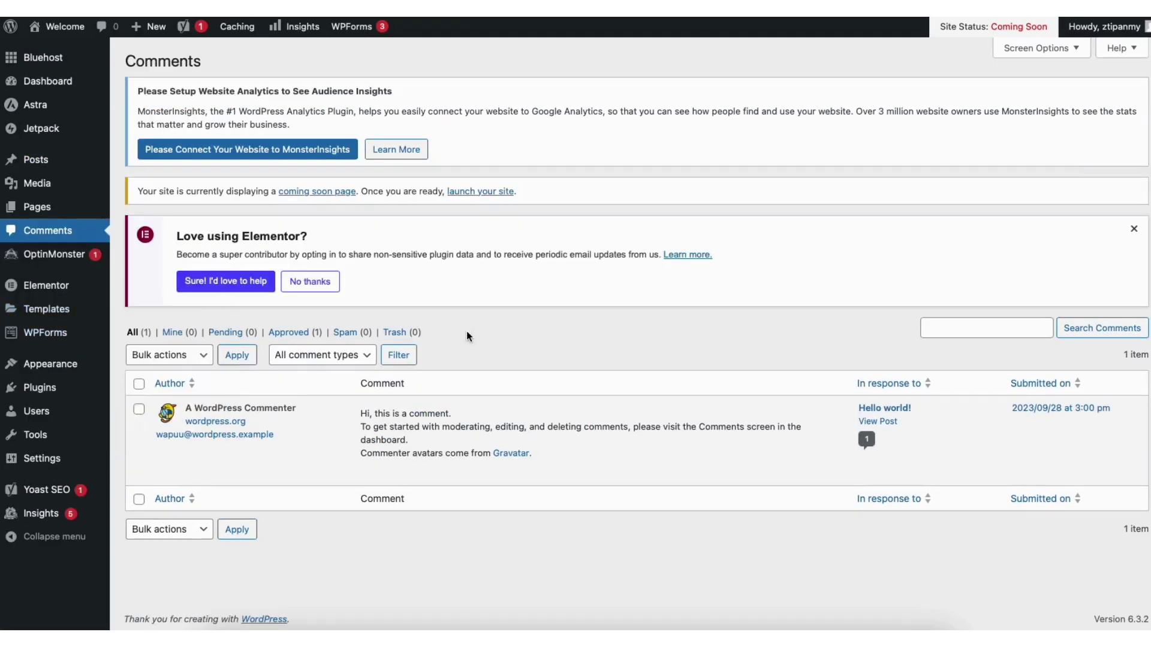
mouse_move(429, 473)
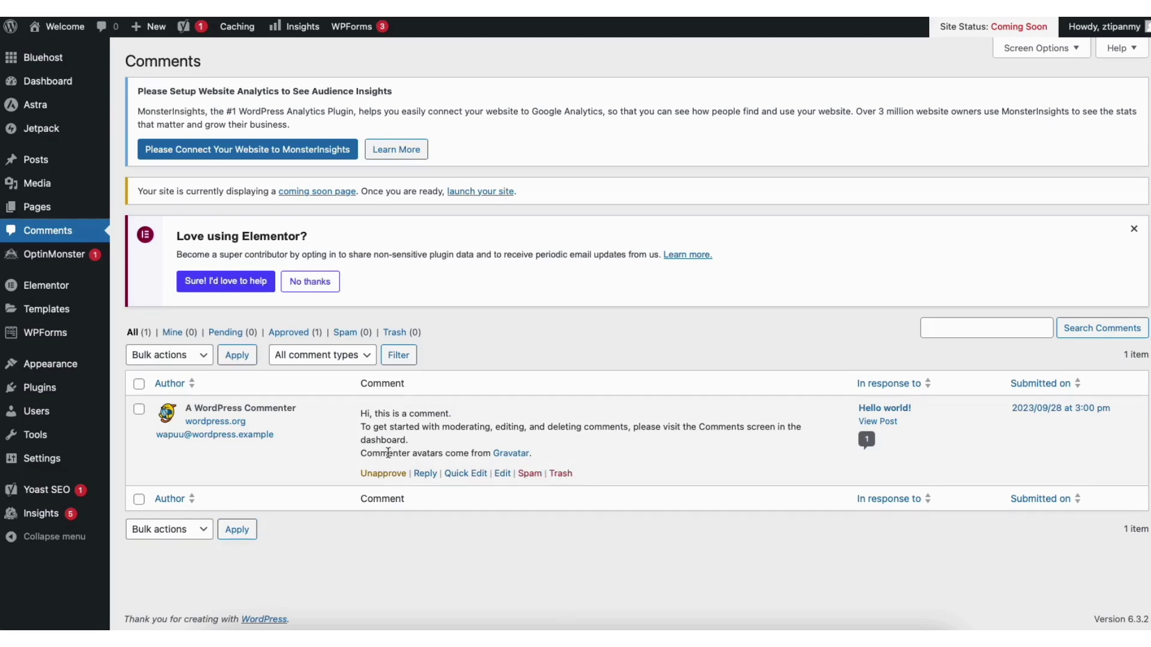
- Open the catalogue for adding new plugins and look through the featured ones
mouse_move(42, 391)
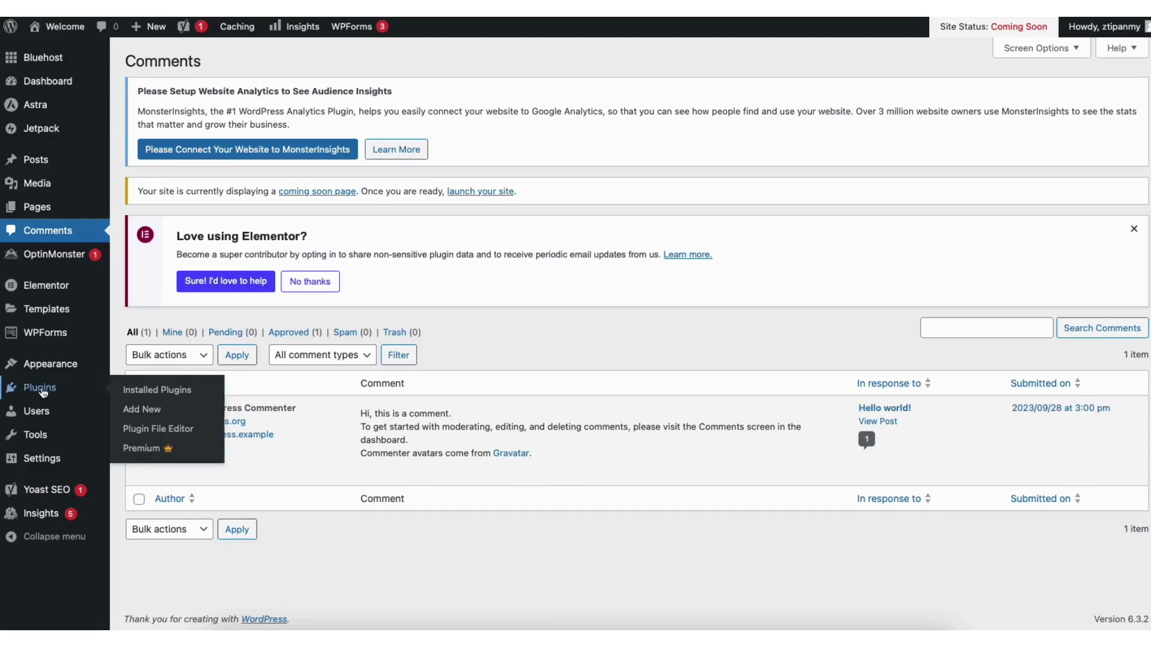
click(147, 408)
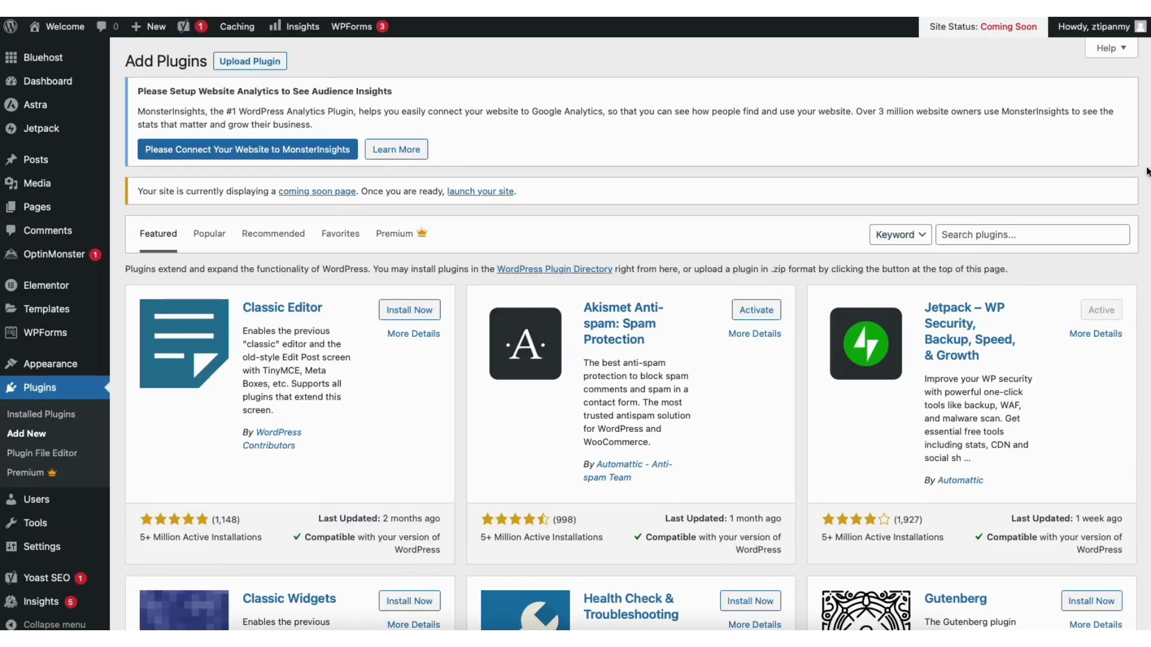
scroll(959, 232, down, 3)
scroll(1138, 226, down, 1)
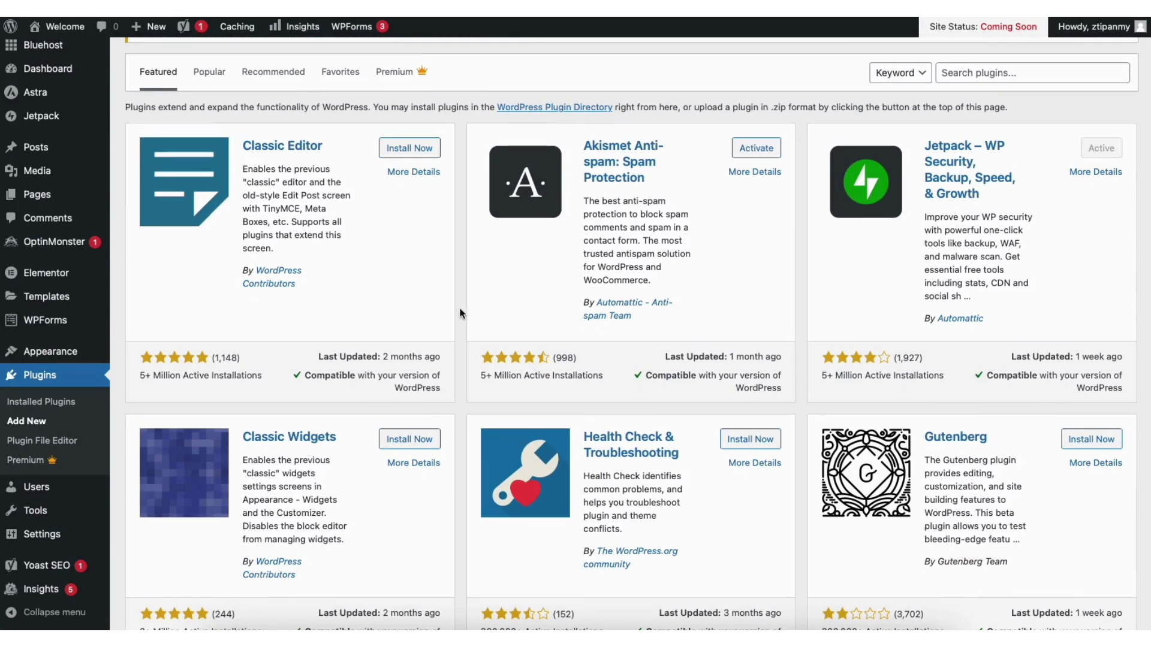
- Open the Menus editor, add Sample Page to Main Menu and place it between Services and Contact
mouse_move(69, 354)
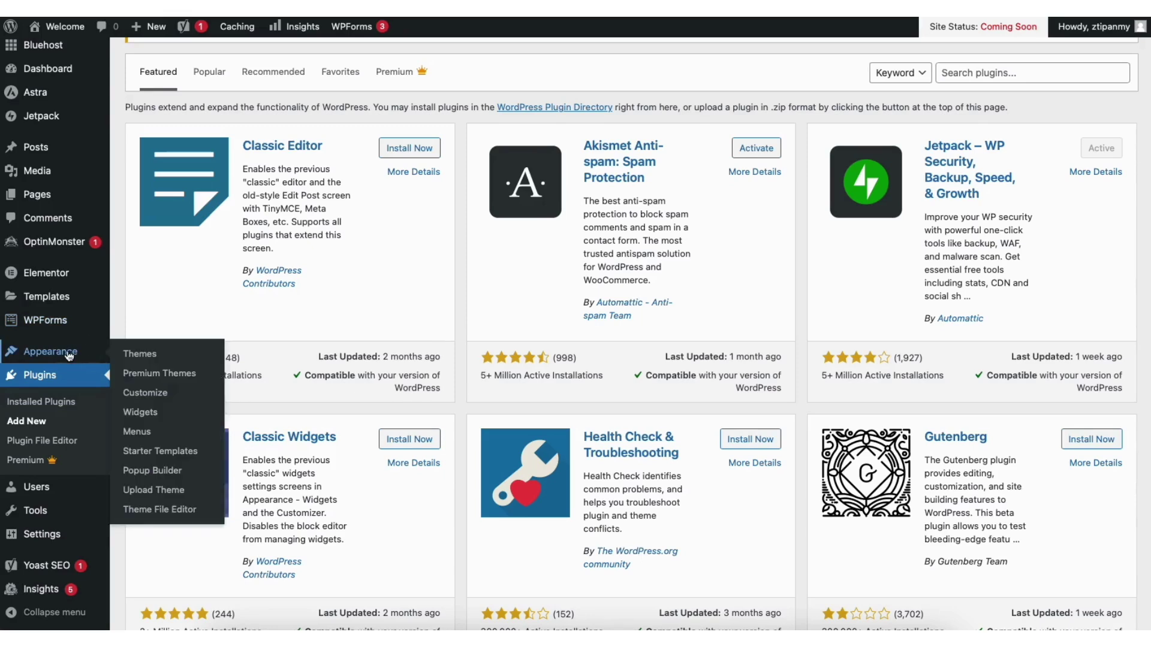
click(135, 431)
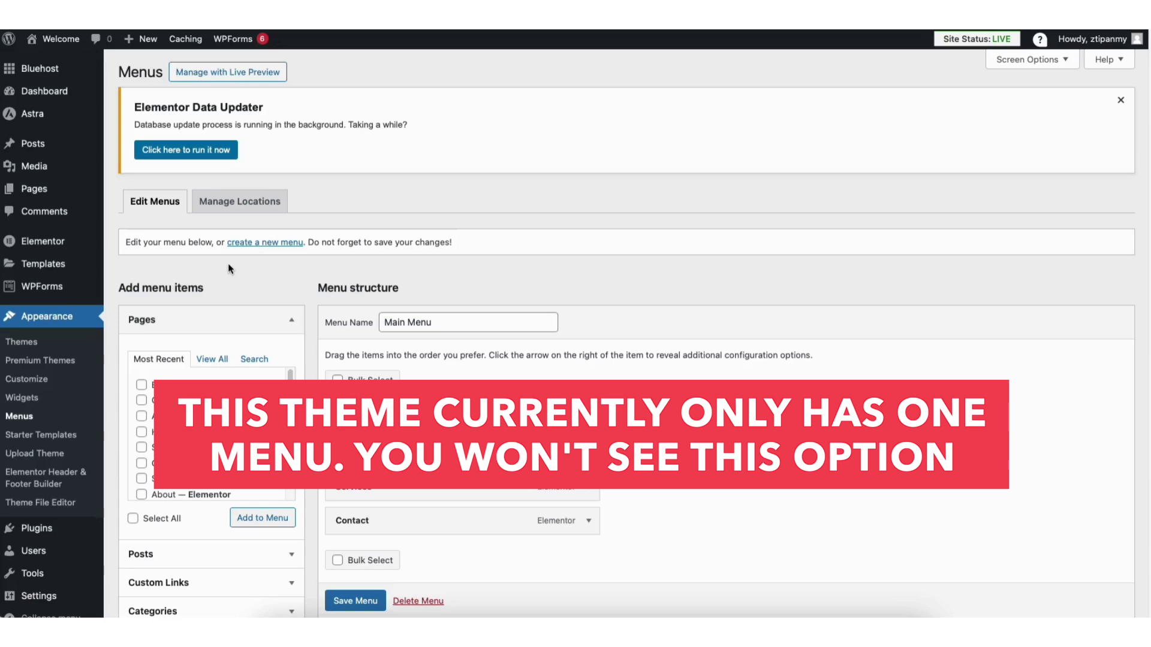
click(142, 449)
click(263, 518)
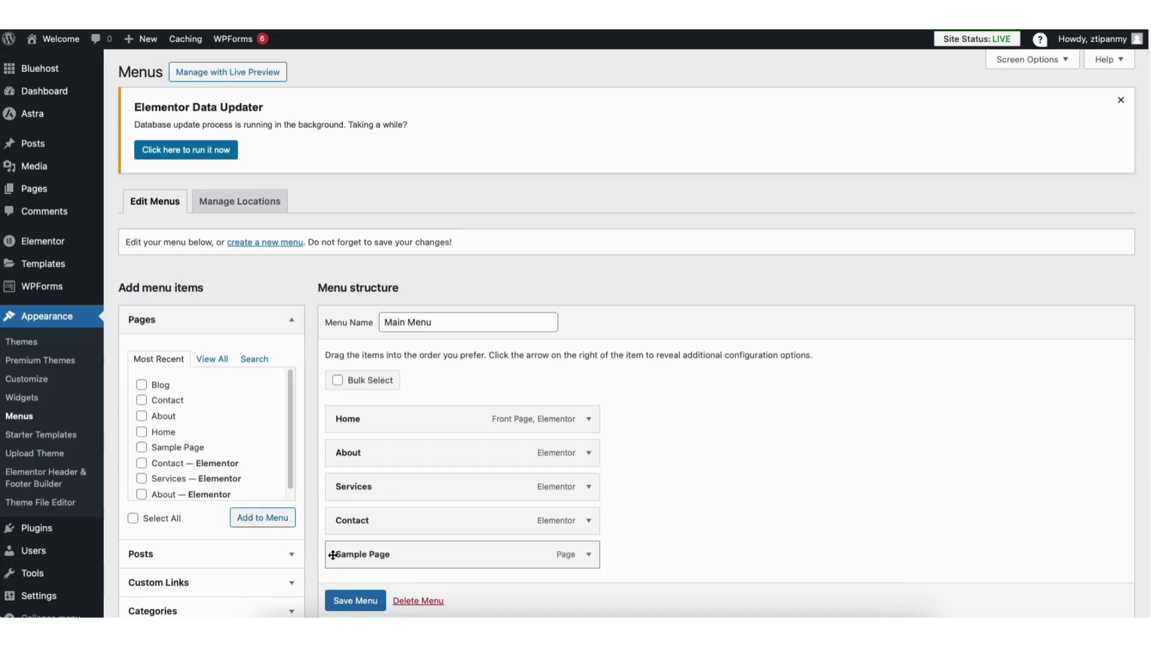
drag(354, 557, 355, 525)
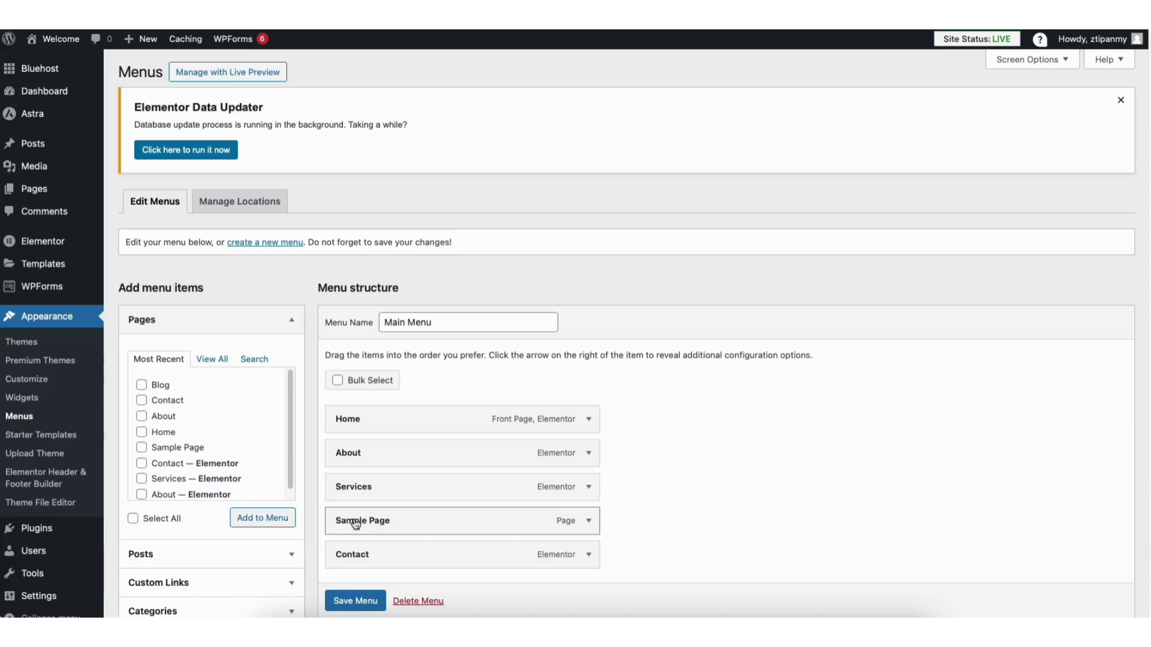
- Expand the Sample Page menu item to review its label, move and remove options, and collapse it again
click(588, 520)
scroll(589, 521, down, 1)
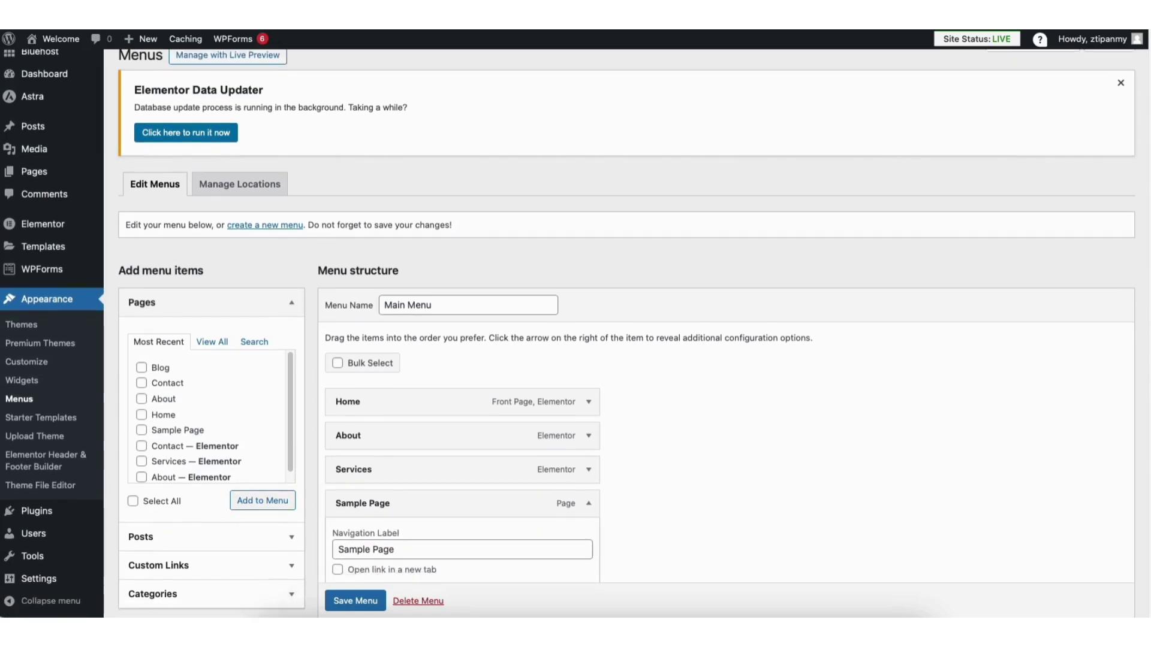
scroll(425, 371, down, 5)
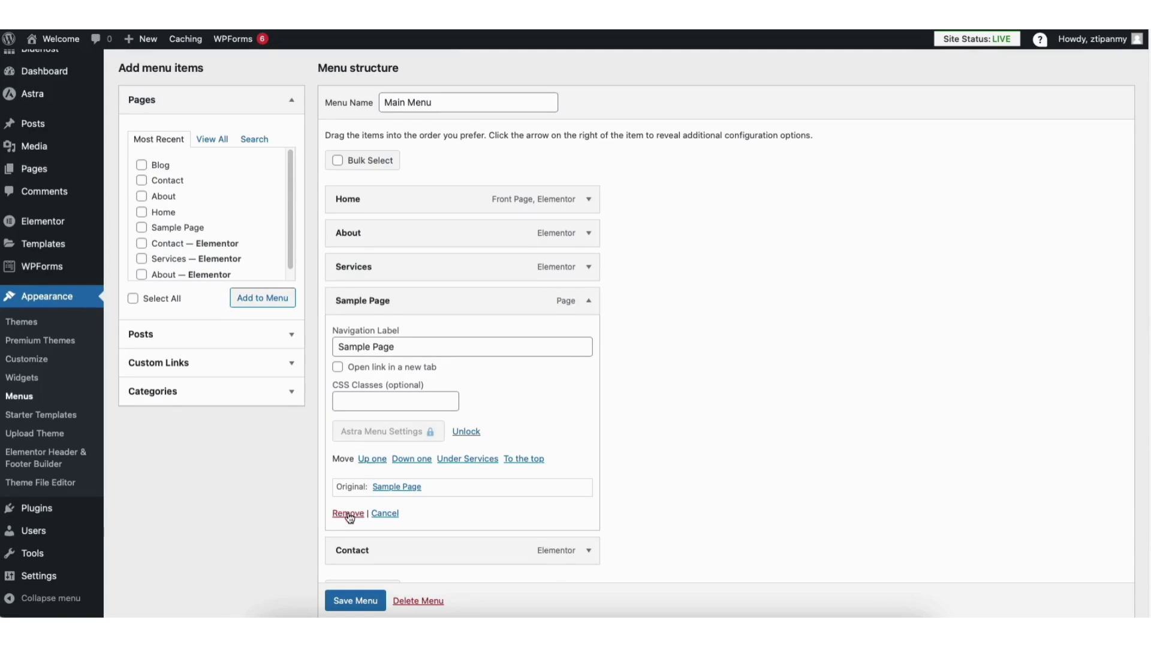
click(589, 301)
scroll(998, 220, up, 3)
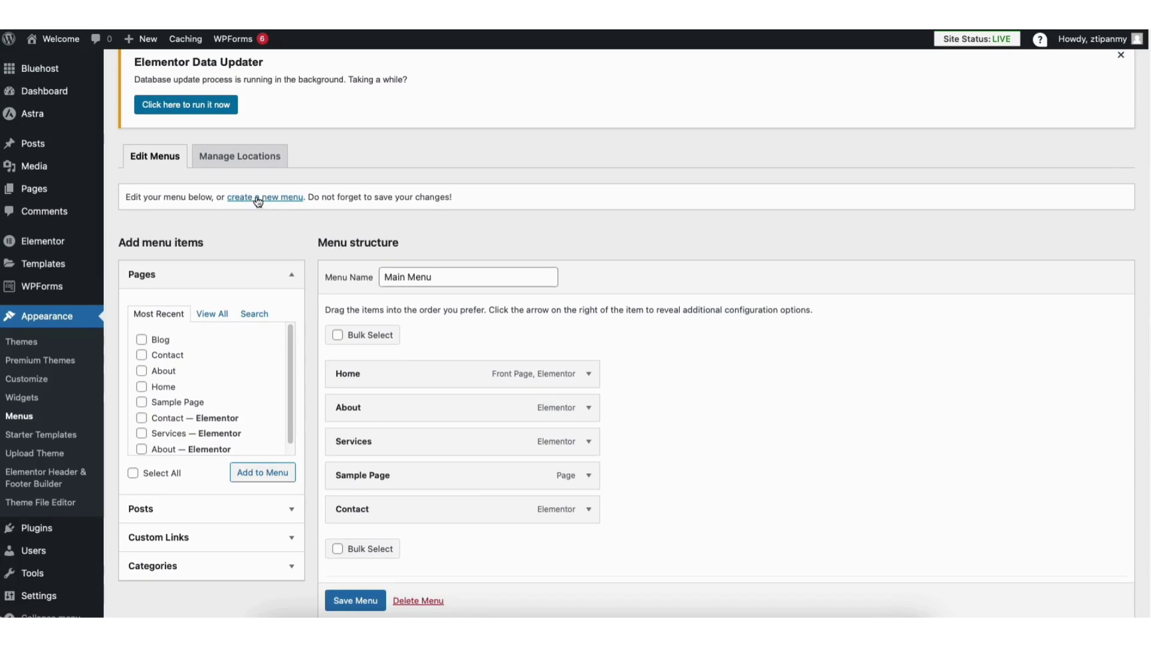
- Add a second Sample Page to Main Menu and nest both Sample Page items under Services as sub items
click(142, 403)
click(262, 472)
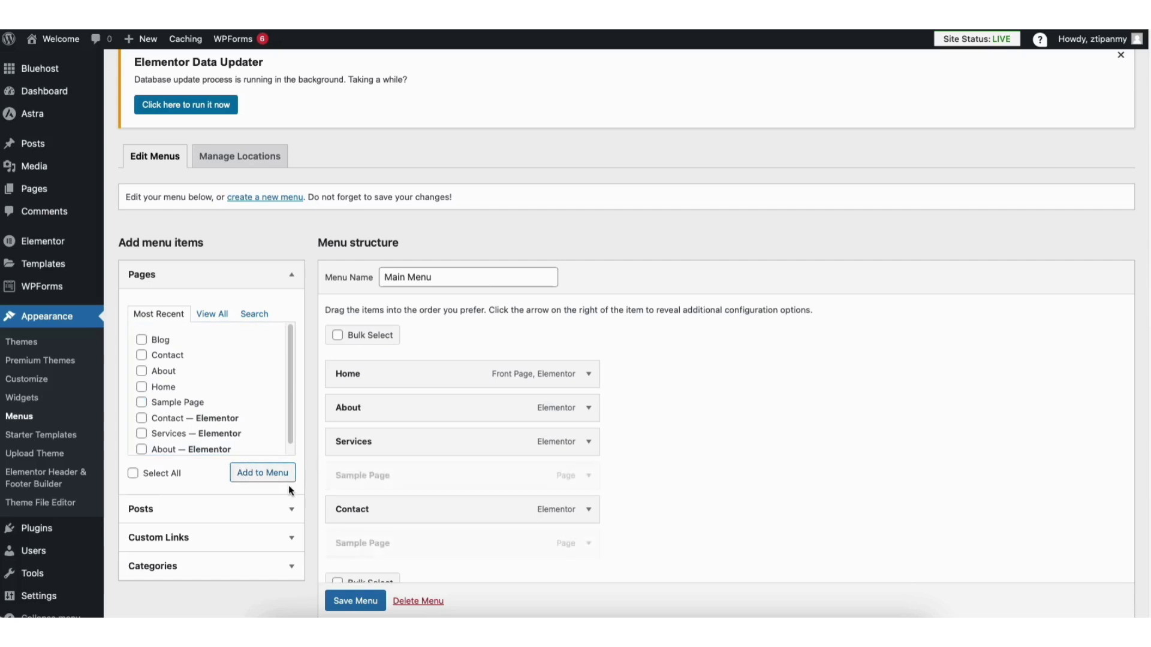
drag(355, 552, 381, 479)
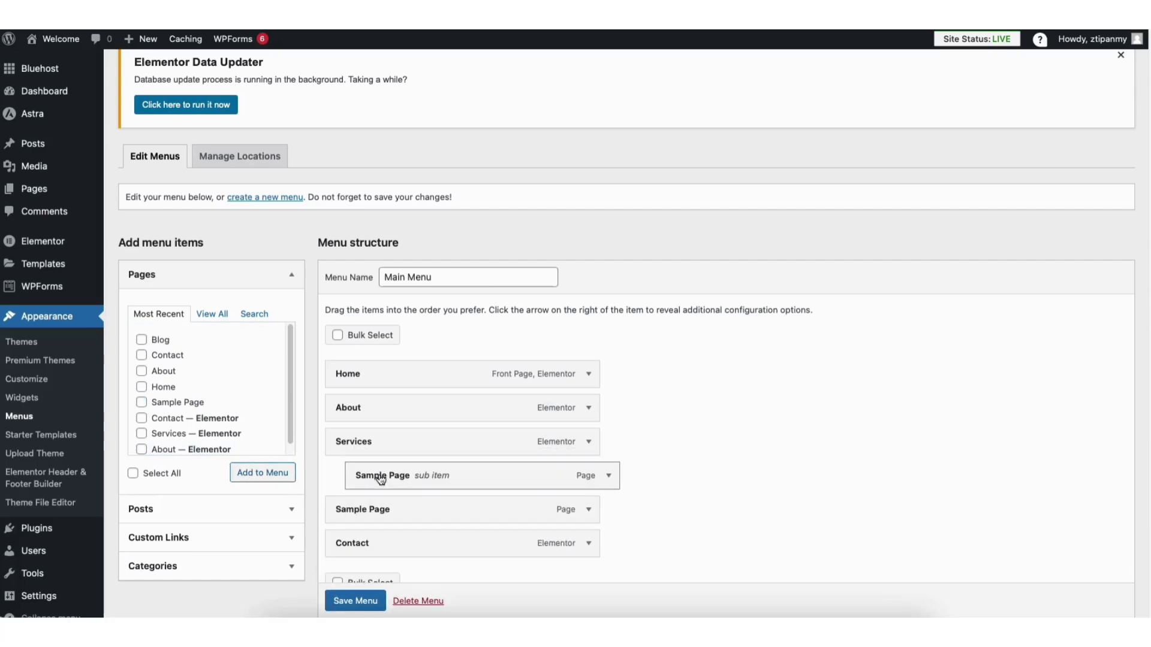
drag(367, 514, 393, 515)
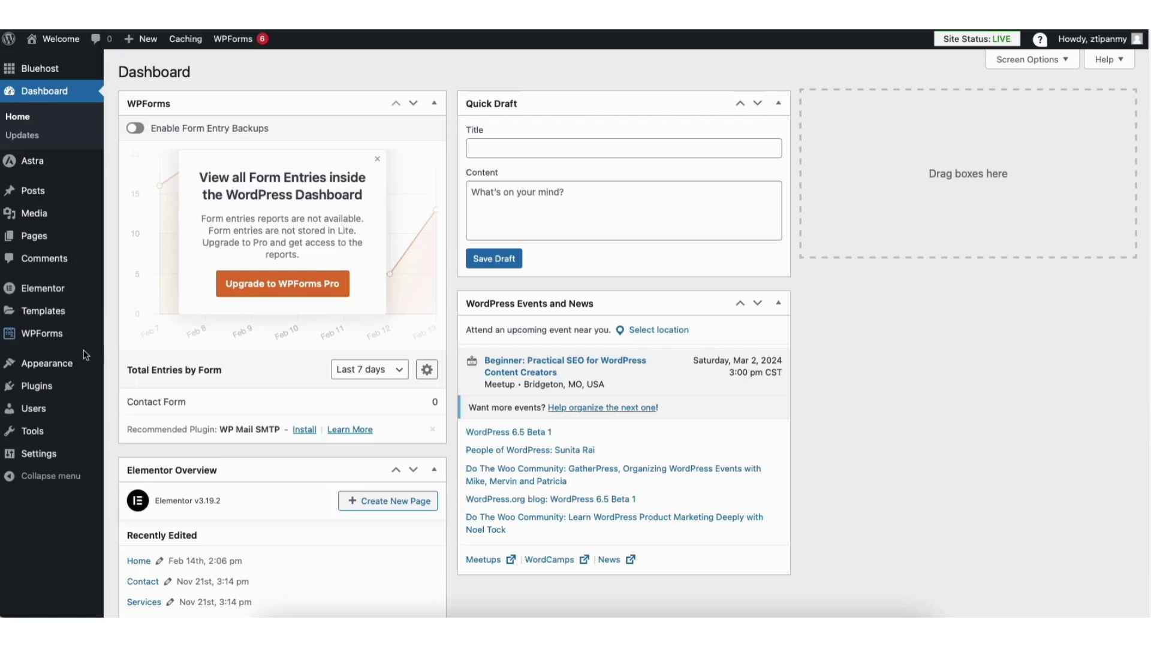
- Open the Footer Builder in the theme customizer and view the Copyright element's general and design settings
mouse_move(63, 368)
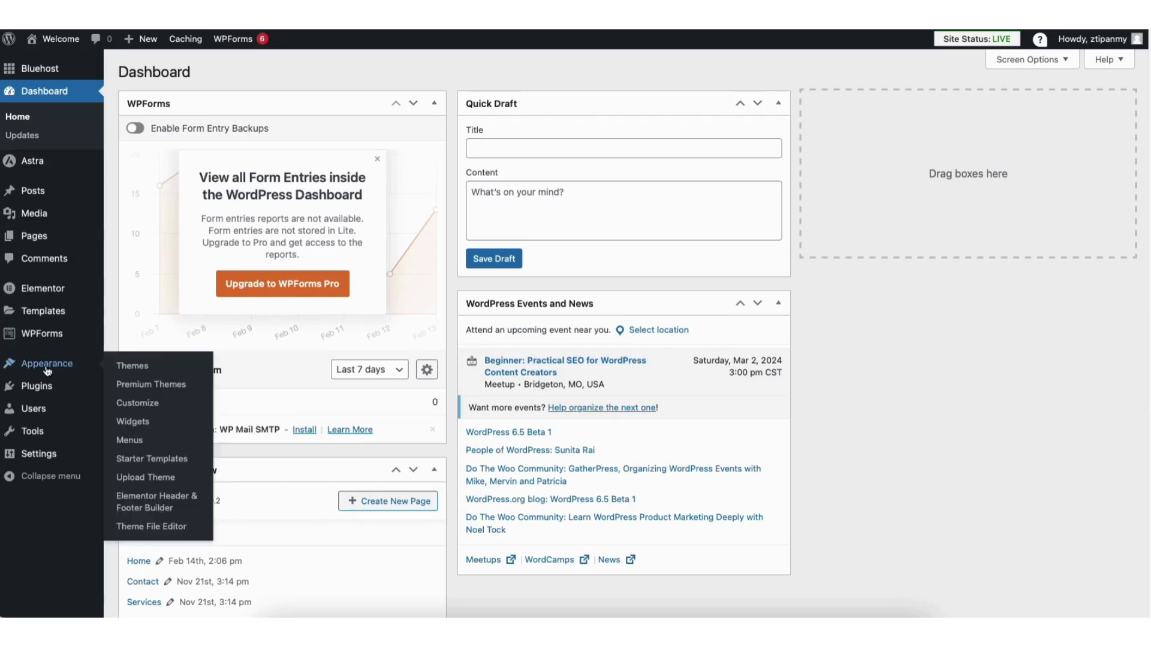
click(129, 403)
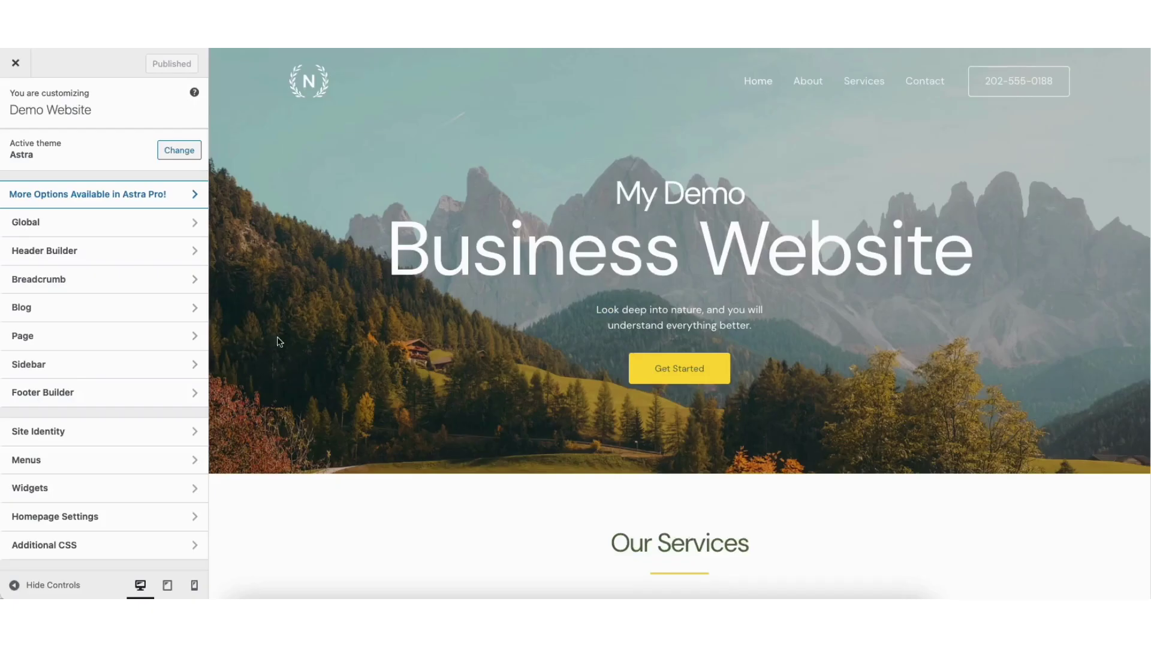
click(56, 390)
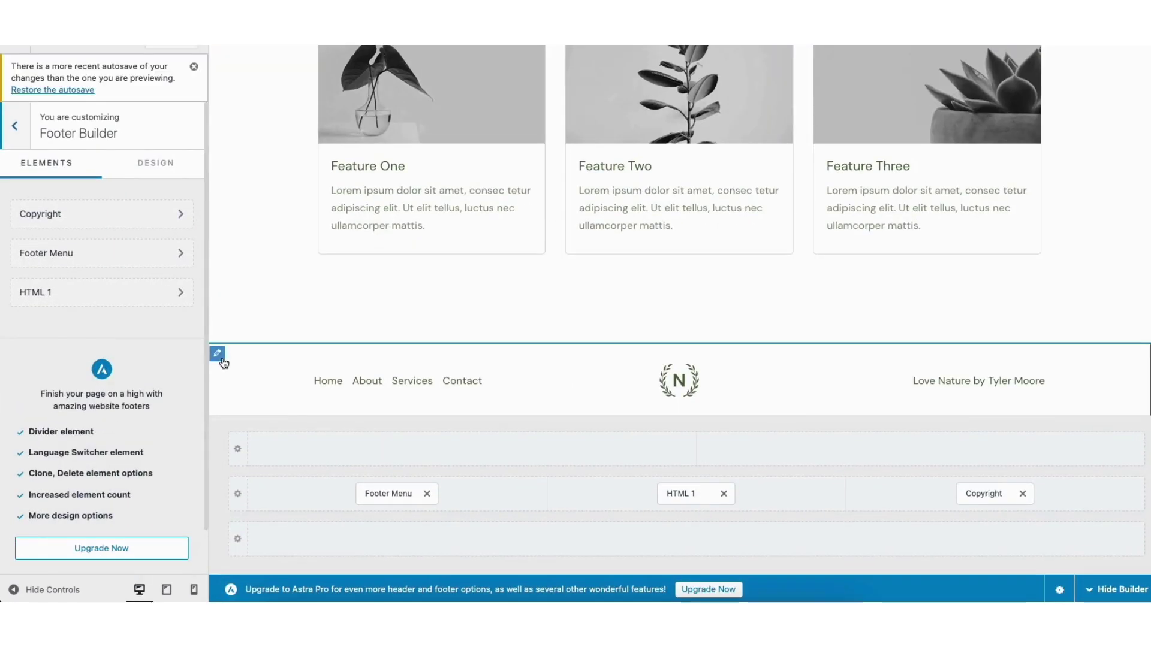
mouse_move(940, 377)
click(1052, 383)
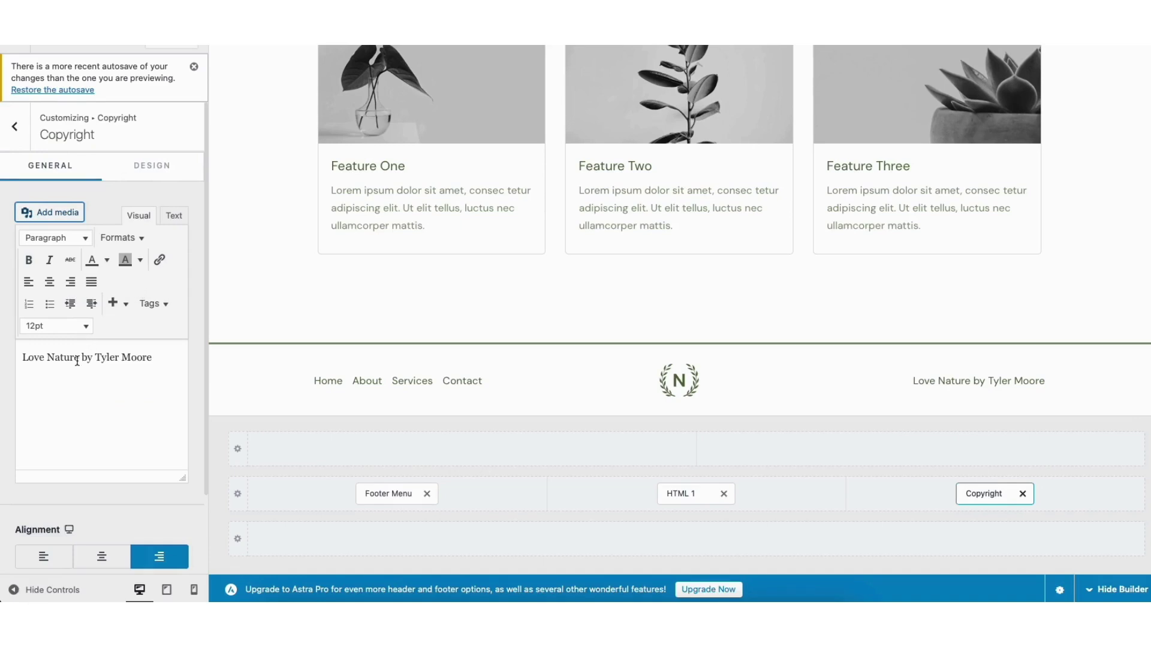
click(155, 166)
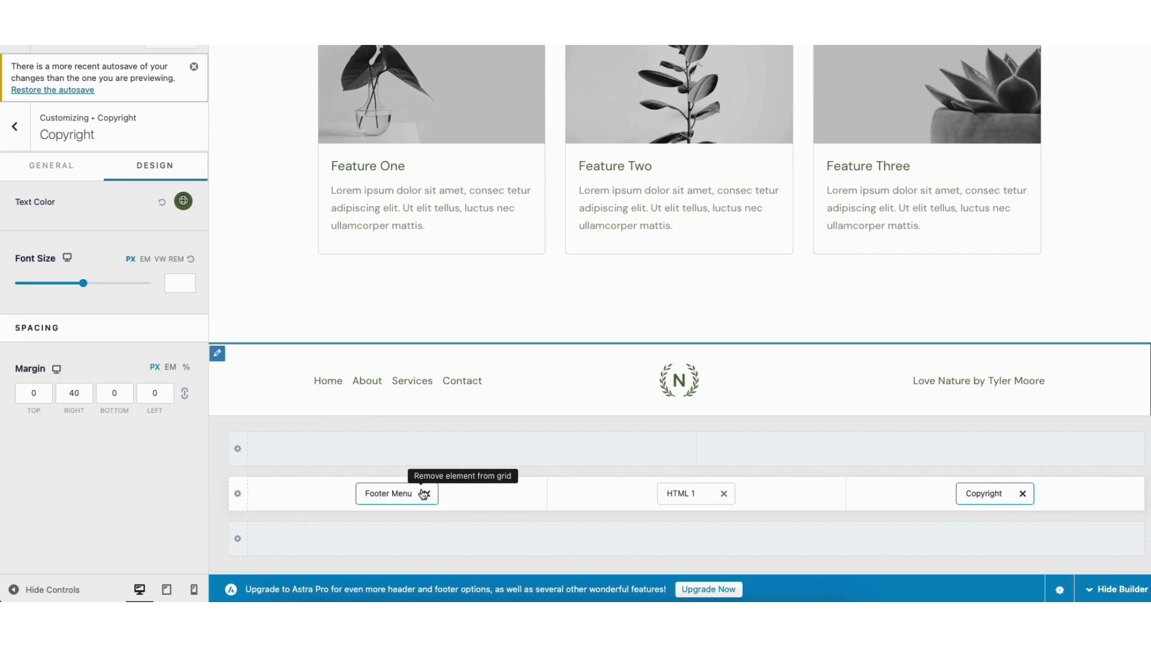
- Try a two-column layout for the primary footer and view the elements available for the row above it
click(217, 356)
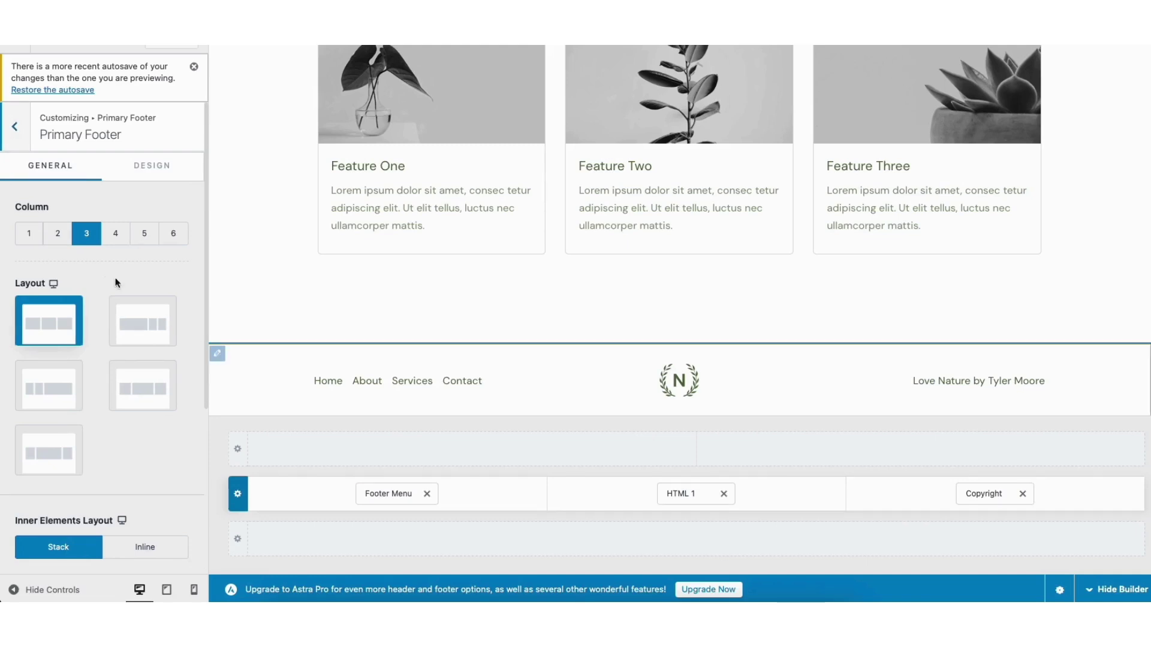
click(58, 238)
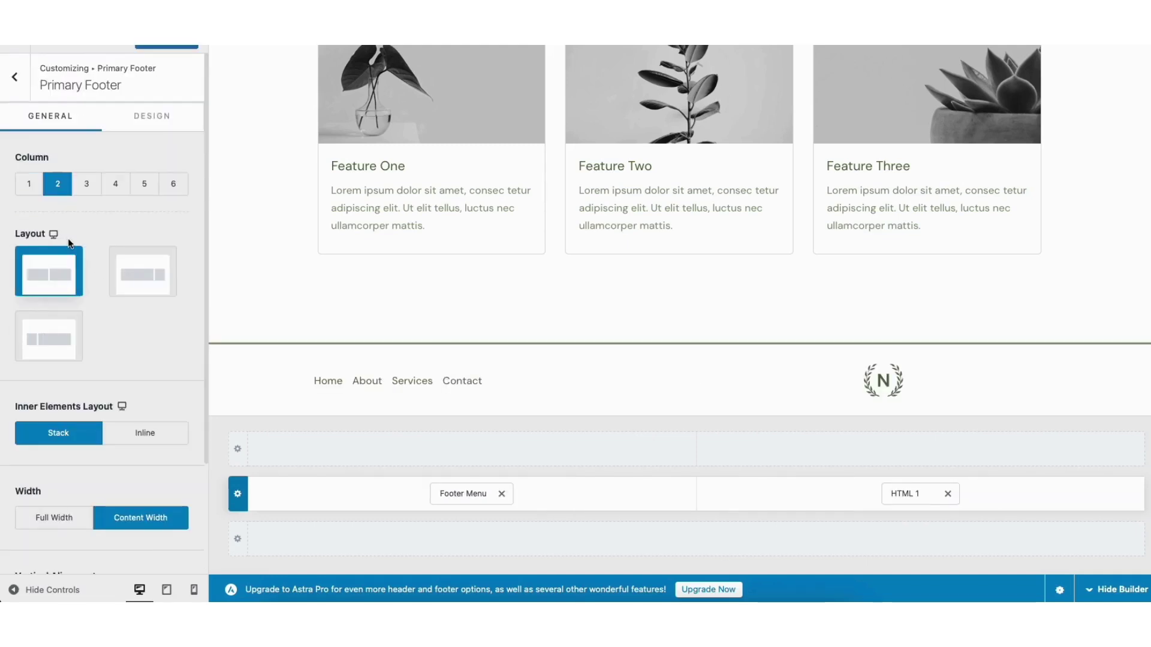
click(473, 450)
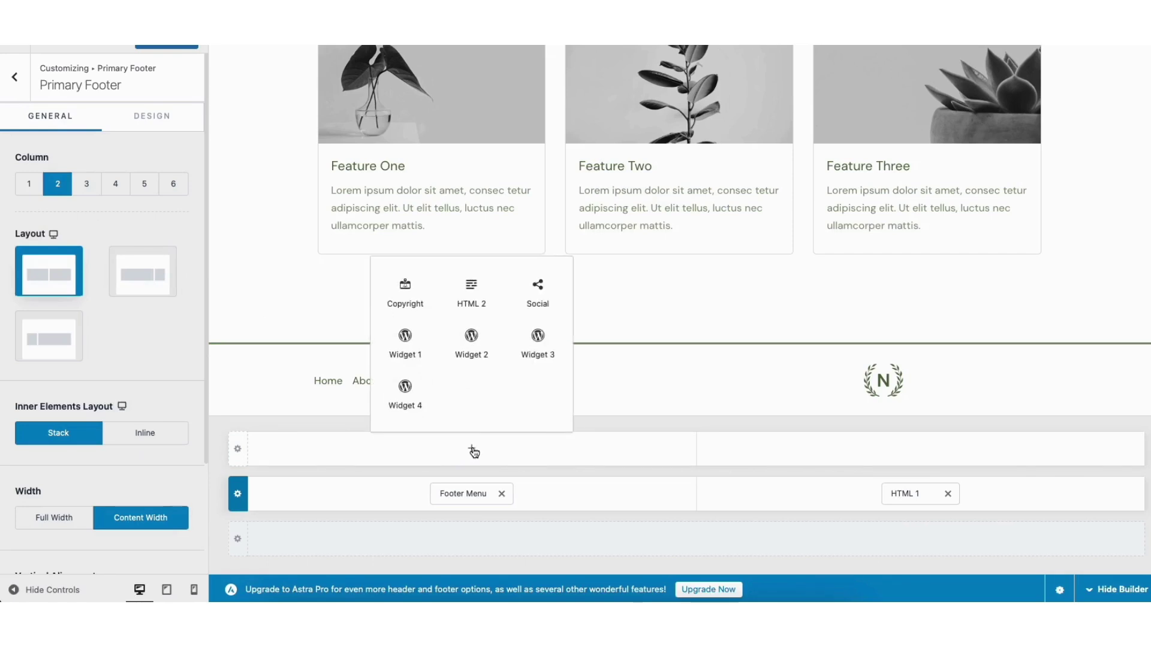
click(15, 78)
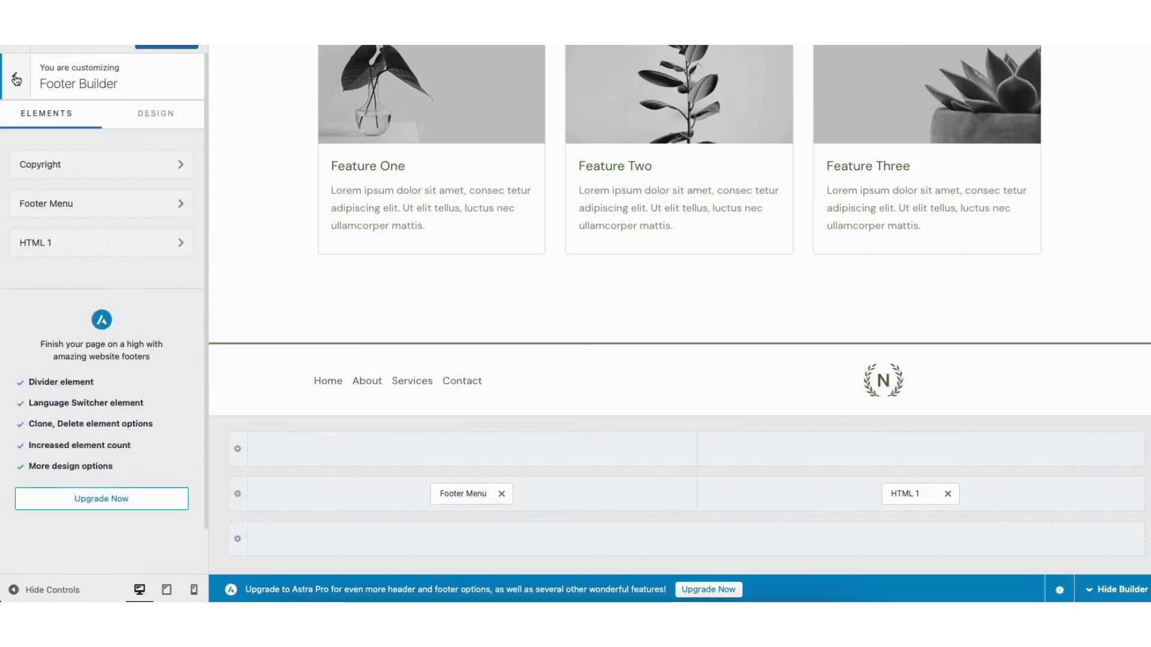
click(15, 78)
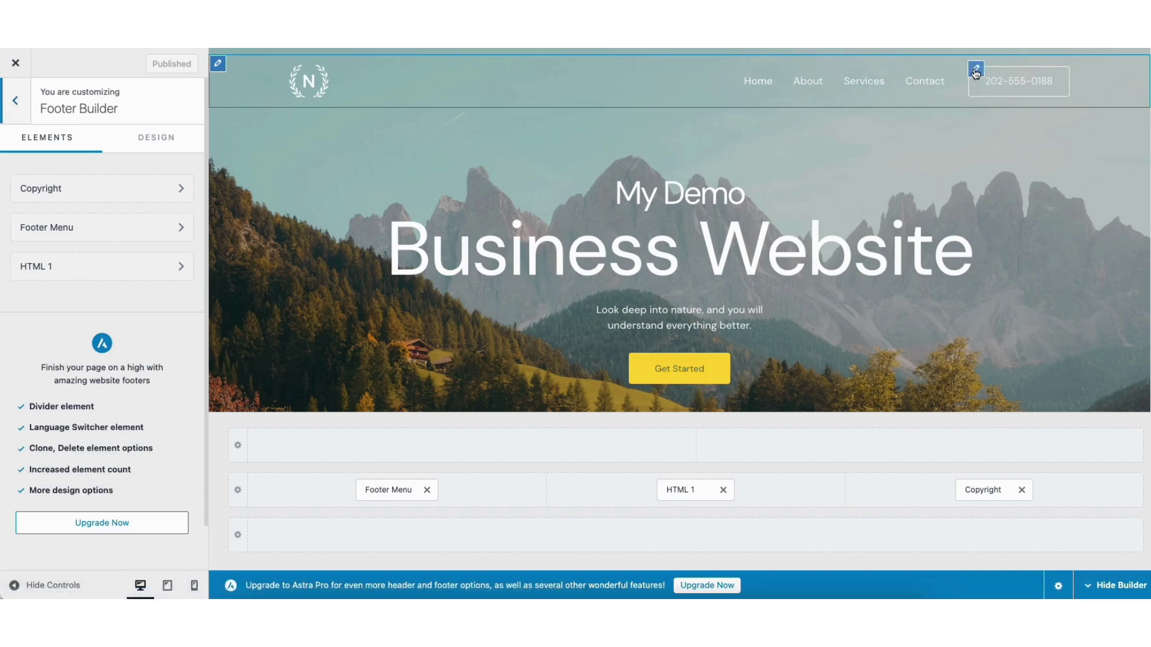
- Open the header's phone number button for editing and remove the button from the header
click(975, 70)
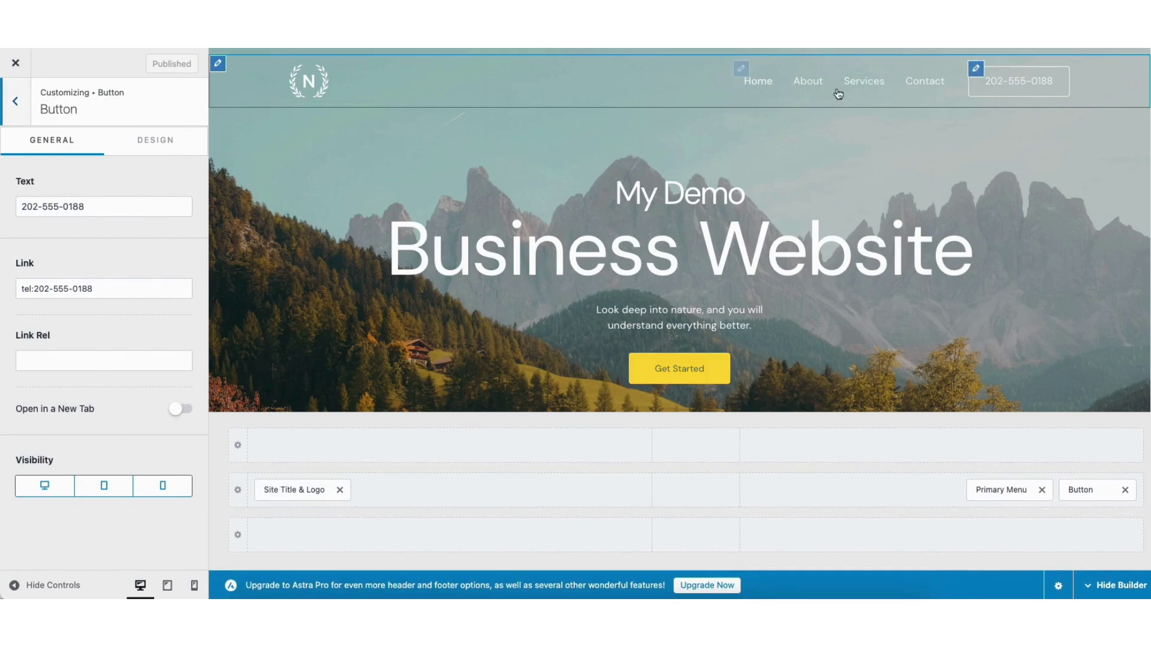
drag(19, 207, 105, 207)
click(107, 254)
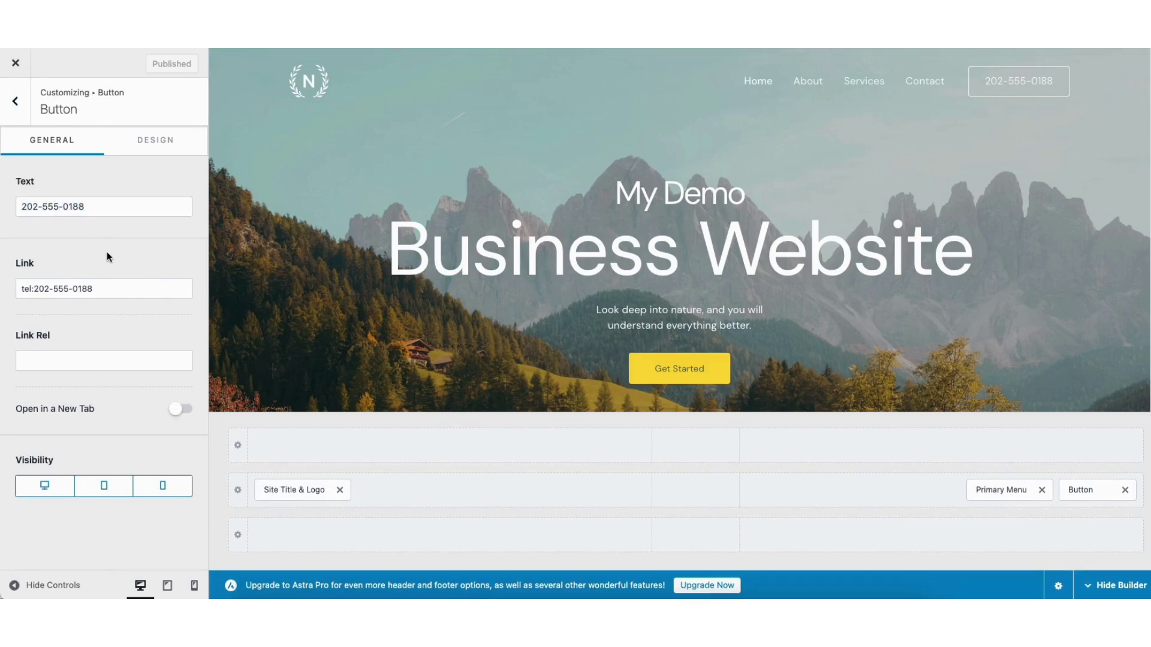
click(1125, 490)
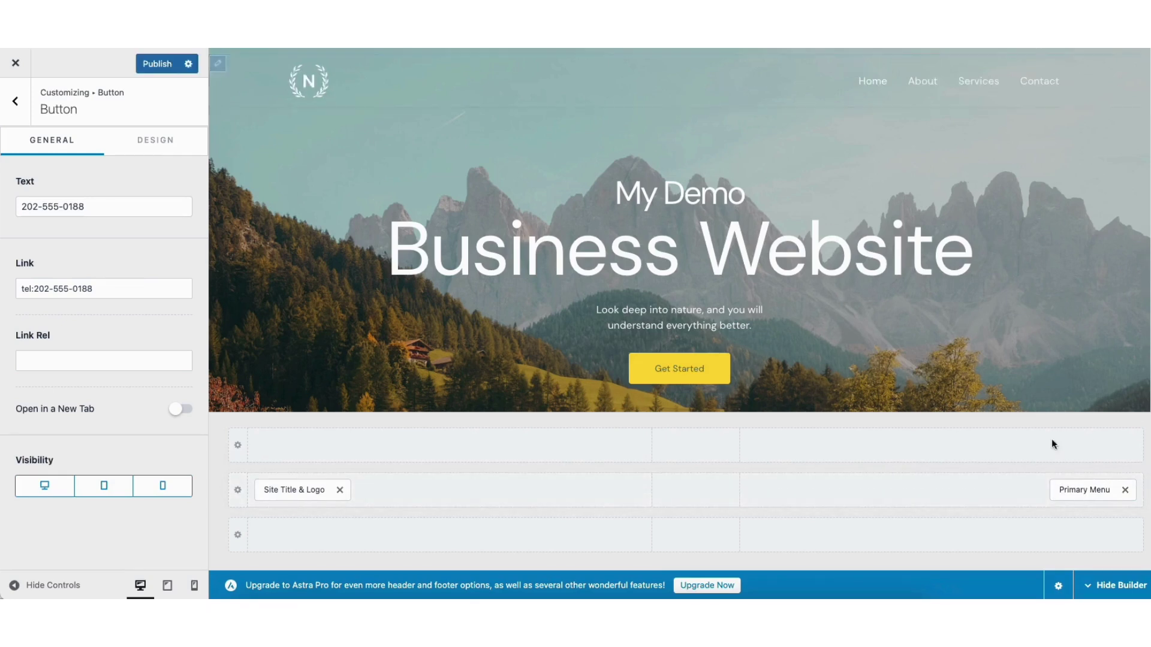
- Open the header's Site Title & Logo element and look through its general and design settings
mouse_move(1073, 491)
mouse_down()
mouse_move(778, 488)
mouse_move(701, 501)
mouse_move(1053, 498)
mouse_up()
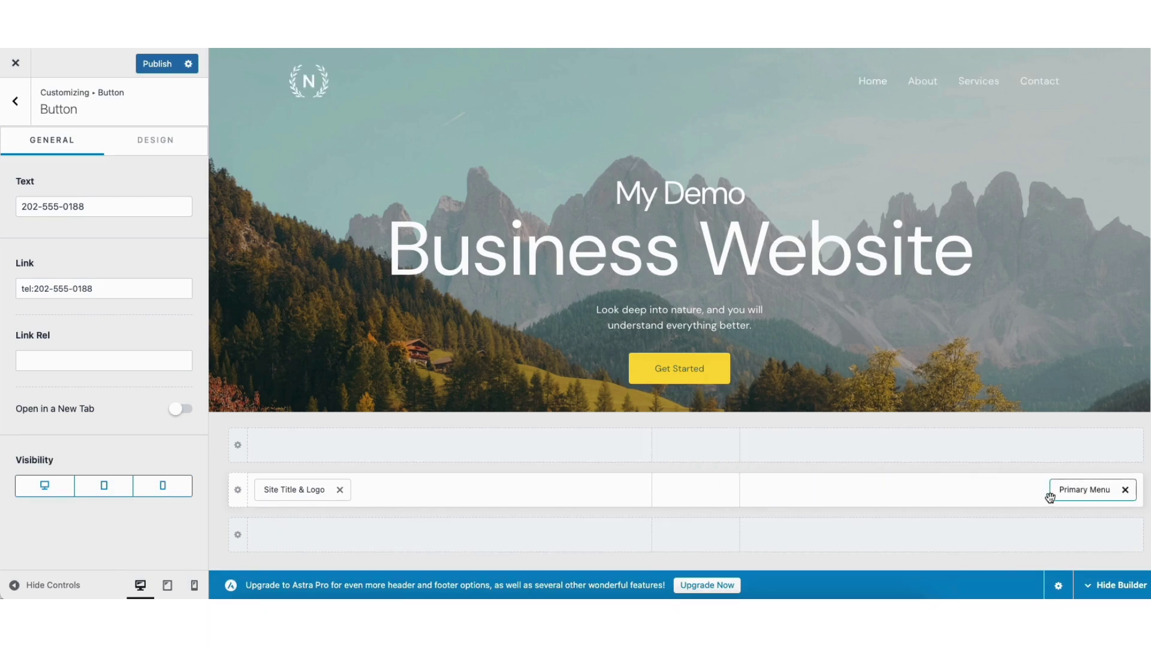
click(298, 82)
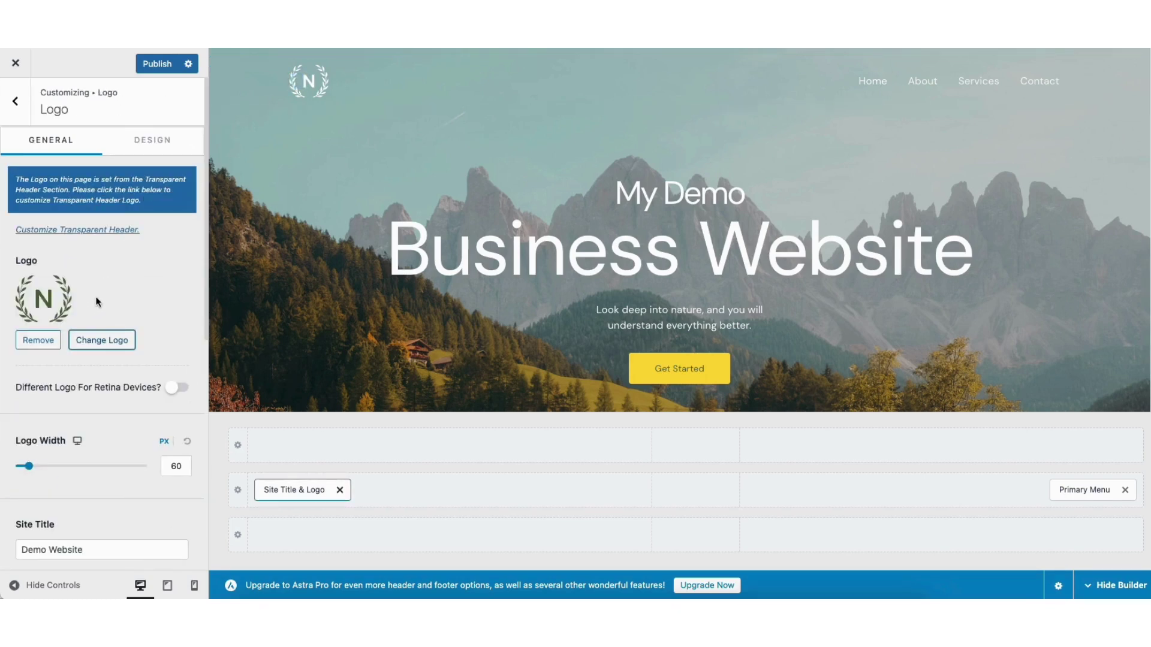
scroll(207, 266, down, 1)
drag(206, 266, 210, 402)
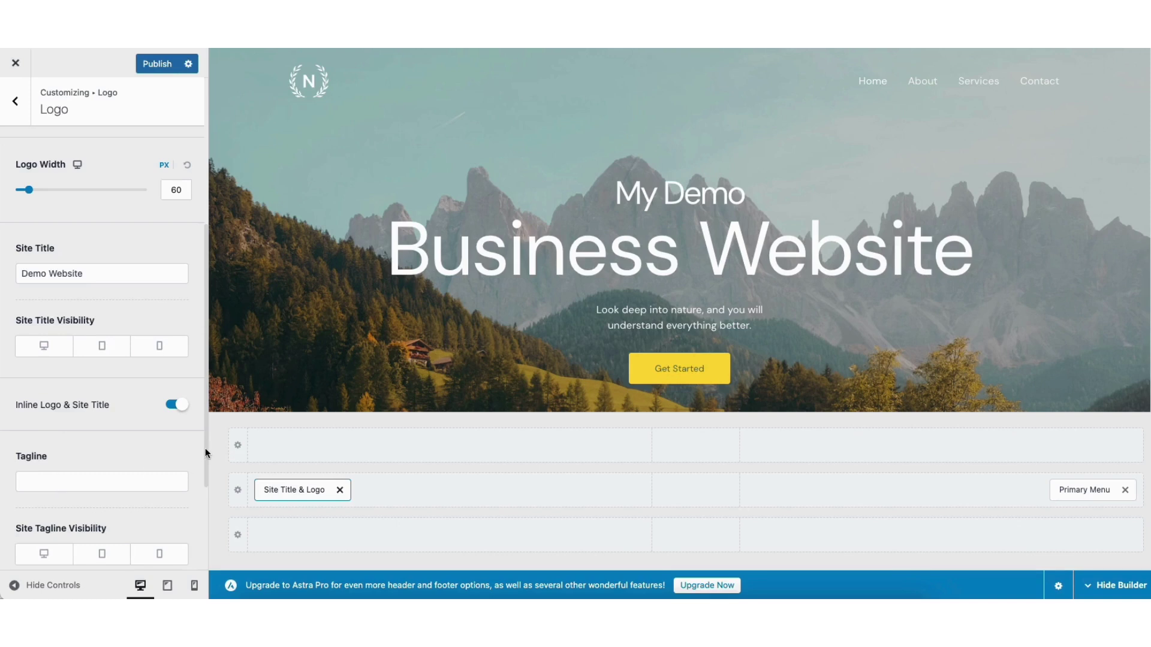
drag(206, 449, 210, 261)
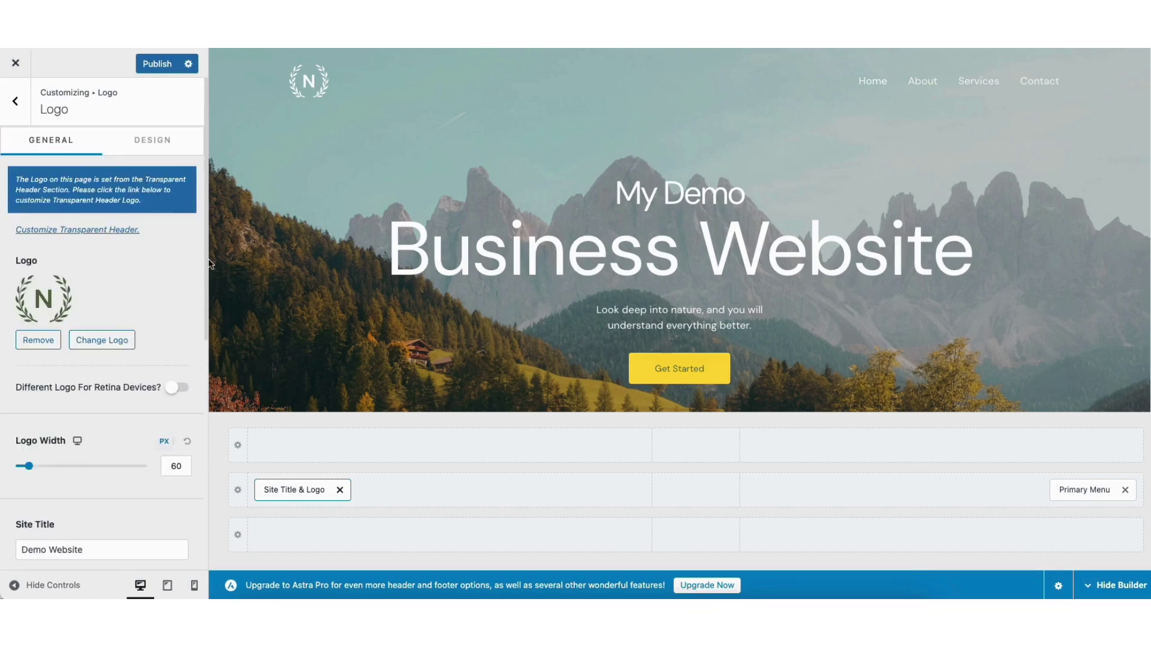
click(153, 142)
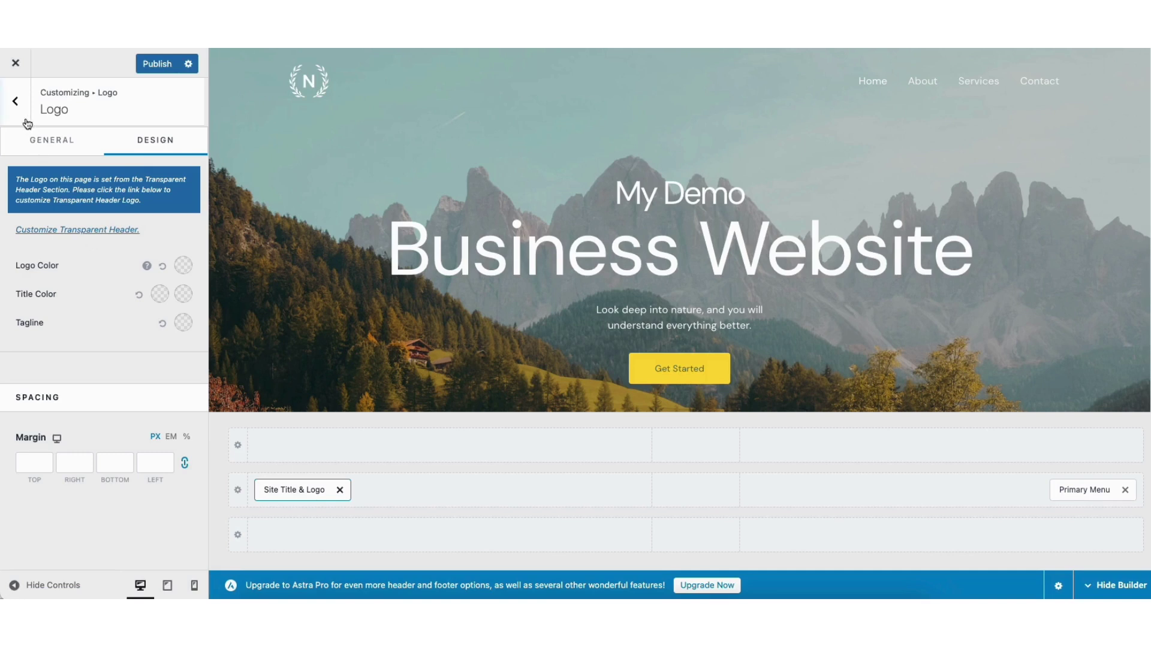
- Leave the header settings and view the site icon and title options under Site Identity
click(16, 102)
click(14, 102)
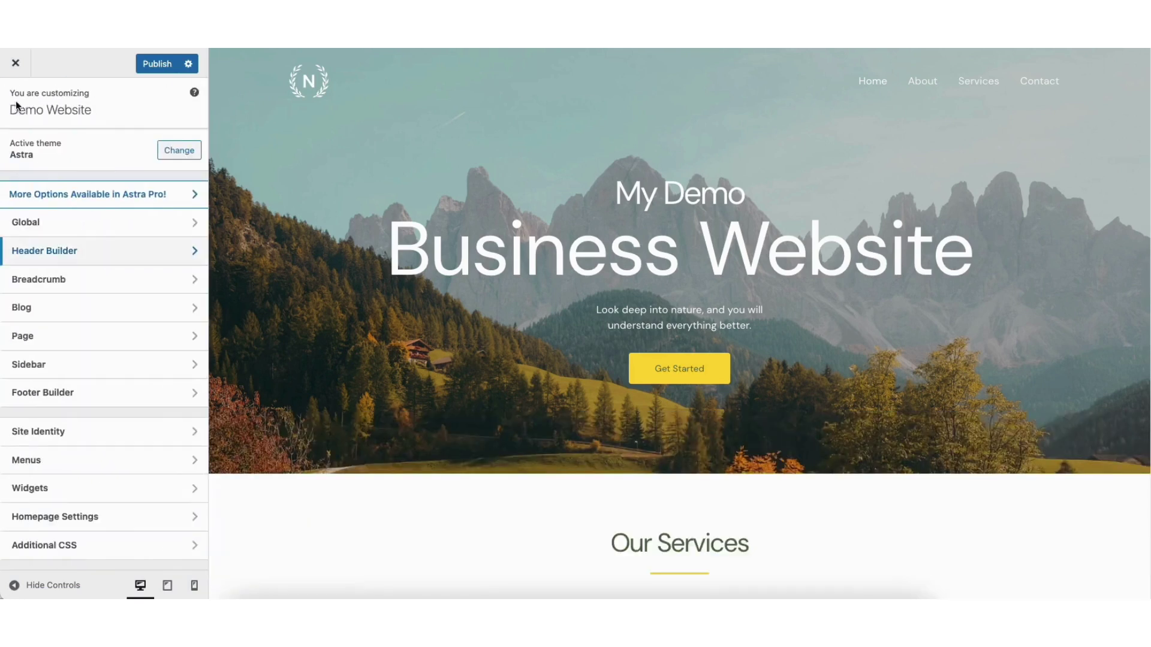
click(57, 432)
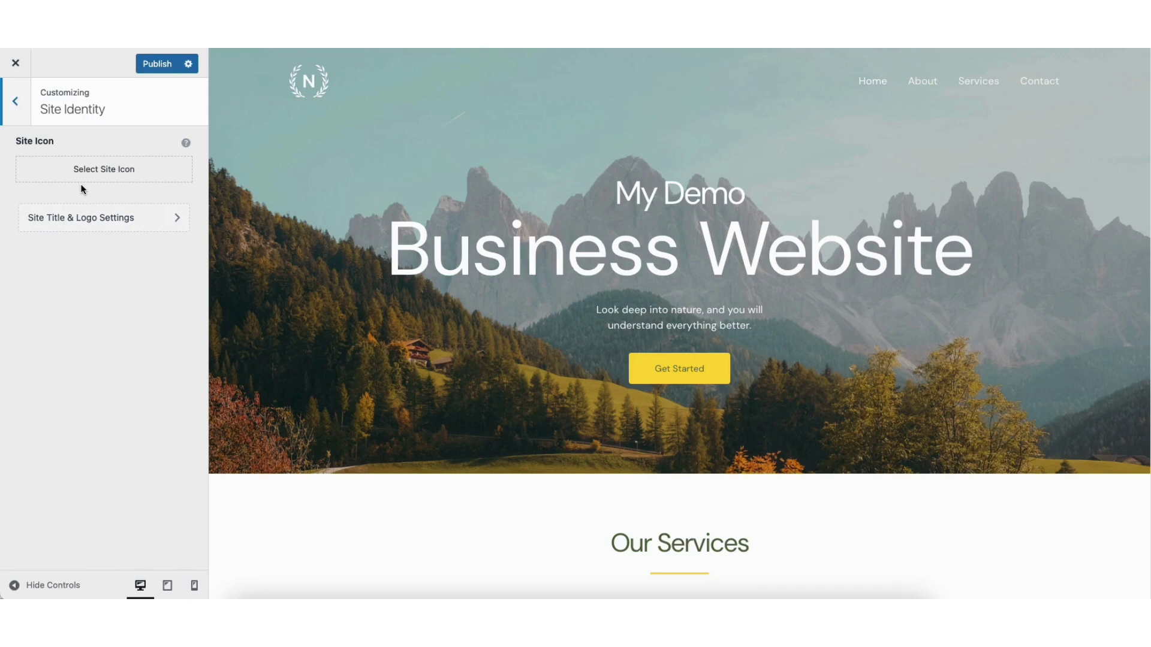
click(15, 106)
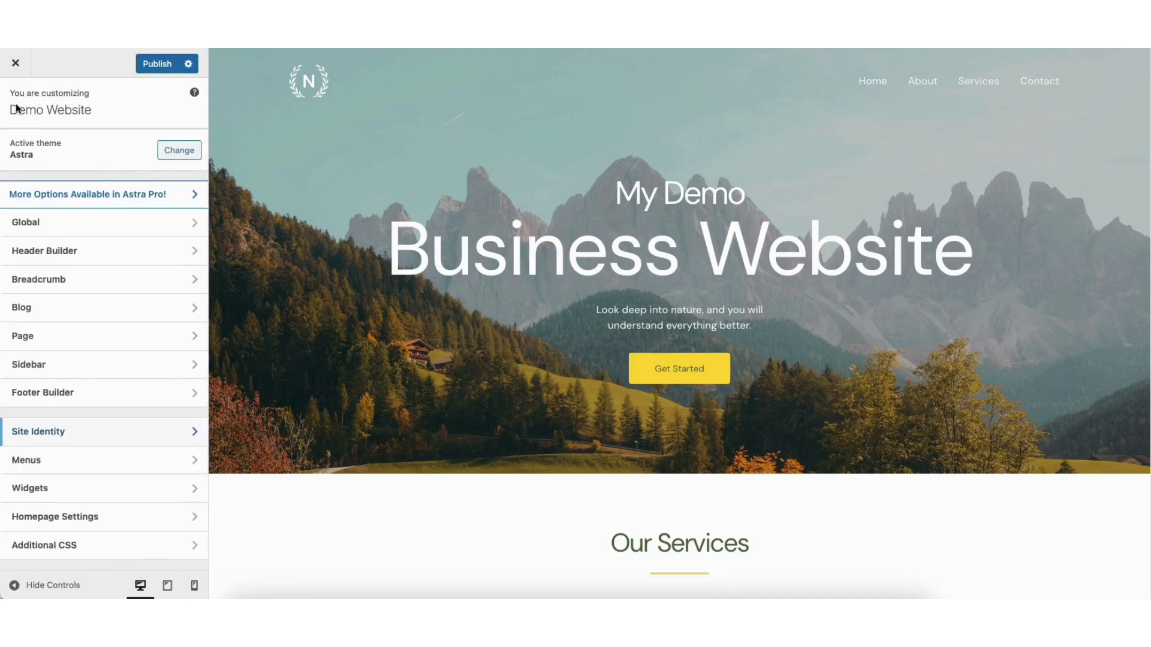
- View the theme's global typography presets, color palette and theme colors, and button settings
click(74, 228)
click(75, 142)
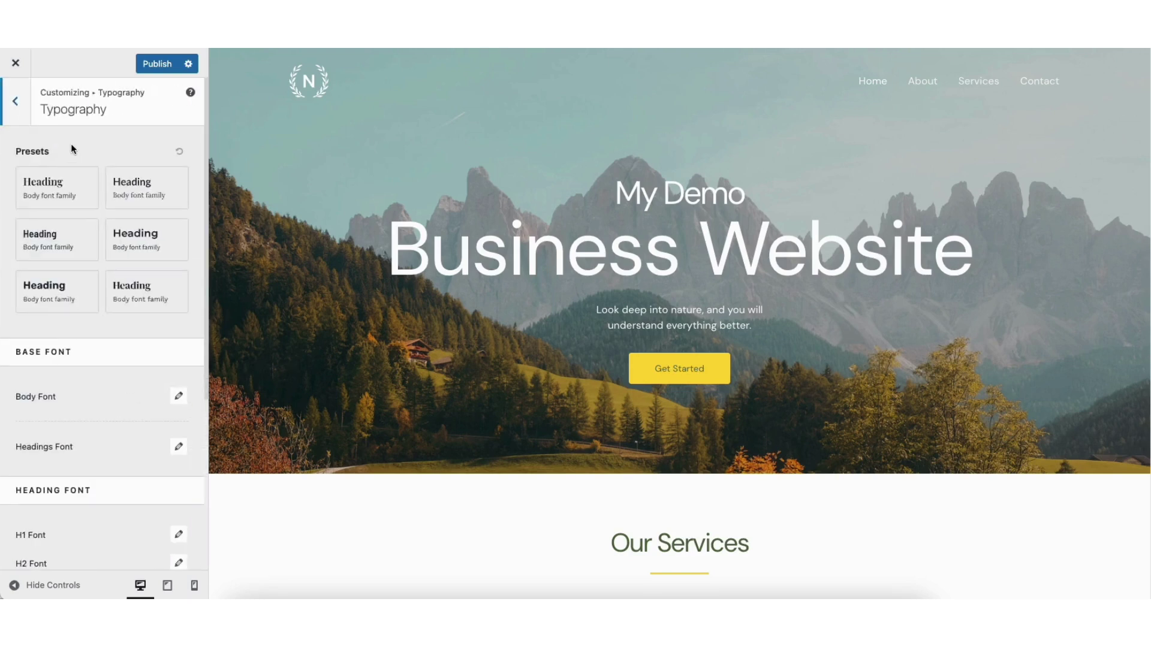
click(15, 101)
click(58, 170)
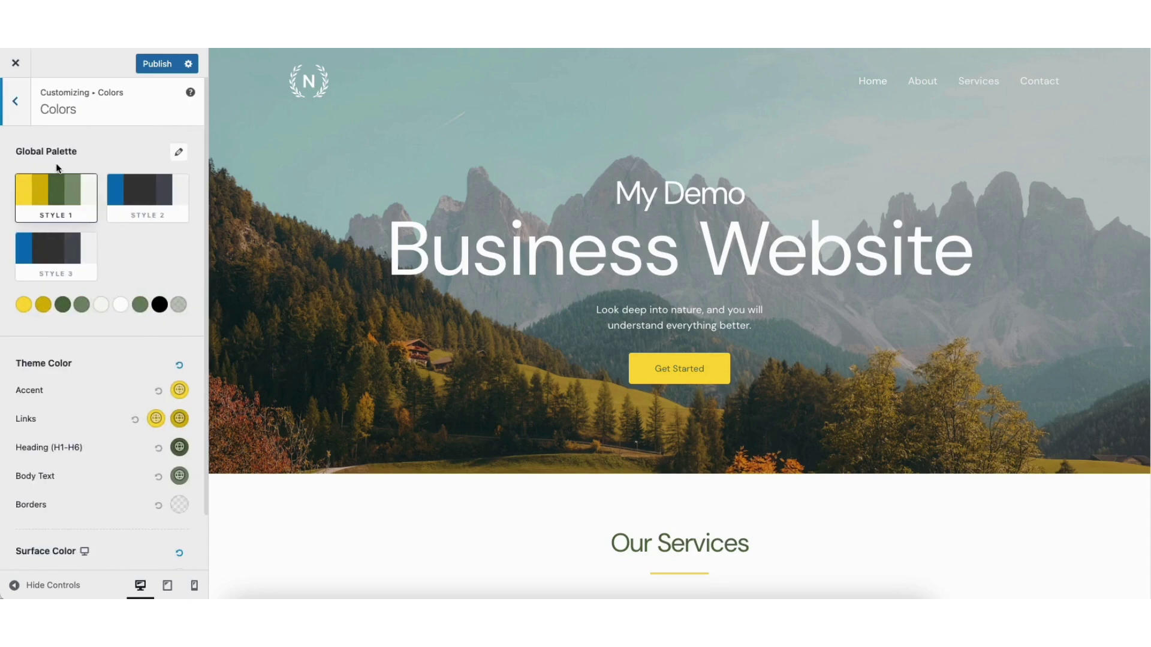
click(15, 100)
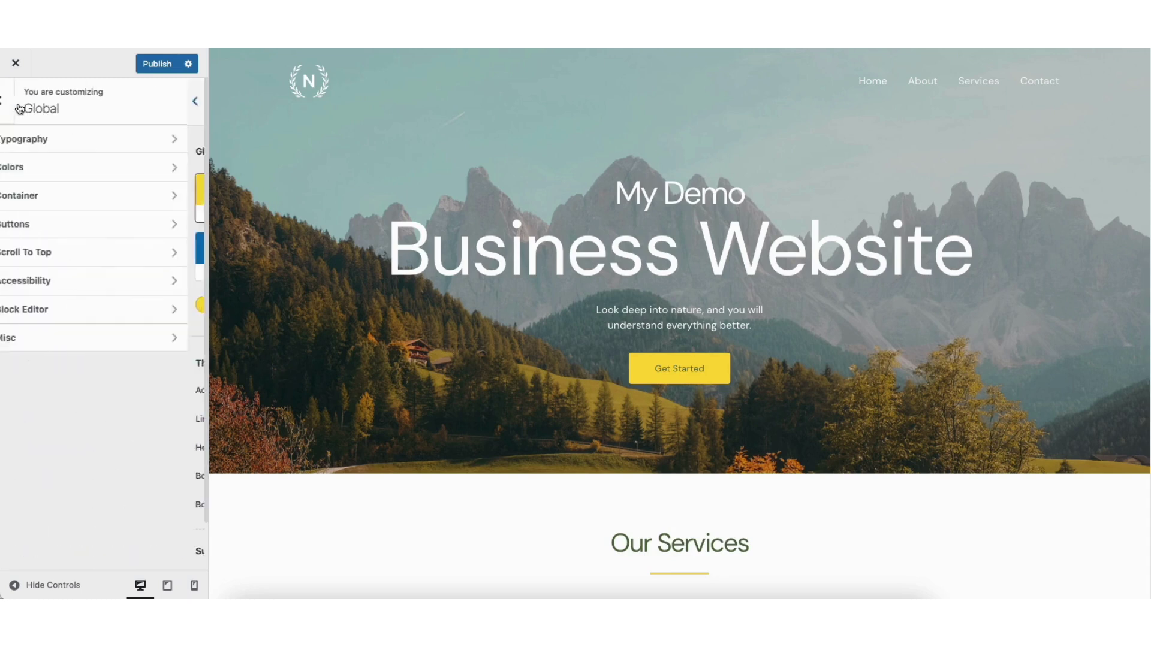
click(60, 224)
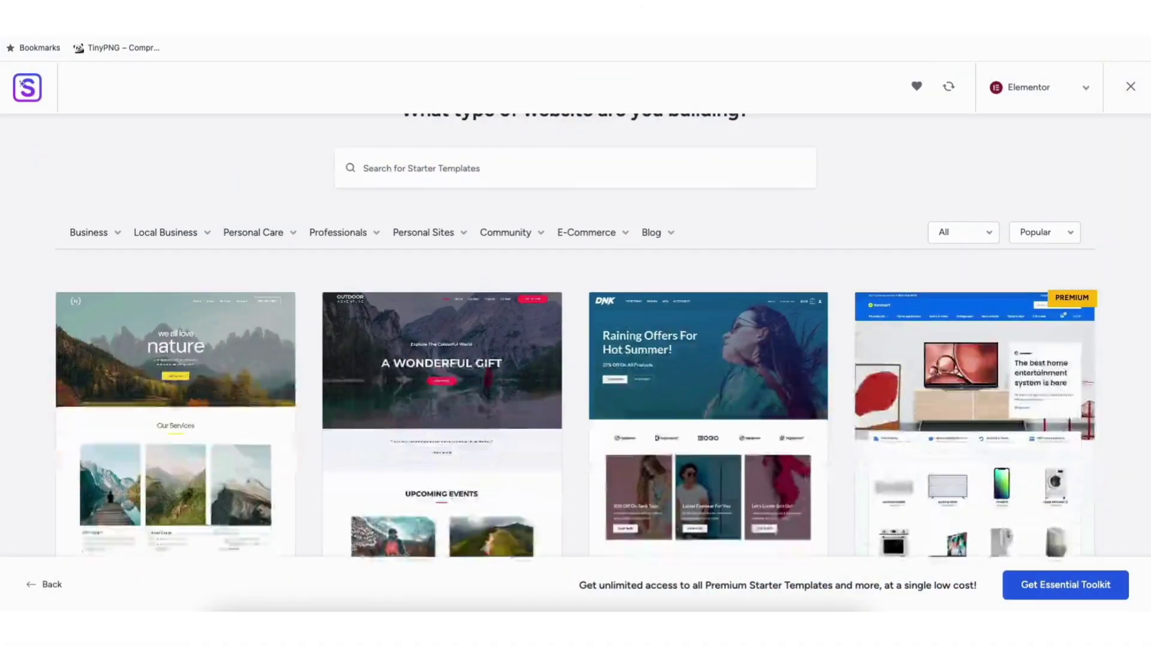
scroll(68, 480, down, 8)
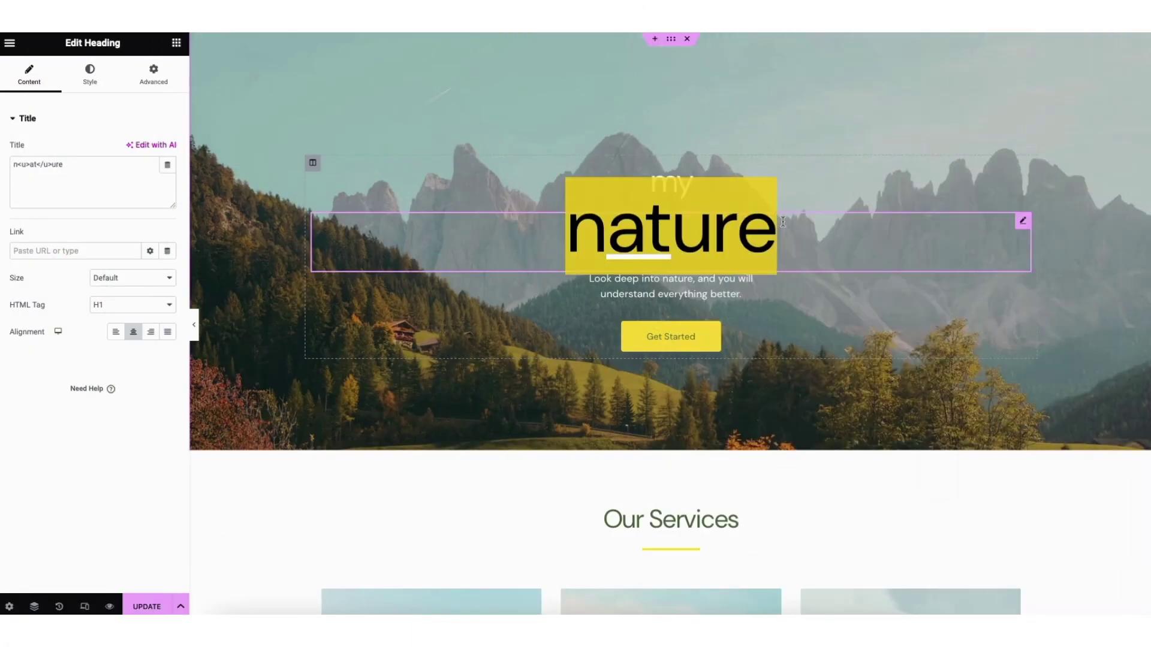
- Replace the hero heading's text with "DEMO WEBSITE" and add a Text Editor widget beneath the Graphic Design service text
text(DEMO)
text( WEBSITE)
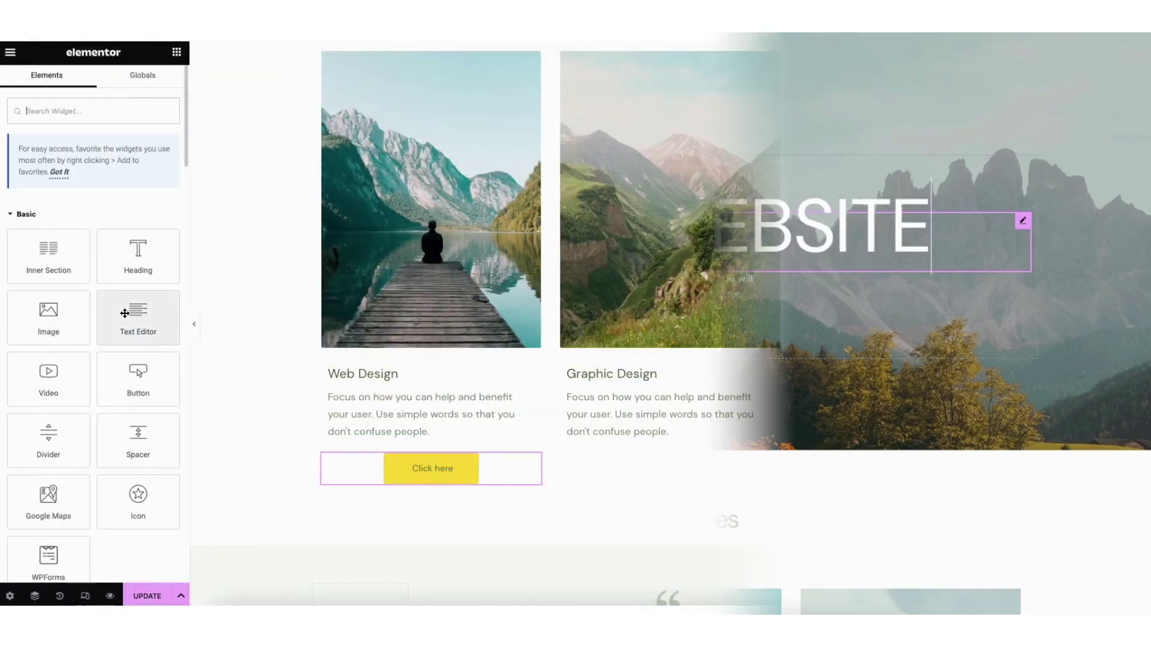
drag(138, 318, 633, 441)
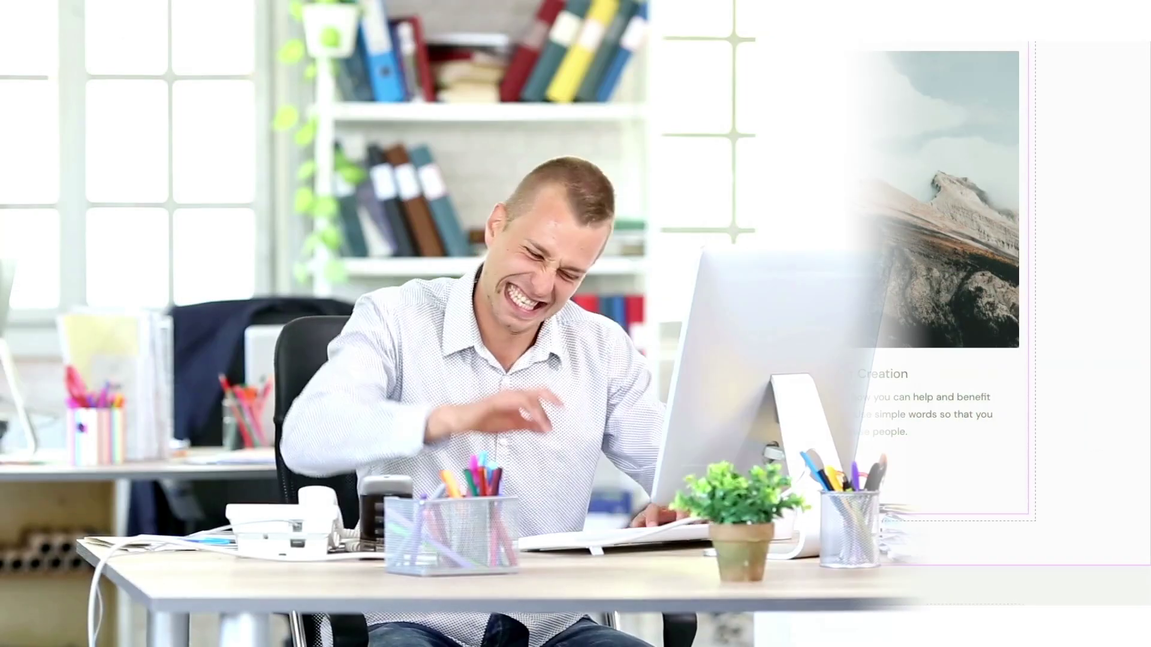